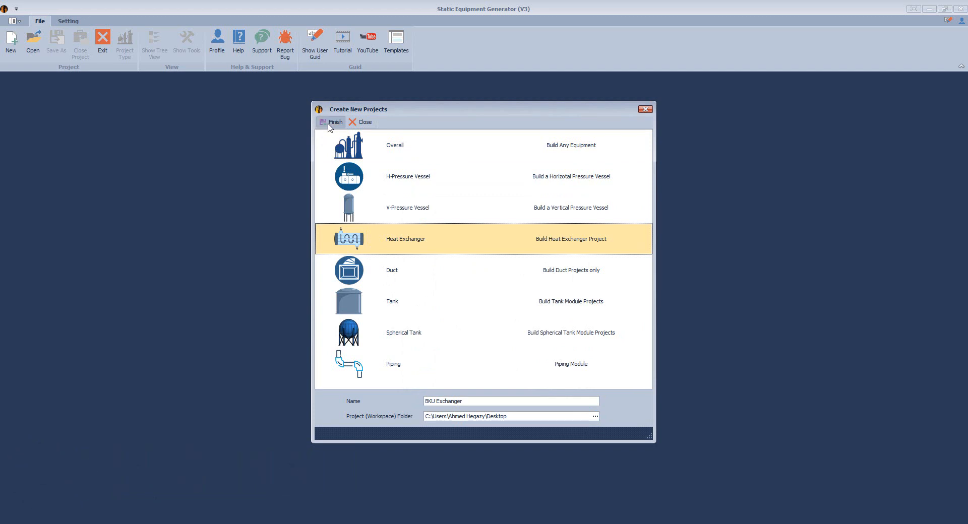
# Create the Heat Exchanger project BKU Exchanger and rename its default equipment item as BKU-EX
pyautogui.click(330, 123)
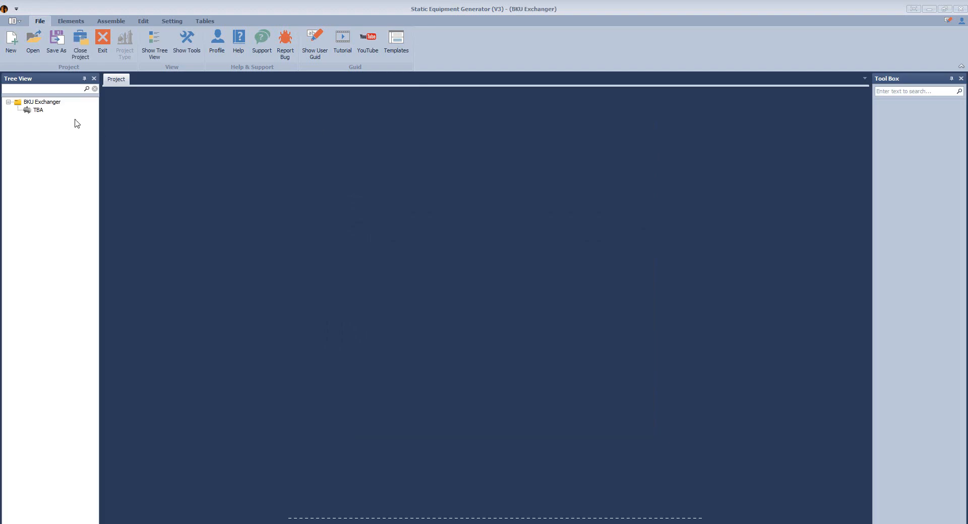
pyautogui.click(41, 110)
pyautogui.rightClick(40, 110)
pyautogui.click(92, 129)
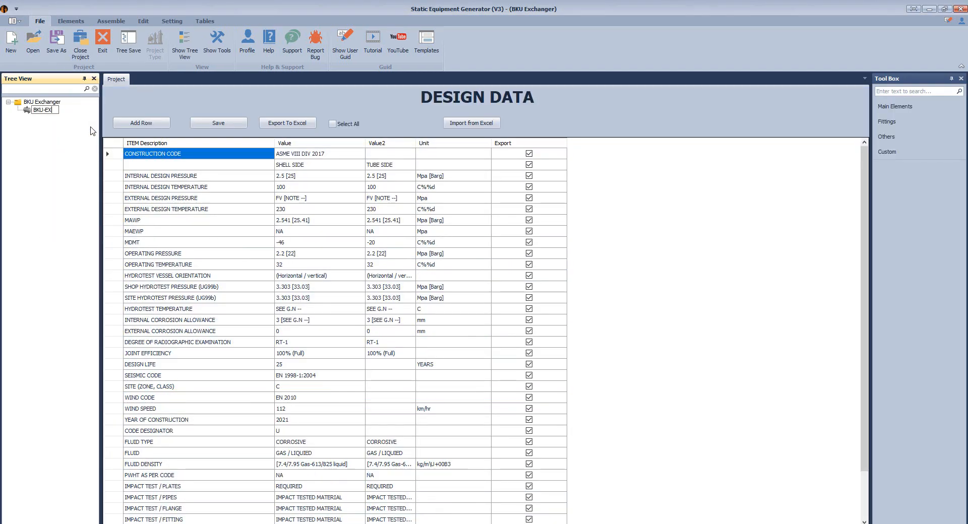
pyautogui.write('BKU-EX')
pyautogui.press('Return')
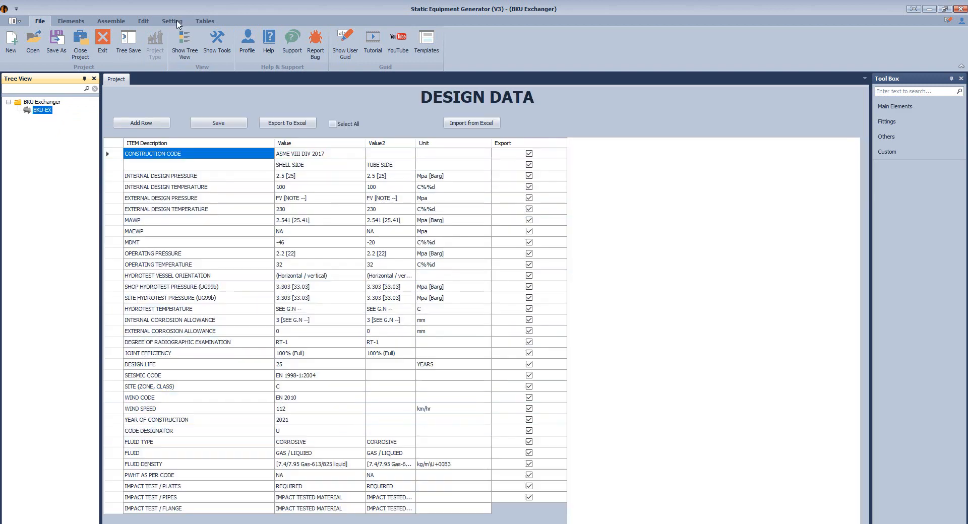
# Save the equipment settings with Horizontal position, Left to Right direction and metric units
pyautogui.click(172, 21)
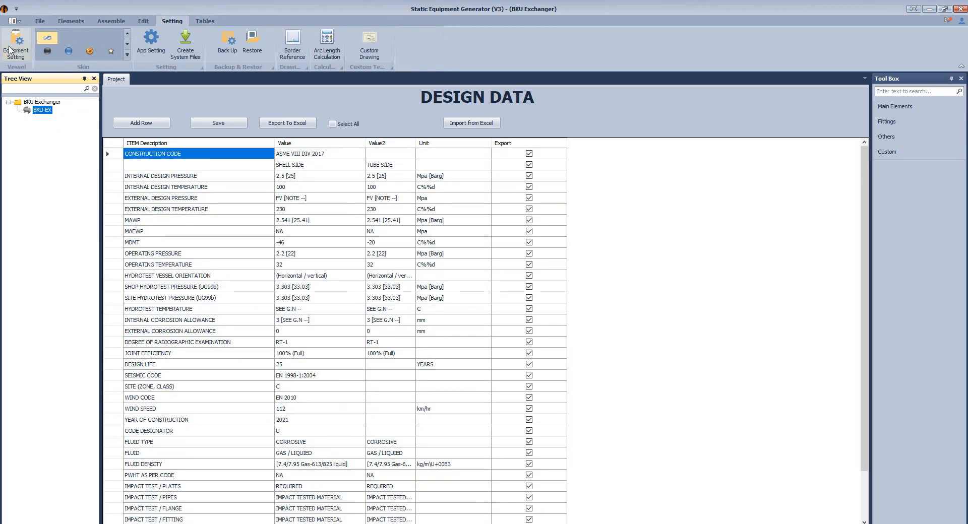
pyautogui.click(15, 45)
pyautogui.click(560, 254)
pyautogui.click(560, 268)
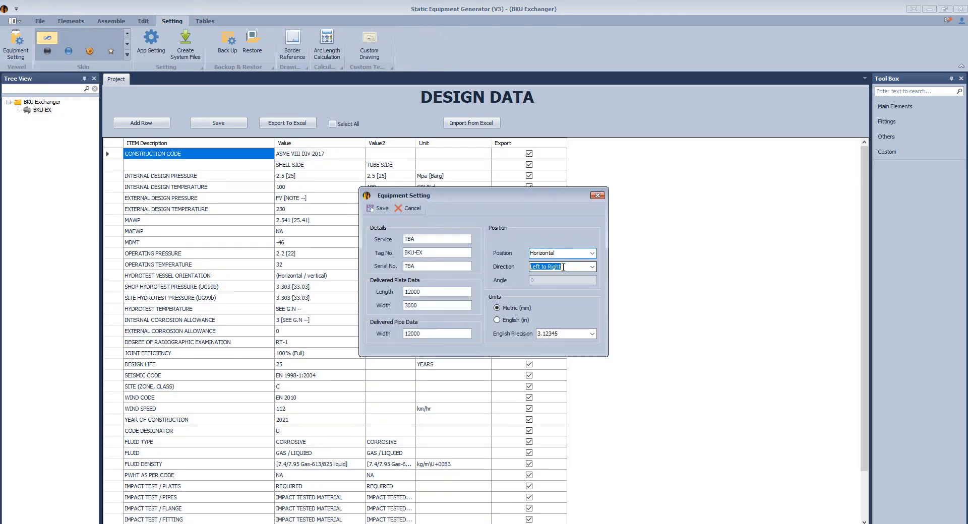
pyautogui.click(423, 294)
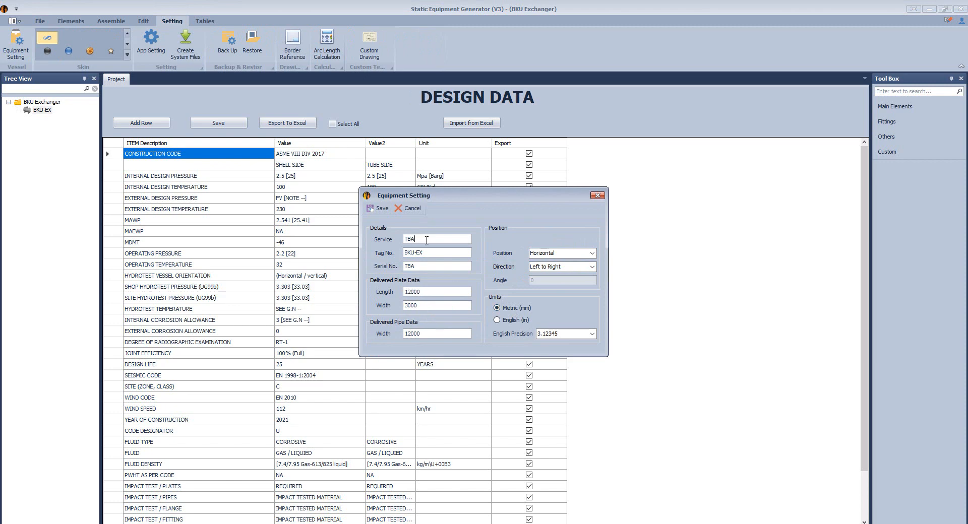
pyautogui.click(379, 208)
pyautogui.click(486, 283)
# Enable Parent Preview and Child Preview in the application settings and save them
pyautogui.click(149, 50)
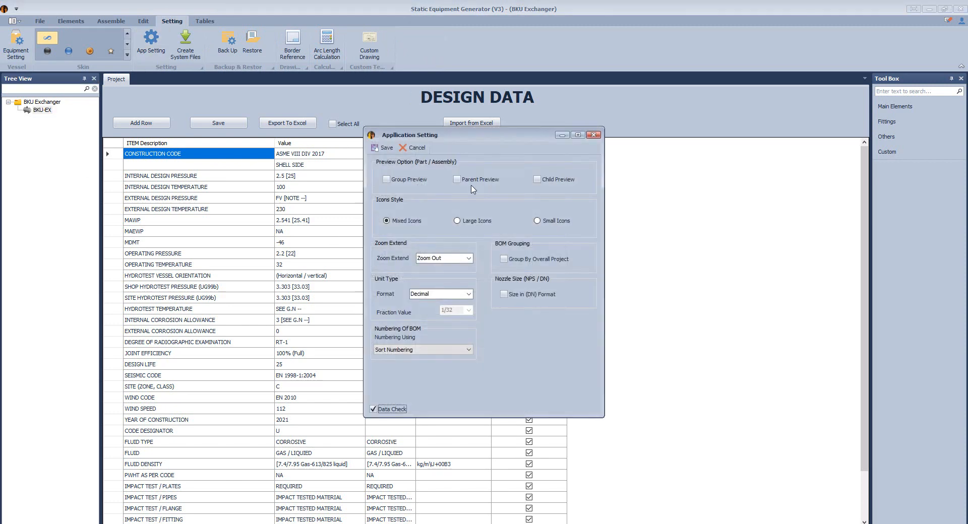
pyautogui.click(468, 182)
pyautogui.click(538, 182)
pyautogui.click(383, 148)
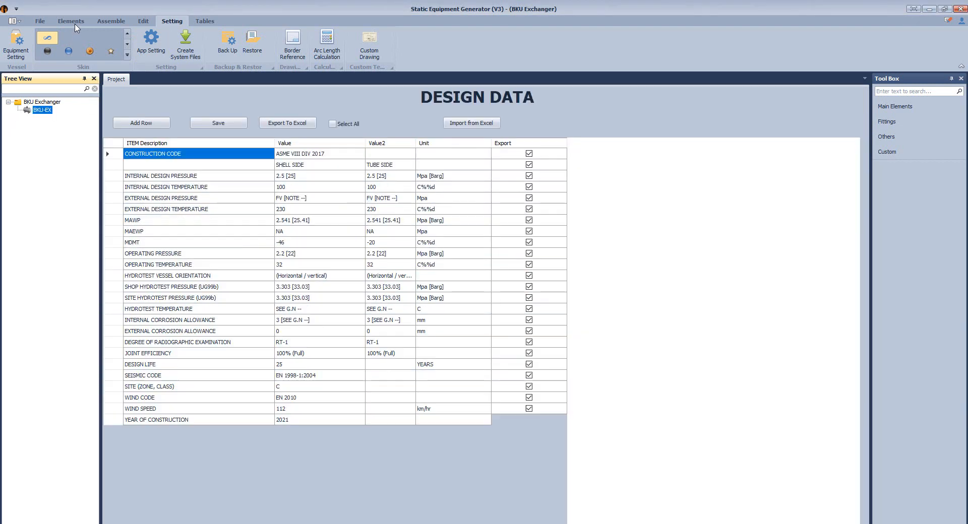
# Add a head part named Left Head to the equipment
pyautogui.click(71, 21)
pyautogui.click(17, 43)
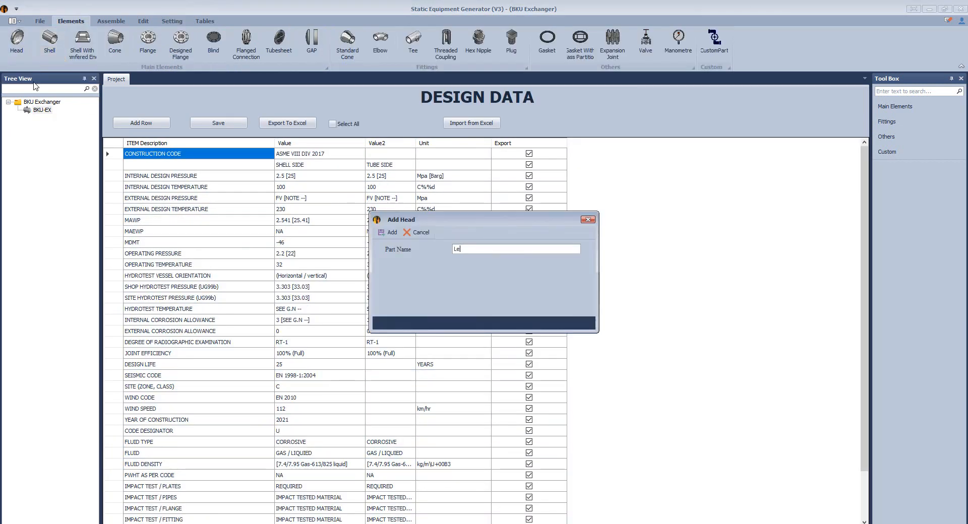
pyautogui.write('Left Head')
pyautogui.press('Return')
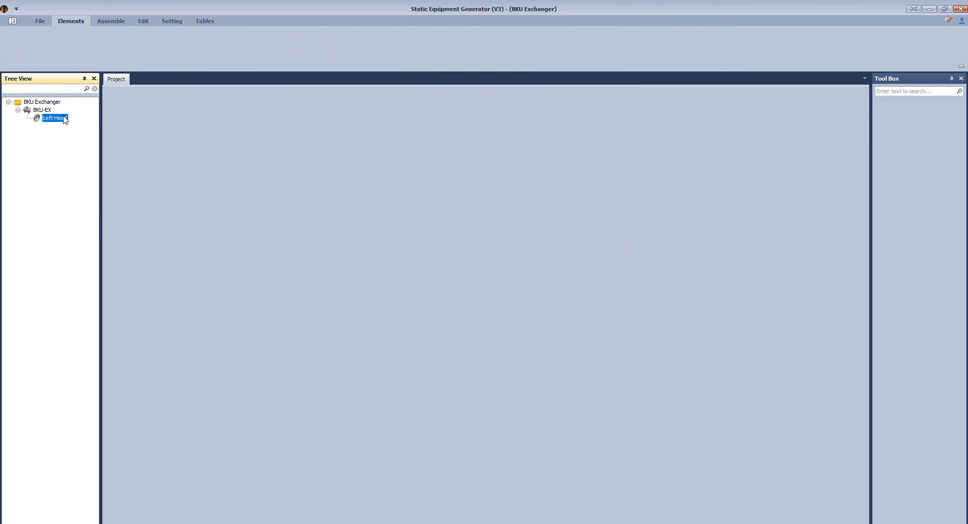
# Define Left Head as ellipsoidal with inner diameter 738, thickness 22, straight flange 50 and minimum formed thickness 18 mm, and save it
pyautogui.click(185, 190)
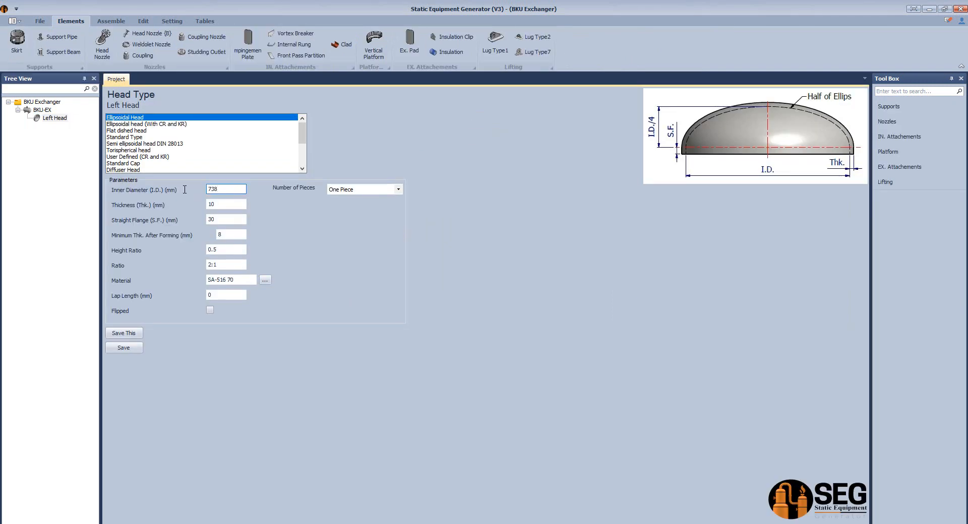
pyautogui.press('Tab')
pyautogui.write('22')
pyautogui.press('Tab')
pyautogui.write('50')
pyautogui.press('Tab')
pyautogui.write('18')
pyautogui.press('Tab')
pyautogui.press('Tab')
pyautogui.press('Tab')
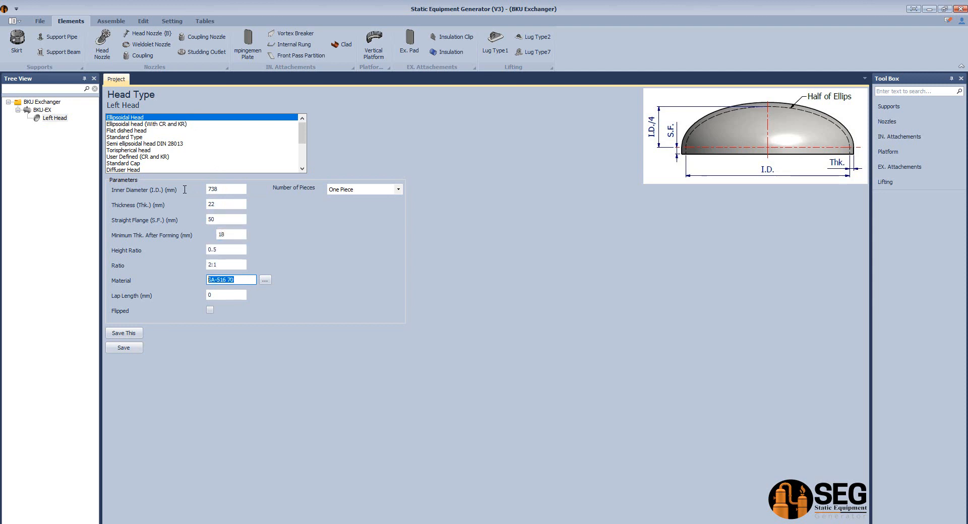
pyautogui.click(123, 348)
# Add a shell part named Can-1 to BKU-EX and set its type to Shell
pyautogui.click(42, 110)
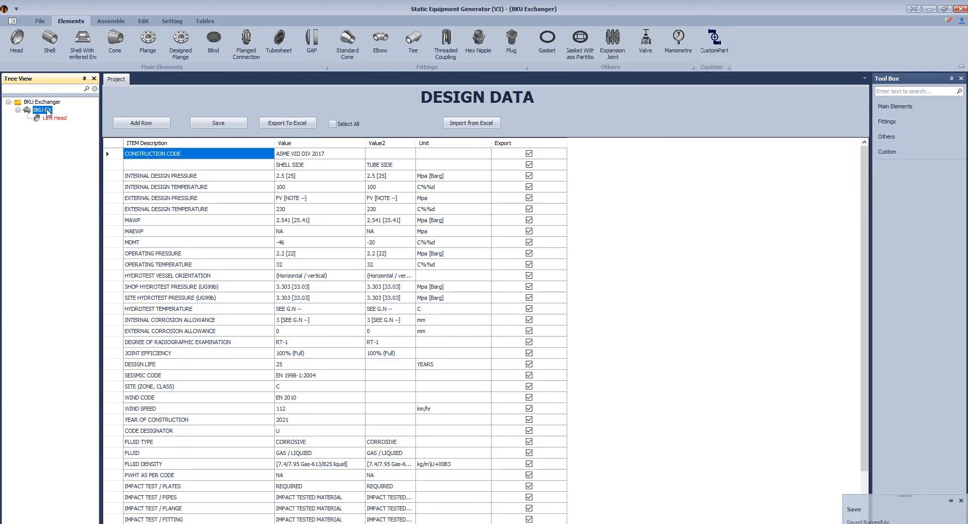
pyautogui.click(54, 45)
pyautogui.write('Can-1')
pyautogui.press('Return')
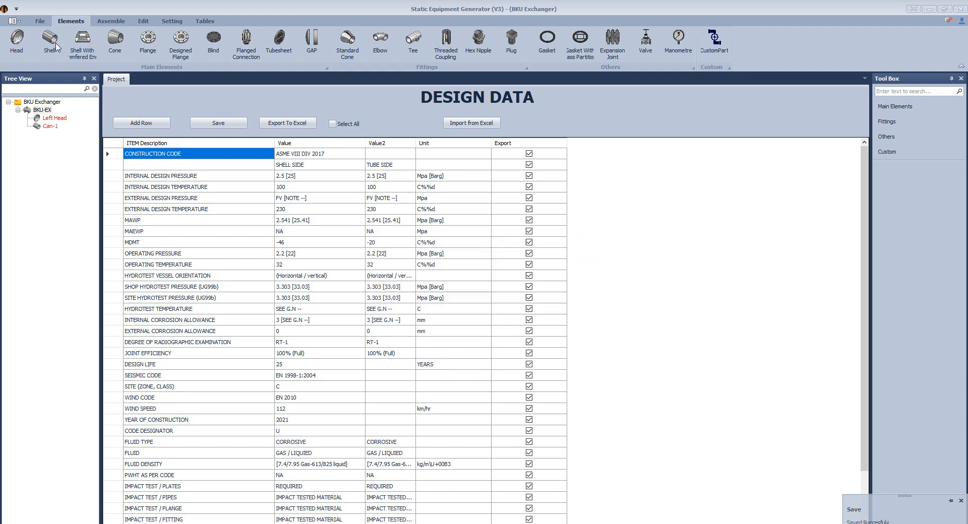
pyautogui.click(122, 131)
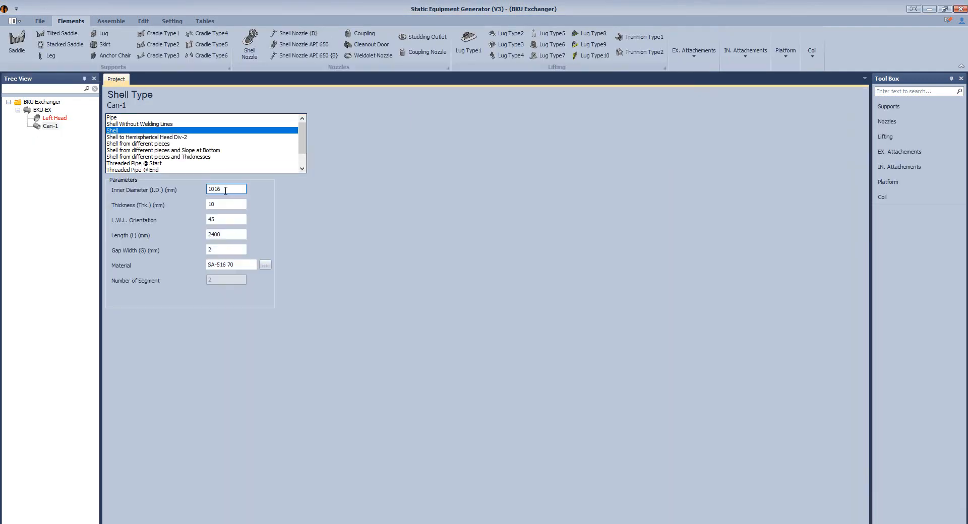
# Set Can-1 to inner diameter 738 mm, thickness 18 mm, L.W.L. orientation 60 and length 344 mm, and save it
pyautogui.press('Tab')
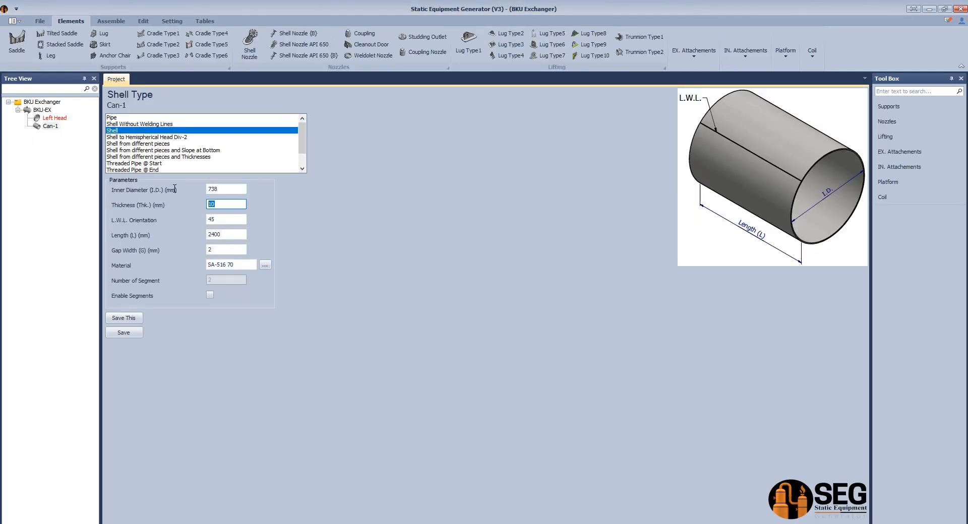
pyautogui.write('18')
pyautogui.press('Tab')
pyautogui.press('Tab')
pyautogui.write('344')
pyautogui.press('Tab')
pyautogui.press('Tab')
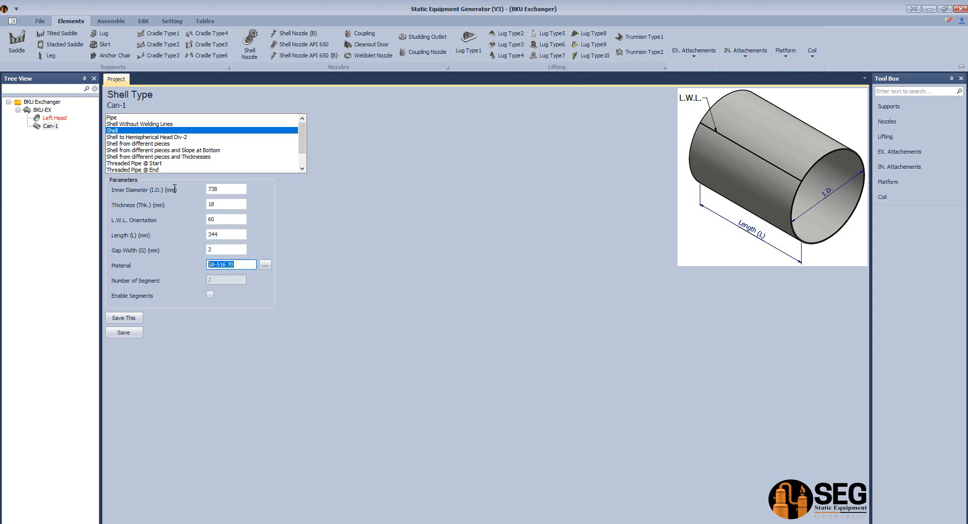
pyautogui.press('Tab')
pyautogui.click(137, 335)
# Add a designed flange named F1 to BKU-EX with the type Integral Weld Neck-Grooved Face
pyautogui.click(43, 110)
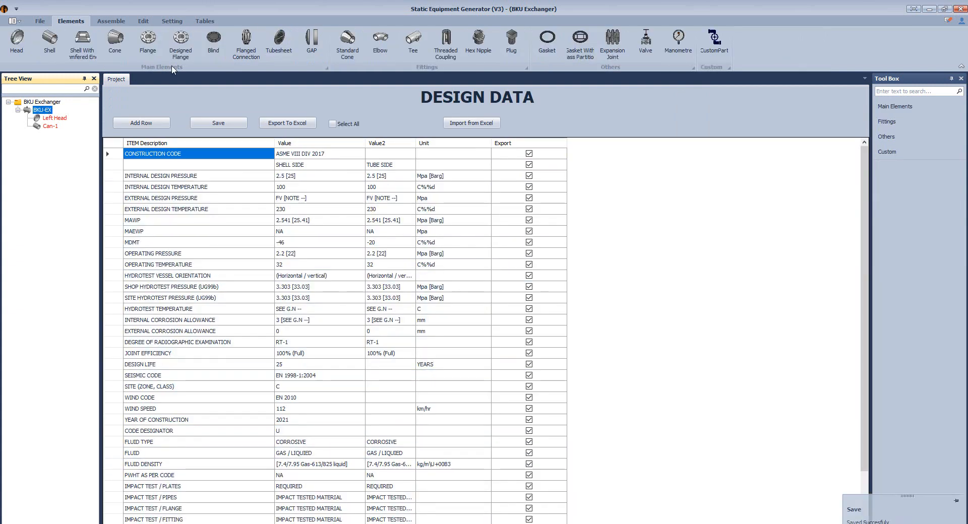
pyautogui.click(180, 40)
pyautogui.write('F1')
pyautogui.press('Return')
pyautogui.click(39, 134)
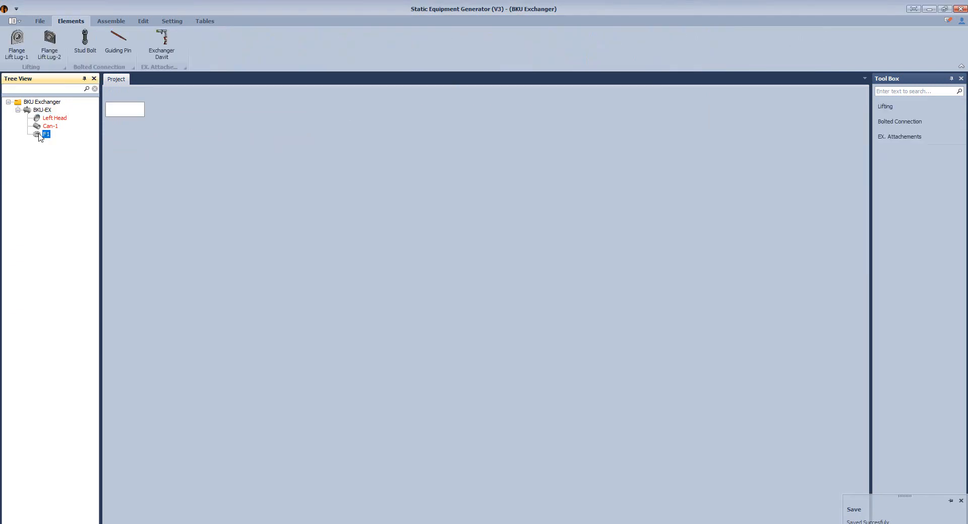
pyautogui.click(116, 124)
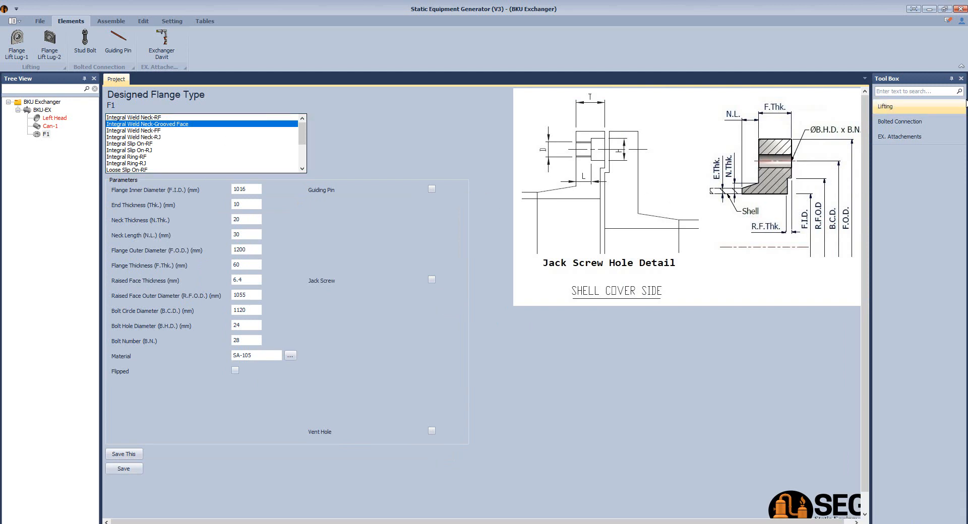
# Set flange F1 to inner diameter 738 mm, end thickness 18 mm, neck thickness 36 mm and neck length 54 mm
pyautogui.click(961, 78)
pyautogui.click(254, 188)
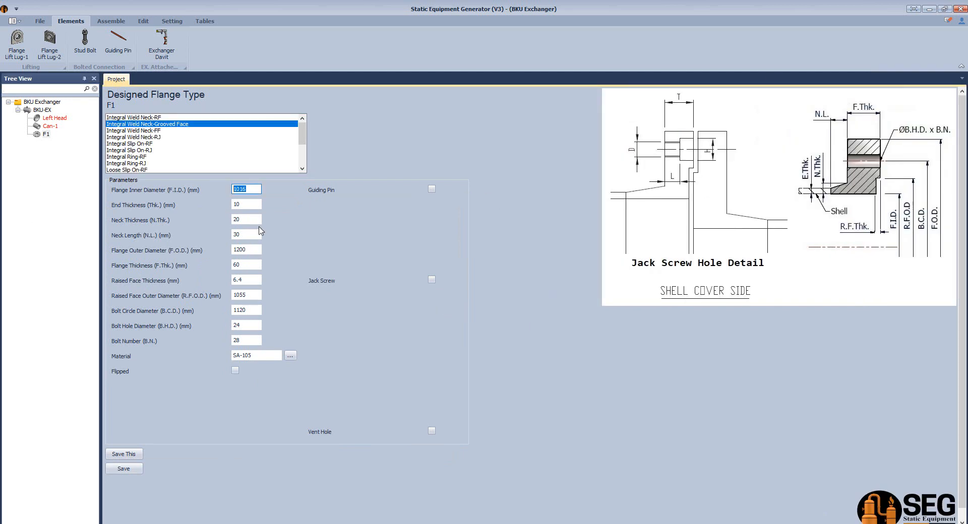
pyautogui.press('Tab')
pyautogui.press('Tab')
pyautogui.press('Tab')
pyautogui.write('54')
pyautogui.press('Tab')
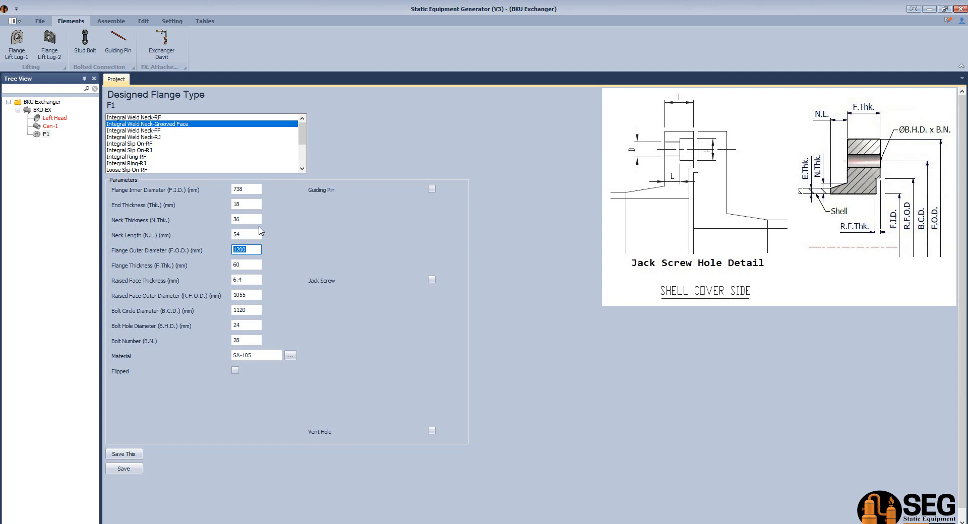
# Set F1's flange outer diameter to 998 mm, flange thickness to 115 mm, raised face thickness to 5 mm and raised face outer diameter to 864 mm
pyautogui.write('998')
pyautogui.press('Tab')
pyautogui.write('115')
pyautogui.press('Tab')
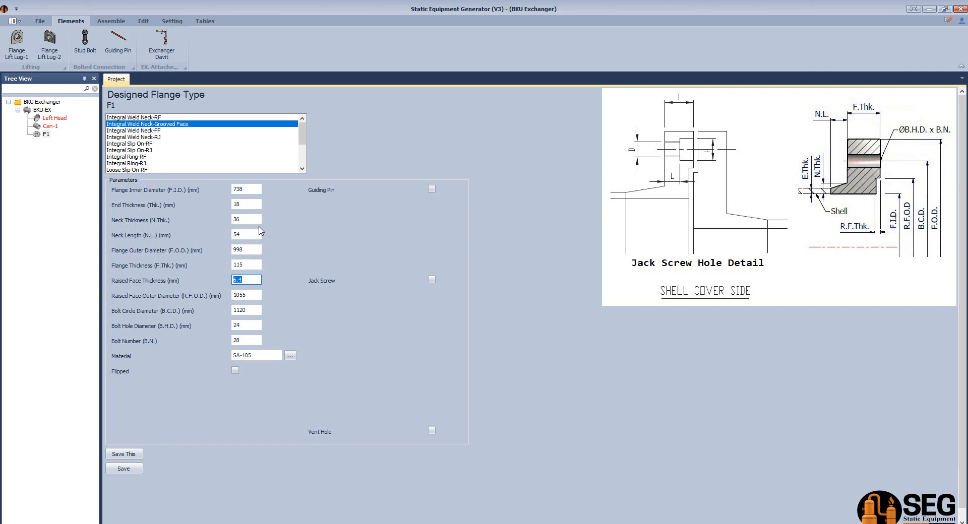
pyautogui.write('5')
pyautogui.press('Tab')
pyautogui.write('864')
pyautogui.press('Tab')
# Set F1's bolt circle diameter to 918 mm, bolt hole diameter to 39 mm and bolt number to 32, save it, and bring up the assembly tools
pyautogui.press('Tab')
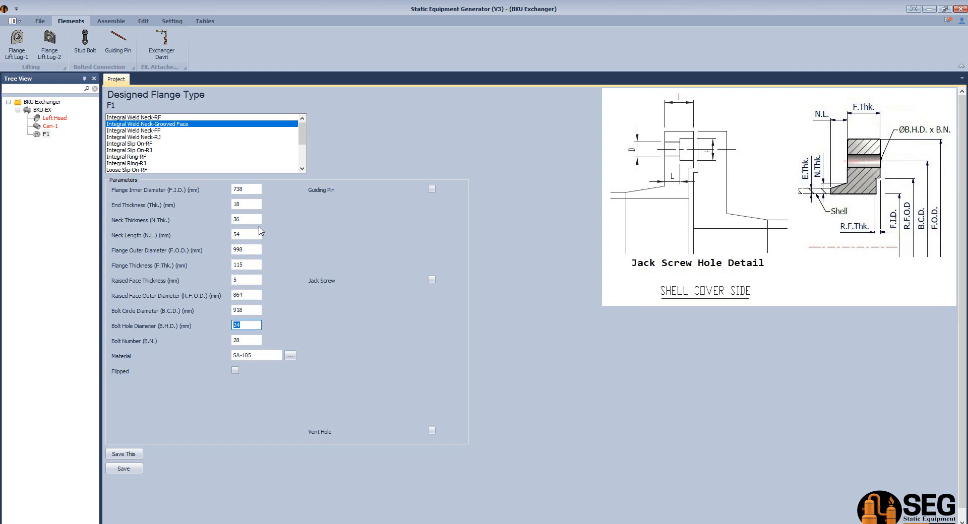
pyautogui.press('Tab')
pyautogui.write('32')
pyautogui.click(123, 468)
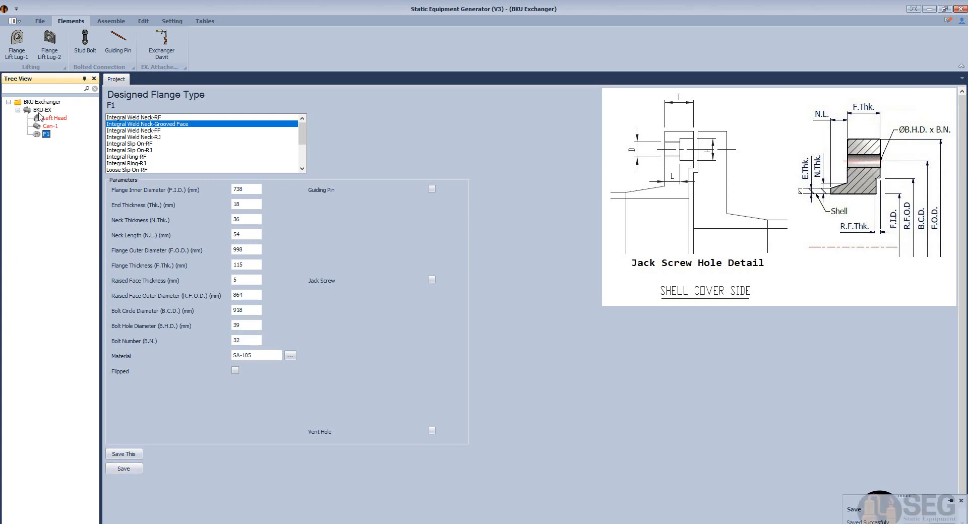
pyautogui.click(112, 22)
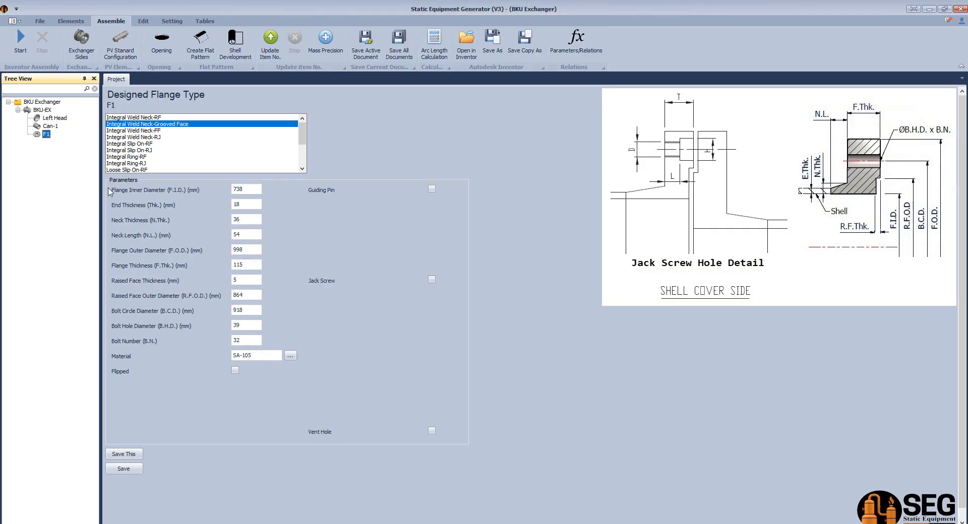
# Add a gasket with pass partition named G1 to BKU-EX and set its type to Gasket (2 Passes)
pyautogui.click(28, 111)
pyautogui.click(71, 22)
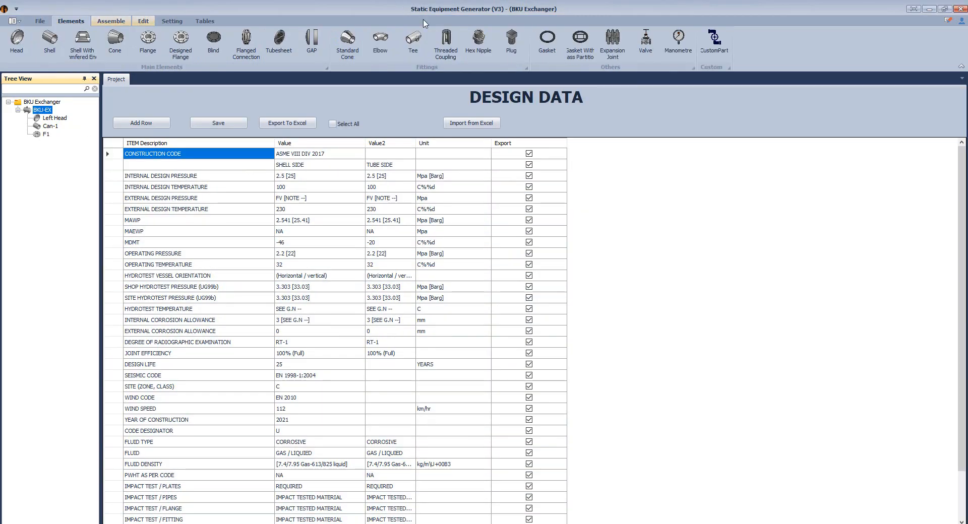
pyautogui.click(580, 40)
pyautogui.click(47, 143)
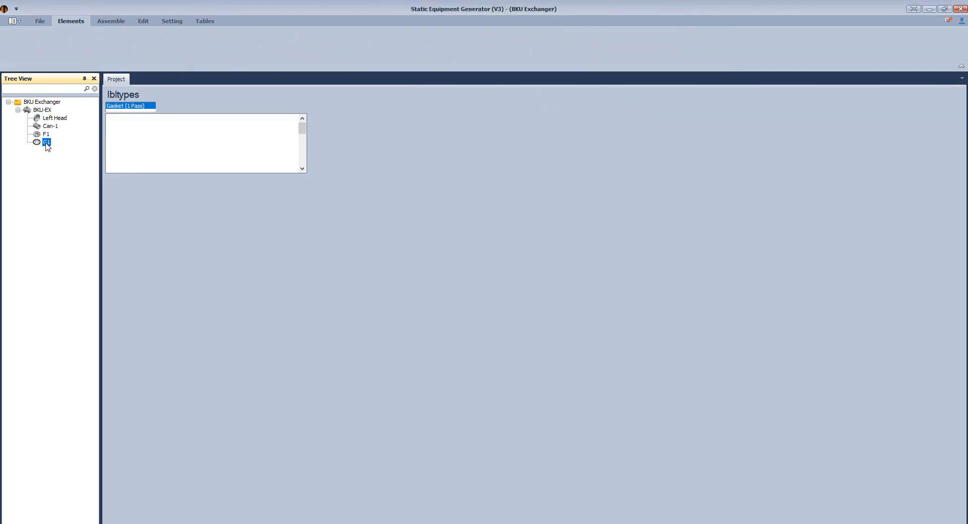
pyautogui.click(144, 124)
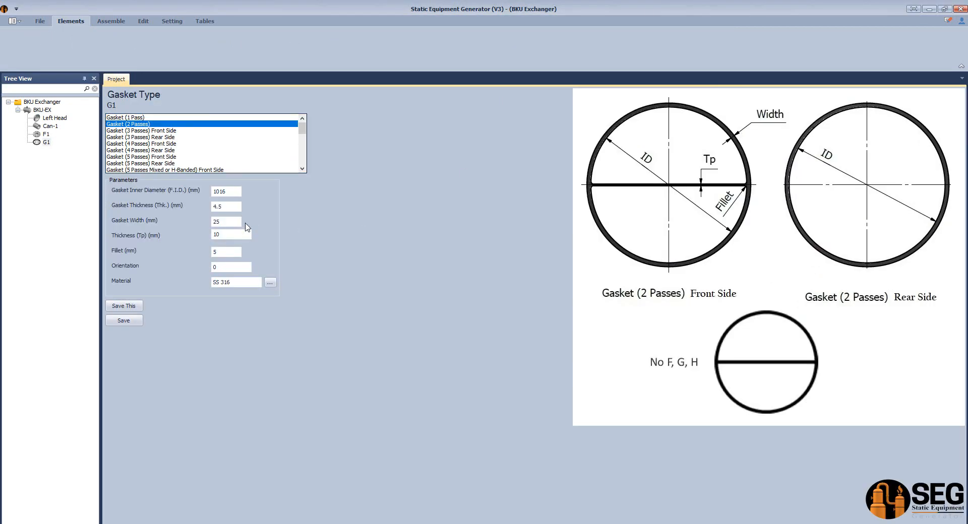
# Set gasket G1 to inner diameter 791 mm, thickness 3.2 mm, width 35 mm and partition thickness 12 mm, and save it
pyautogui.press('Tab')
pyautogui.write('791')
pyautogui.press('Tab')
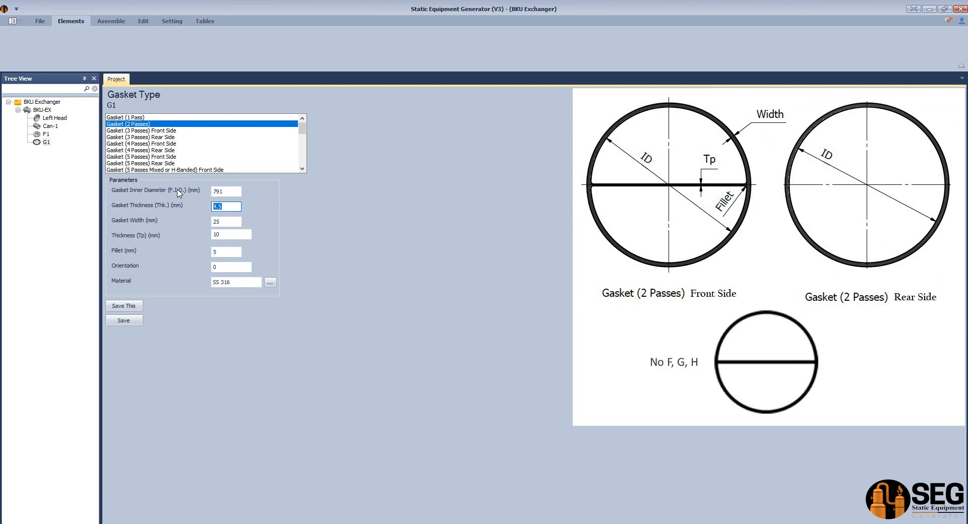
pyautogui.write('3.2')
pyautogui.press('Tab')
pyautogui.press('Tab')
pyautogui.press('Tab')
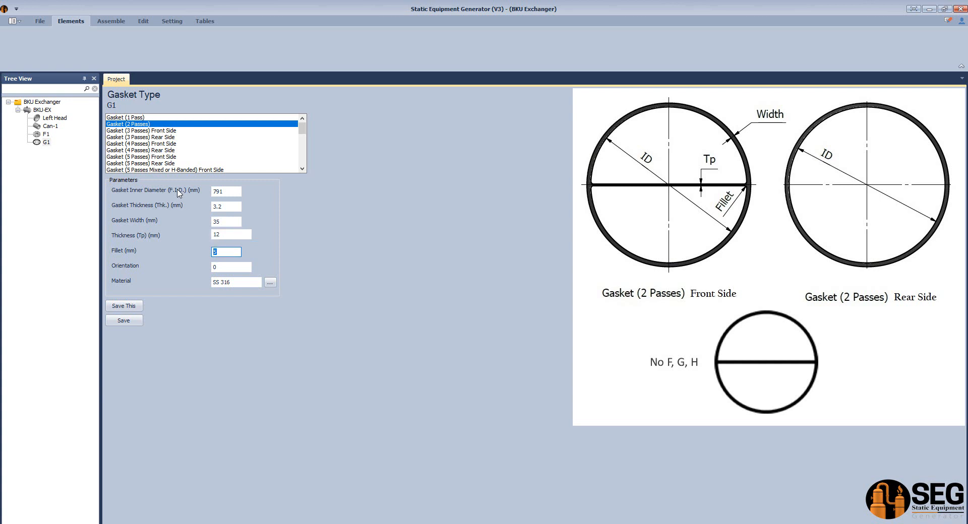
pyautogui.click(124, 321)
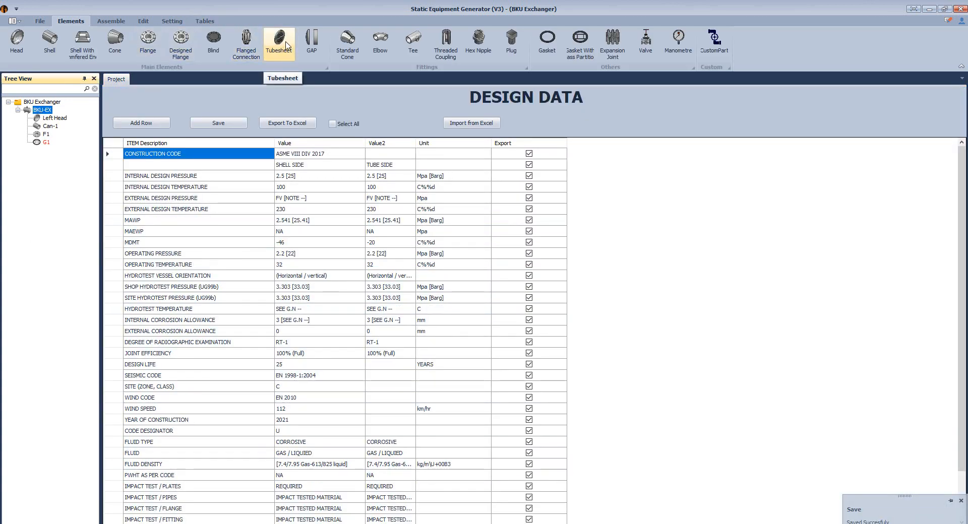
# Add a tubesheet part named TSH to BKU-EX and open its parameters
pyautogui.click(286, 46)
pyautogui.press('Return')
pyautogui.click(46, 151)
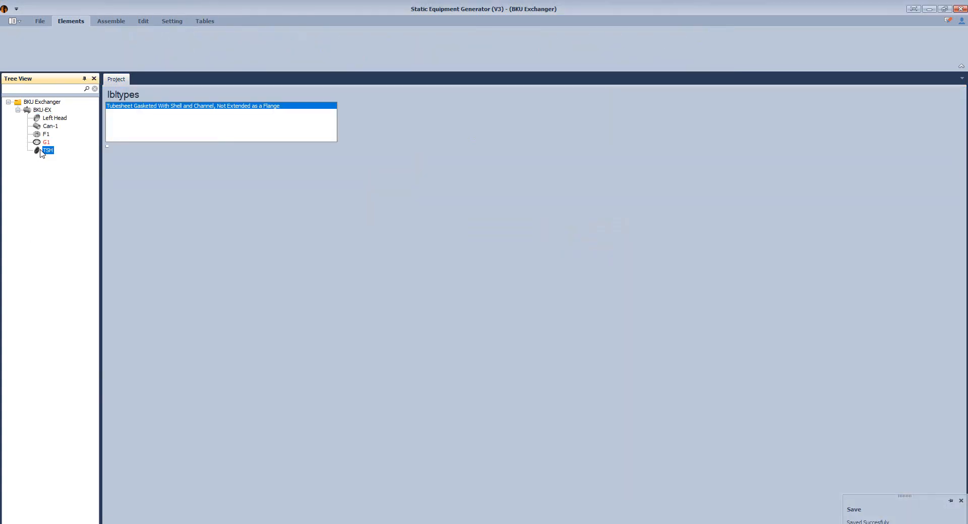
# Set tubesheet TSH's outer diameter to 851 mm and both its left and right inner diameters to 734 mm
pyautogui.click(167, 173)
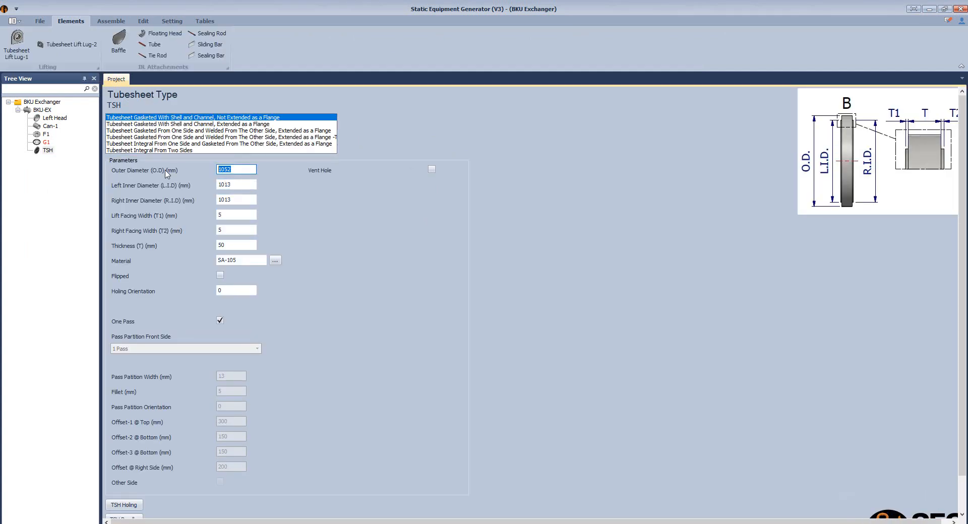
pyautogui.write('851')
pyautogui.press('Tab')
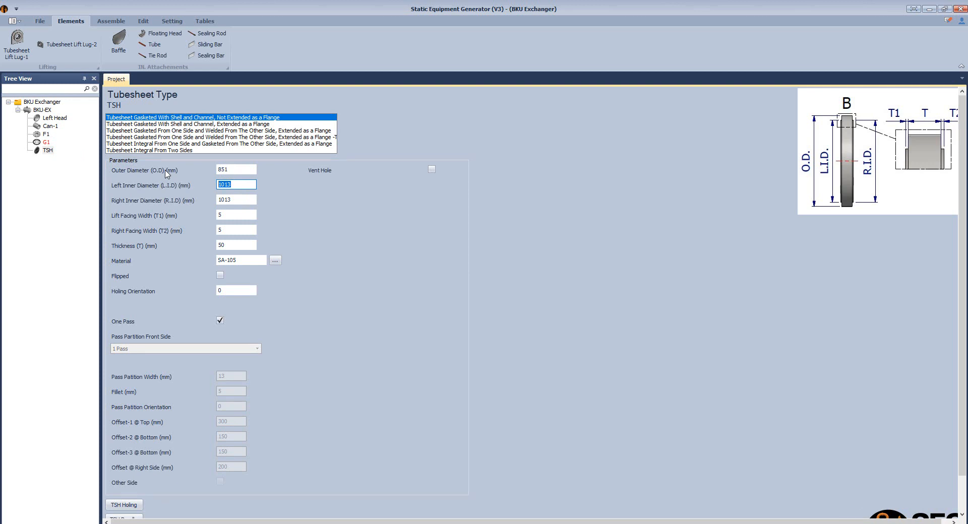
pyautogui.write('734')
pyautogui.press('Tab')
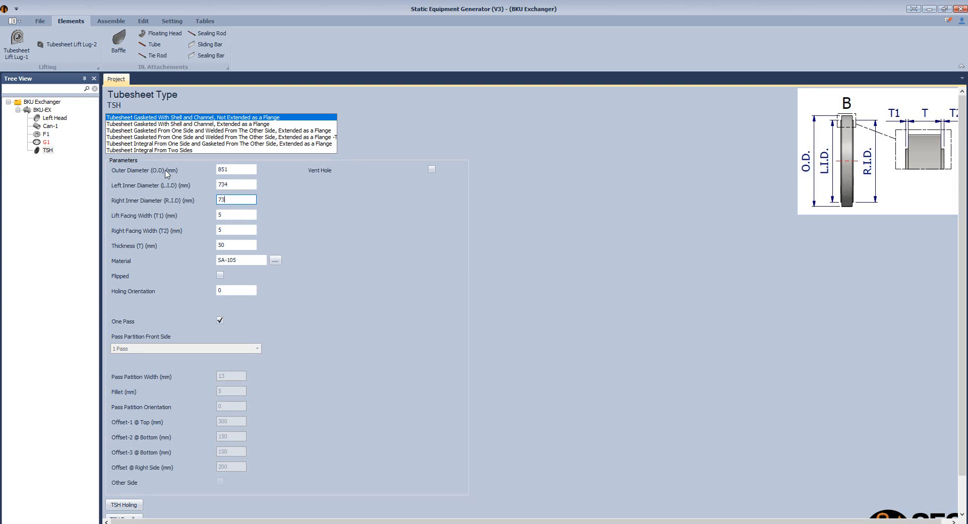
pyautogui.write('734')
pyautogui.press('Tab')
# Set the tubesheet's two facing widths to 6 mm and its thickness to 115 mm
pyautogui.write('6')
pyautogui.press('Tab')
pyautogui.write('6')
pyautogui.press('Tab')
pyautogui.press('Tab')
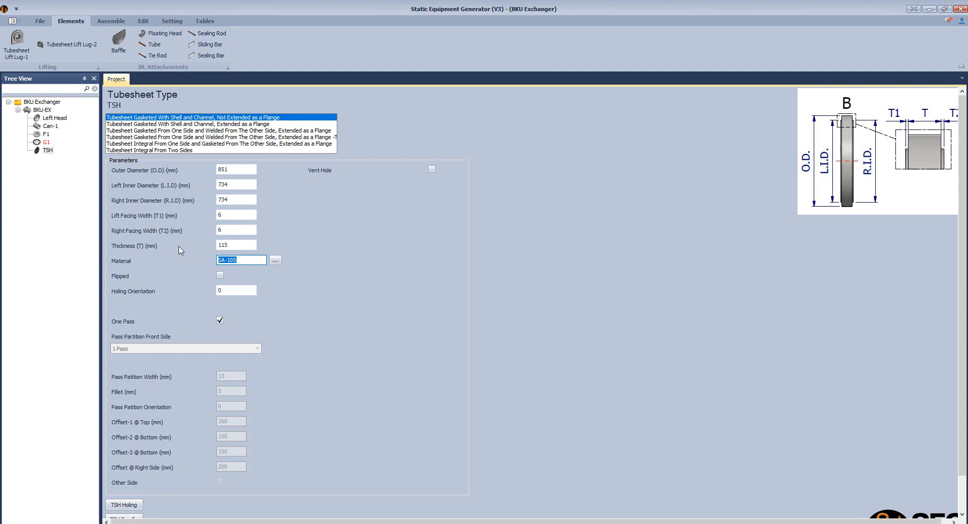
# Switch the tubesheet from one pass to 2 Passes with a 14 mm pass partition width, and save it
pyautogui.click(237, 290)
pyautogui.click(220, 321)
pyautogui.click(221, 349)
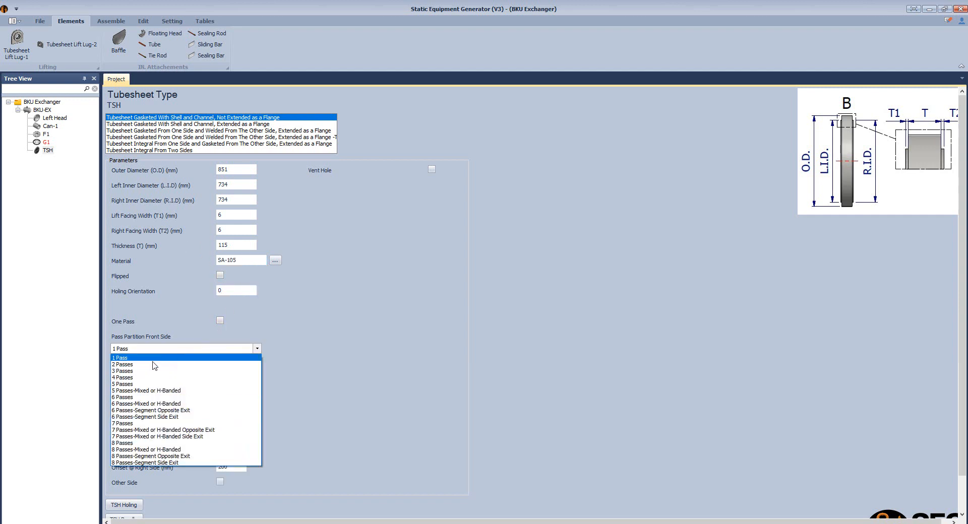
pyautogui.click(154, 362)
pyautogui.press('Tab')
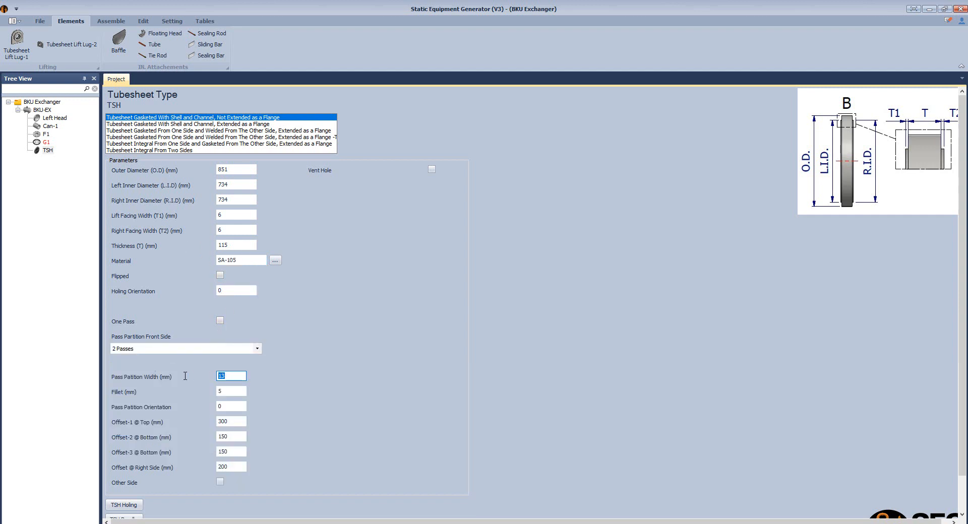
pyautogui.write('14')
pyautogui.press('Tab')
pyautogui.press('Tab')
pyautogui.press('Tab')
pyautogui.scroll(-1, 415, 180)
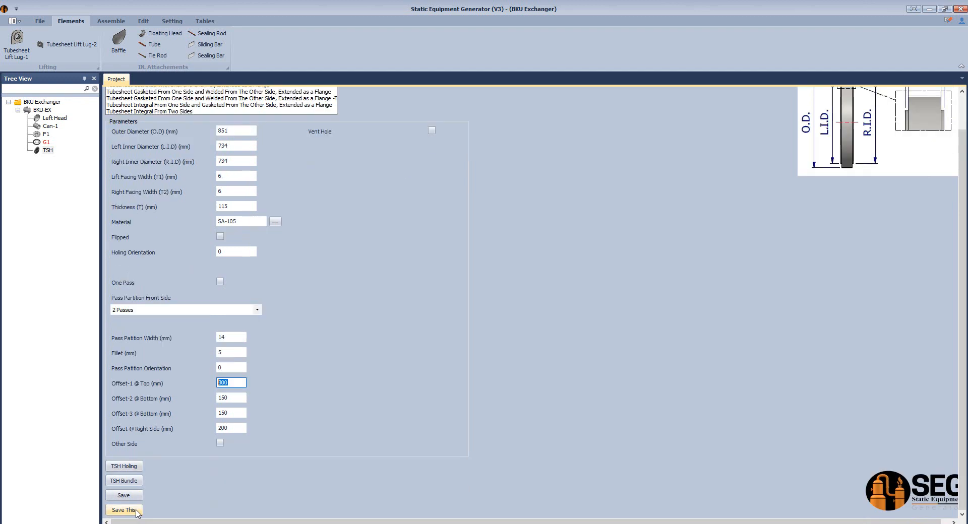
pyautogui.click(129, 498)
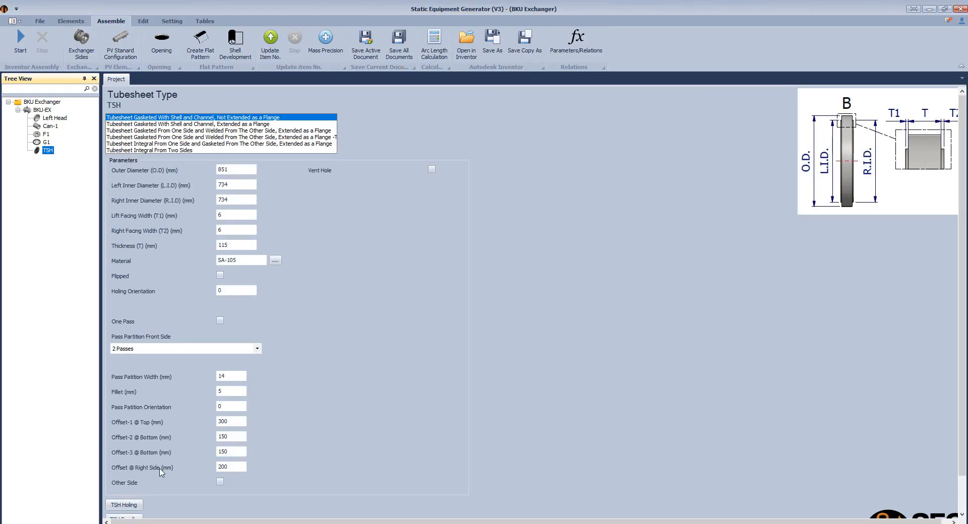
# Open the TSH bundle layout and set shell inner diameter 738 mm, shell thickness 0 and shell to tube clearance 5 mm
pyautogui.click(132, 515)
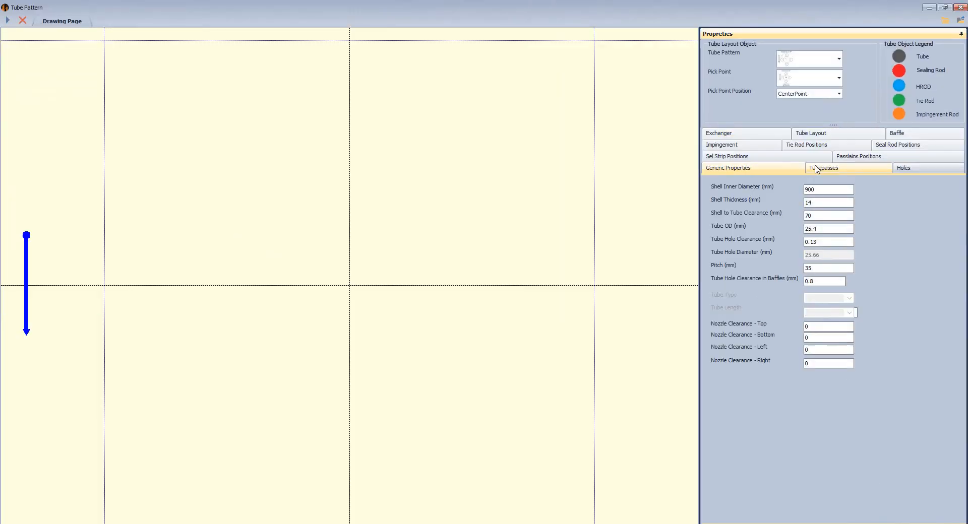
pyautogui.moveTo(823, 190); pyautogui.dragTo(792, 192)
pyautogui.write('738')
pyautogui.press('Tab')
pyautogui.write('0')
pyautogui.moveTo(829, 216); pyautogui.dragTo(764, 220)
pyautogui.write('5')
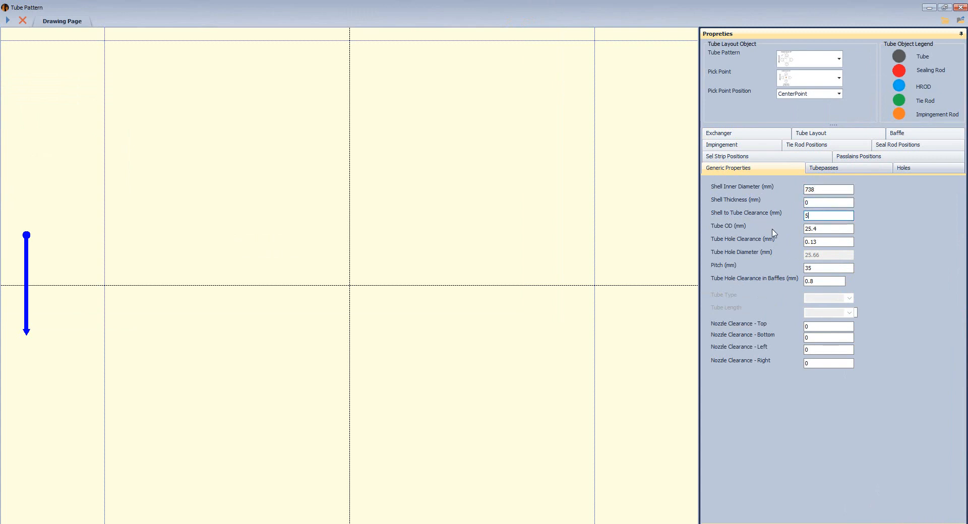
# Set tube OD 19.05 mm, tube hole clearance 0.1 mm, pitch 25.4 mm and tube hole clearance in baffles 0.08 mm
pyautogui.press('Tab')
pyautogui.write('19')
pyautogui.click(809, 268)
pyautogui.write('25.4')
pyautogui.press('Tab')
pyautogui.write('0.08')
pyautogui.press('Tab')
pyautogui.press('Tab')
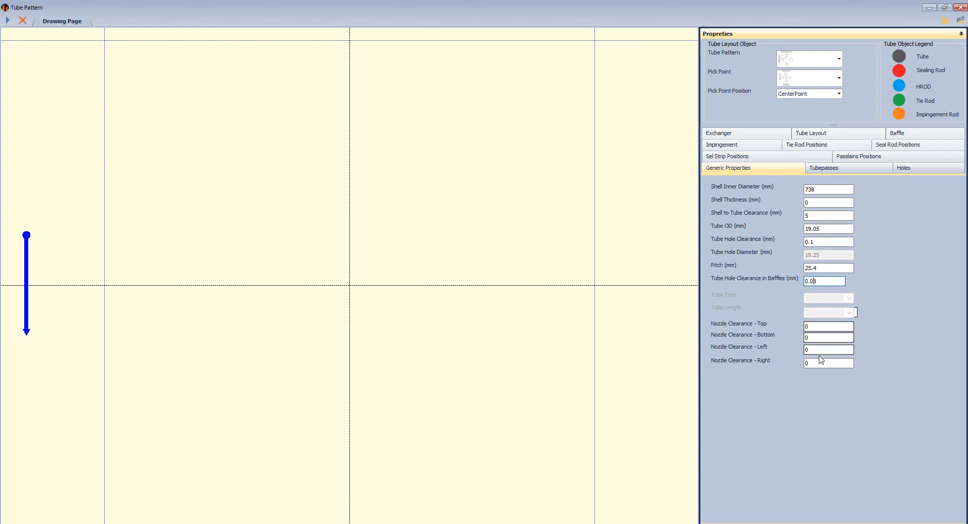
# Choose the pass partition type with one horizontal divider and set the perpendicular and parallel passlane widths to 37.5 mm
pyautogui.click(837, 168)
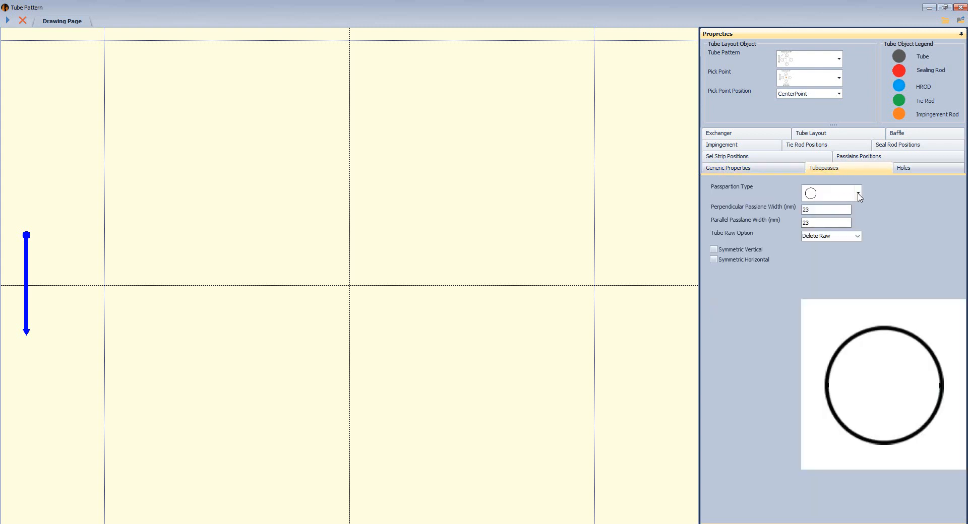
pyautogui.click(858, 192)
pyautogui.click(843, 297)
pyautogui.click(823, 210)
pyautogui.write('37.')
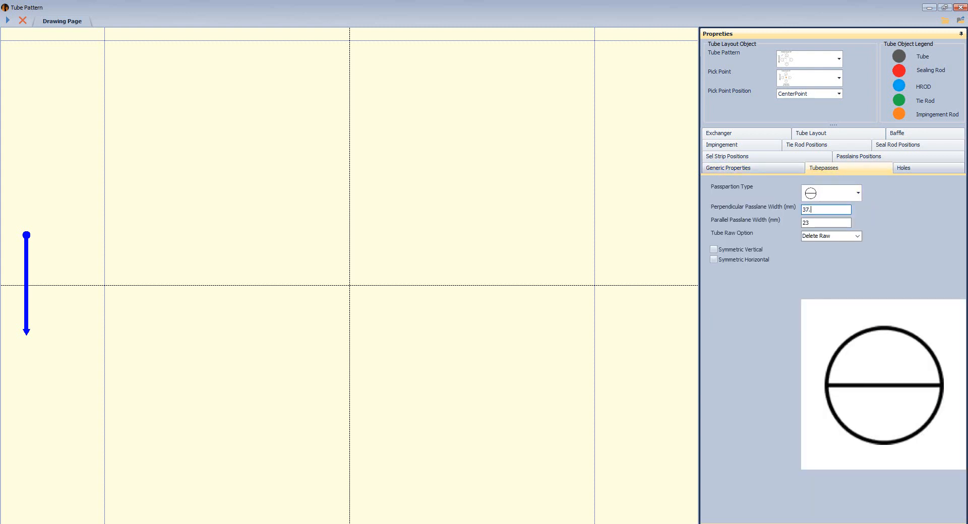
pyautogui.write('5')
pyautogui.press('Tab')
pyautogui.write('37.5')
# Set the tie rod diameter to 14 mm and the tie rod hole diameter to 16 mm
pyautogui.click(907, 169)
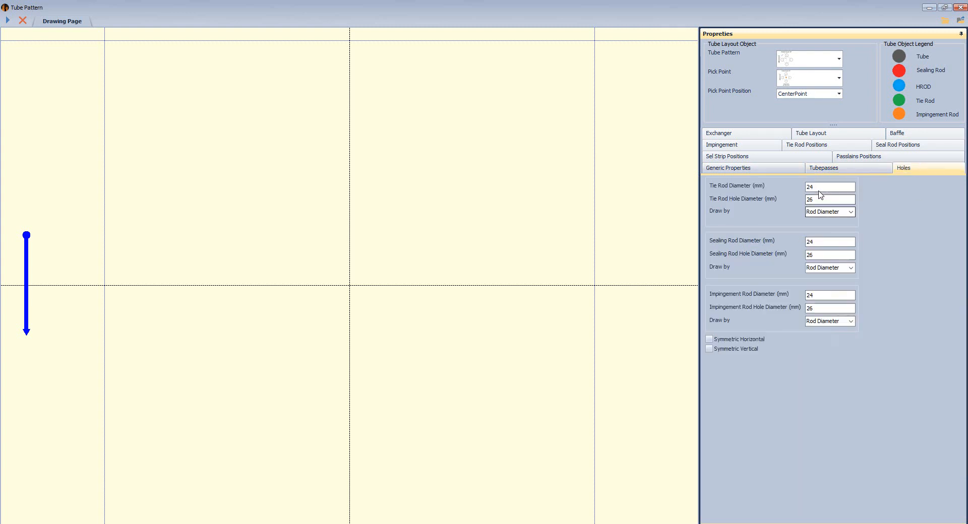
pyautogui.click(819, 191)
pyautogui.write('14')
pyautogui.press('Tab')
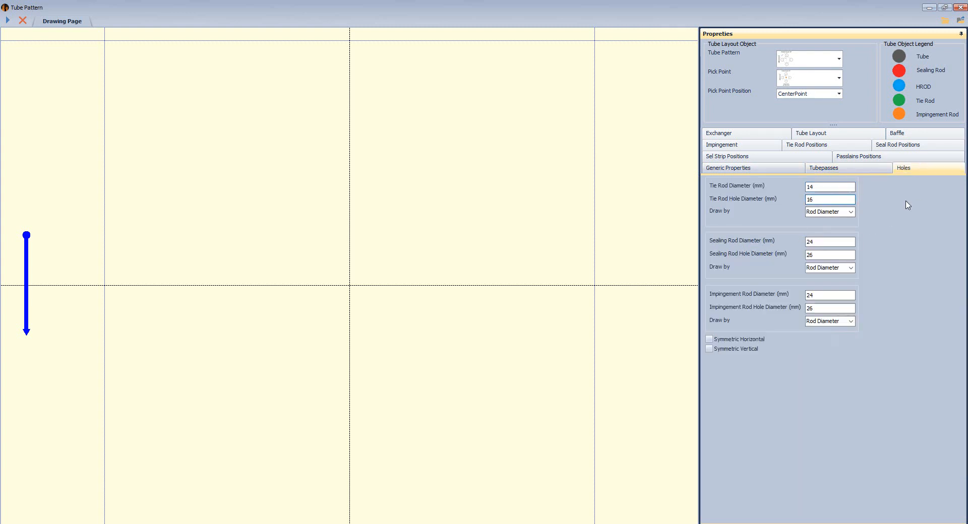
# Give the tie rod holes a 20 mm depth and an ISO Metric thread of size 14, designation M14x2
pyautogui.click(819, 146)
pyautogui.moveTo(901, 268); pyautogui.dragTo(839, 270)
pyautogui.write('20')
pyautogui.click(929, 310)
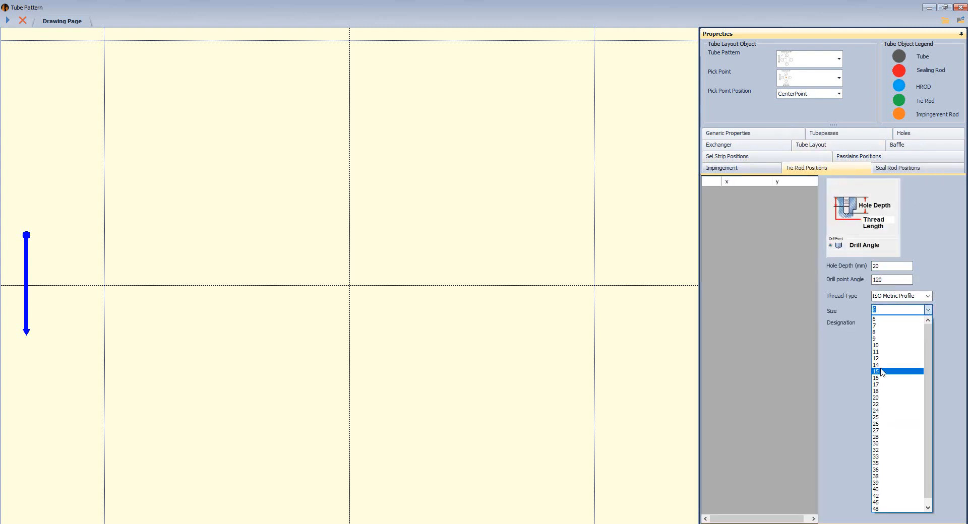
pyautogui.click(898, 372)
pyautogui.click(929, 310)
pyautogui.click(890, 360)
pyautogui.click(929, 323)
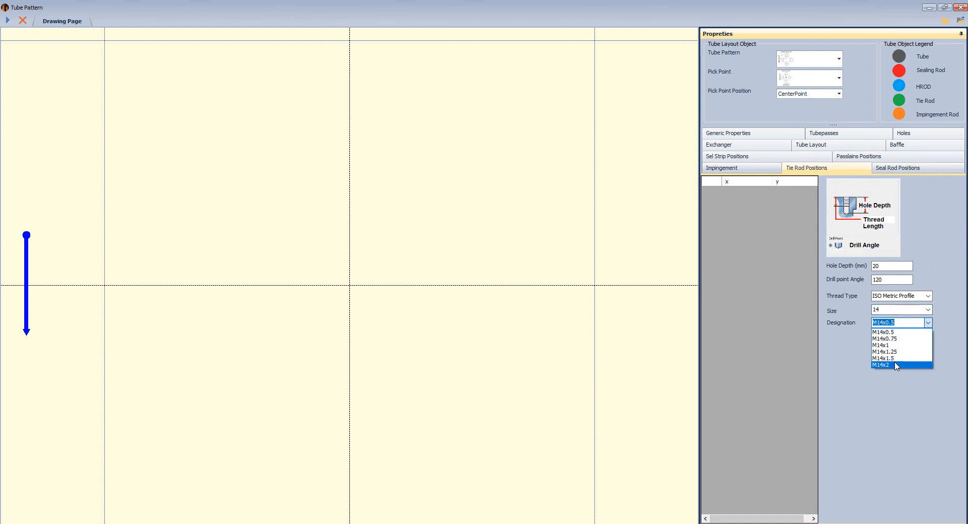
pyautogui.click(893, 366)
pyautogui.click(900, 281)
# Use the chamfered Type2 tube holes and lay out the tubes with a triangular pattern and matching pick point
pyautogui.click(836, 146)
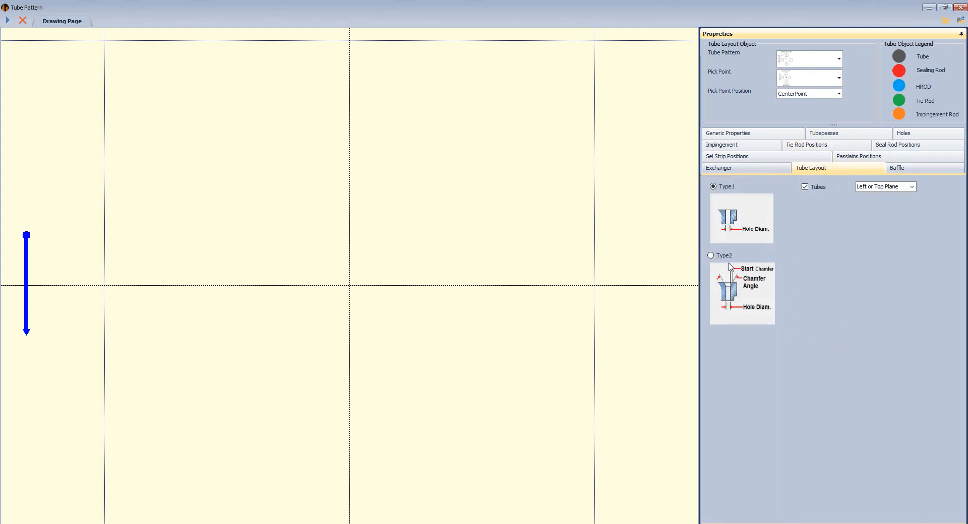
pyautogui.click(712, 255)
pyautogui.click(839, 59)
pyautogui.click(832, 239)
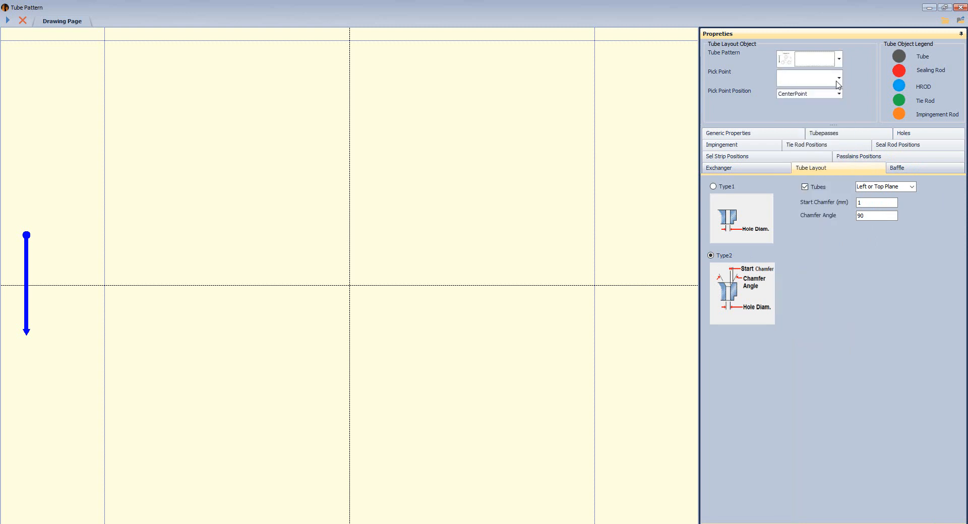
pyautogui.click(839, 78)
pyautogui.click(845, 194)
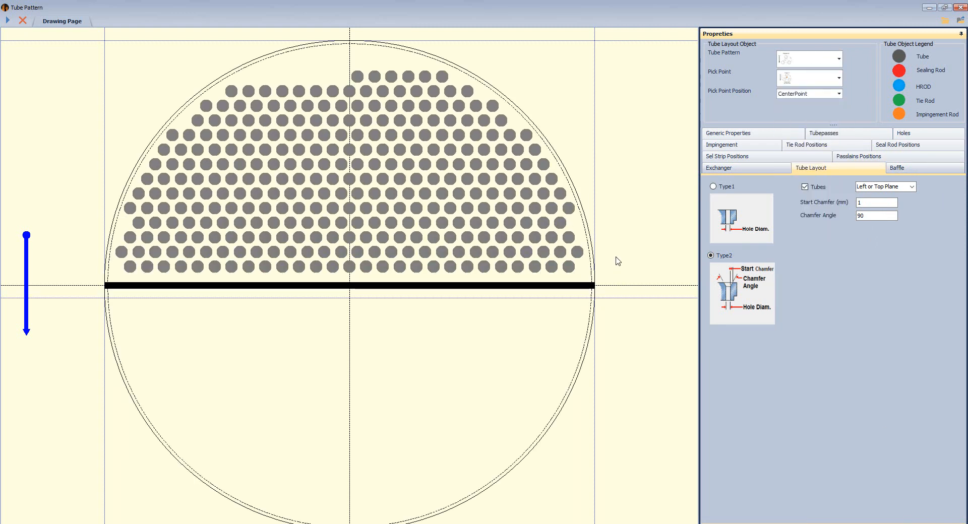
# Remove the tube next to the right end of the top row and convert the row's two end tubes to tie rods
pyautogui.rightClick(401, 64)
pyautogui.click(433, 115)
pyautogui.rightClick(421, 60)
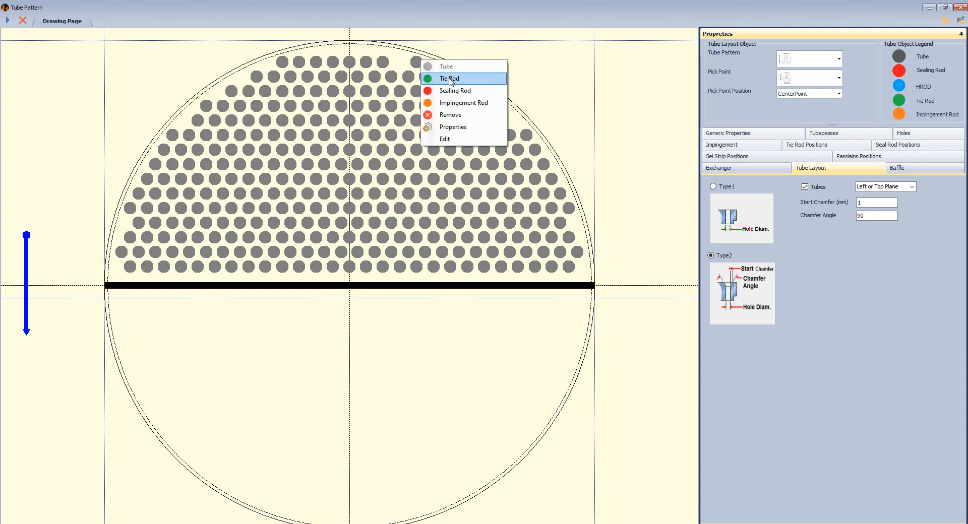
pyautogui.click(438, 77)
pyautogui.rightClick(280, 61)
pyautogui.click(317, 80)
# Import a new tie rod in the lower half at X 101.6 mm, Y -336.534 mm
pyautogui.rightClick(424, 489)
pyautogui.moveTo(456, 496)
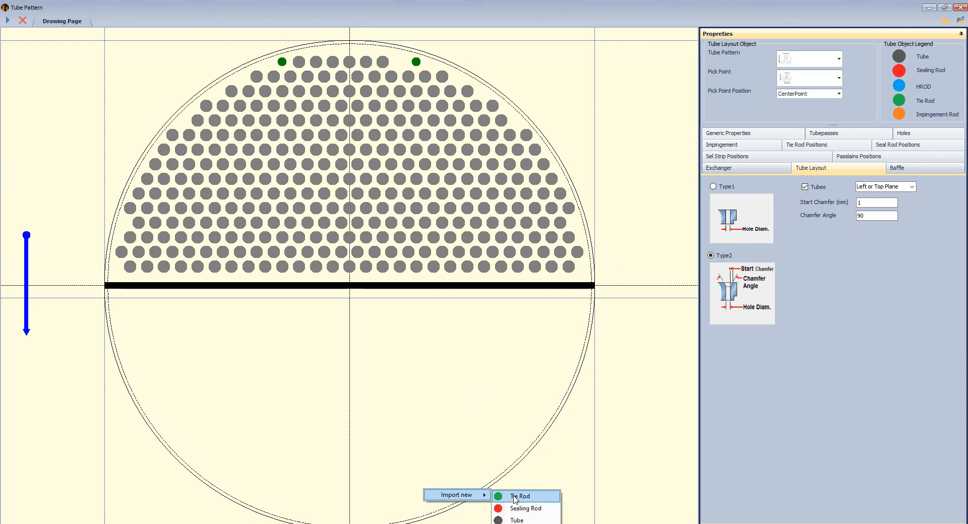
pyautogui.click(515, 497)
pyautogui.doubleClick(495, 277)
pyautogui.write('-336.584')
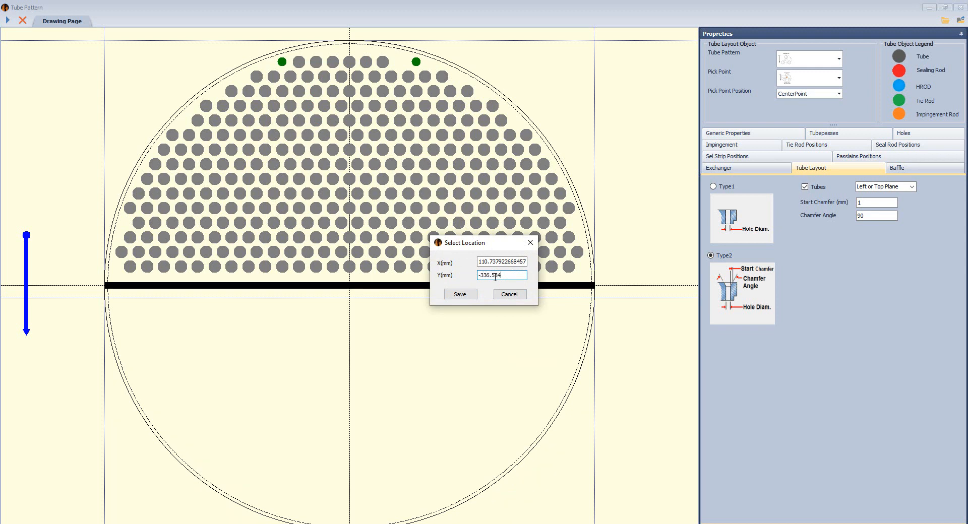
pyautogui.doubleClick(498, 261)
pyautogui.write('101.6')
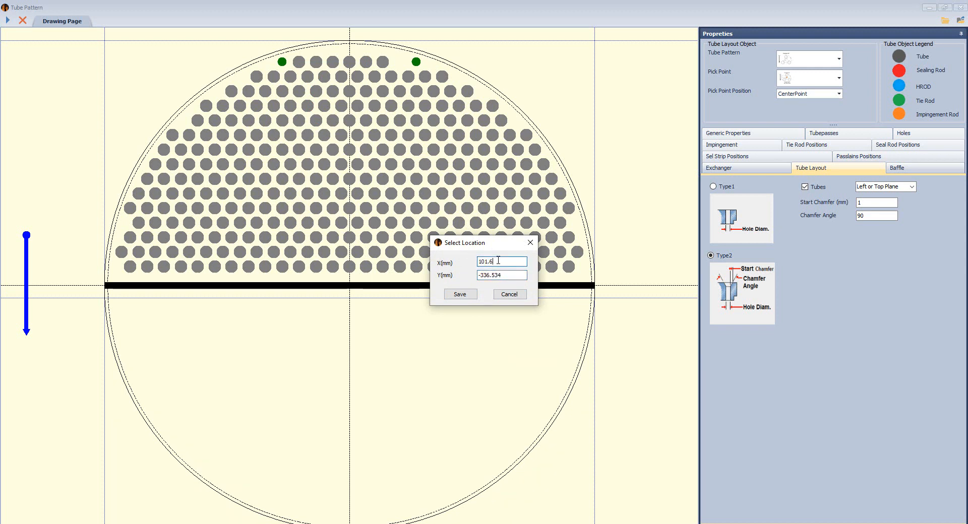
pyautogui.click(459, 296)
# Import a tie rod at Y -336.534 mm, mirroring the lower right tie rod across the vertical centreline
pyautogui.rightClick(301, 412)
pyautogui.moveTo(339, 420)
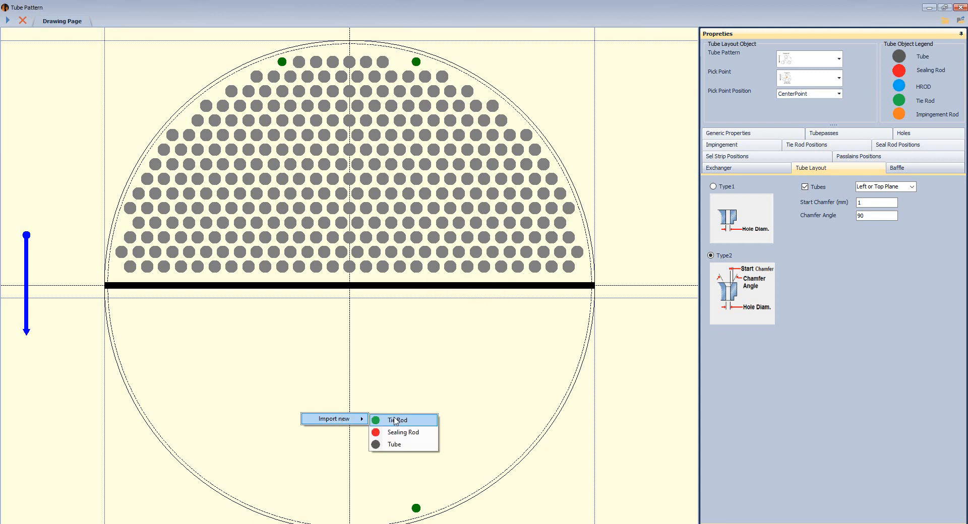
pyautogui.click(395, 422)
pyautogui.doubleClick(490, 275)
pyautogui.press('BackSpace')
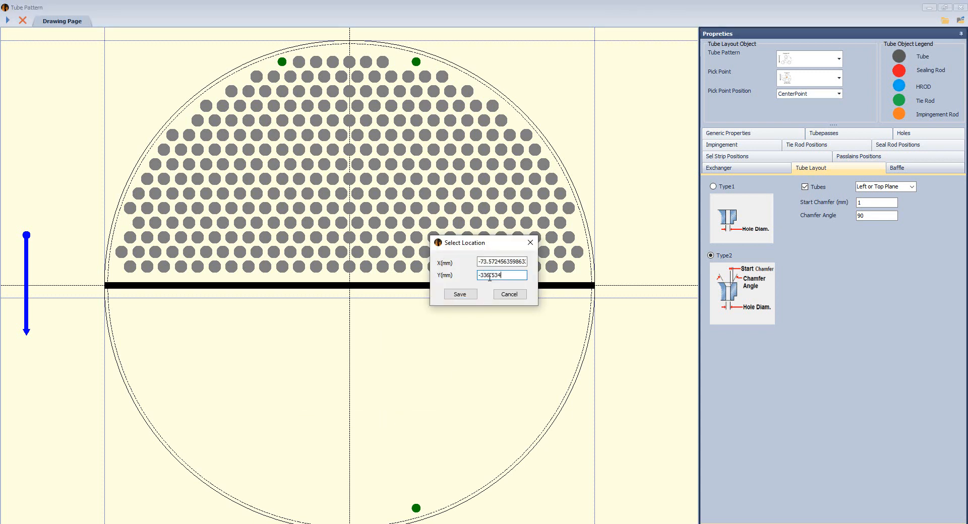
pyautogui.doubleClick(484, 261)
pyautogui.press('BackSpace')
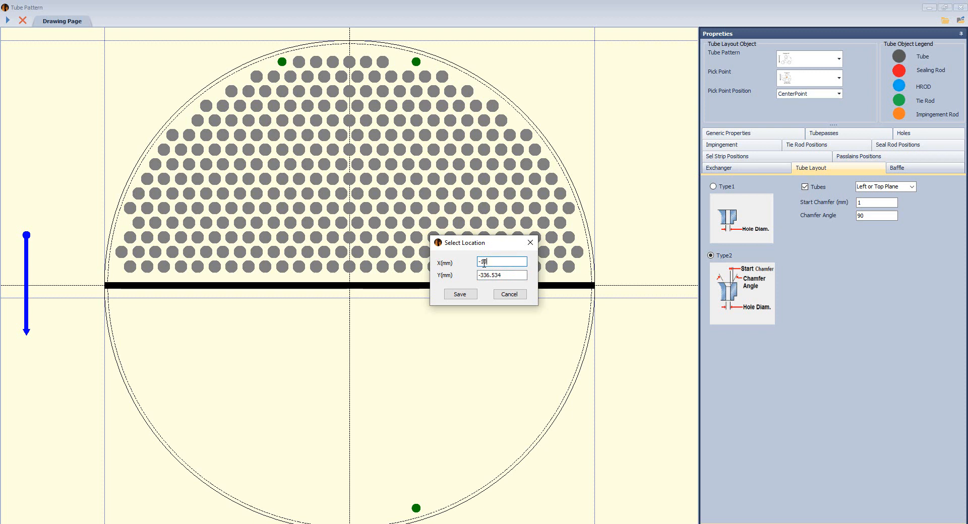
pyautogui.click(459, 294)
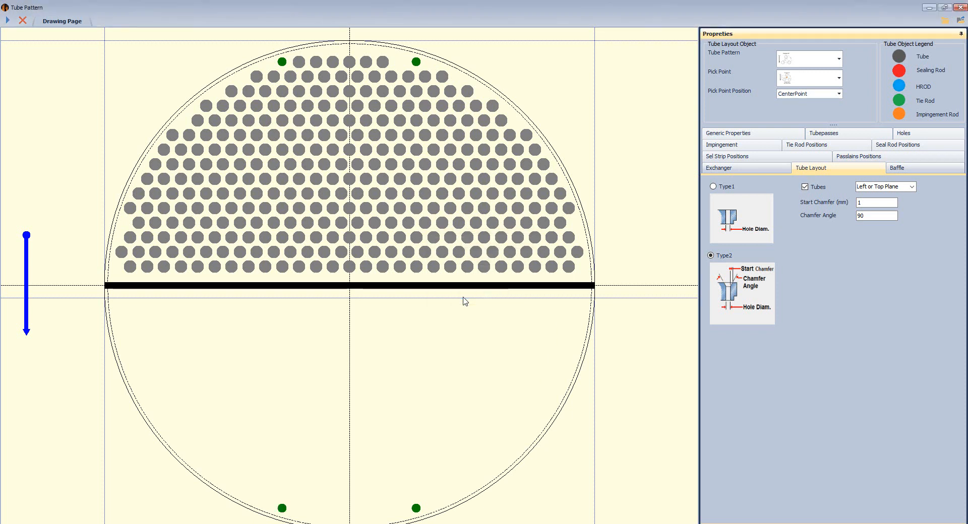
# Import a tie rod at Y 0 near the right end of the pass partition line
pyautogui.rightClick(507, 328)
pyautogui.moveTo(554, 330)
pyautogui.click(598, 331)
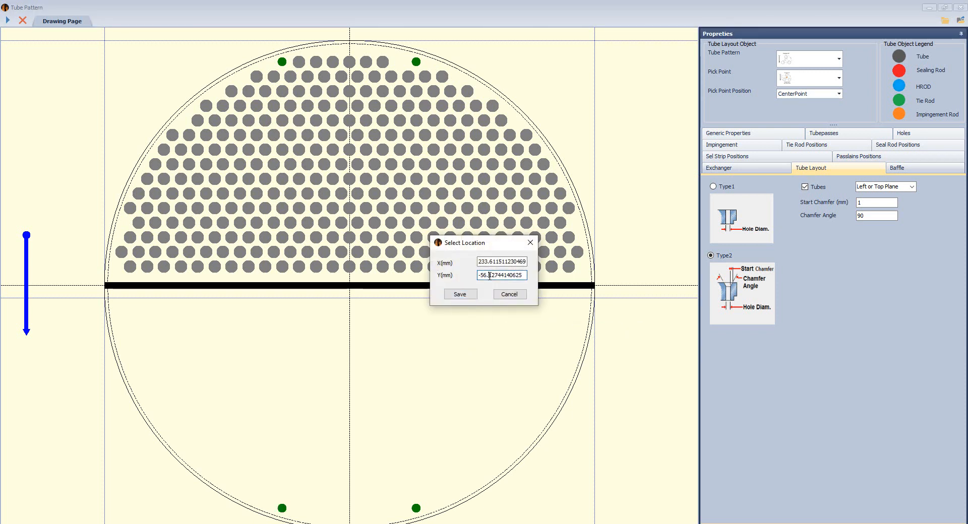
pyautogui.doubleClick(490, 276)
pyautogui.write('0')
pyautogui.doubleClick(482, 261)
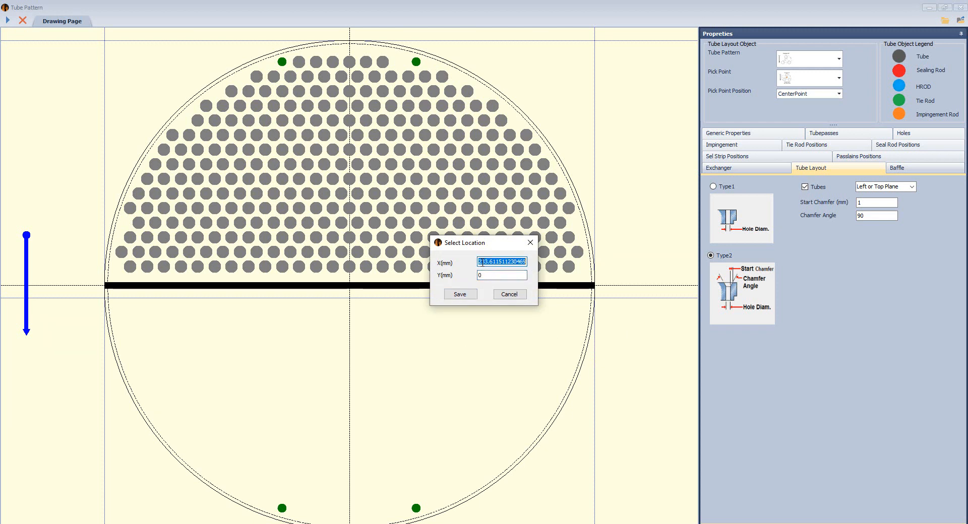
pyautogui.click(460, 294)
# Import a tie rod at Y 0 on the pass partition line, 320 mm to the left of the centre
pyautogui.rightClick(279, 369)
pyautogui.moveTo(333, 376)
pyautogui.click(378, 389)
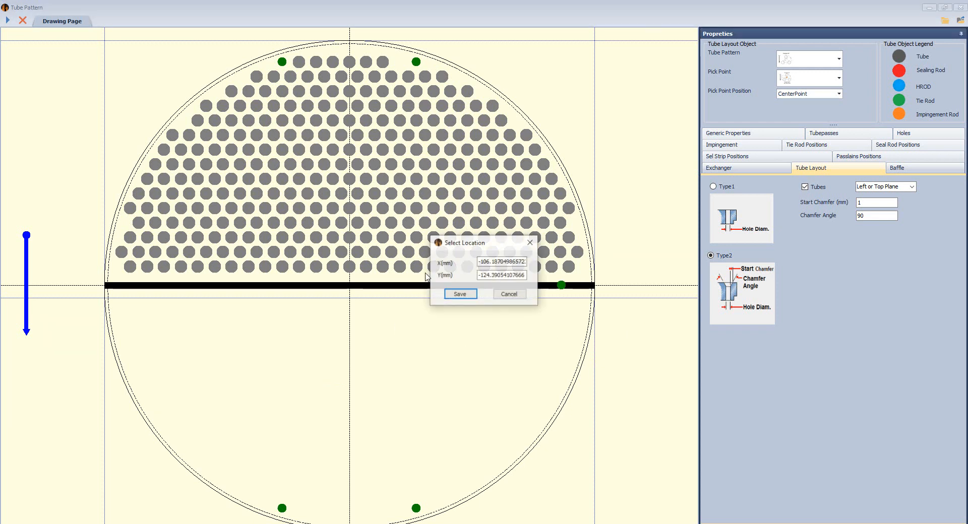
pyautogui.doubleClick(502, 262)
pyautogui.write('320')
pyautogui.doubleClick(514, 275)
pyautogui.press('BackSpace')
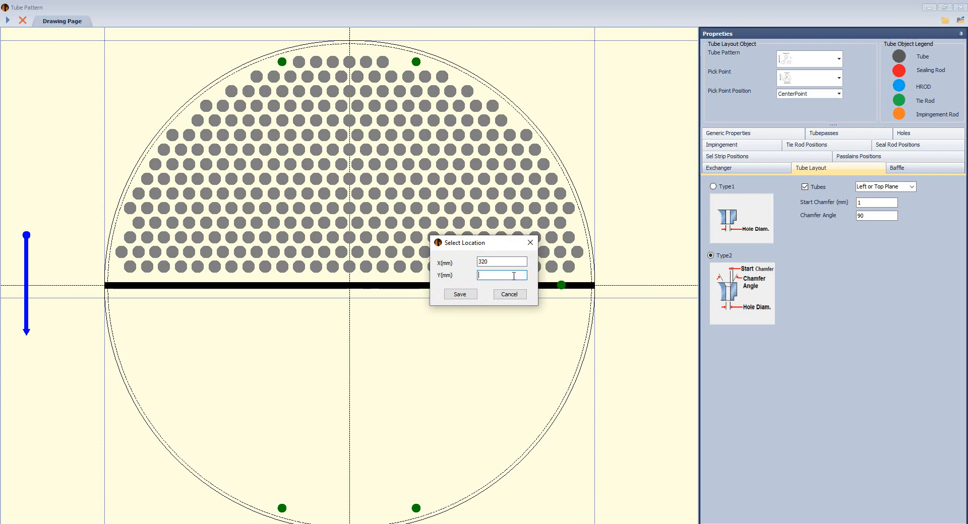
pyautogui.write('0')
pyautogui.click(460, 295)
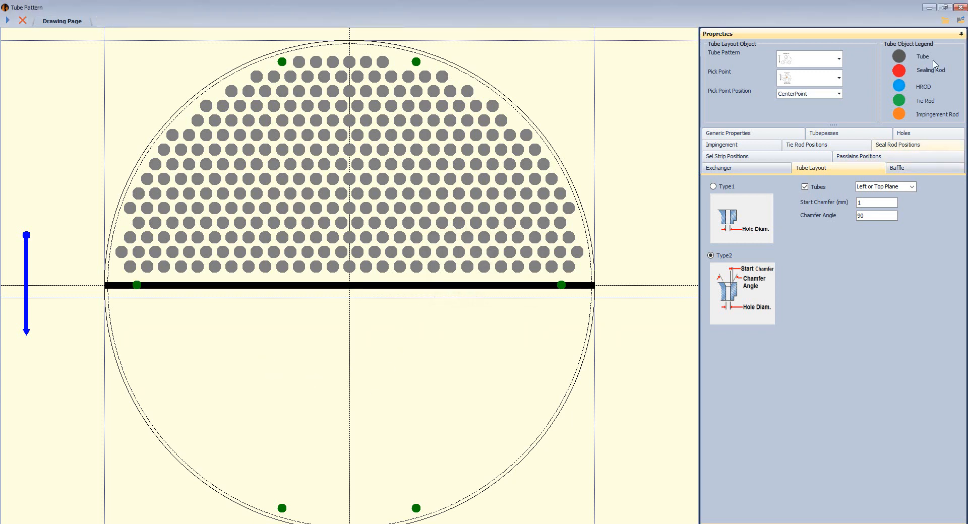
# Close the tube pattern layout and bring up the element tools for the tubesheet
pyautogui.click(496, 309)
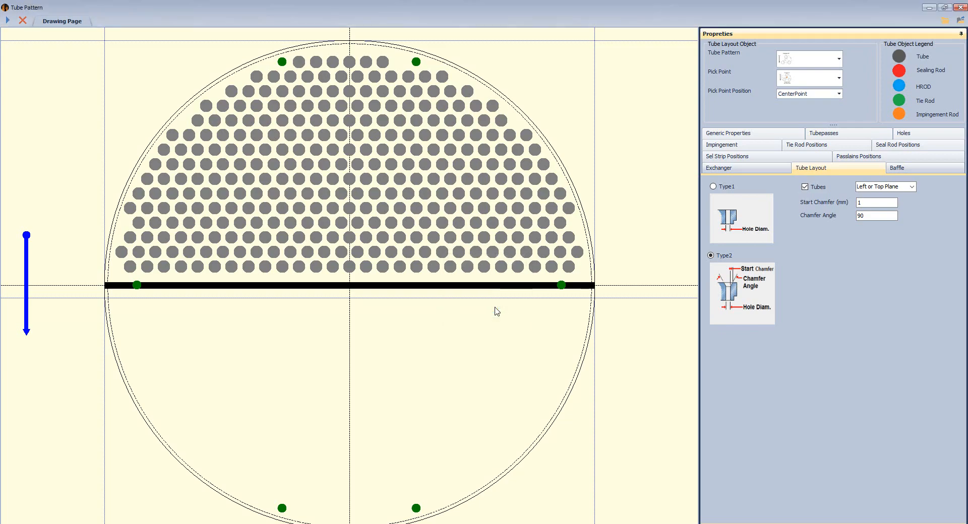
pyautogui.click(960, 8)
pyautogui.click(73, 21)
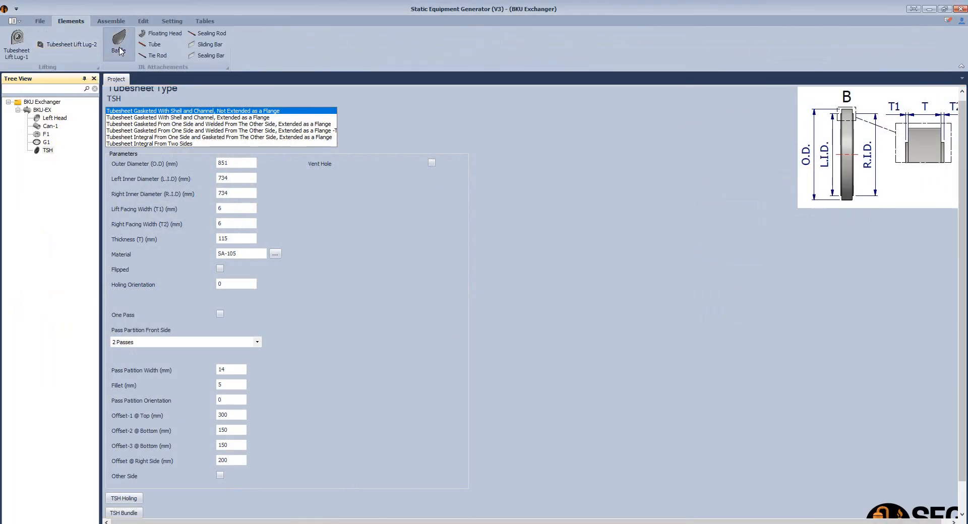
# Add a baffle named Baffle to the TSH tubesheet and make it an End Baffle
pyautogui.click(120, 45)
pyautogui.write('Baffle')
pyautogui.press('Return')
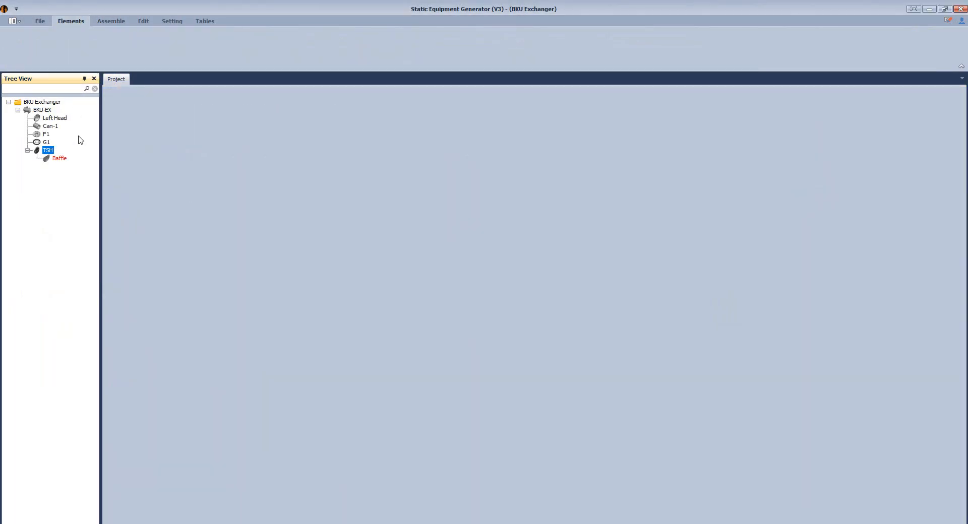
pyautogui.click(126, 150)
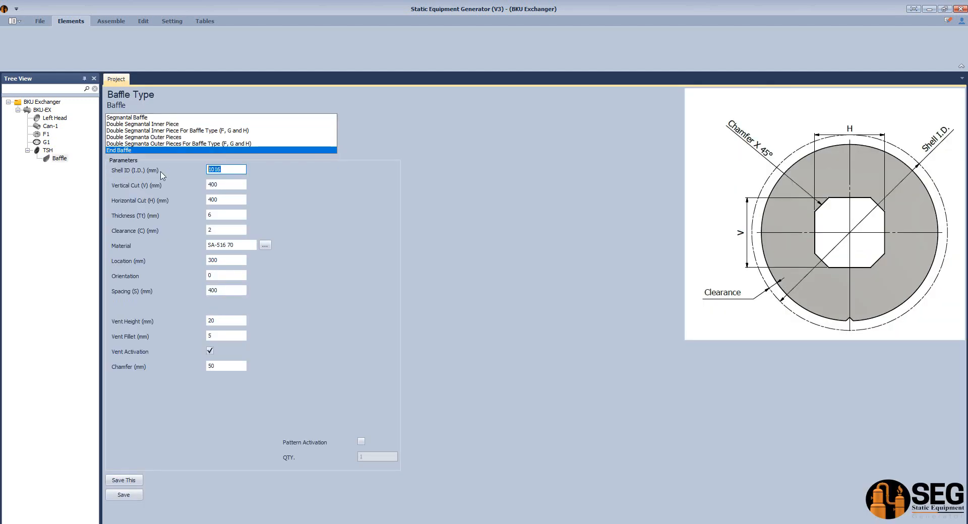
# Set the baffle's shell I.D. to 738 mm, vertical and horizontal cuts to 0, location to 576 mm and spacing to 573 mm
pyautogui.write('738')
pyautogui.press('Tab')
pyautogui.write('0')
pyautogui.press('Tab')
pyautogui.write('0')
pyautogui.press('Tab')
pyautogui.press('Tab')
pyautogui.press('Tab')
pyautogui.press('Tab')
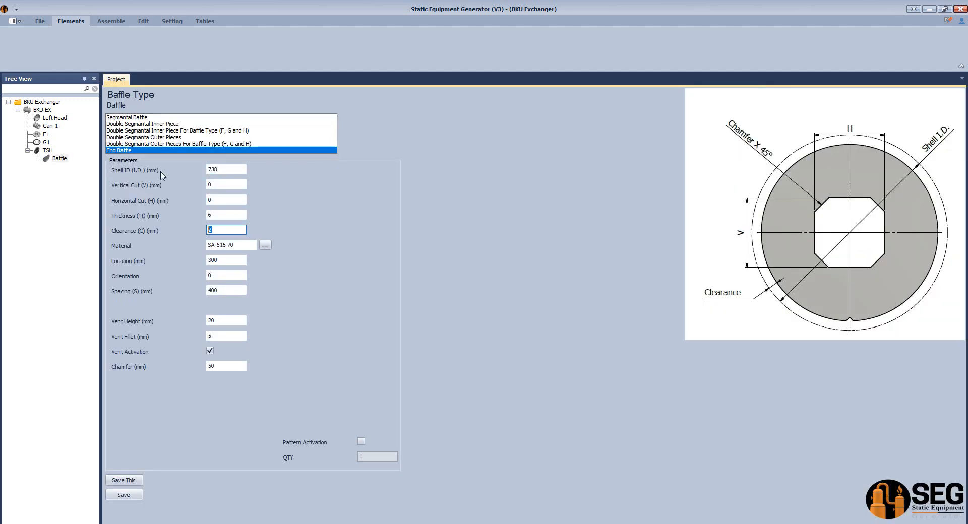
pyautogui.write('576')
pyautogui.press('Tab')
pyautogui.press('Tab')
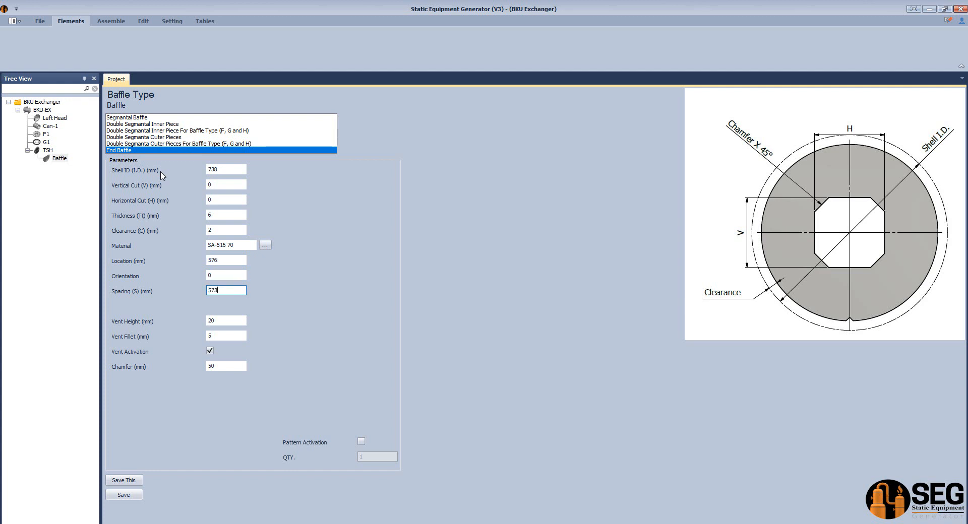
# Set the baffle's vent height to 10 mm, deactivate its vent, activate the pattern with a quantity of 5, and save
pyautogui.click(210, 350)
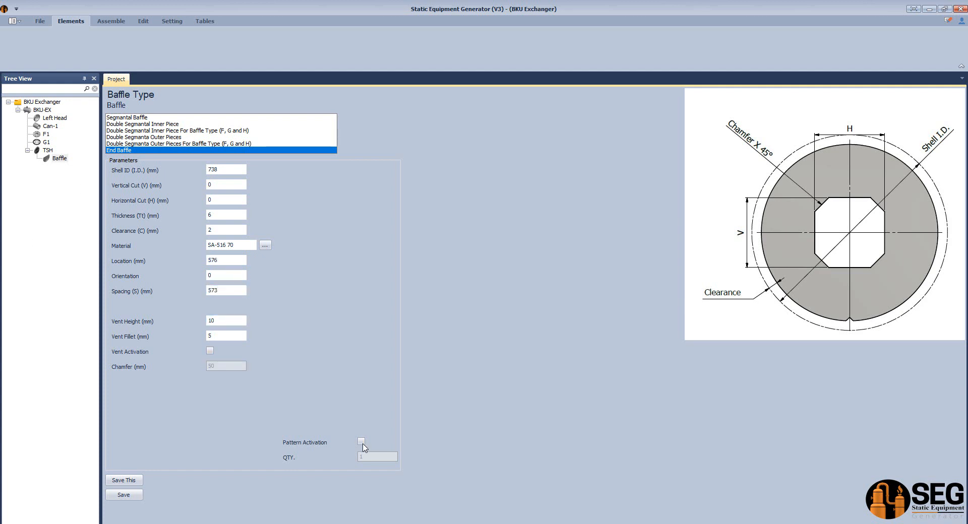
pyautogui.click(361, 441)
pyautogui.click(124, 495)
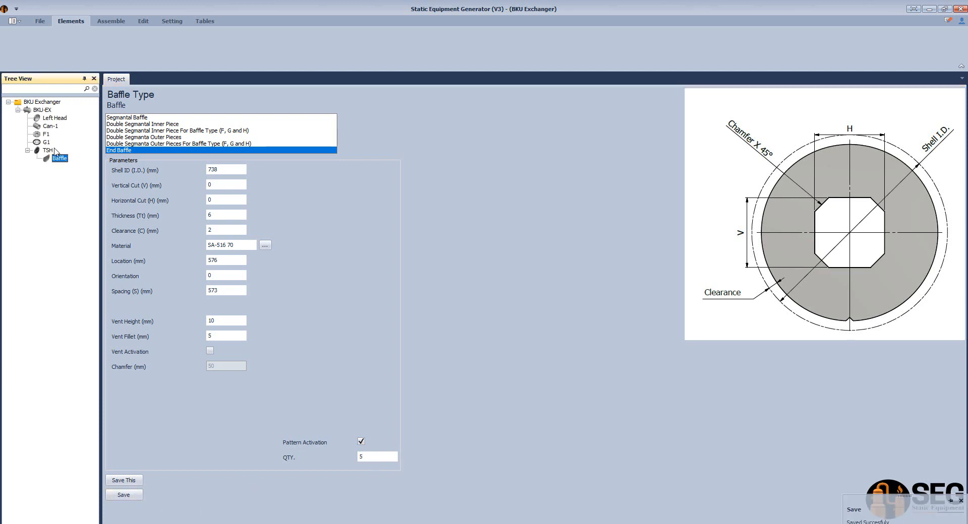
# Add a Bended Tube element named Tubes to the tubesheet, set its length to 3000 mm and save it
pyautogui.click(156, 47)
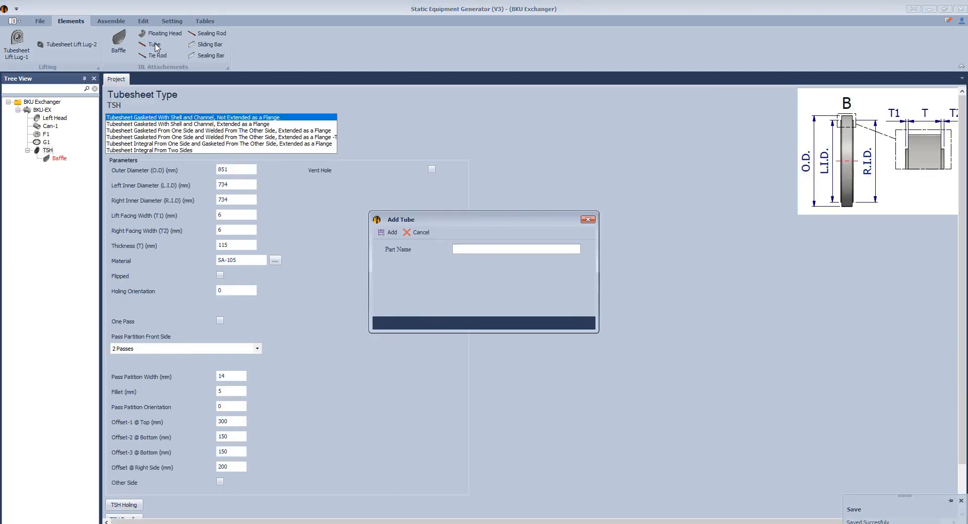
pyautogui.press('Return')
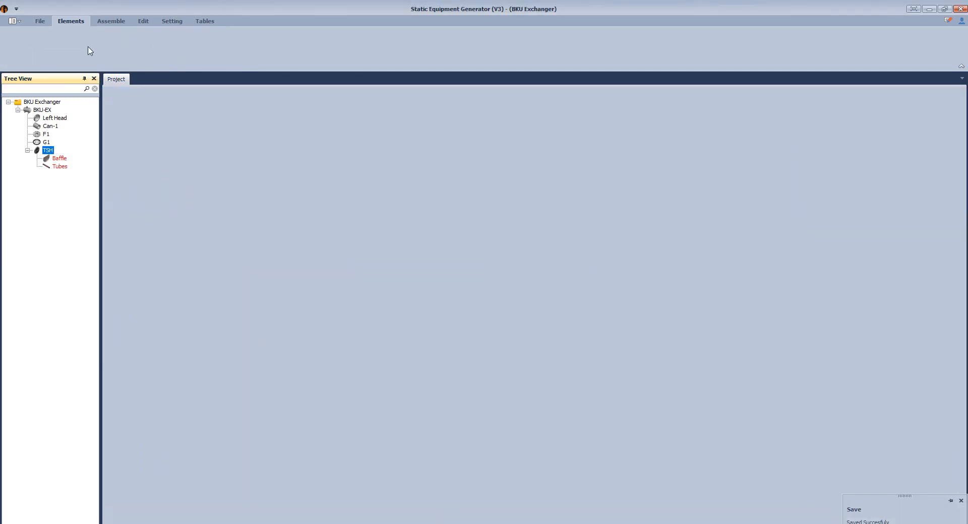
pyautogui.click(129, 131)
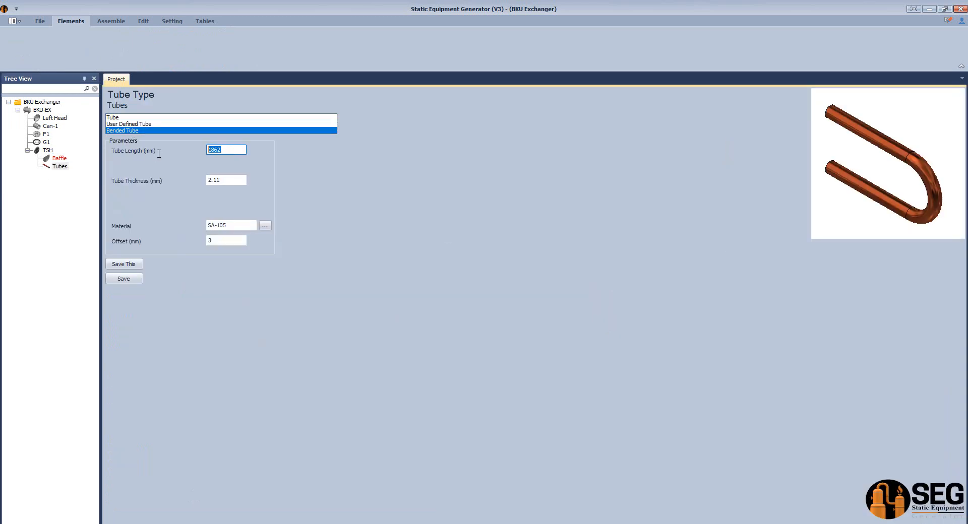
pyautogui.click(123, 279)
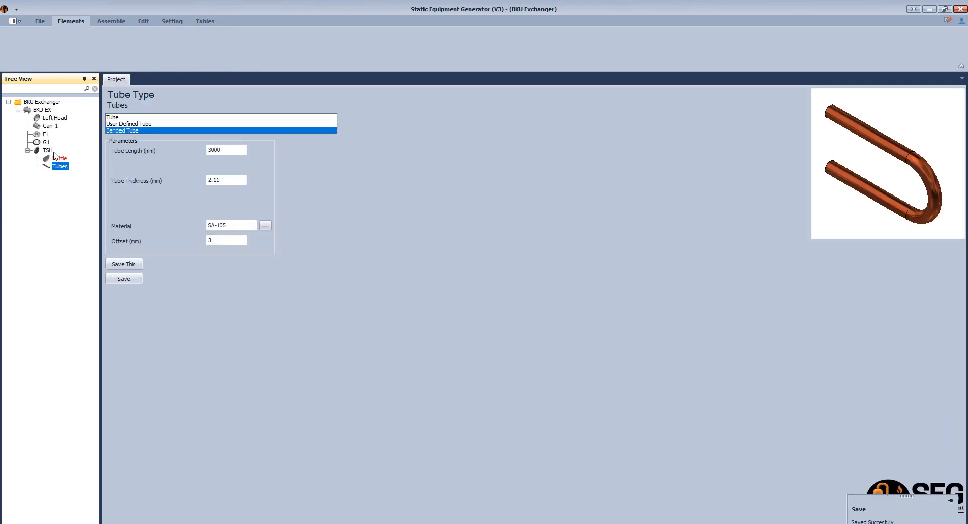
# Add a tie rod named TR to the TSH tubesheet and open its parameters
pyautogui.click(158, 57)
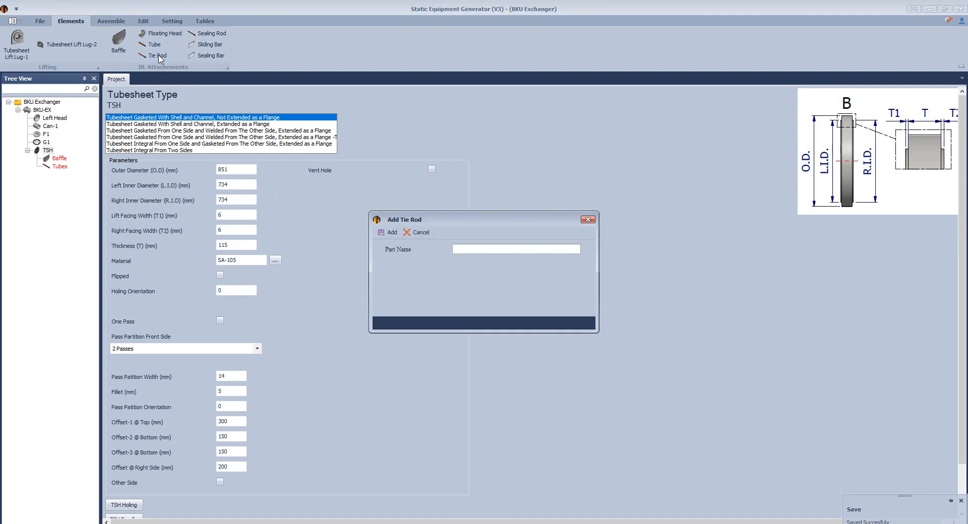
pyautogui.click(389, 232)
pyautogui.click(56, 174)
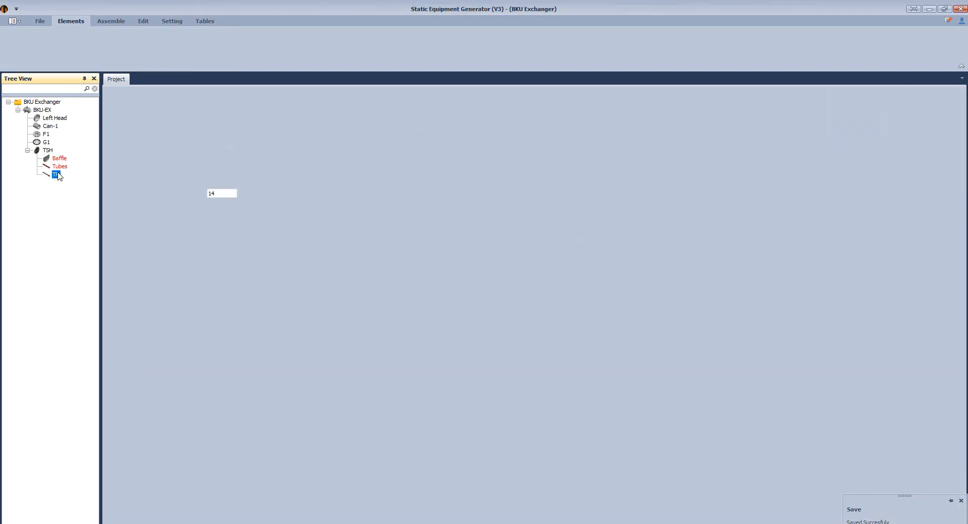
# Set the tie rod length to 2940 mm, nut offset 40 mm, end thread length 30 mm and penetration 18 mm, and save
pyautogui.click(218, 114)
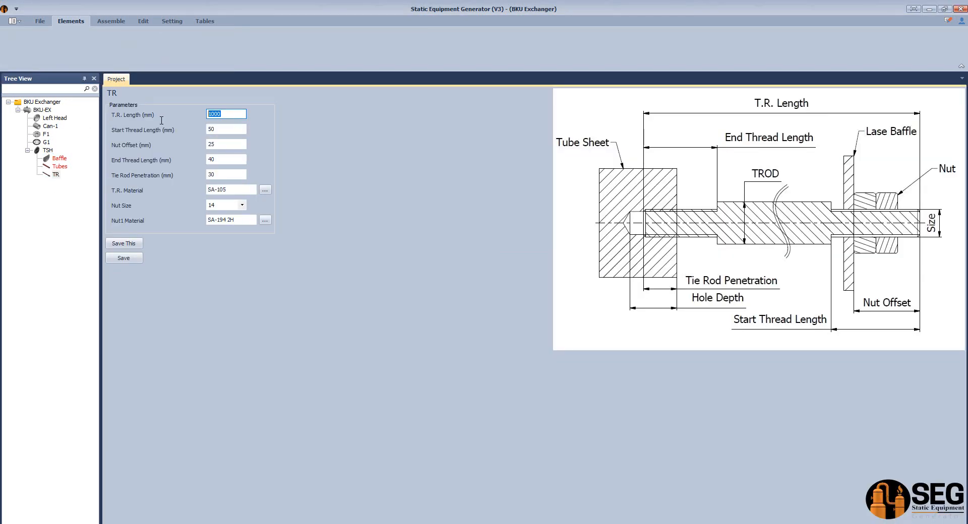
pyautogui.press('Tab')
pyautogui.press('Tab')
pyautogui.write('4')
pyautogui.press('Tab')
pyautogui.press('Tab')
pyautogui.click(123, 258)
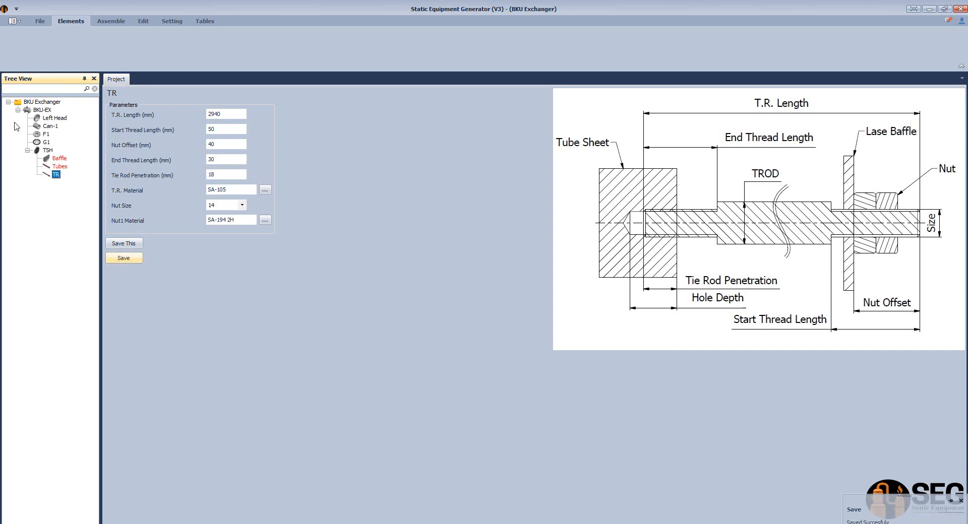
# Assemble the newly added elements and generate the tube bundle of the TSH tubesheet
pyautogui.click(111, 21)
pyautogui.click(31, 43)
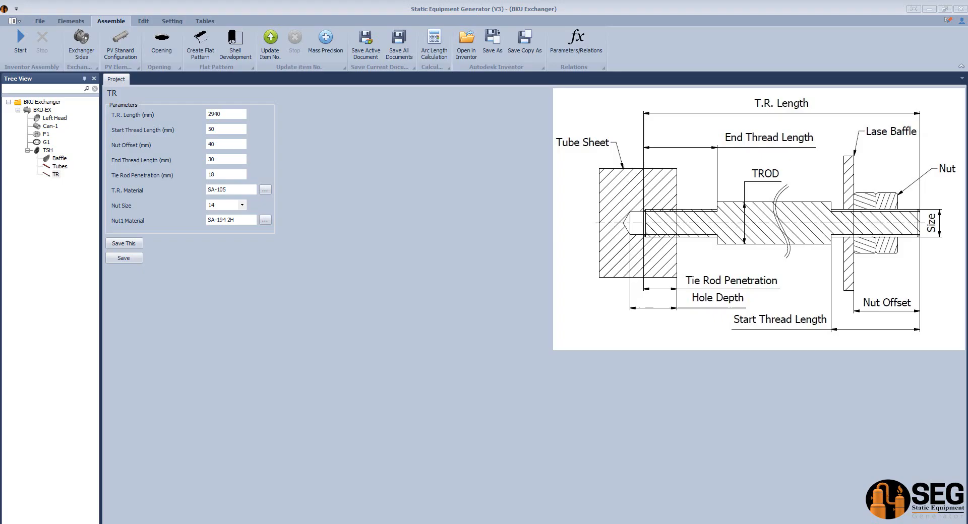
pyautogui.click(46, 151)
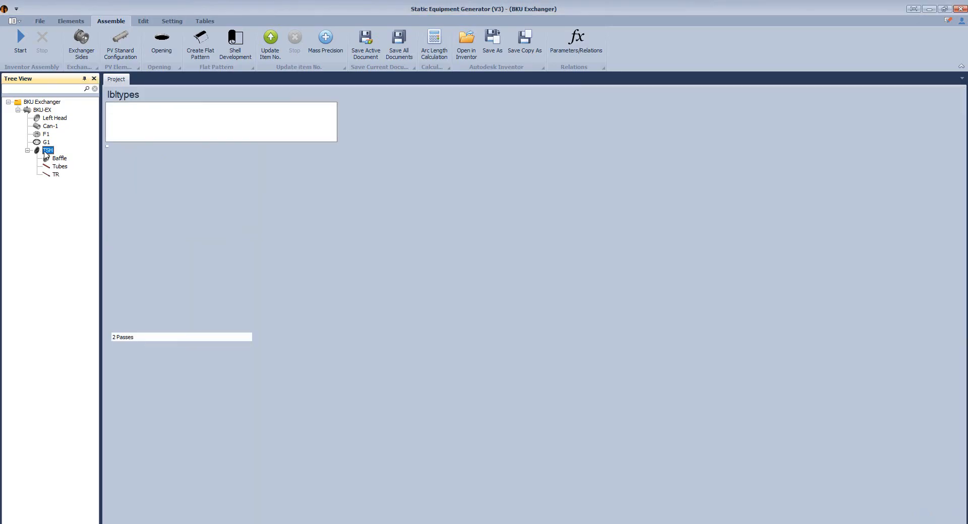
pyautogui.scroll(-2, 202, 383)
pyautogui.click(112, 454)
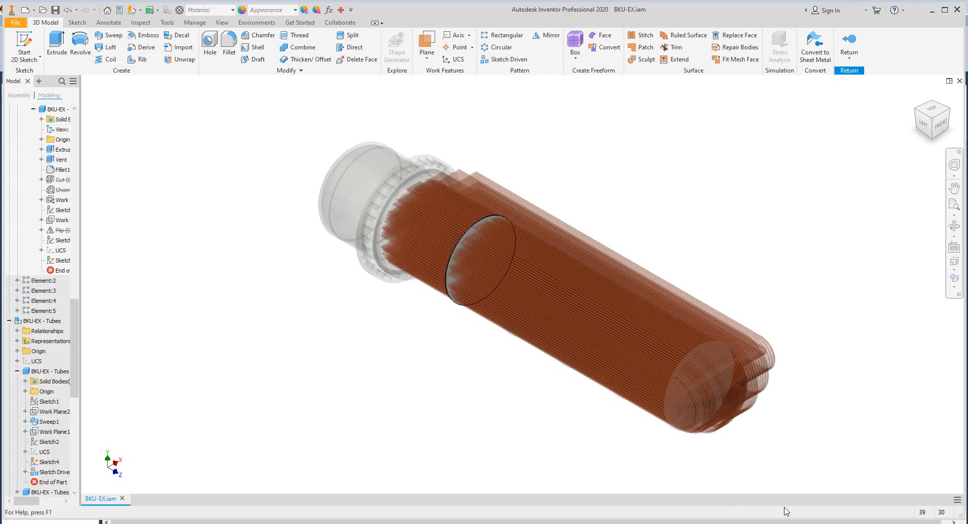
# Open the BKU-EX - Tubes subassembly in Inventor and reconfirm the sketch driven pattern of its first tube part
pyautogui.rightClick(729, 350)
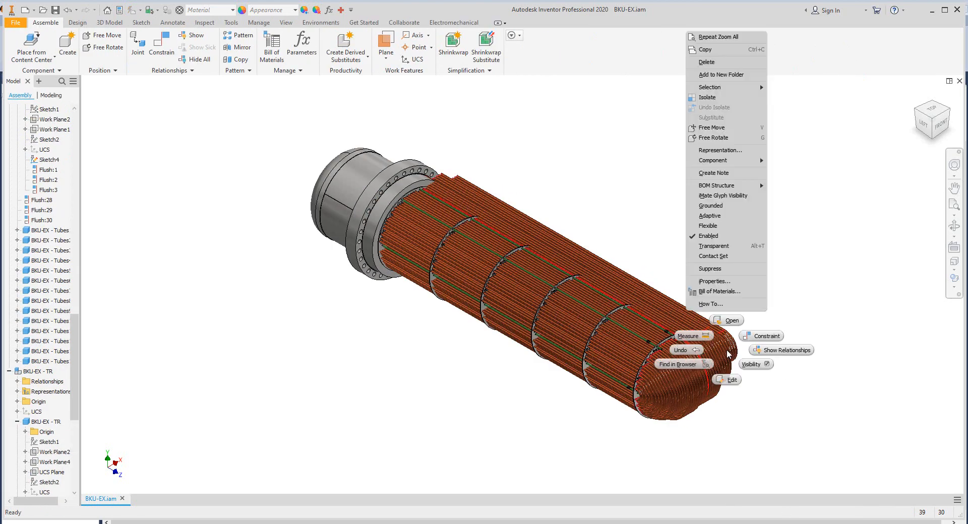
pyautogui.click(728, 324)
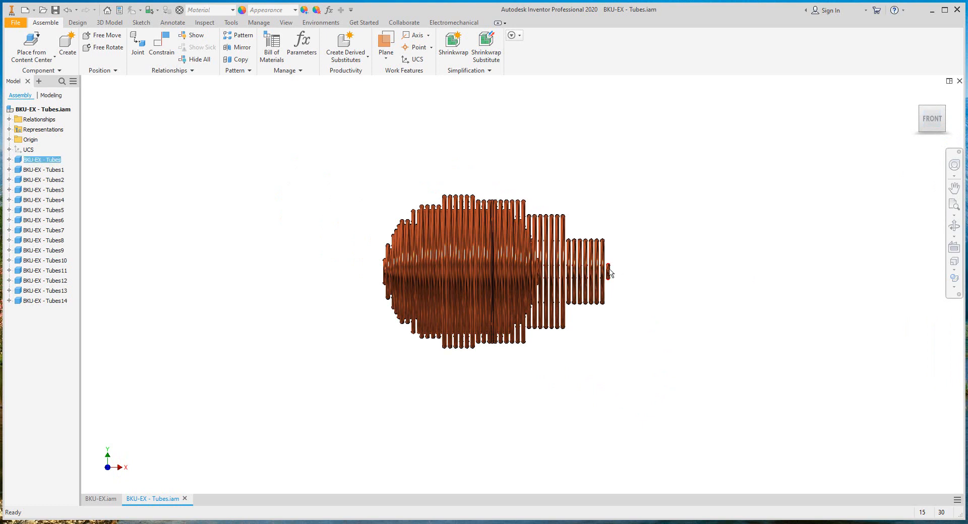
pyautogui.doubleClick(50, 271)
pyautogui.click(146, 190)
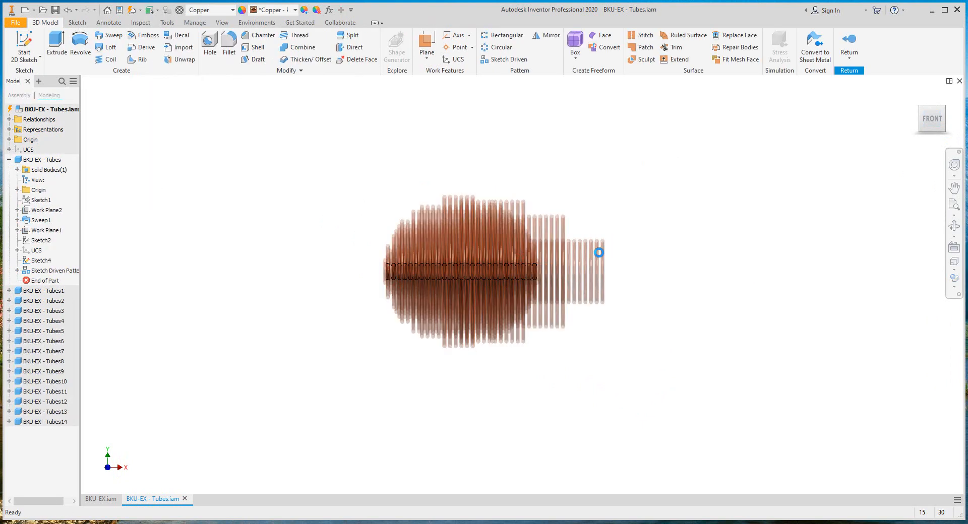
# Reconfirm the sketch driven pattern of BKU-EX - Tubes5 and finish editing the part
pyautogui.doubleClick(600, 252)
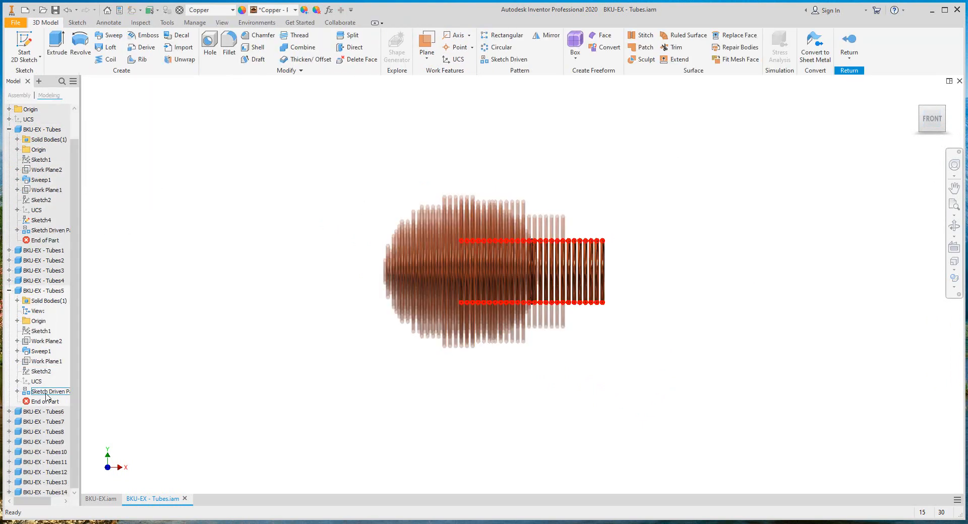
pyautogui.doubleClick(47, 392)
pyautogui.click(142, 190)
pyautogui.rightClick(611, 216)
pyautogui.click(574, 199)
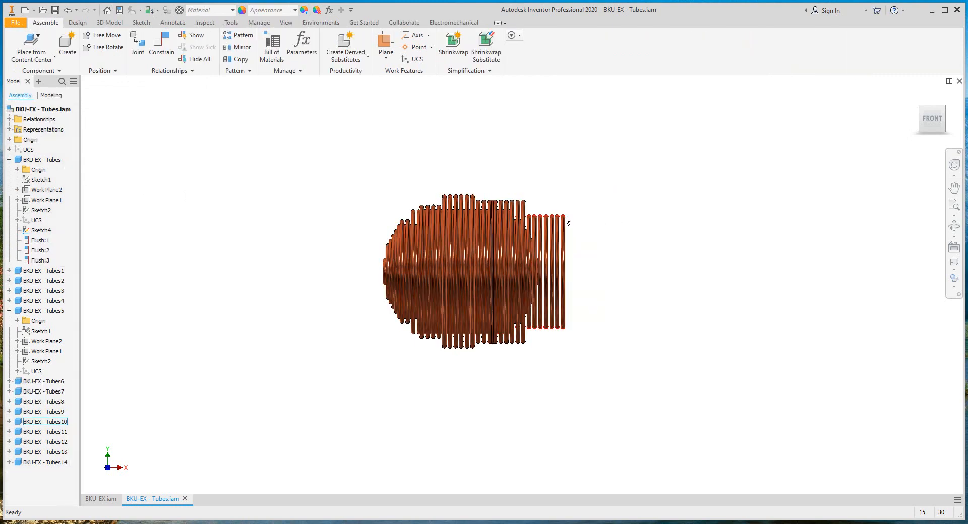
# Reconfirm the sketch driven pattern of BKU-EX - Tubes10 and finish editing the part
pyautogui.doubleClick(565, 228)
pyautogui.doubleClick(560, 222)
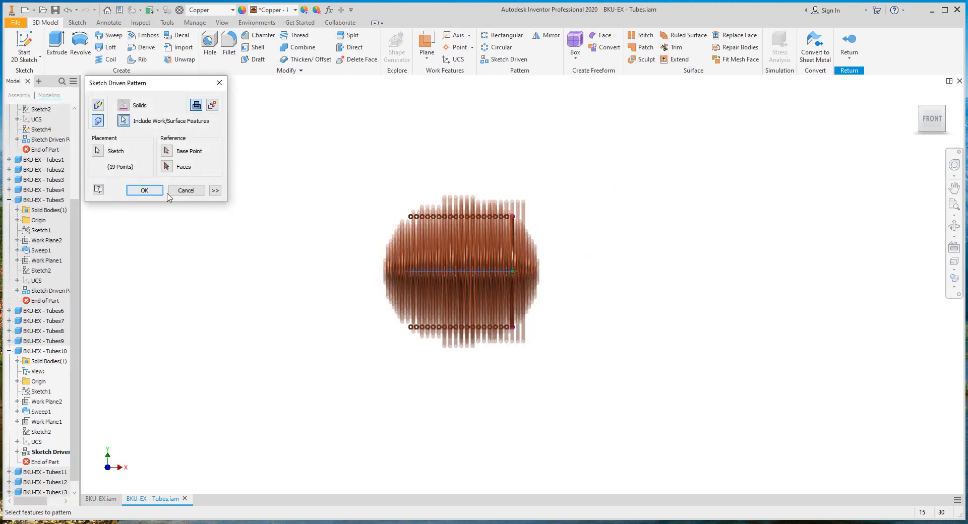
pyautogui.click(143, 190)
pyautogui.rightClick(576, 162)
pyautogui.click(575, 192)
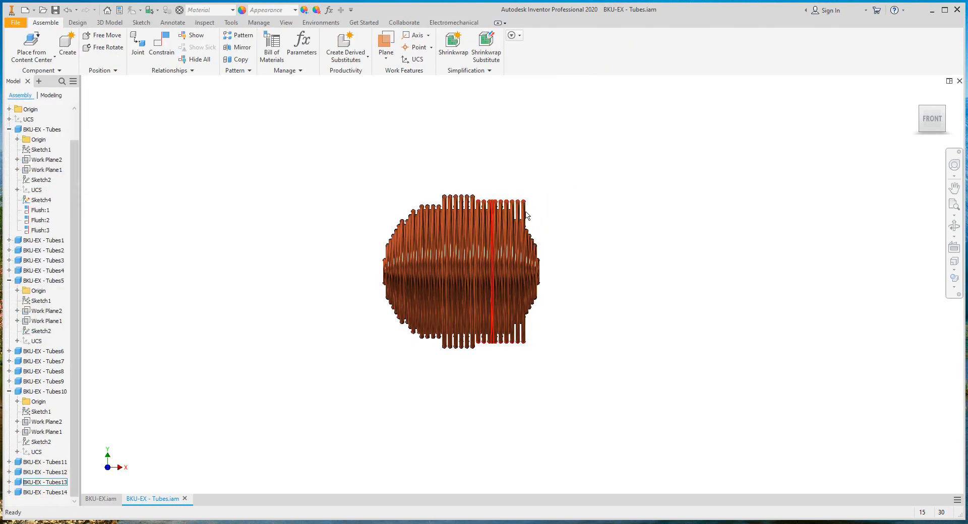
# Reconfirm the sketch driven pattern of BKU-EX - Tubes13 and finish editing the part
pyautogui.doubleClick(524, 206)
pyautogui.doubleClick(493, 211)
pyautogui.rightClick(600, 156)
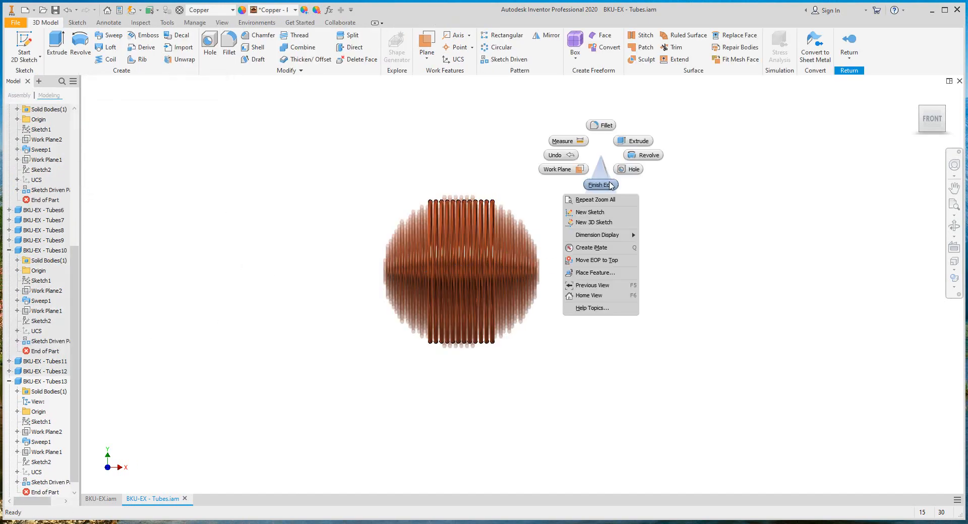
pyautogui.click(608, 183)
pyautogui.rightClick(606, 182)
# Expand all tube parts in the model tree and constrain the UCS of Tubes1 to the assembly UCS with a constraint set
pyautogui.click(954, 226)
pyautogui.moveTo(444, 252); pyautogui.dragTo(479, 262)
pyautogui.scroll(10, 76, 185)
pyautogui.rightClick(36, 110)
pyautogui.click(106, 241)
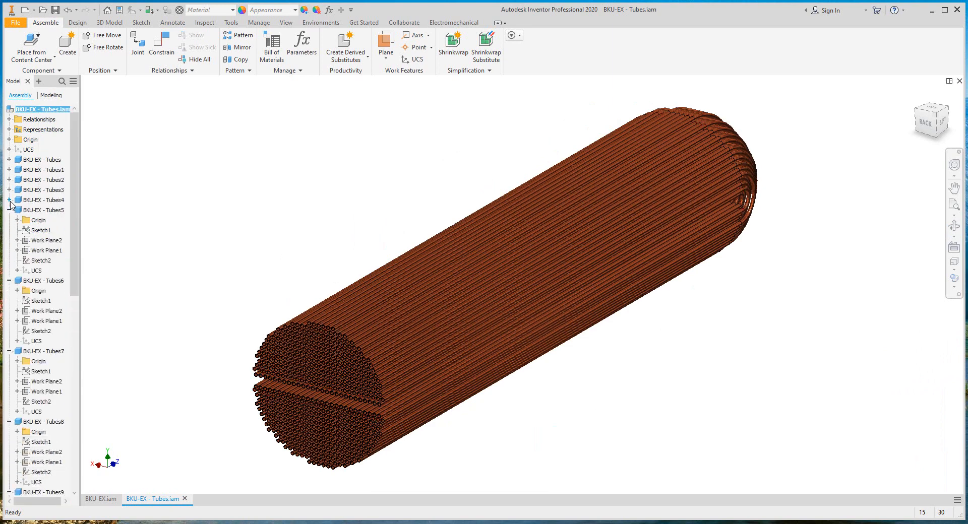
pyautogui.click(161, 43)
pyautogui.click(191, 98)
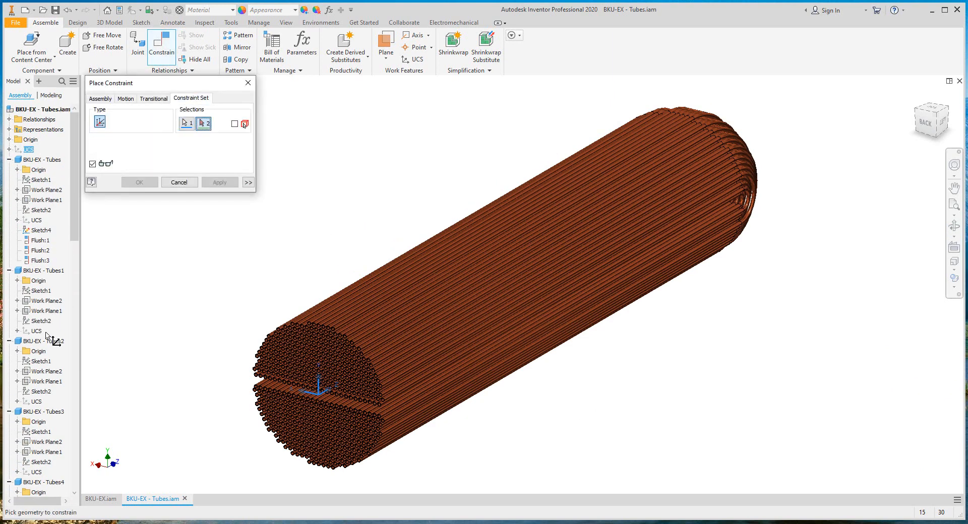
pyautogui.click(9, 159)
pyautogui.click(9, 169)
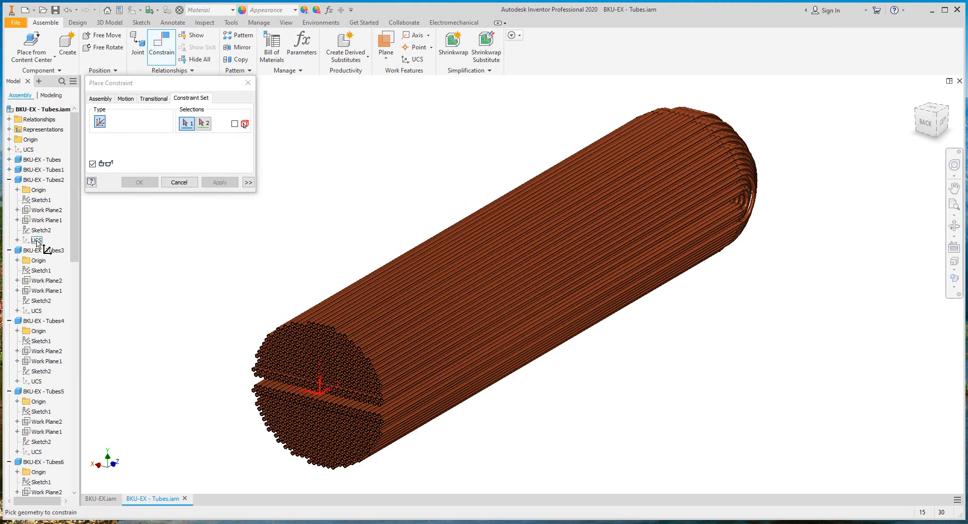
# Constrain the UCS of Tubes2, Tubes3 and Tubes4 to the assembly UCS
pyautogui.click(36, 240)
pyautogui.click(9, 180)
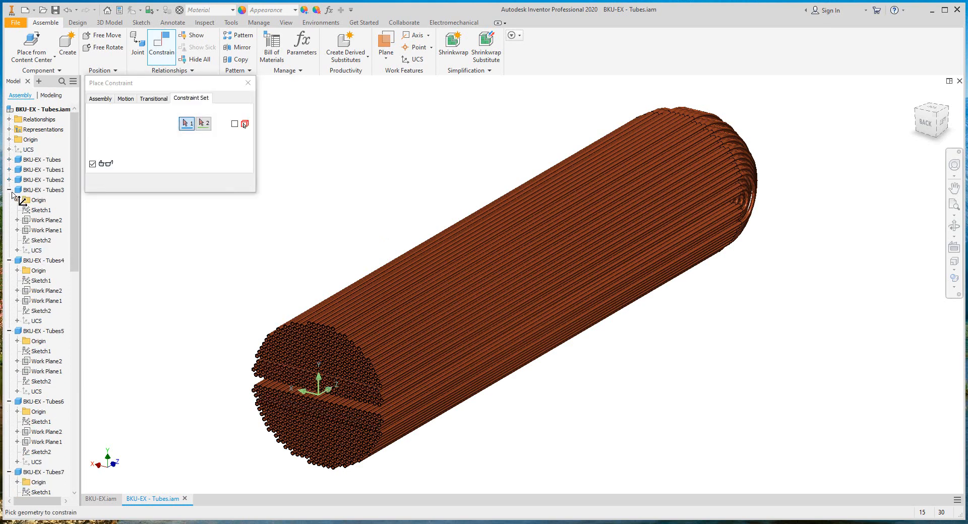
pyautogui.click(9, 190)
pyautogui.click(29, 149)
pyautogui.click(9, 200)
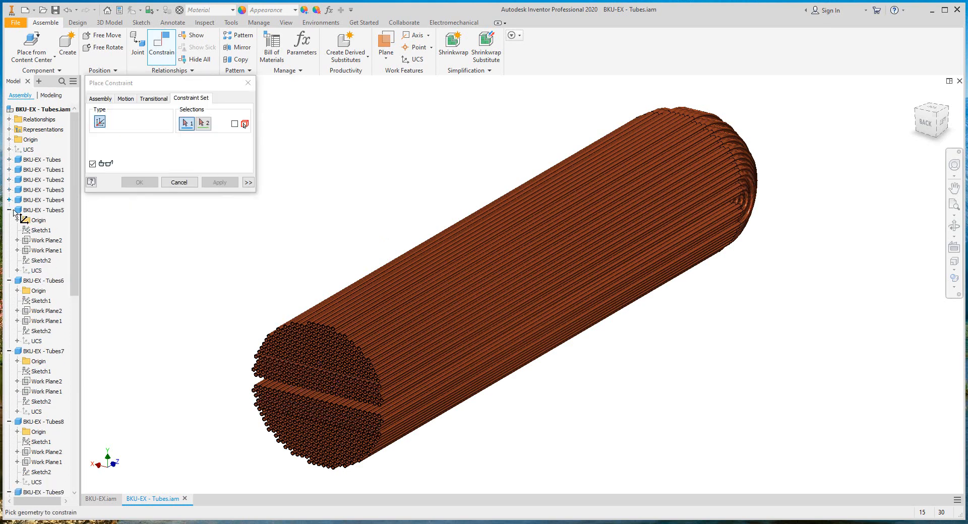
# Constrain the UCS of Tubes5, Tubes6 and Tubes7 to the assembly UCS
pyautogui.click(9, 210)
pyautogui.click(36, 280)
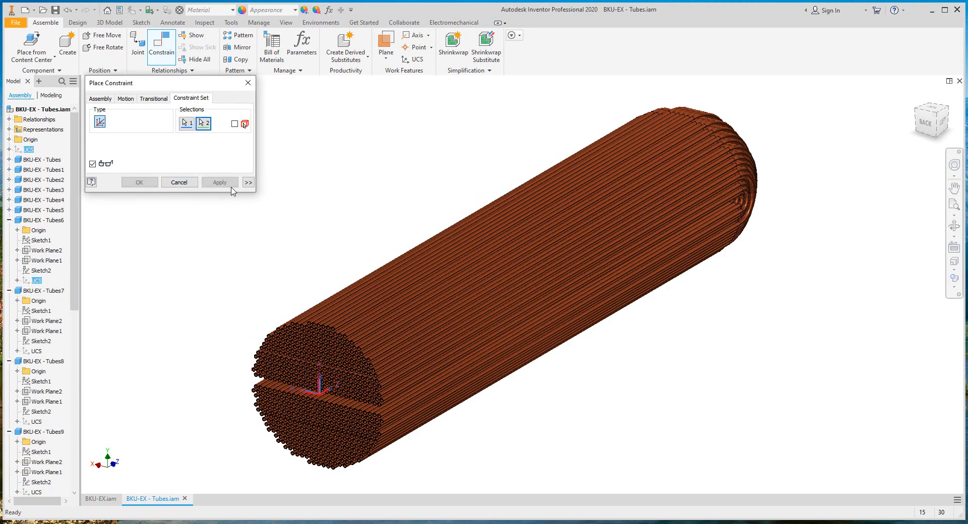
pyautogui.click(9, 220)
pyautogui.click(9, 230)
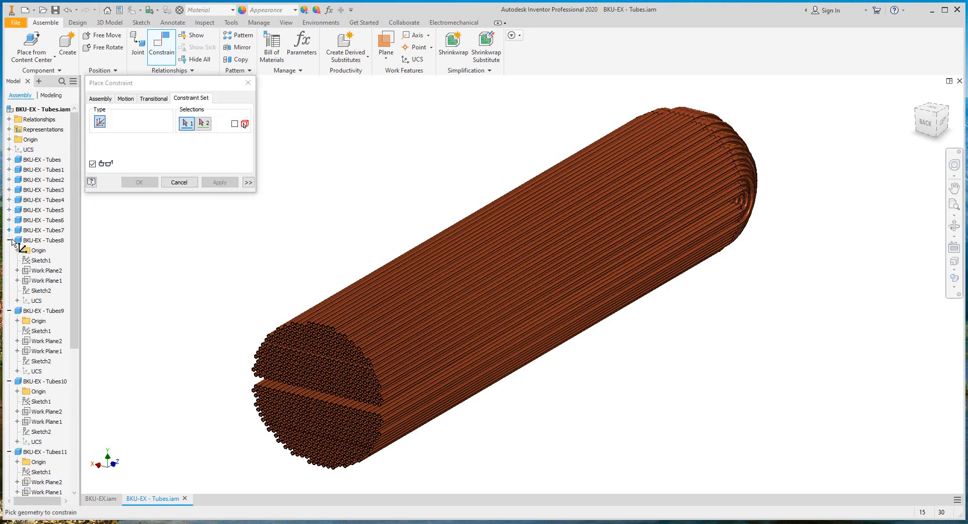
# Constrain the UCS of Tubes8 and Tubes9 to the assembly UCS
pyautogui.click(36, 301)
pyautogui.click(29, 150)
pyautogui.press('Return')
pyautogui.click(9, 240)
pyautogui.click(36, 311)
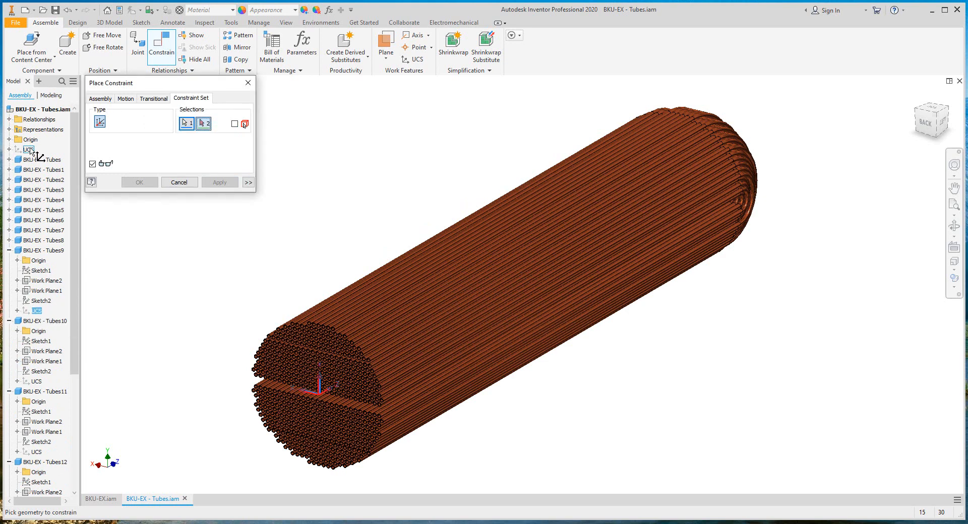
pyautogui.click(29, 150)
pyautogui.press('Return')
pyautogui.click(10, 250)
# Constrain the UCS of Tubes10 and Tubes11 to the assembly UCS and collapse both parts in the model tree
pyautogui.click(36, 321)
pyautogui.click(29, 150)
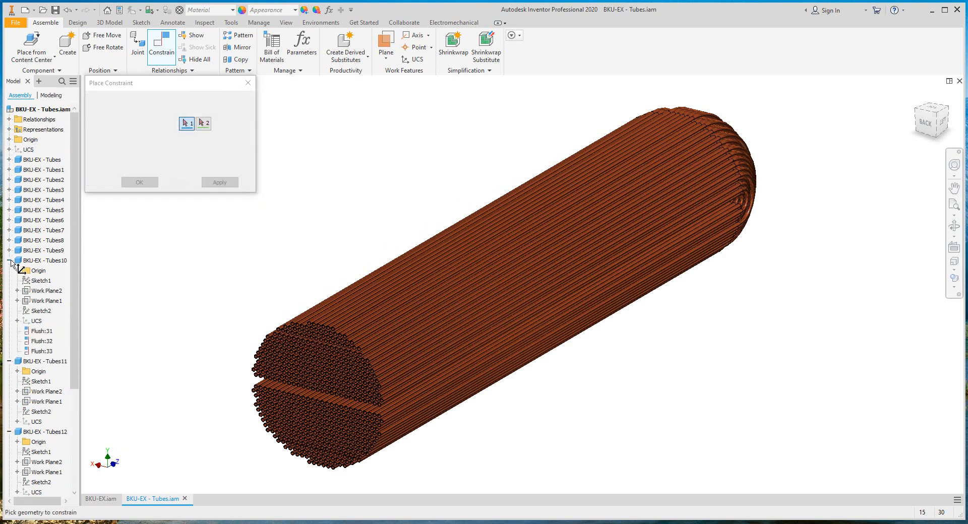
pyautogui.click(9, 260)
pyautogui.click(212, 183)
pyautogui.click(9, 271)
# Constrain the UCS of Tubes12 and Tubes13 to the assembly UCS and collapse both parts in the model tree
pyautogui.click(37, 342)
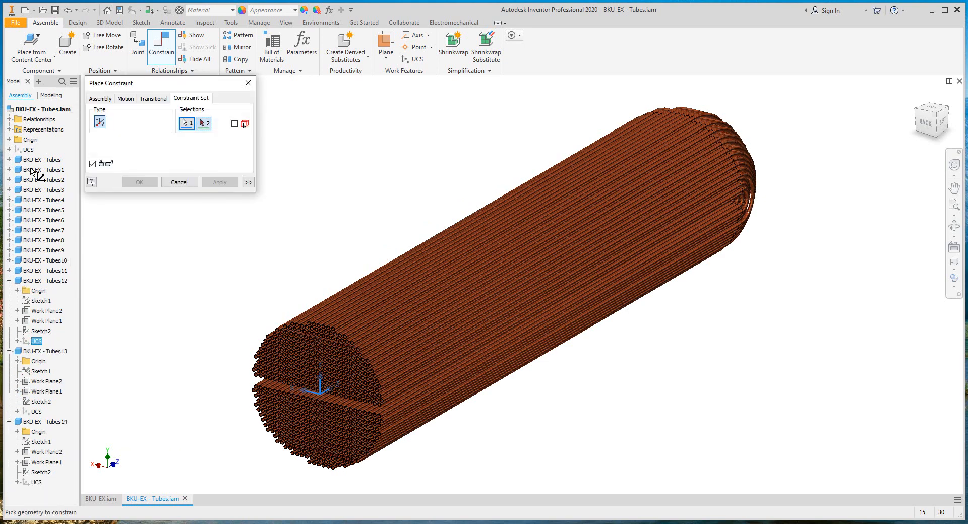
pyautogui.click(29, 149)
pyautogui.click(222, 183)
pyautogui.click(36, 443)
pyautogui.click(29, 149)
pyautogui.click(228, 185)
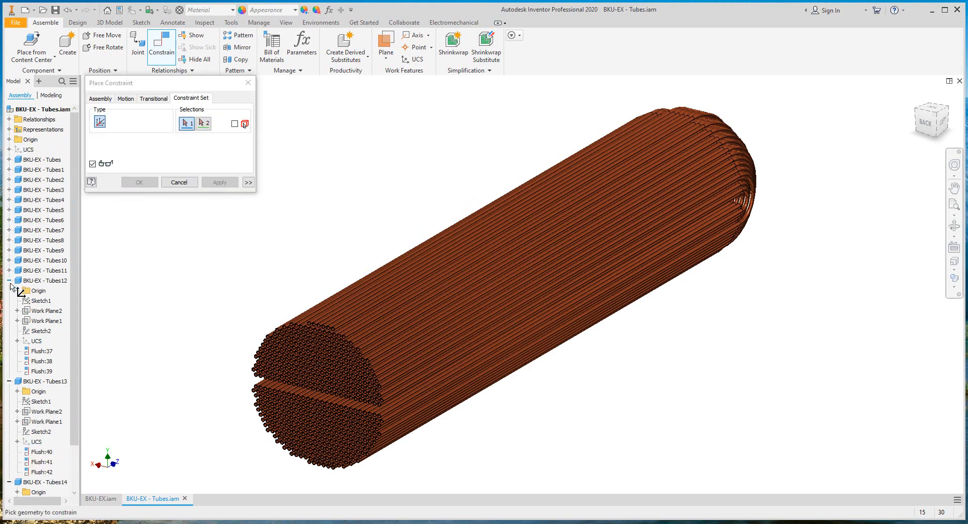
pyautogui.click(10, 381)
pyautogui.click(9, 281)
# Constrain the UCS of Tubes14 to the assembly UCS, finish the constraint set and check the whole tube bundle
pyautogui.click(34, 361)
pyautogui.click(30, 151)
pyautogui.click(136, 183)
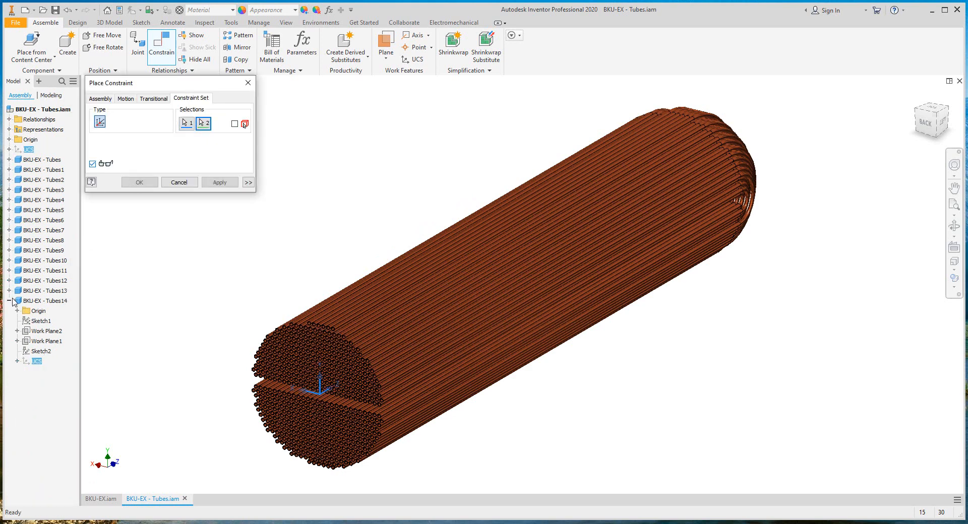
pyautogui.click(10, 301)
pyautogui.click(955, 225)
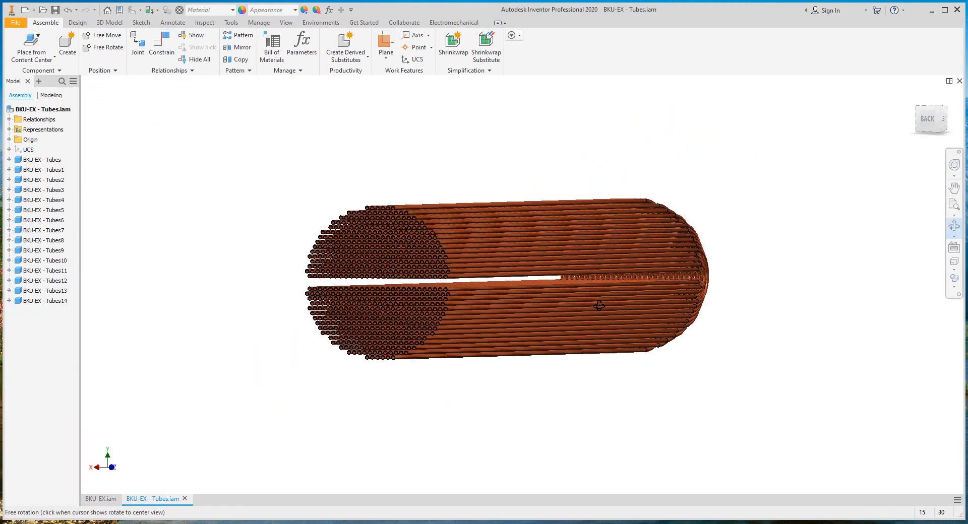
pyautogui.moveTo(504, 278); pyautogui.dragTo(479, 262)
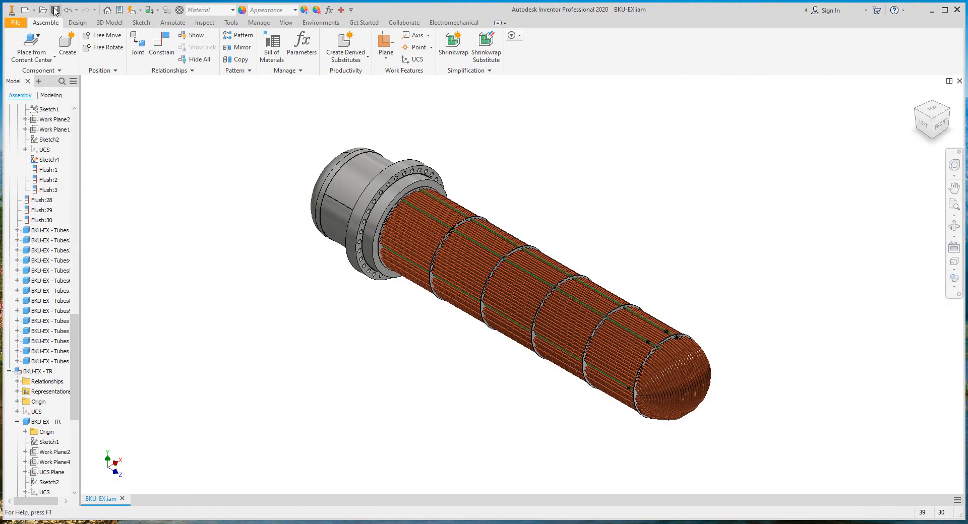
# Collapse the whole model tree of BKU-EX.iam and check the exchanger from the front
pyautogui.moveTo(76, 326); pyautogui.dragTo(76, 125)
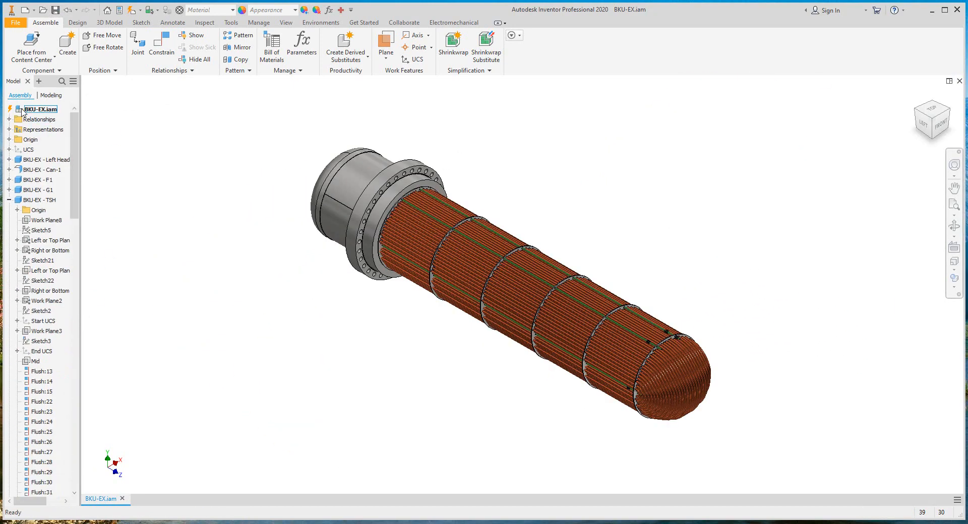
pyautogui.rightClick(21, 109)
pyautogui.click(81, 242)
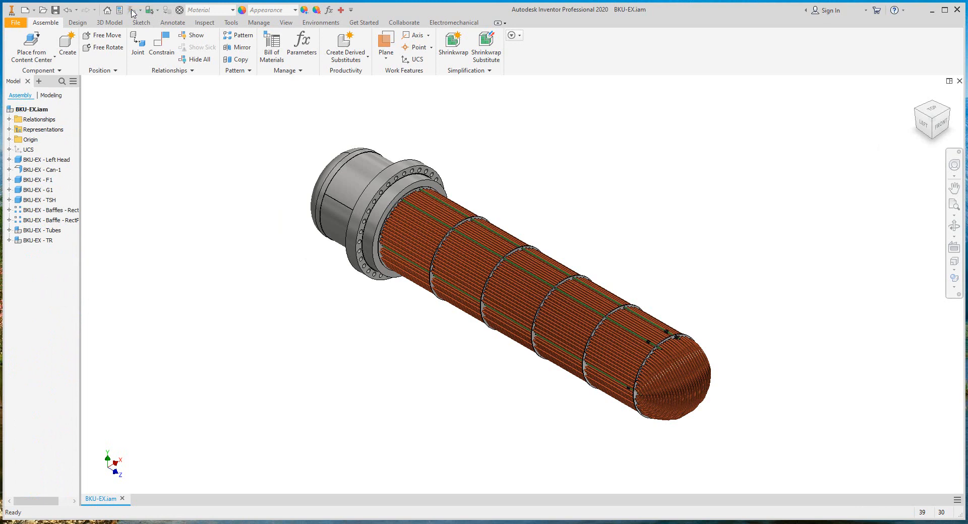
pyautogui.click(940, 124)
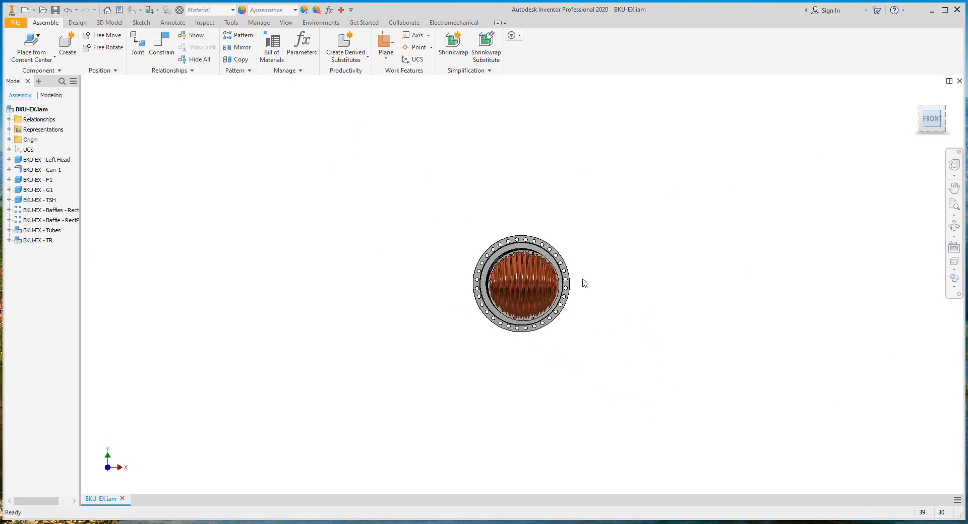
pyautogui.scroll(-5, 566, 267)
pyautogui.scroll(3, 641, 281)
pyautogui.keyDown('shift'); pyautogui.moveTo(469, 282); pyautogui.dragTo(553, 329, button='middle'); pyautogui.keyUp('shift')
# Switch to Static Equipment Generator and add a sliding bar part named Sliding Bars to the tubesheet TSH
pyautogui.hotkey('alt', 'Tab')
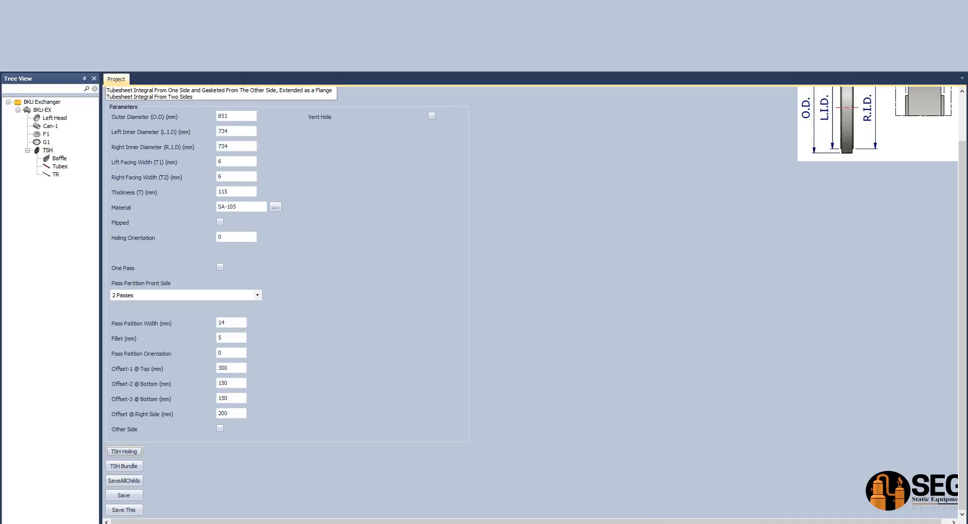
pyautogui.click(45, 152)
pyautogui.click(71, 22)
pyautogui.click(211, 44)
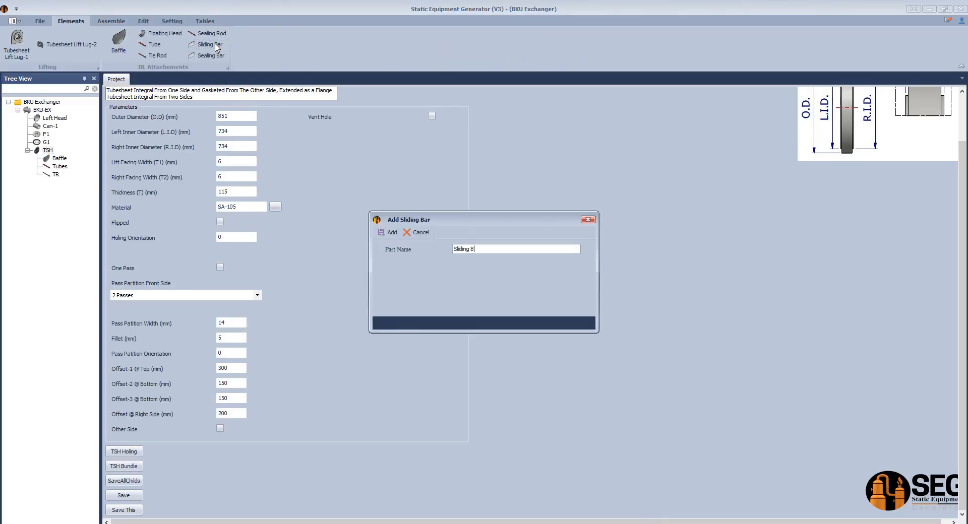
pyautogui.write('Sliding Bars')
pyautogui.press('Return')
pyautogui.click(72, 183)
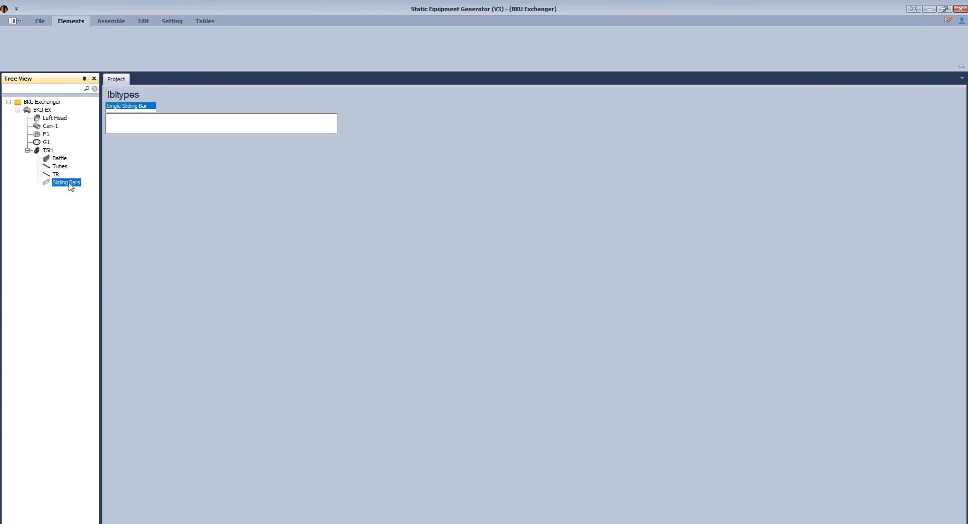
# Define a Double Radial Sliding Bar: shell ID 738, thickness 6, clearance 0.8, length 3025, height 24 mm, location 0, angle 56, and save
pyautogui.press('Down')
pyautogui.press('Down')
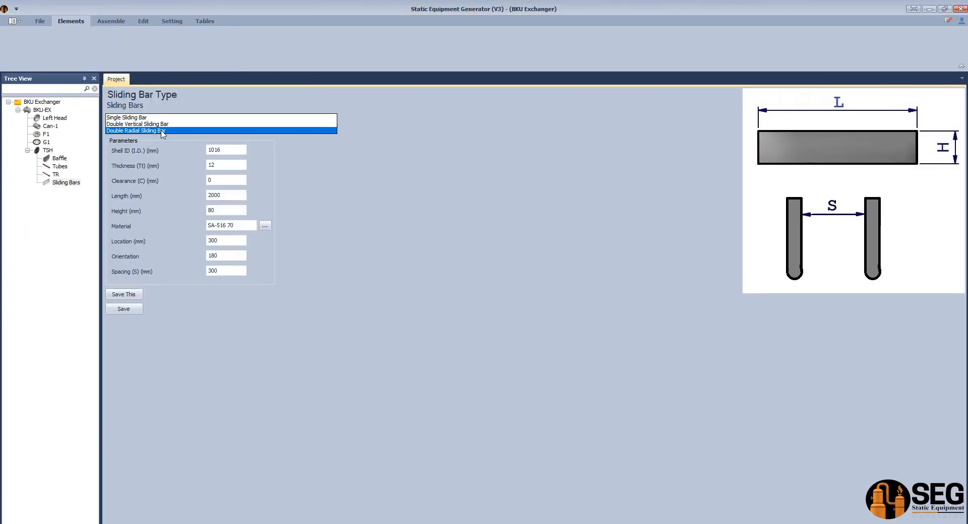
pyautogui.press('Tab')
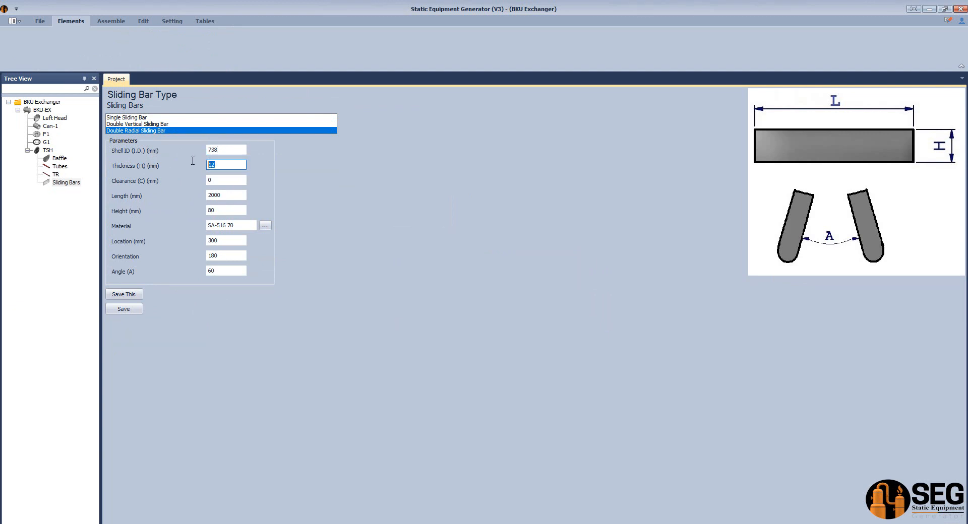
pyautogui.press('Tab')
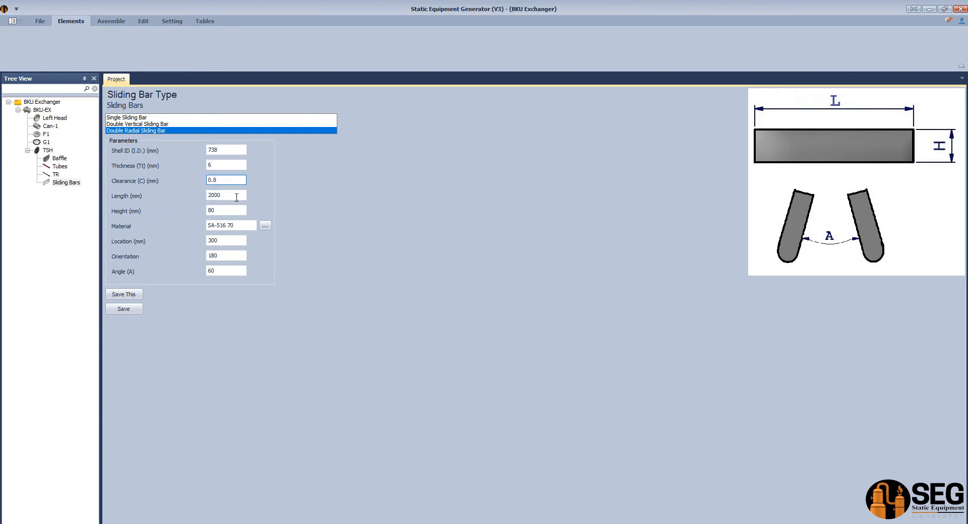
pyautogui.press('Tab')
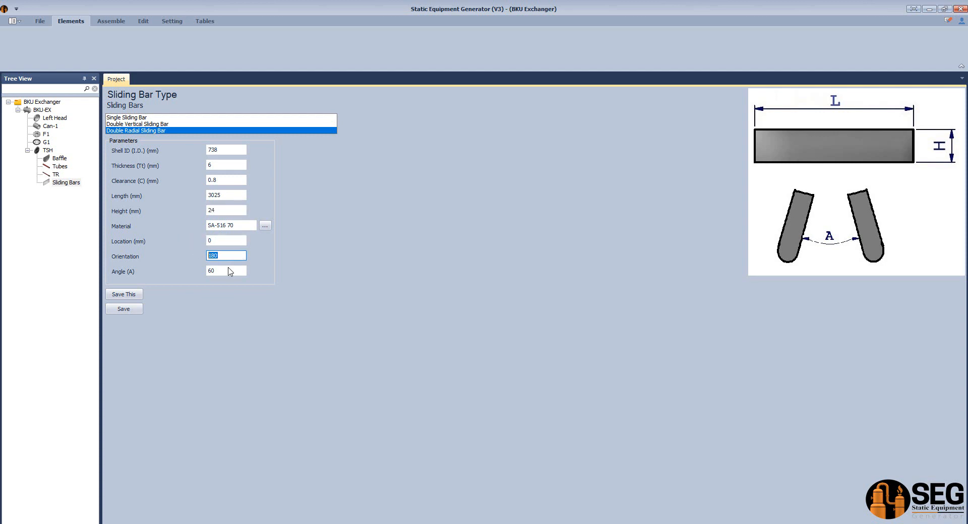
pyautogui.press('Tab')
pyautogui.click(124, 309)
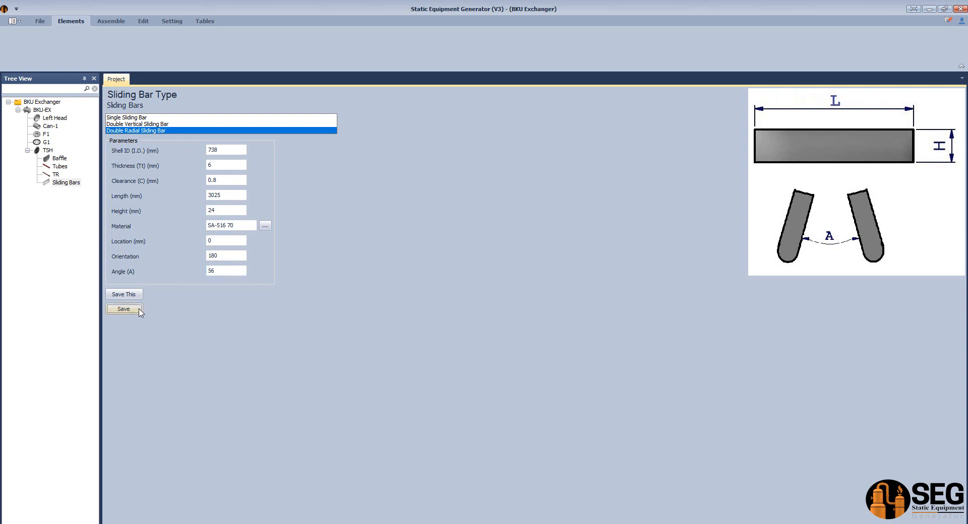
# Assemble the sliding bars into the BKU-EX model in Inventor and inspect them along the tube bundle
pyautogui.click(111, 21)
pyautogui.click(20, 41)
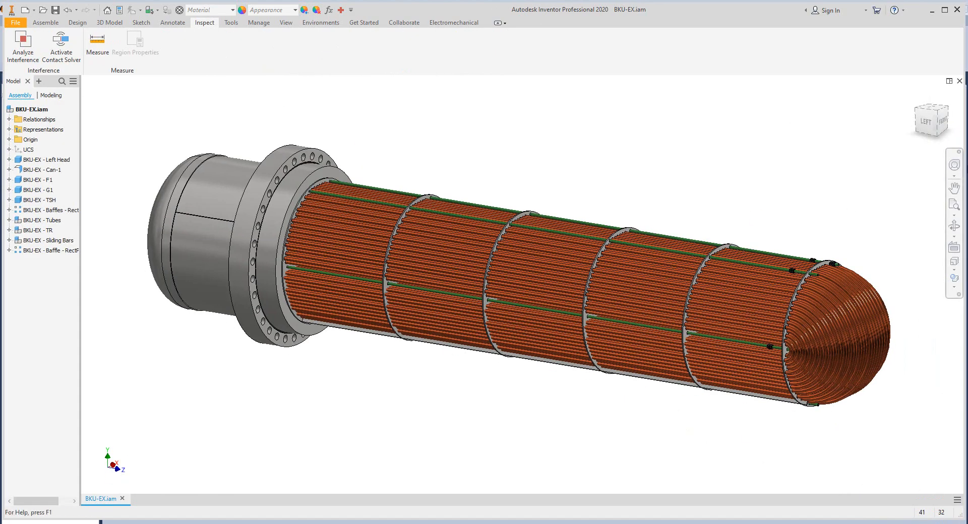
pyautogui.keyDown('shift'); pyautogui.moveTo(594, 275); pyautogui.dragTo(665, 266, button='middle'); pyautogui.keyUp('shift')
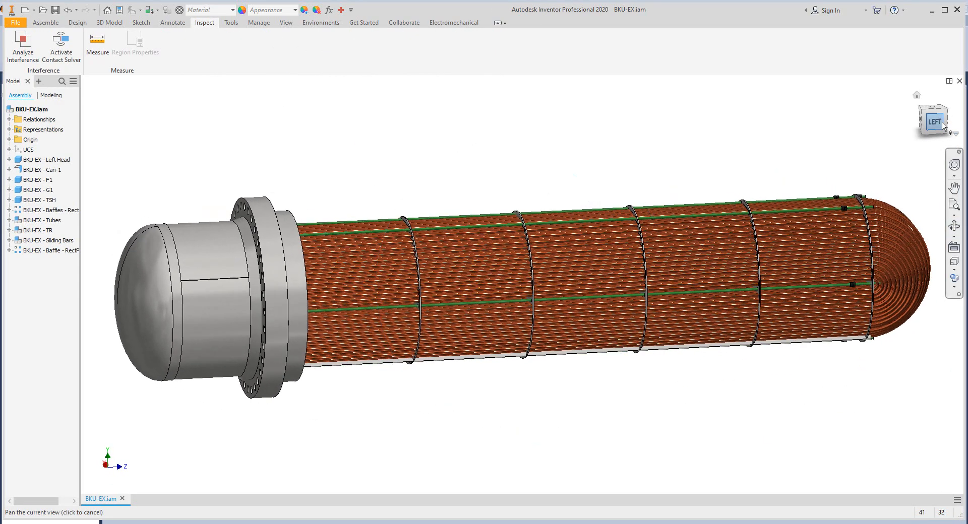
pyautogui.click(944, 127)
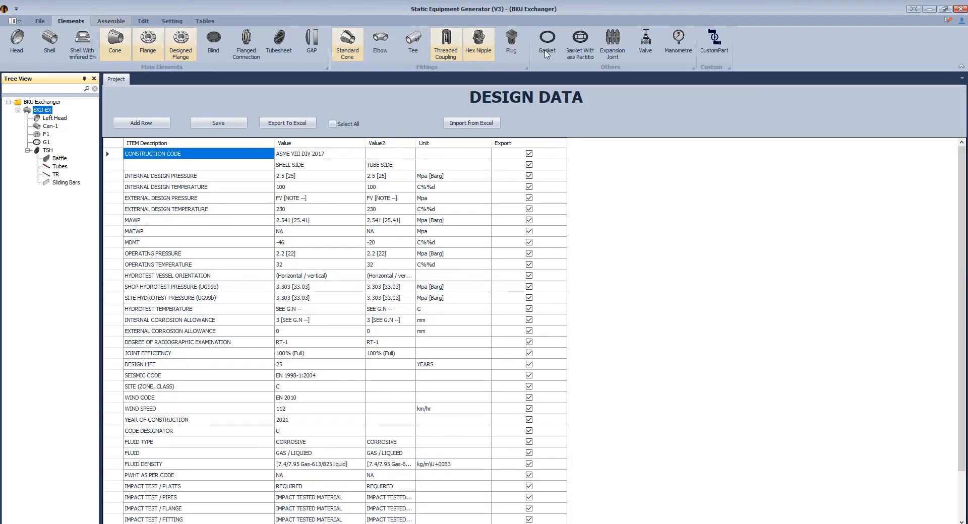
# Add gasket G2 to BKU-EX as a user defined RF gasket, inner diameter 791 mm, thickness 3.2 mm, and save it
pyautogui.click(546, 50)
pyautogui.press('Return')
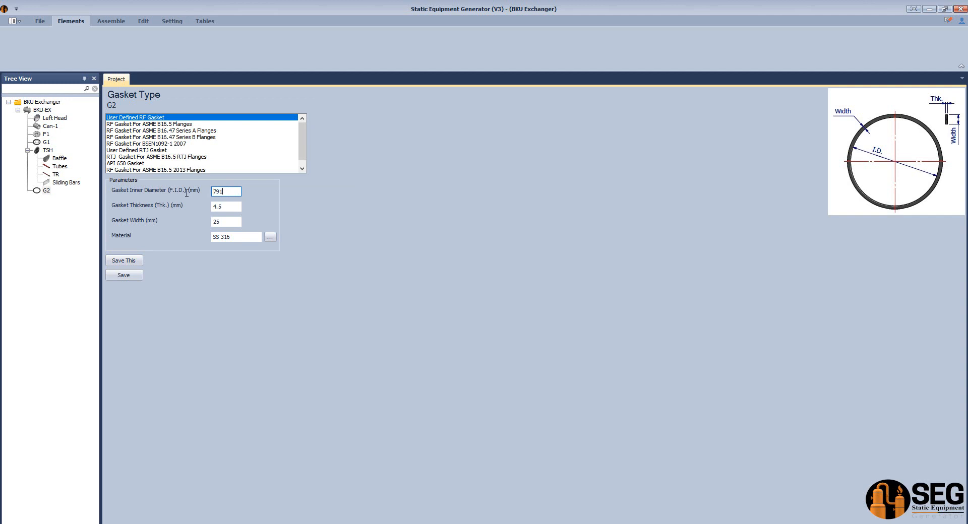
pyautogui.write('791')
pyautogui.press('Tab')
pyautogui.write('3.2')
pyautogui.click(123, 275)
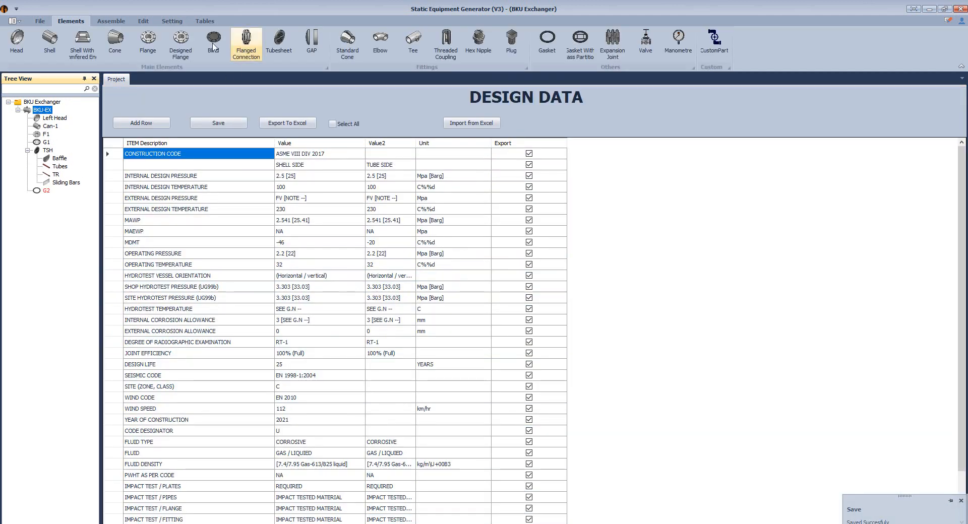
# Add the designed flange F2 to BKU-EX with the same parameters as F1, flipped, and save it
pyautogui.click(178, 44)
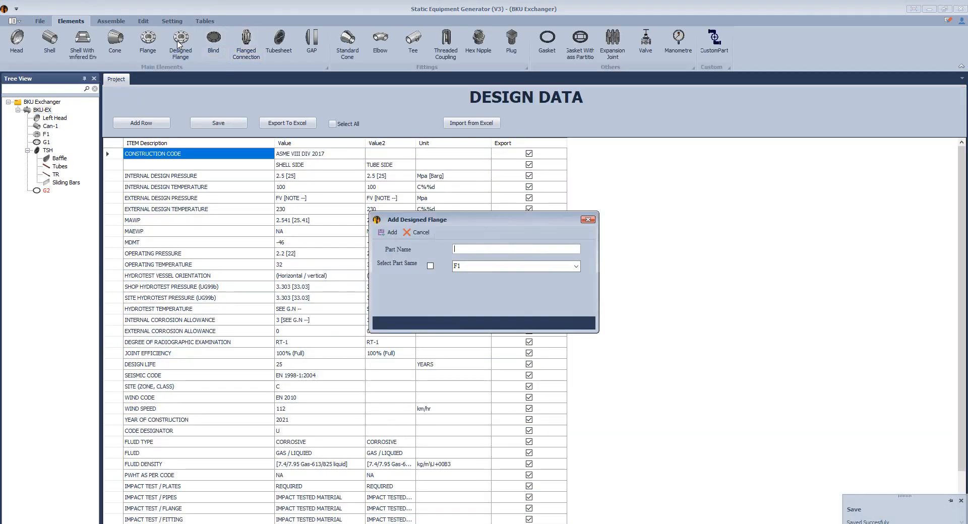
pyautogui.click(430, 266)
pyautogui.click(389, 232)
pyautogui.click(47, 199)
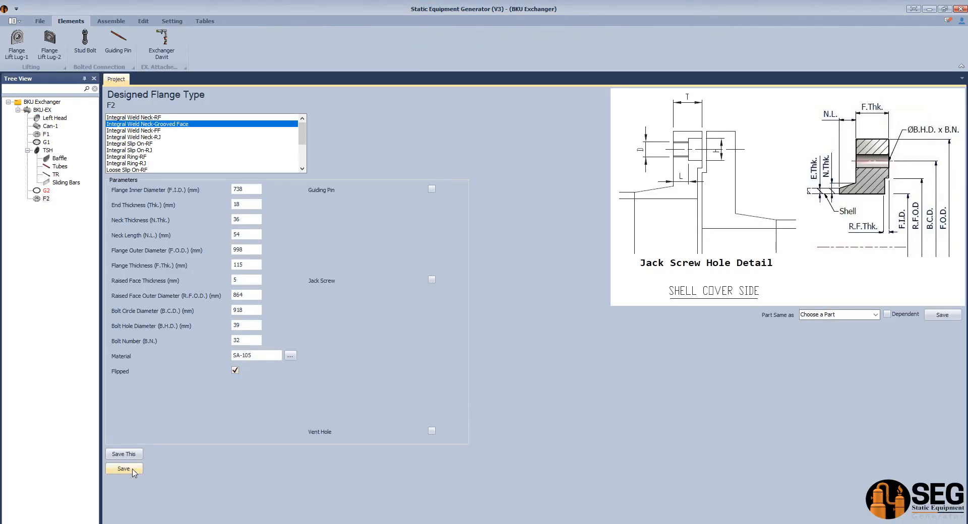
# Add a shell named Can-2 to BKU-EX using the same parameters as Can-1
pyautogui.click(42, 110)
pyautogui.click(49, 42)
pyautogui.write('Can-2')
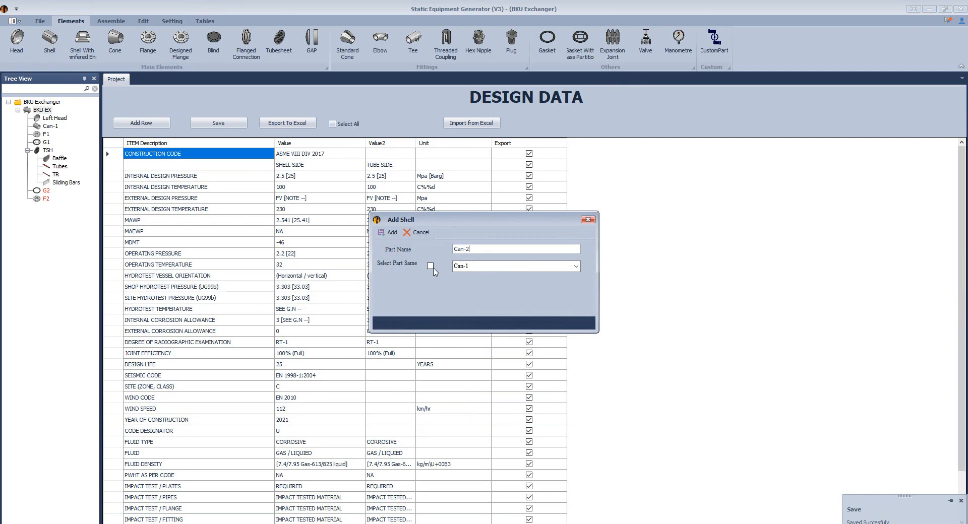
pyautogui.click(430, 266)
pyautogui.click(388, 232)
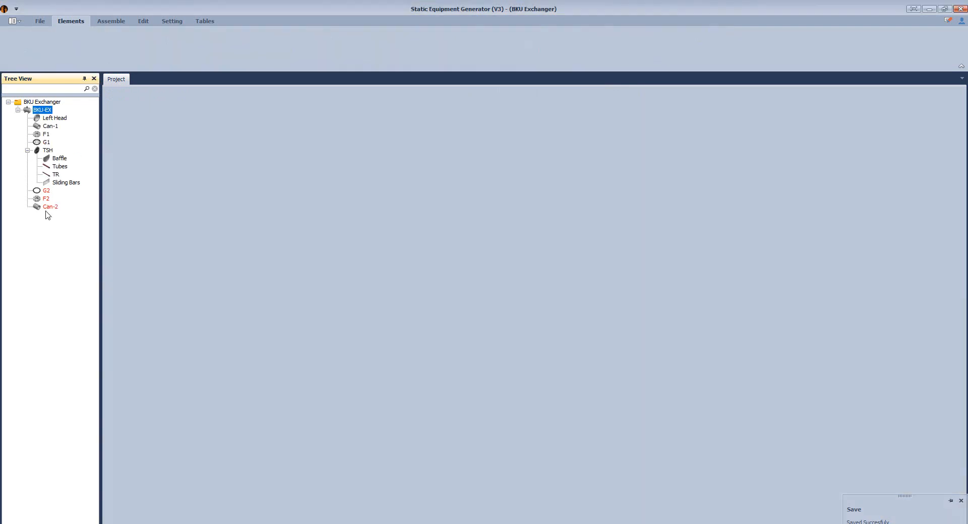
# Set Can-2's L.W.L. orientation to 20 and its length to 144 mm, and save the shell
pyautogui.moveTo(220, 190); pyautogui.dragTo(180, 209)
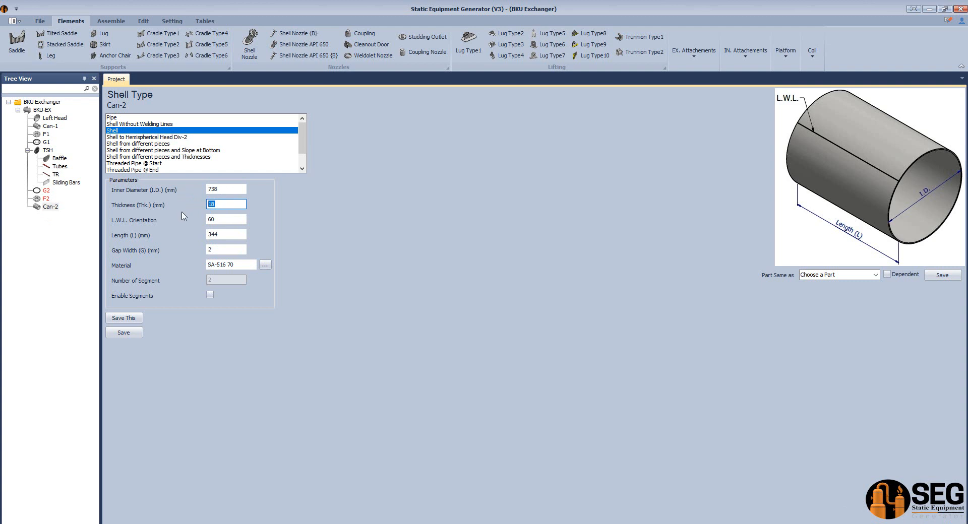
pyautogui.press('Tab')
pyautogui.write('20')
pyautogui.press('Tab')
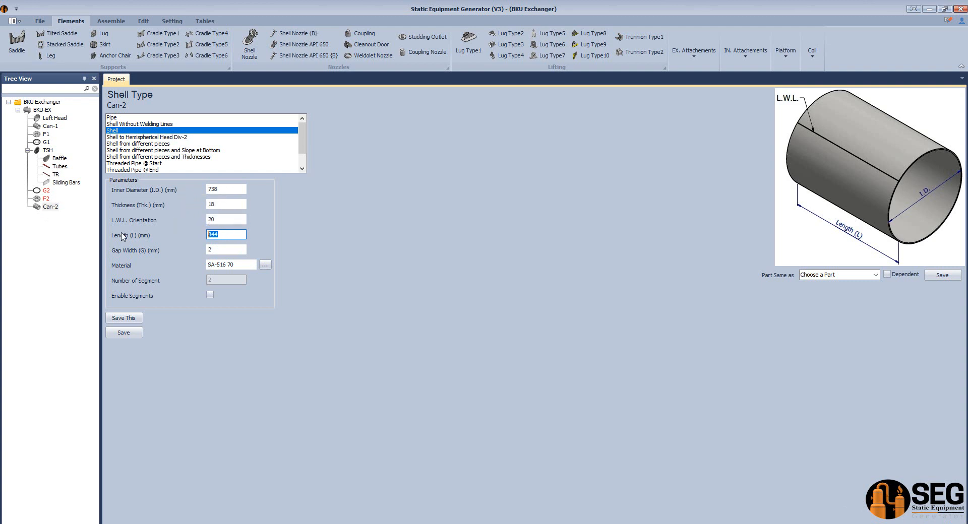
pyautogui.write('144')
pyautogui.click(124, 332)
# Add a cone named E-Cone to BKU-EX and choose the Eccentric Cone type
pyautogui.click(38, 110)
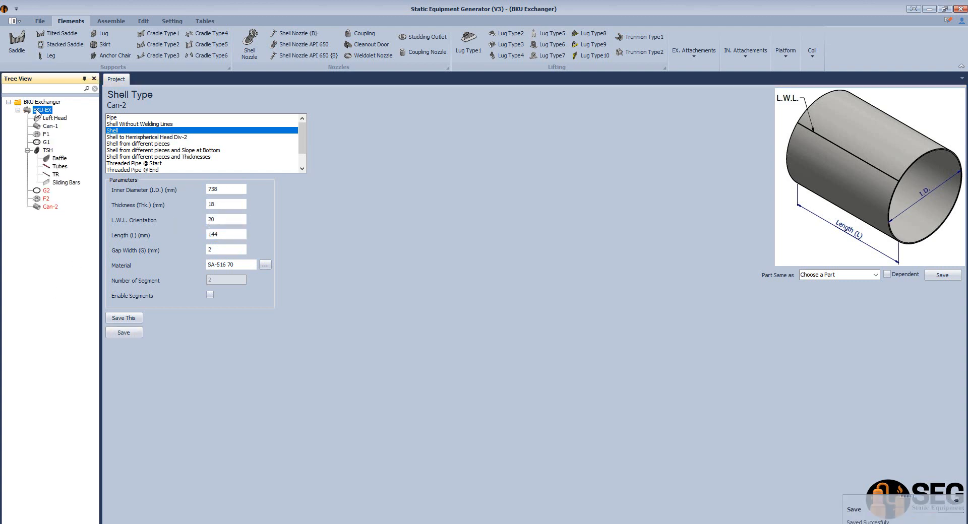
pyautogui.click(114, 50)
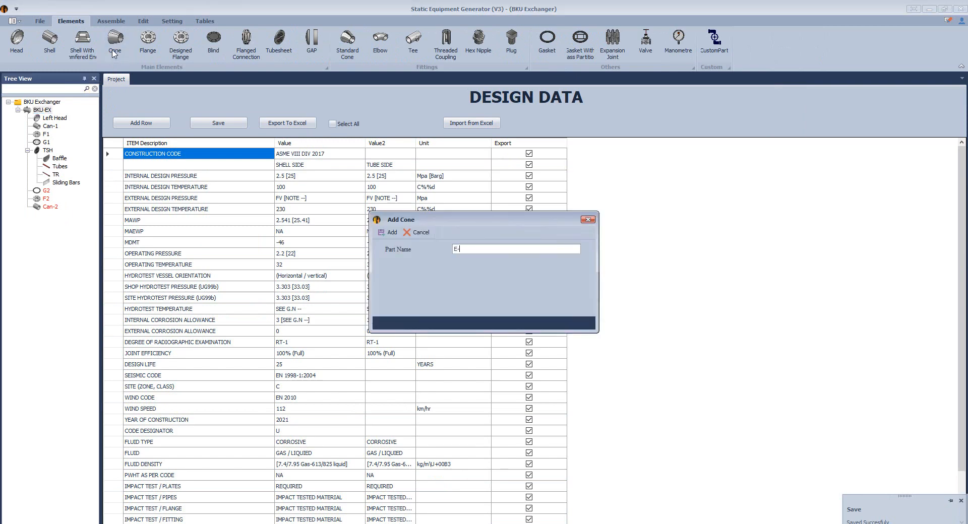
pyautogui.click(389, 233)
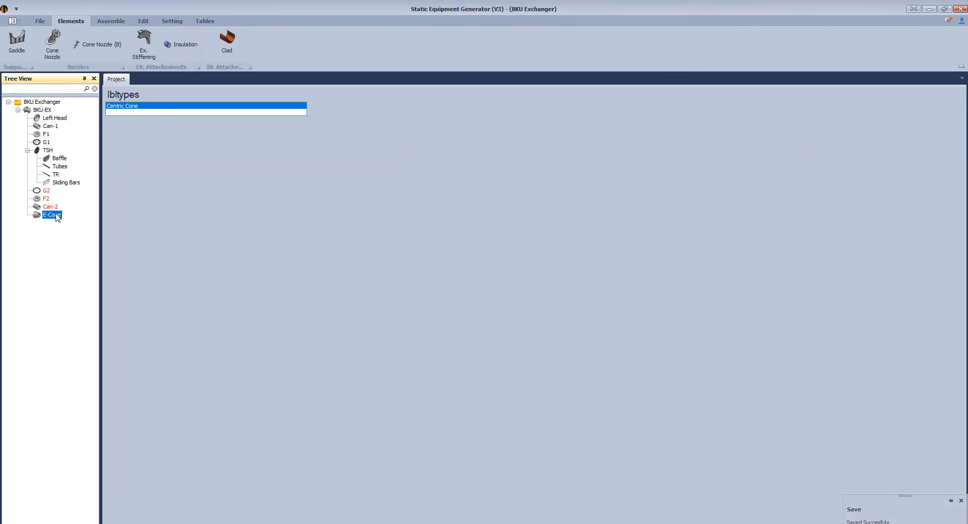
pyautogui.click(141, 124)
# Set E-Cone's start inner diameter to 738, thickness to 28, length to 700 and end inner diameter to 1100 mm, and save it
pyautogui.press('Tab')
pyautogui.write('73')
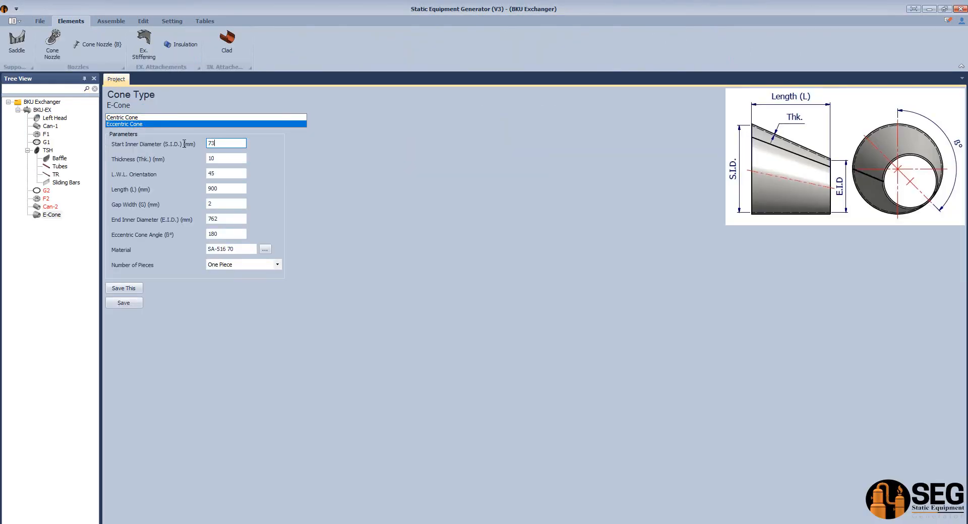
pyautogui.write('8')
pyautogui.press('Tab')
pyautogui.write('2')
pyautogui.press('Tab')
pyautogui.press('Tab')
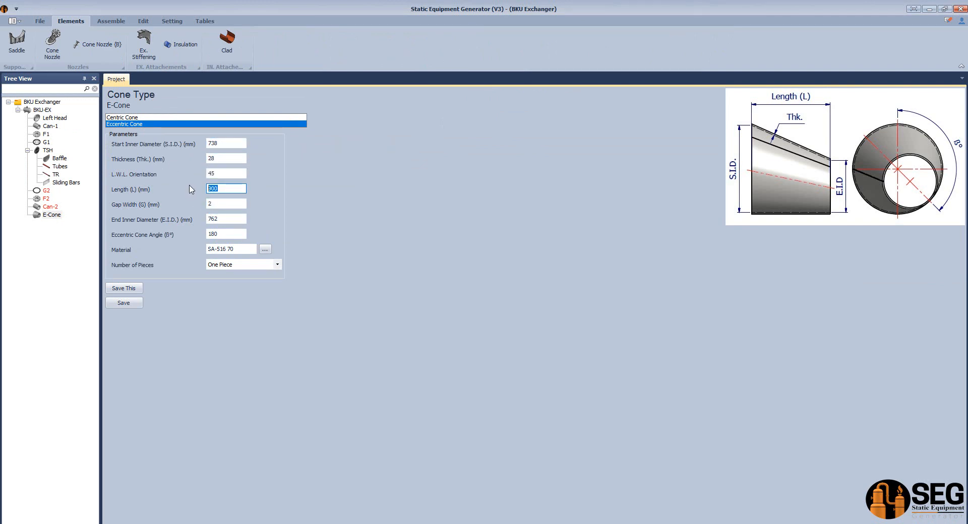
pyautogui.write('700')
pyautogui.press('Tab')
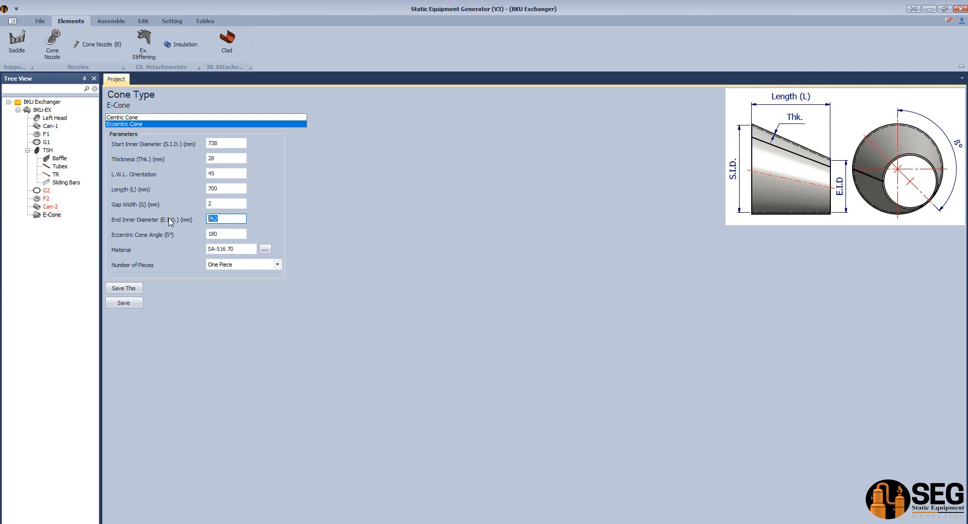
pyautogui.write('1100')
pyautogui.press('Tab')
pyautogui.click(124, 303)
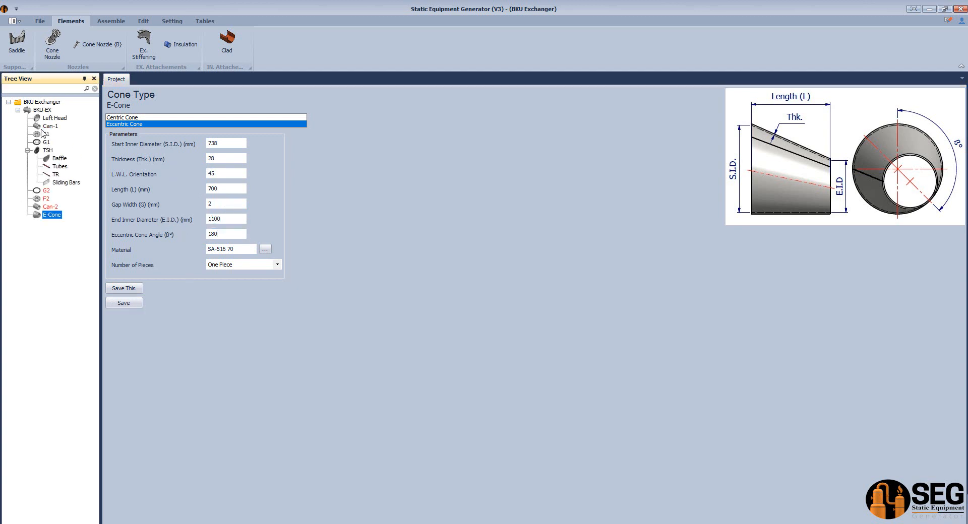
# Add a shell named Can-3 to BKU-EX and choose the Shell type
pyautogui.click(42, 110)
pyautogui.click(49, 41)
pyautogui.write('Can-3')
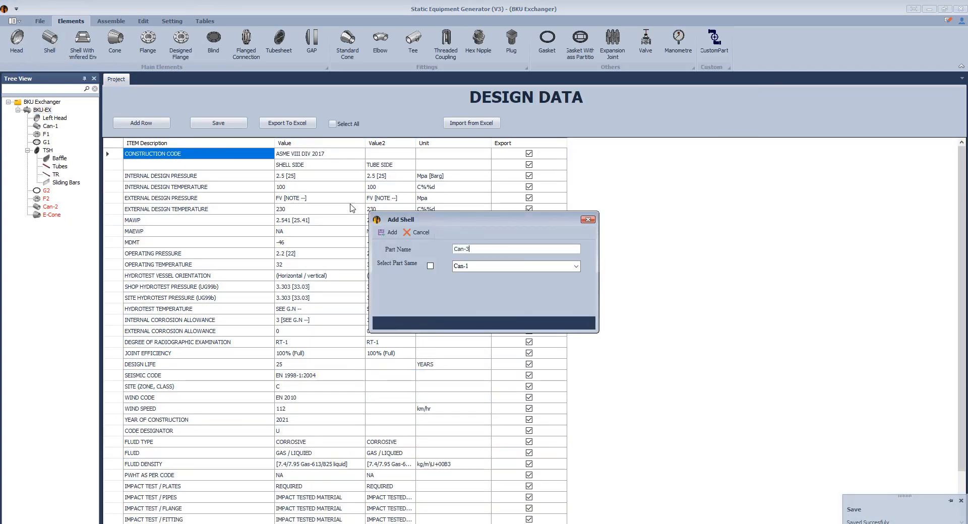
pyautogui.click(389, 232)
pyautogui.click(53, 223)
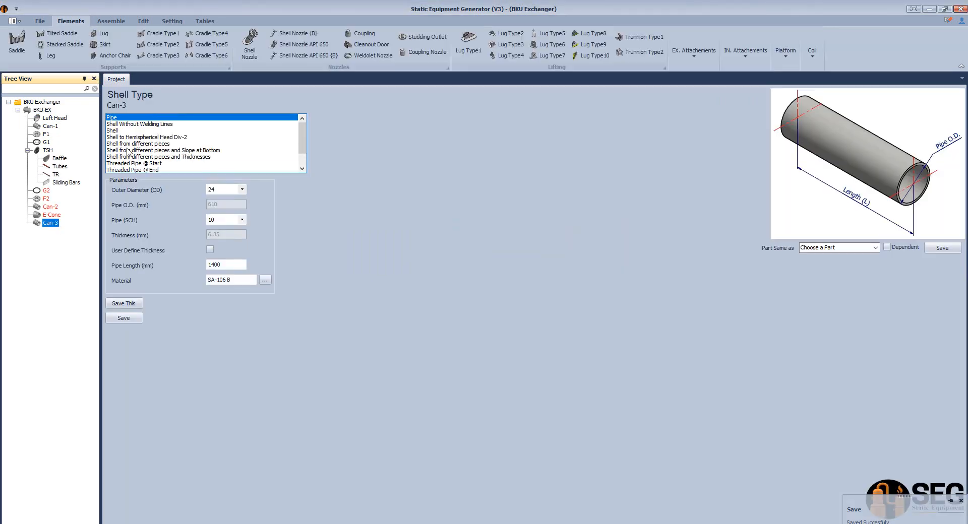
pyautogui.click(116, 130)
# Set Can-3's inner diameter to 1100, thickness to 24, L.W.L. orientation to 70 and length to 2450 mm, and save it
pyautogui.press('Tab')
pyautogui.write('1100')
pyautogui.press('Tab')
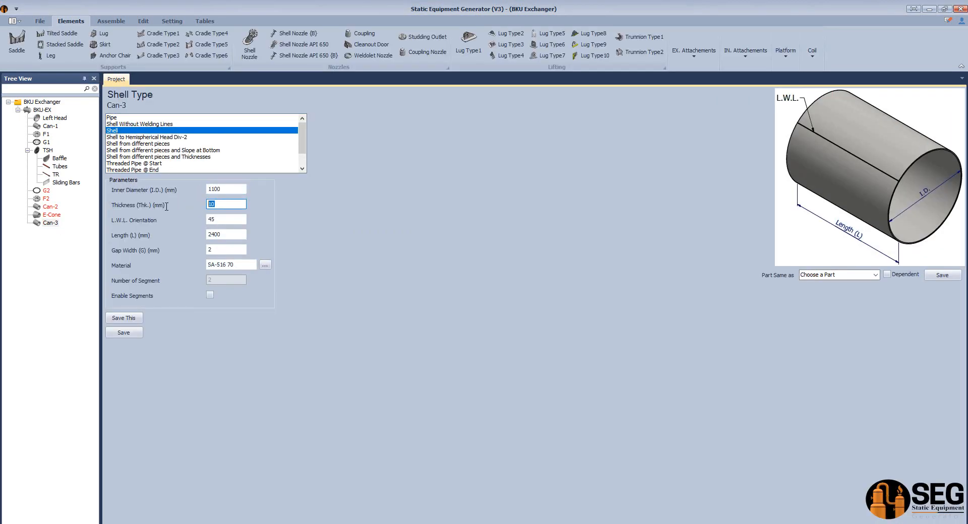
pyautogui.write('24')
pyautogui.press('Tab')
pyautogui.write('7')
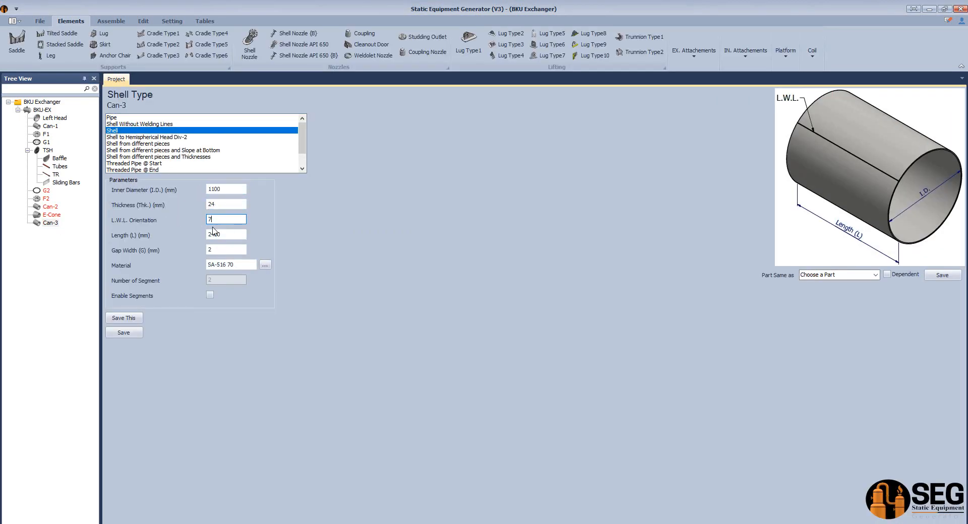
pyautogui.write('0')
pyautogui.press('Tab')
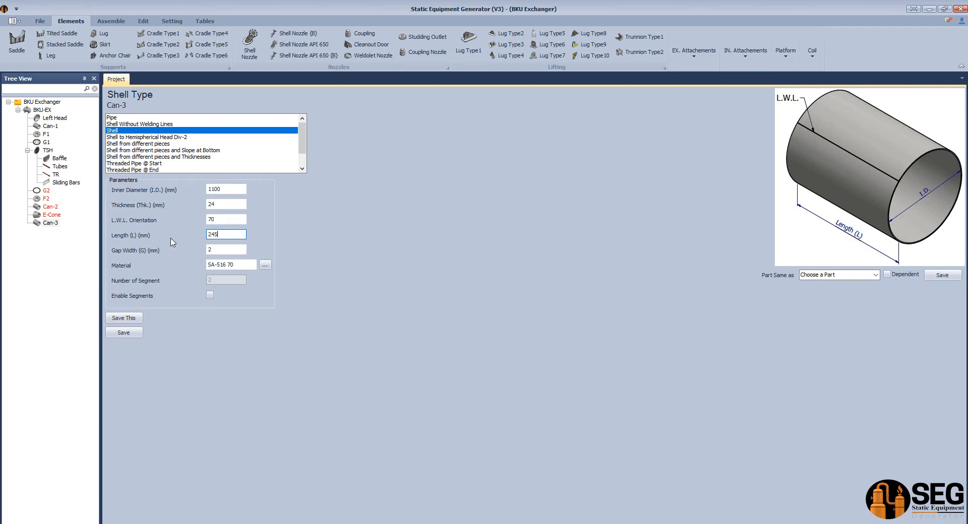
pyautogui.write('2450')
pyautogui.click(123, 333)
# Add a head named Right Head to BKU-EX and choose the Ellipsoidal head (With CR and KR) type
pyautogui.click(43, 110)
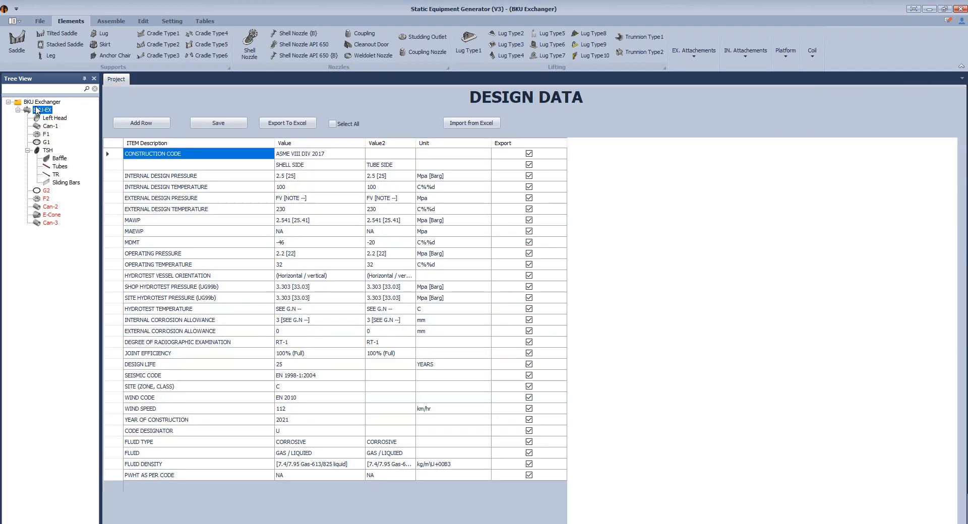
pyautogui.click(17, 43)
pyautogui.write('Right')
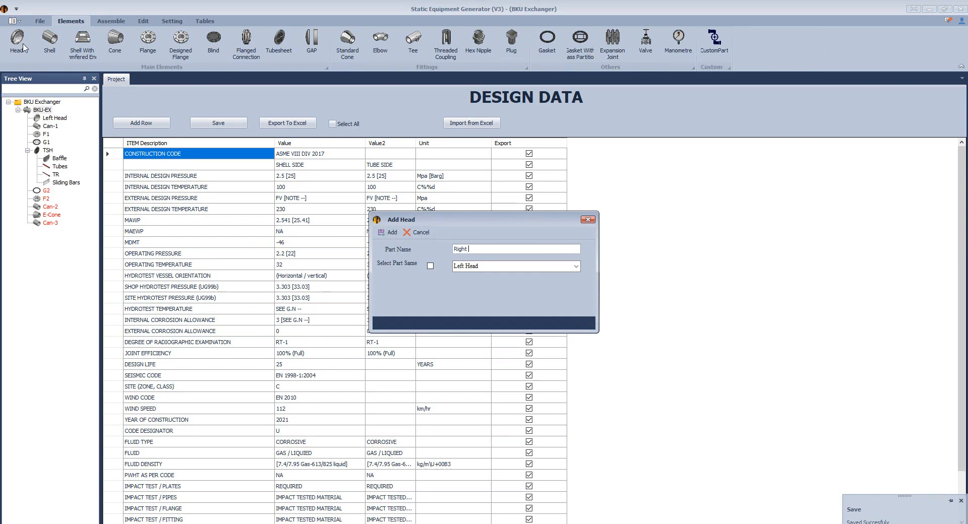
pyautogui.write(' Head')
pyautogui.press('Return')
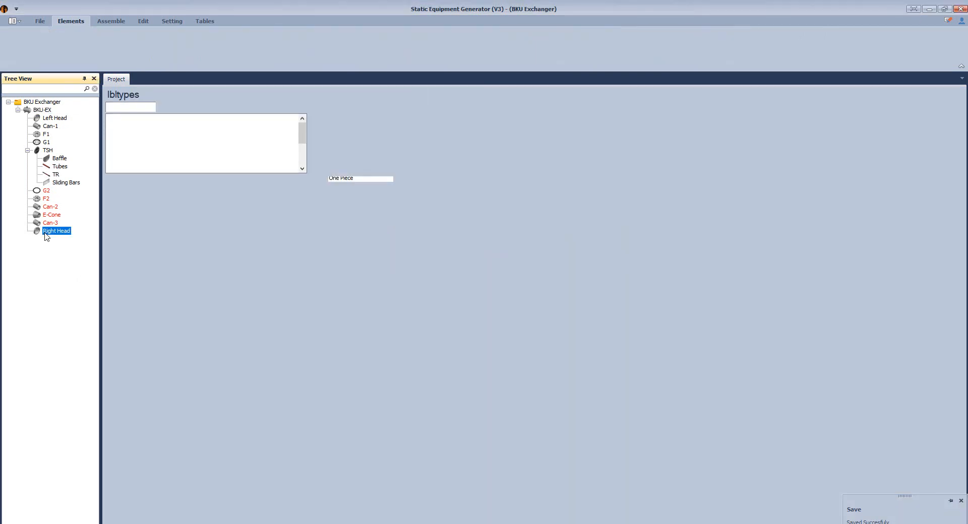
pyautogui.click(147, 125)
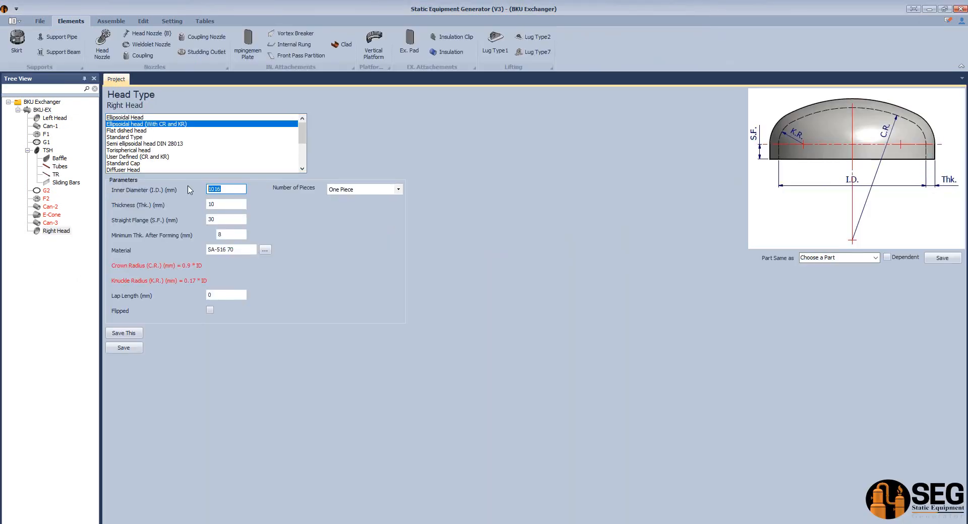
# Set Right Head's inner diameter to 1100, thickness to 28, straight flange to 50 and minimum thickness after forming to 24 mm, and save it
pyautogui.write('1100')
pyautogui.press('Tab')
pyautogui.write('28')
pyautogui.press('Tab')
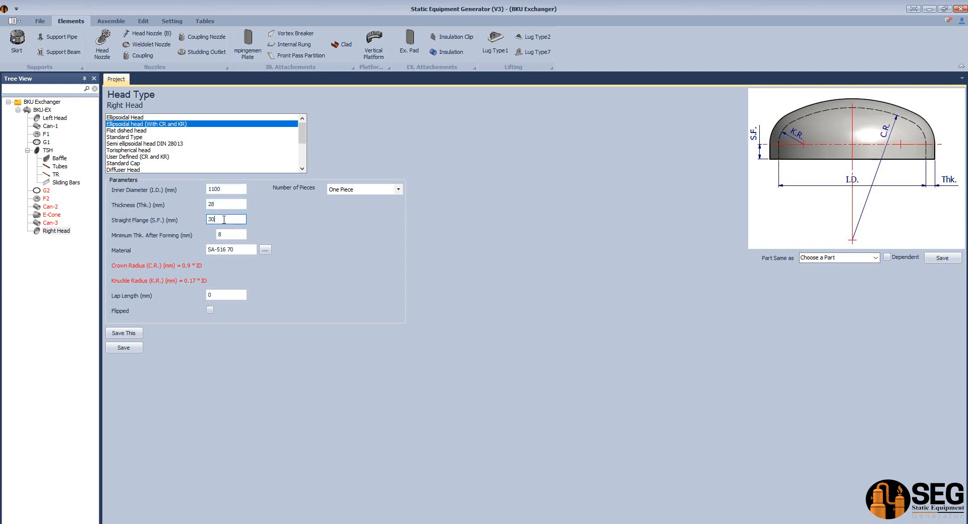
pyautogui.write('5')
pyautogui.press('Tab')
pyautogui.click(217, 294)
pyautogui.click(134, 348)
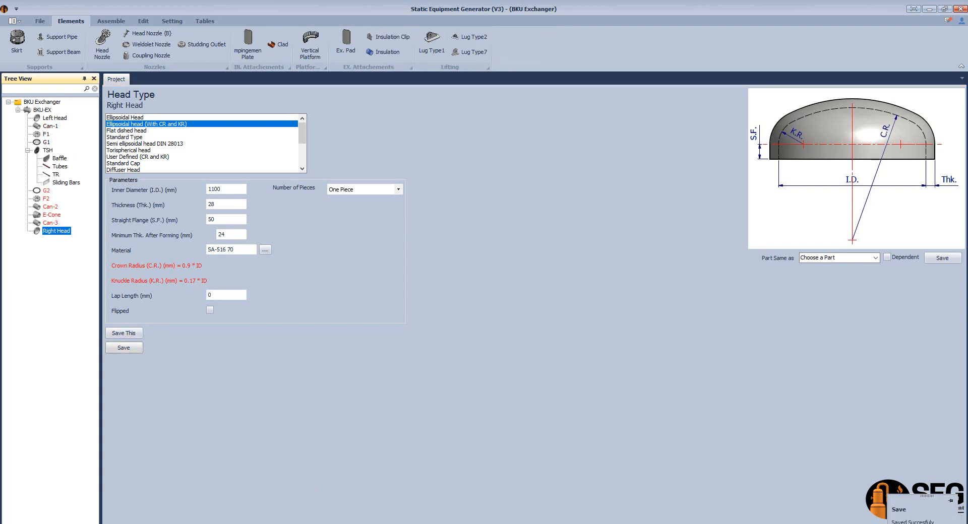
# Calculate the head's crown radius as 1100*0.9 and knuckle radius as 1100*0.17 in Calculator
pyautogui.moveTo(686, 193); pyautogui.dragTo(328, 160)
pyautogui.write('1100*0.9')
pyautogui.press('Return')
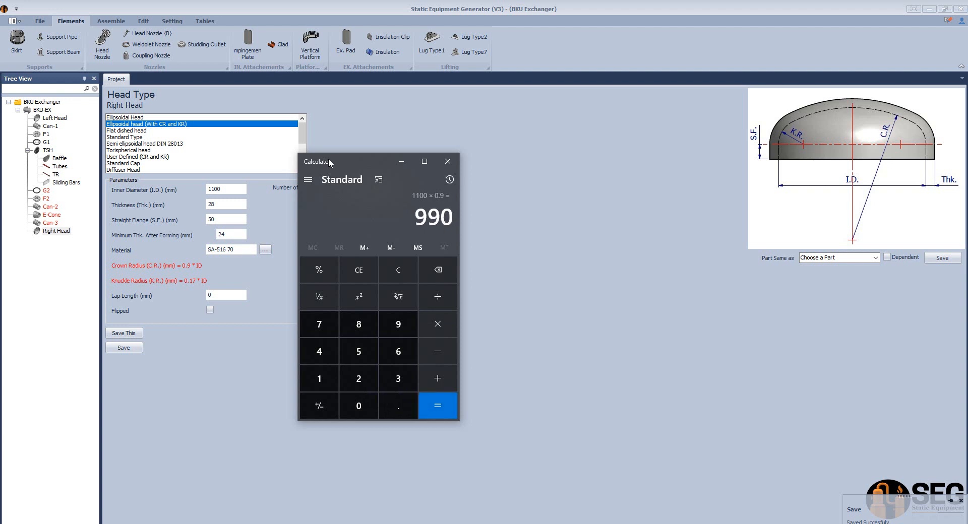
pyautogui.hotkey('ctrl', 'c')
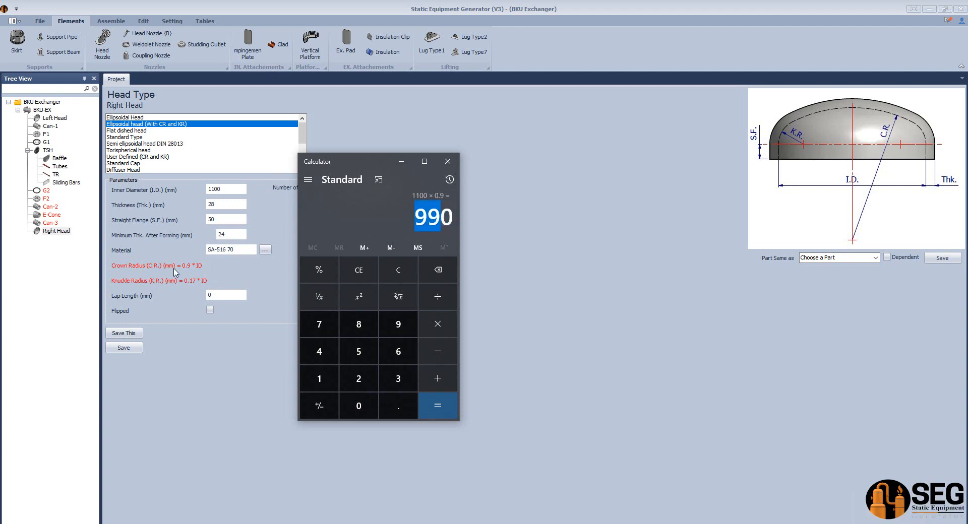
pyautogui.write('1100*0.17')
pyautogui.press('Return')
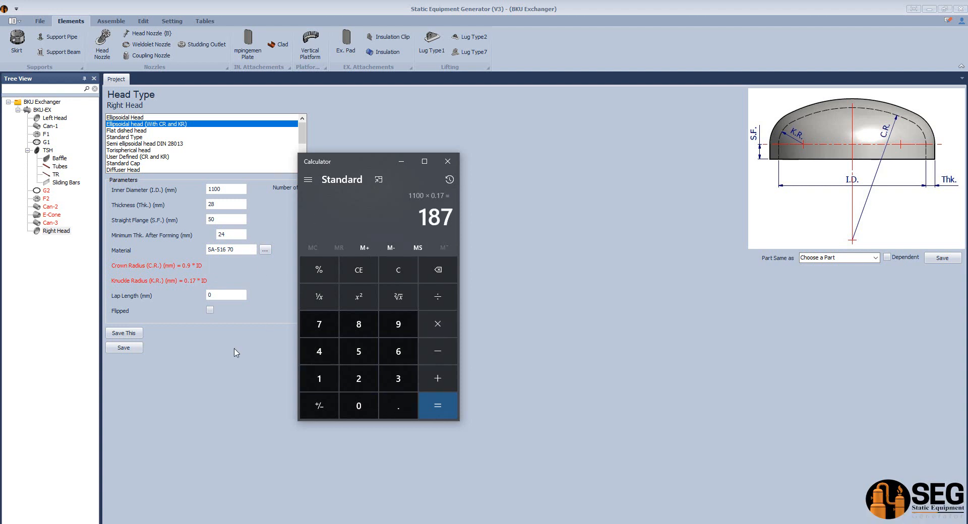
pyautogui.click(426, 220)
pyautogui.click(448, 161)
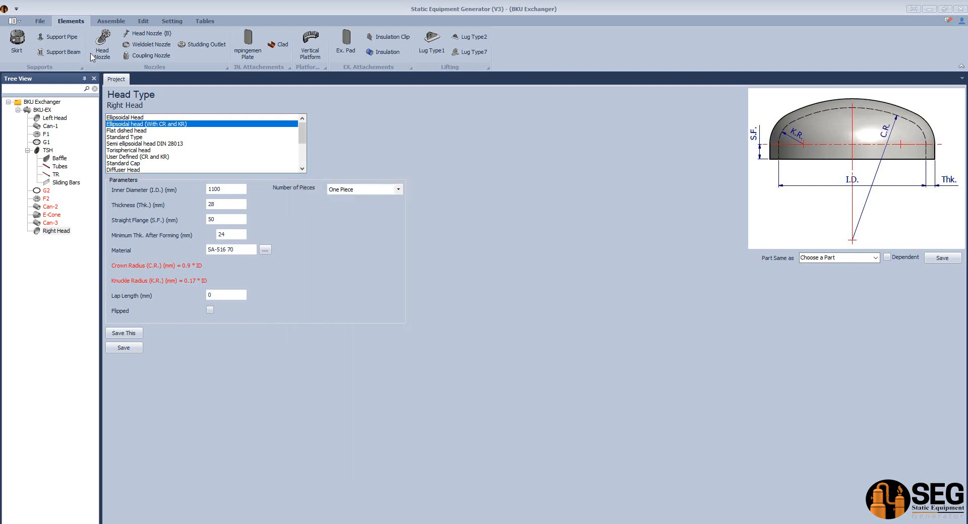
# Generate the newly saved parts in the Inventor assembly and inspect the exchanger model from another angle
pyautogui.click(111, 21)
pyautogui.click(124, 348)
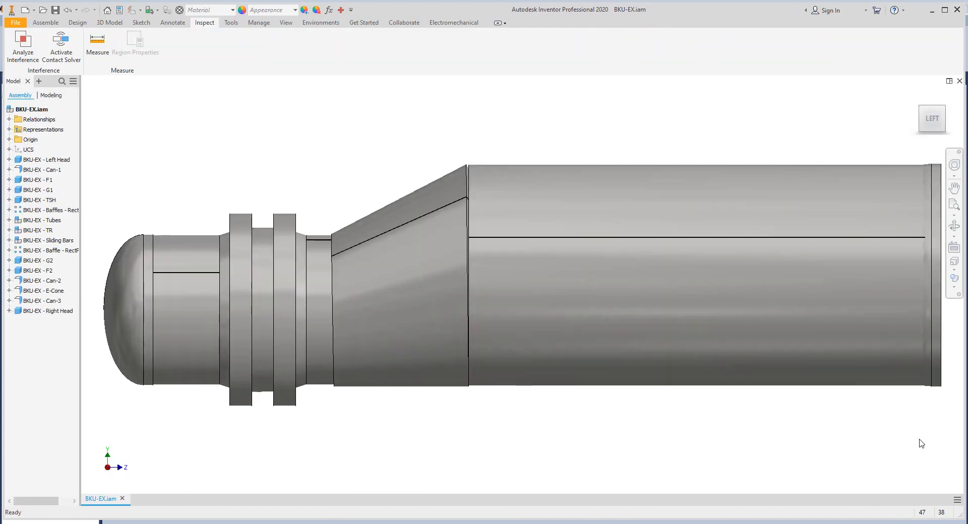
pyautogui.click(954, 226)
pyautogui.moveTo(611, 361); pyautogui.dragTo(803, 235)
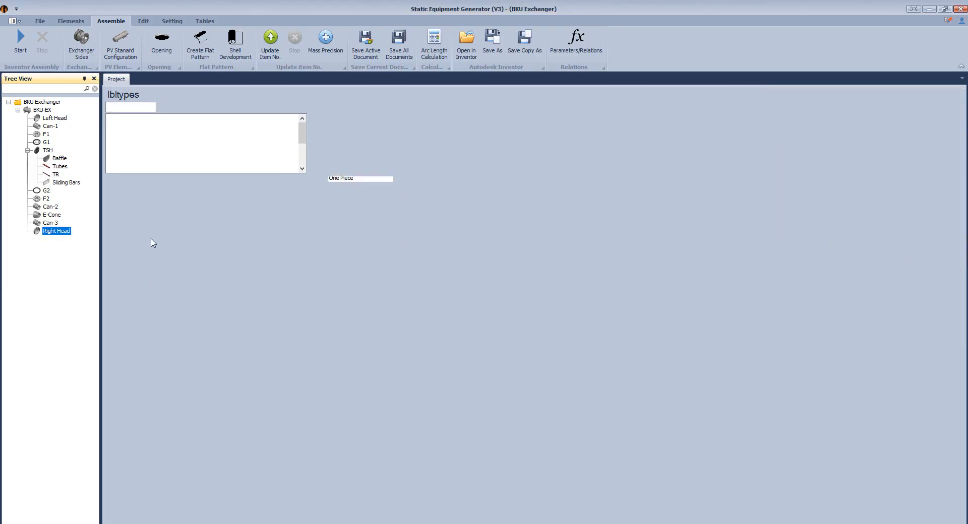
# Set Right Head to flipped, save it and rerun the Inventor assembly
pyautogui.click(210, 311)
pyautogui.click(124, 348)
pyautogui.click(21, 42)
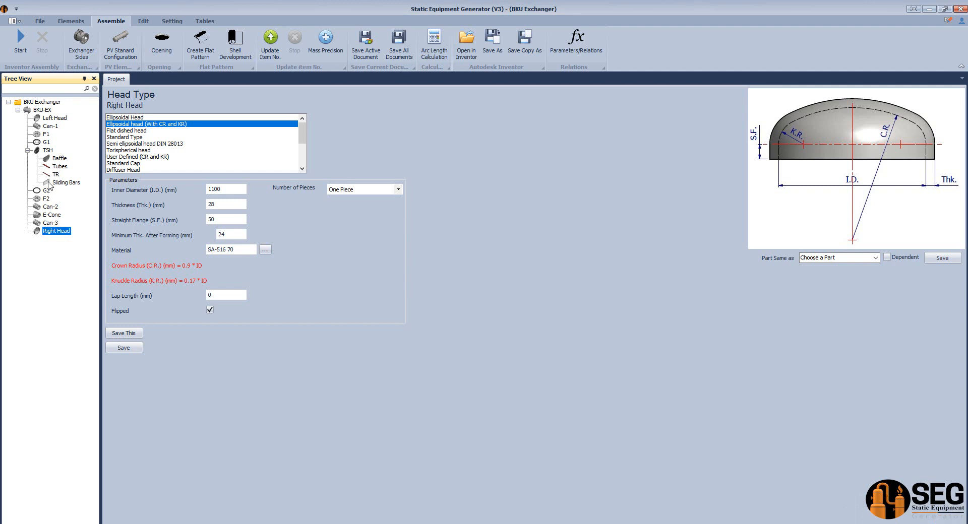
# Add a saddle named Left Saddle to E-Cone and open its parameters
pyautogui.click(51, 207)
pyautogui.click(51, 215)
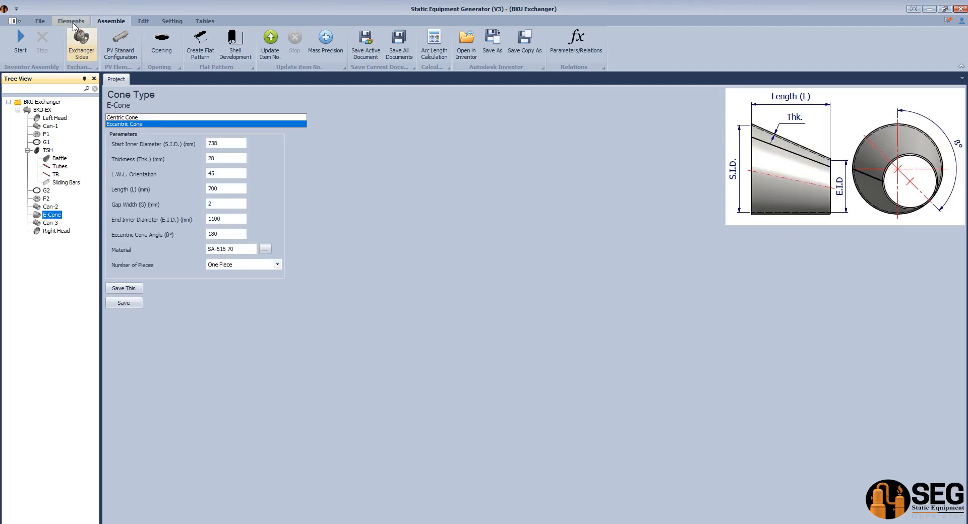
pyautogui.click(71, 21)
pyautogui.click(16, 41)
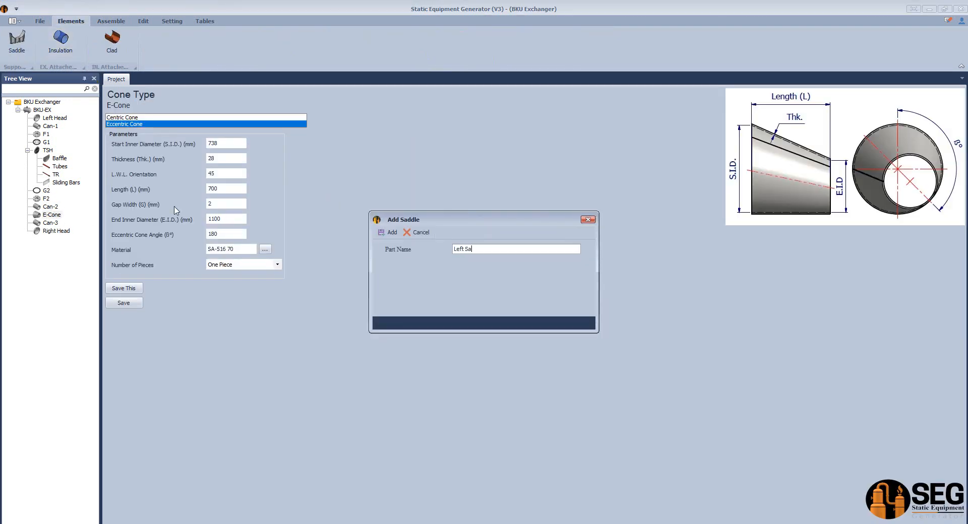
pyautogui.press('Return')
pyautogui.click(71, 223)
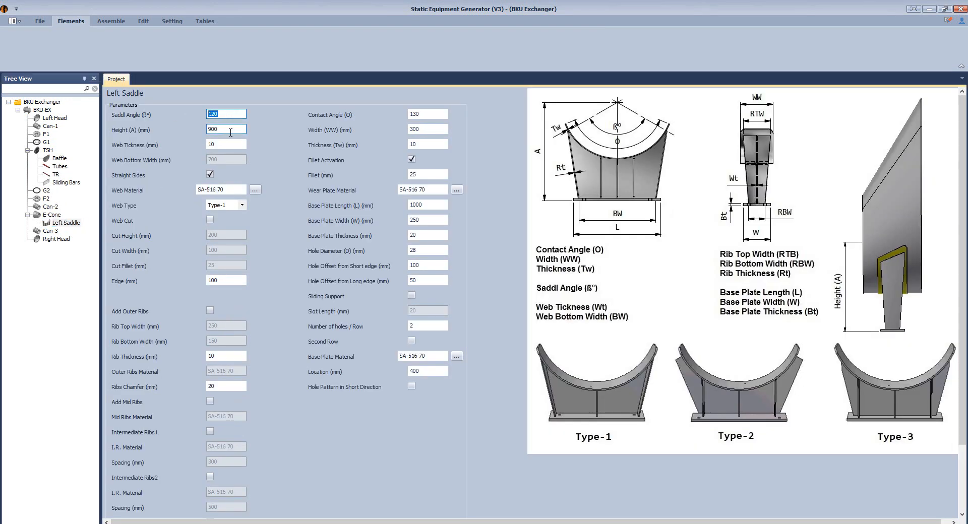
# Set Left Saddle's height to 719 mm, contact angle to 132, and wear plate width to 385 and thickness to 20 mm
pyautogui.press('Tab')
pyautogui.press('Tab')
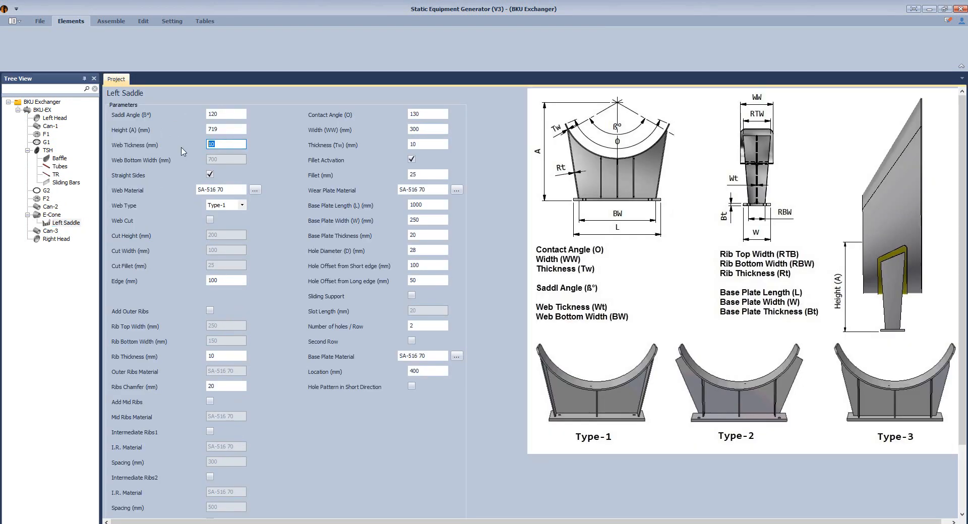
pyautogui.doubleClick(419, 114)
pyautogui.write('132')
pyautogui.press('Tab')
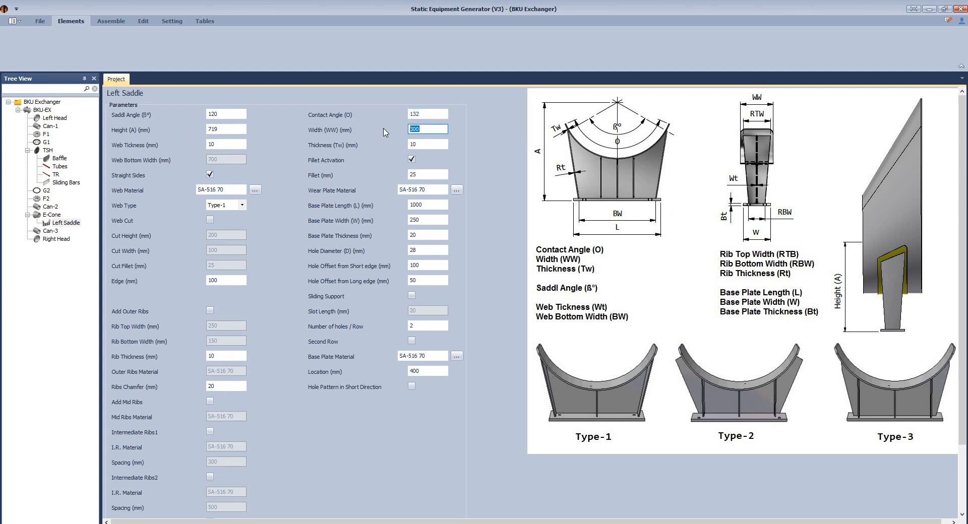
pyautogui.click(425, 146)
# Add outer ribs to Left Saddle with 200 mm top and bottom widths, and add mid ribs
pyautogui.click(209, 310)
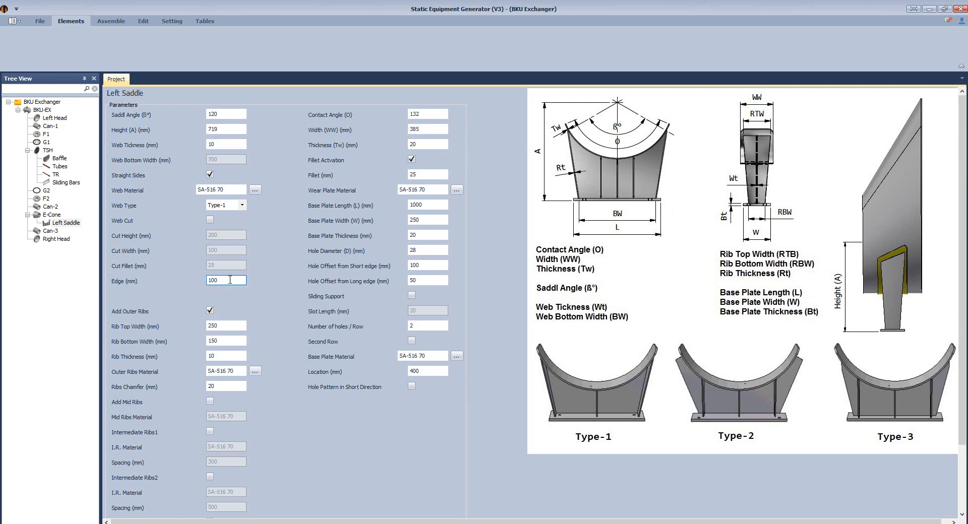
pyautogui.press('Tab')
pyautogui.press('Tab')
pyautogui.write('200')
pyautogui.press('Tab')
pyautogui.write('200')
pyautogui.click(210, 402)
pyautogui.click(227, 371)
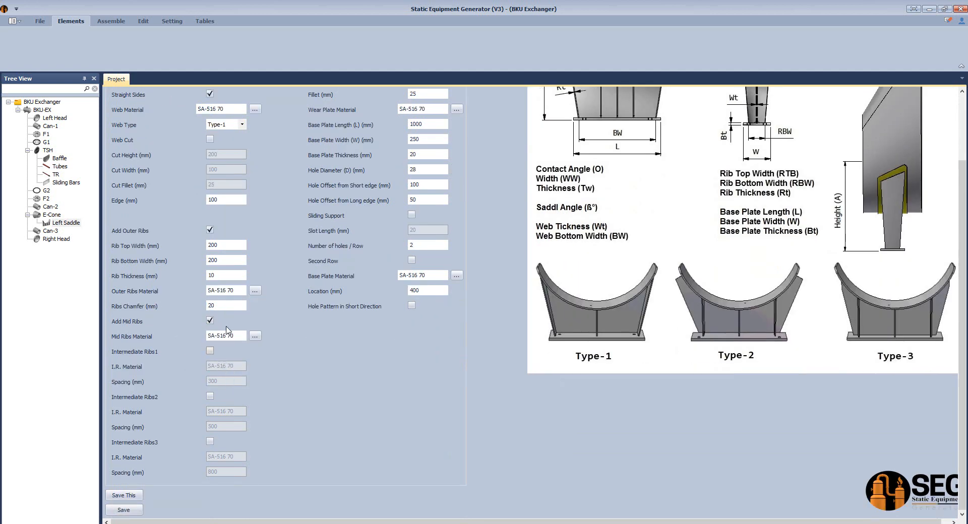
# Set Left Saddle's base plate length to 1060, hole diameter to 19, and hole offsets to 255 from the short edge and 65 mm from the long edge
pyautogui.click(376, 206)
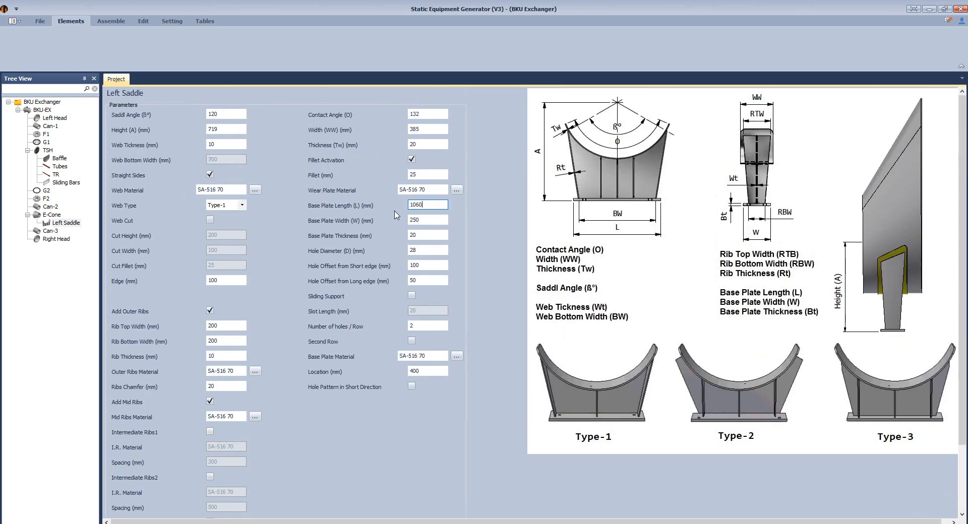
pyautogui.write('1060')
pyautogui.press('Tab')
pyautogui.press('Tab')
pyautogui.press('Tab')
pyautogui.write('19')
pyautogui.press('Tab')
pyautogui.press('Tab')
# Enable the second hole row for Left Saddle, set its location to 350 mm and save the saddle
pyautogui.click(412, 342)
pyautogui.click(424, 373)
pyautogui.scroll(-3, 264, 446)
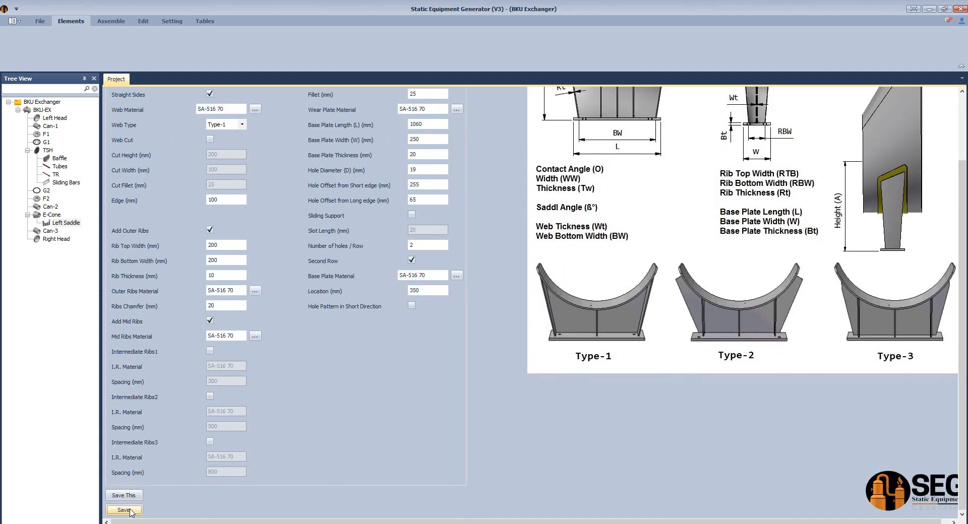
pyautogui.click(124, 512)
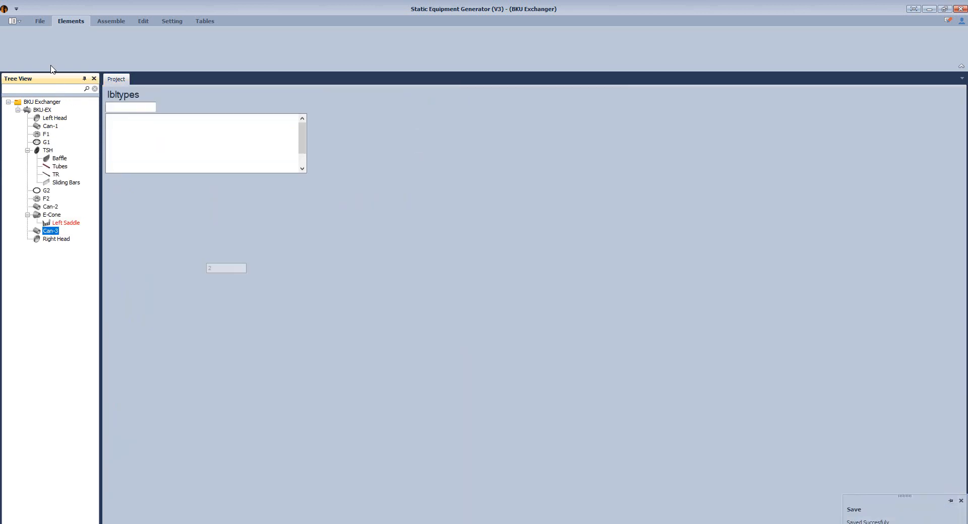
# Add a saddle named Right Saddle to Can-3 and set its height to 900 mm
pyautogui.click(22, 41)
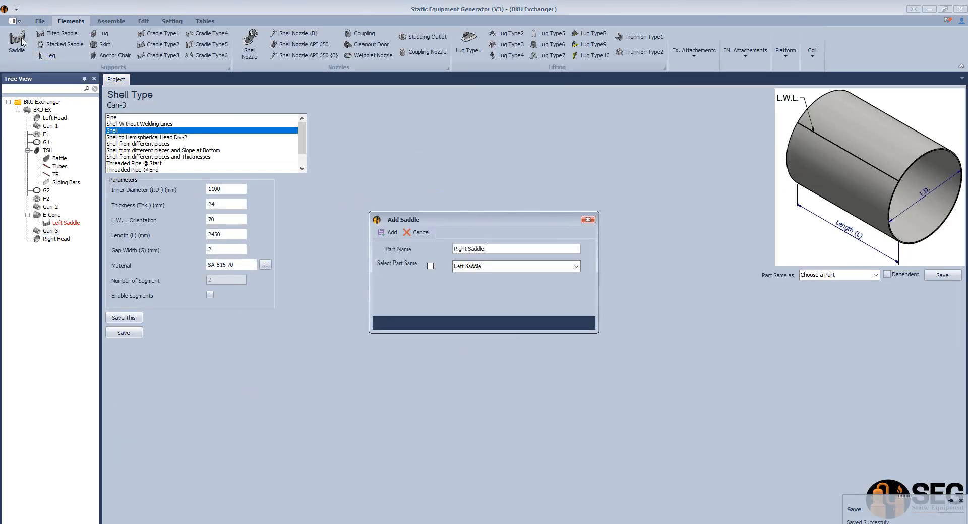
pyautogui.press('Return')
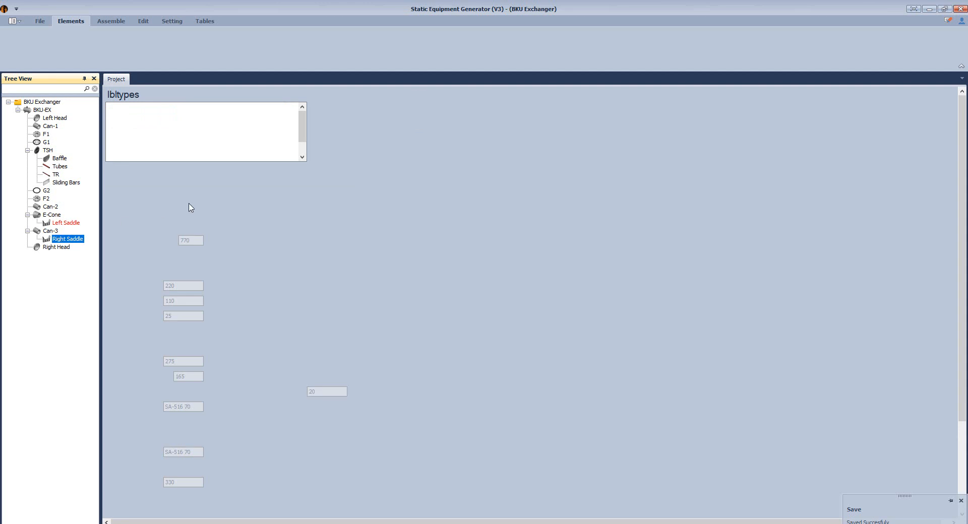
pyautogui.click(182, 207)
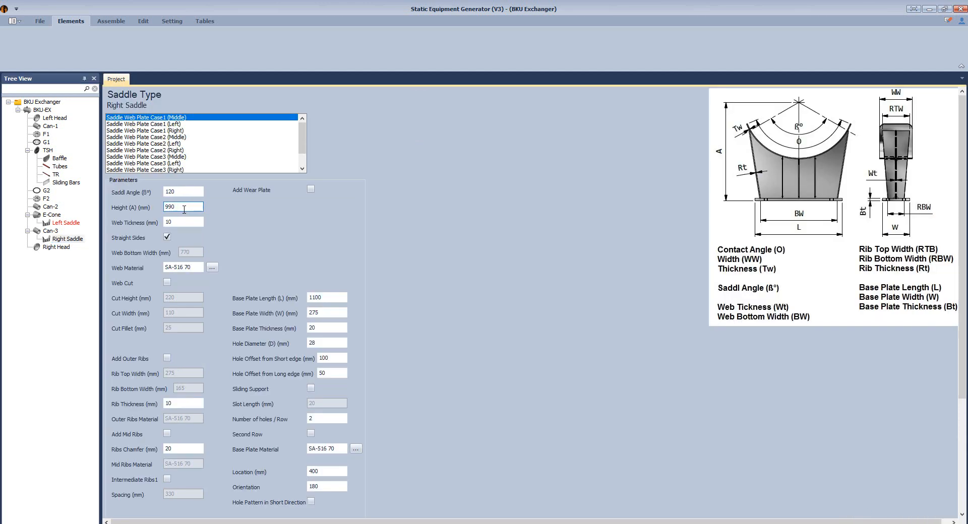
# Add a wear plate to Right Saddle with contact angle 132, width 350 mm and thickness 20 mm
pyautogui.click(310, 189)
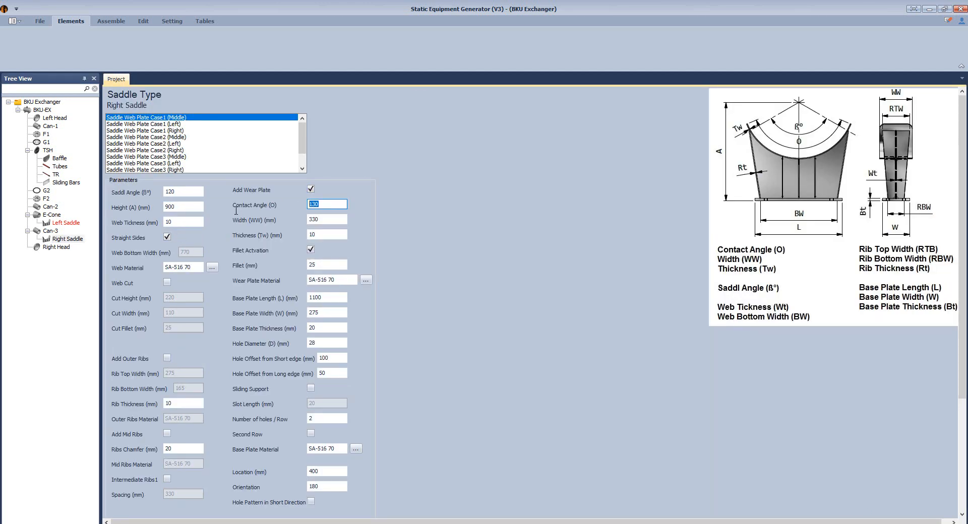
pyautogui.press('Tab')
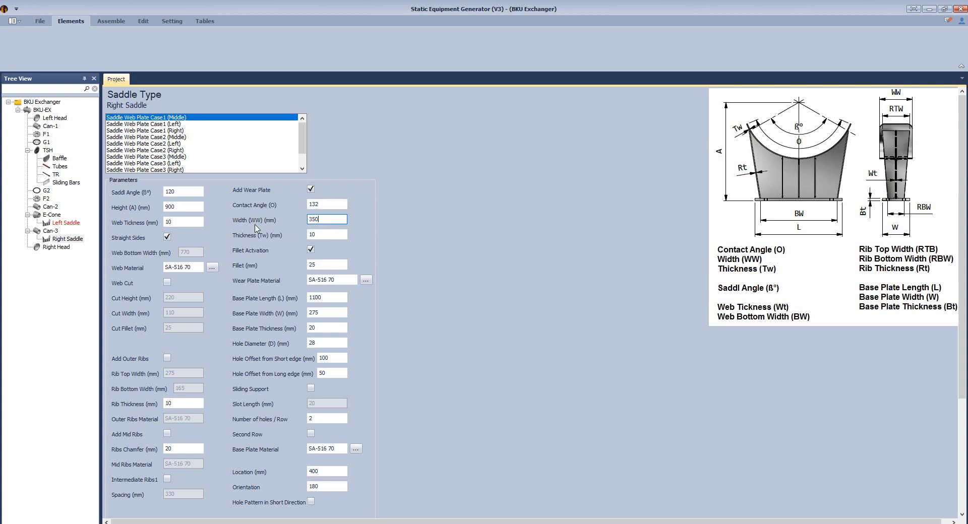
pyautogui.press('Tab')
pyautogui.press('Tab')
pyautogui.press('Tab')
pyautogui.press('Tab')
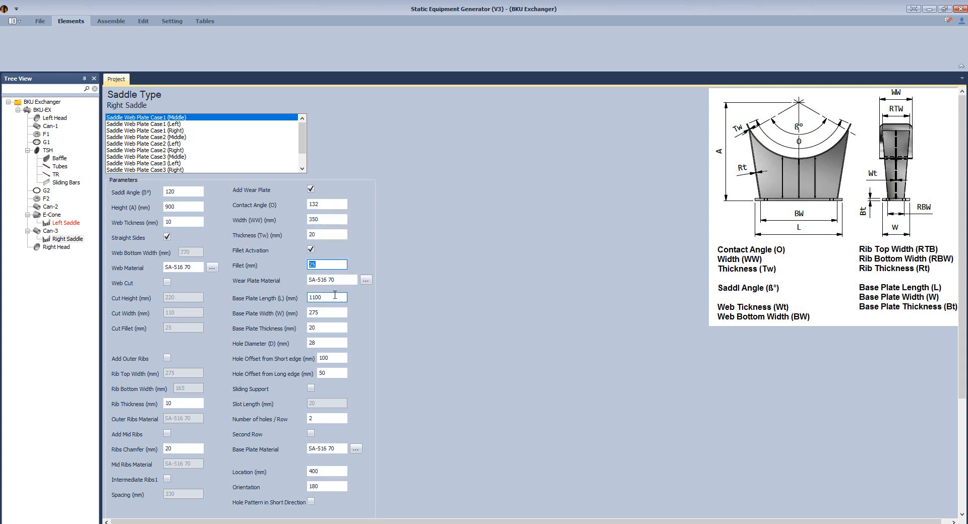
# Set Right Saddle's base plate length to 1060 mm, base plate width to 250 mm and hole diameter to 19 mm
pyautogui.press('Tab')
pyautogui.write('250')
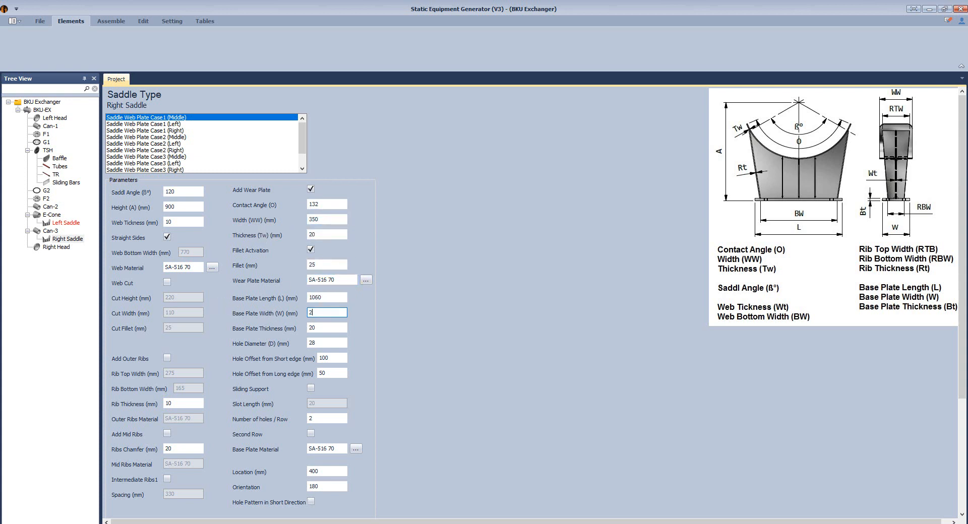
pyautogui.press('Tab')
pyautogui.press('Tab')
pyautogui.write('19')
# Set Right Saddle's hole offsets to 225 mm short edge and 65 mm long edge, enable the second row and set the location to 2100 mm
pyautogui.press('Tab')
pyautogui.write('225')
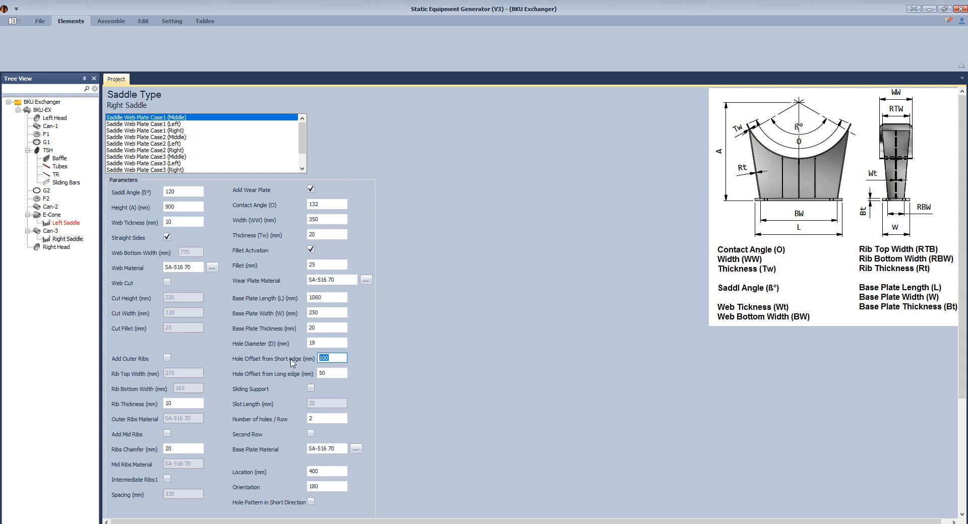
pyautogui.press('Tab')
pyautogui.scroll(-1, 343, 393)
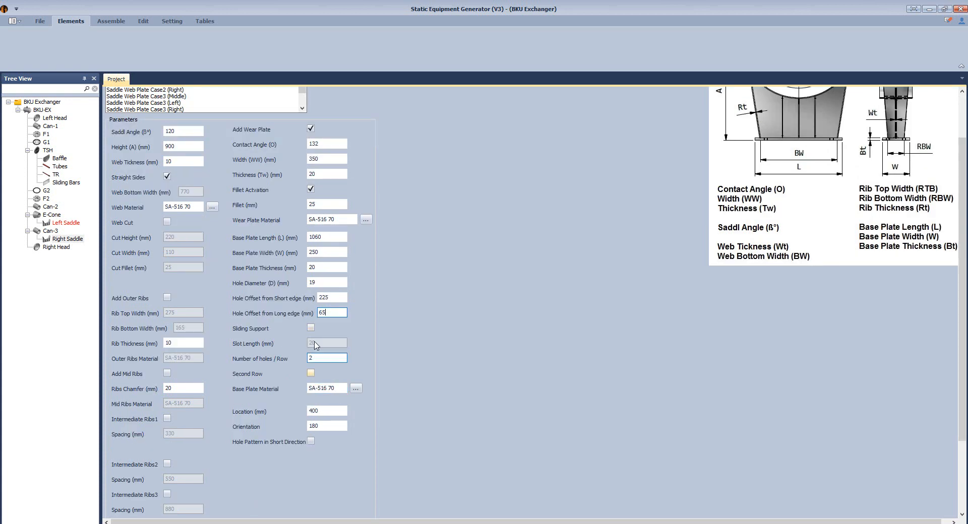
pyautogui.click(311, 373)
pyautogui.click(331, 412)
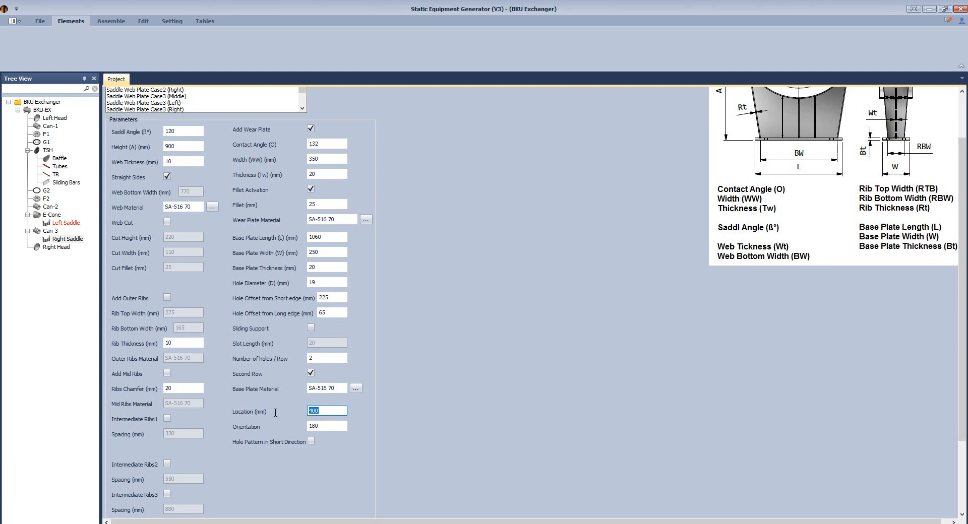
# Add outer ribs with top and bottom widths of 200 mm plus mid ribs to Right Saddle, and save the saddle
pyautogui.click(168, 298)
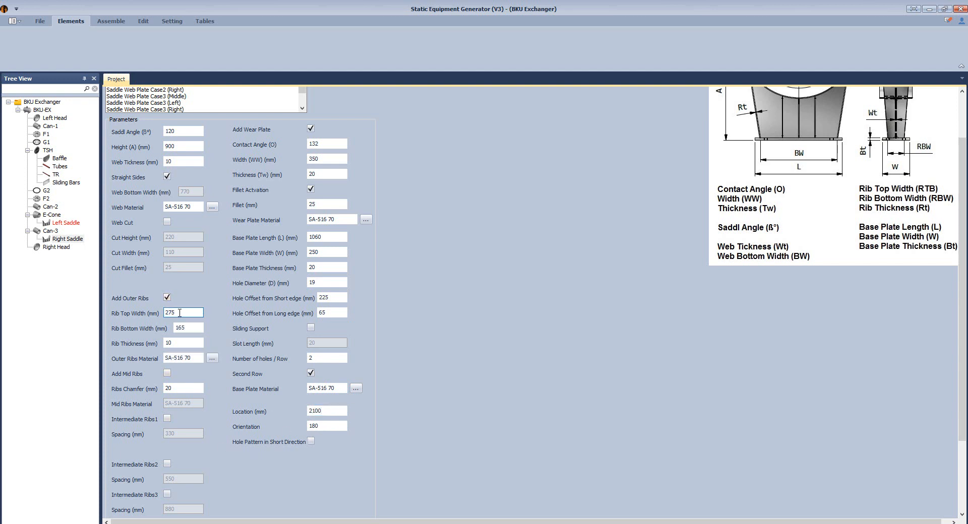
pyautogui.click(178, 311)
pyautogui.write('200')
pyautogui.press('Tab')
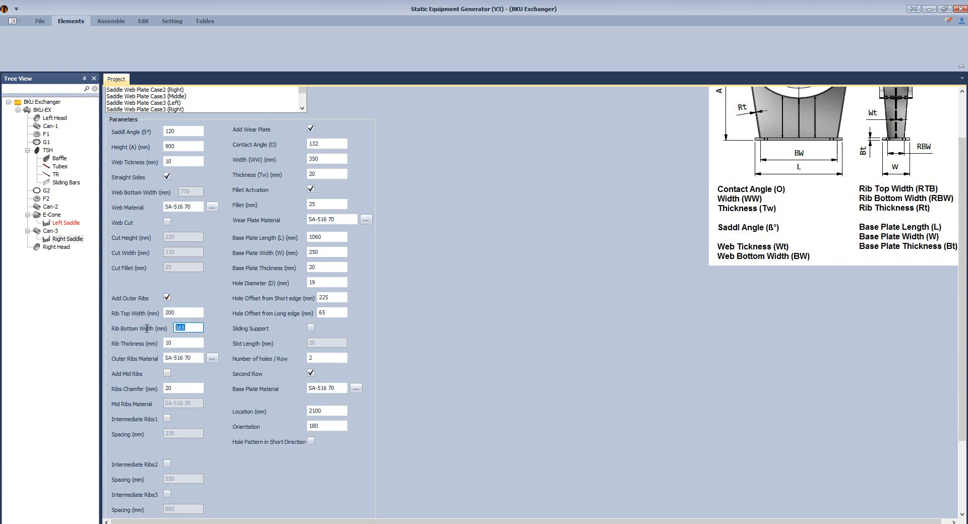
pyautogui.write('200')
pyautogui.click(167, 373)
pyautogui.scroll(-2, 177, 400)
pyautogui.click(133, 511)
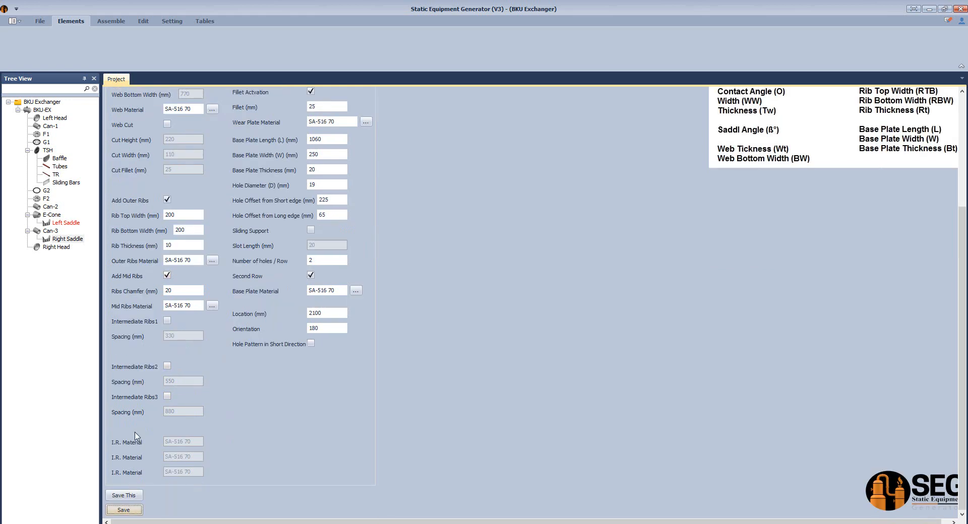
# Run the Inventor assembly to generate the saved saddles
pyautogui.click(111, 21)
pyautogui.click(42, 45)
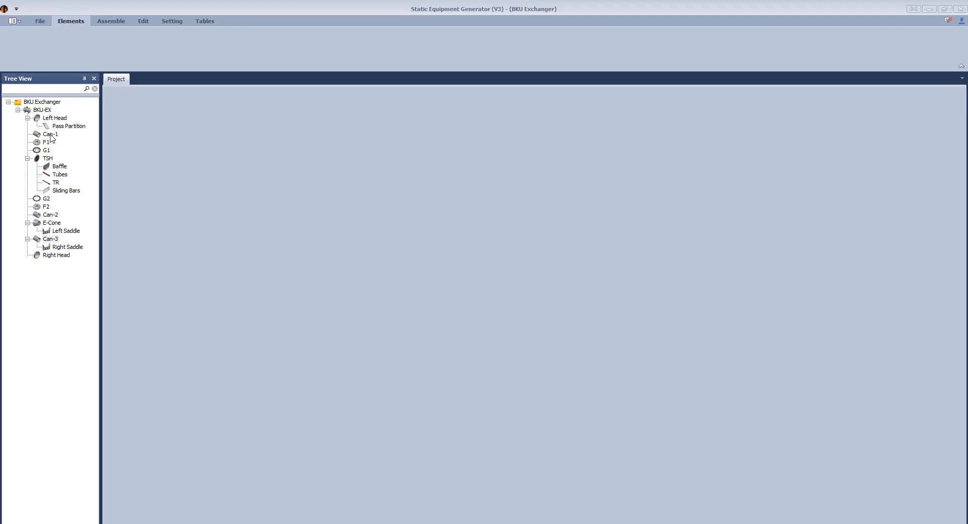
# Add a Type 2 lifting lug named Lug-1 to Can-1
pyautogui.click(51, 135)
pyautogui.click(498, 35)
pyautogui.write('Lug')
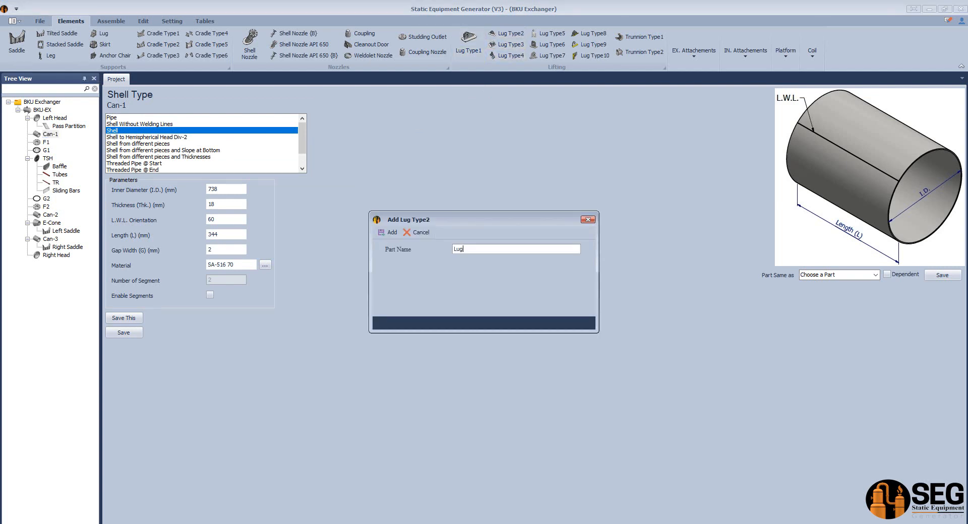
pyautogui.write('-1')
pyautogui.press('Return')
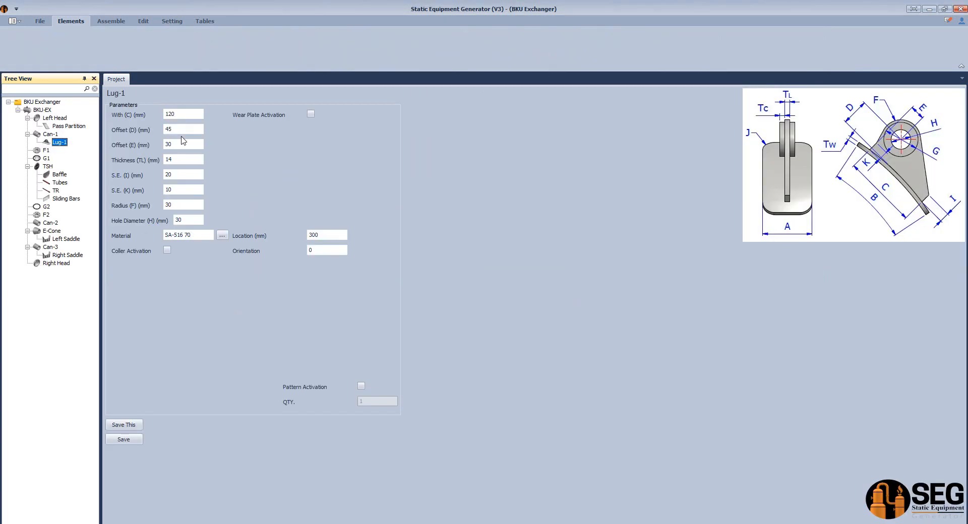
# Set Lug-1's width to 100, offset D to 85, offset E to 50, thickness to 18, S.E. (I) to 10, and radius and hole diameter to 40 mm
pyautogui.press('Tab')
pyautogui.write('9')
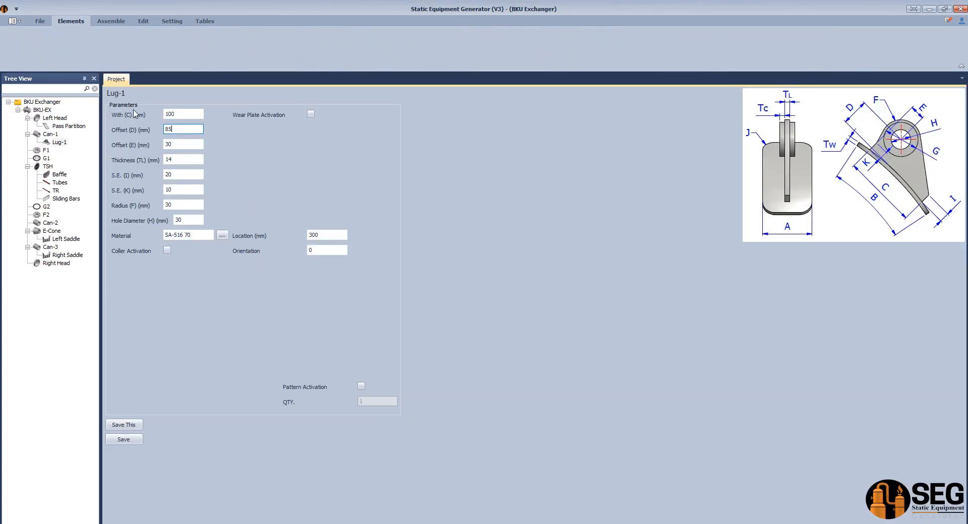
pyautogui.press('Tab')
pyautogui.write('50')
pyautogui.press('Tab')
pyautogui.write('18')
pyautogui.press('Tab')
pyautogui.write('10')
pyautogui.press('Tab')
pyautogui.press('Tab')
pyautogui.write('40')
pyautogui.press('Tab')
# Add a wear plate to Lug-1 with length 60, width 100, thickness 18 and fillet 25 mm
pyautogui.click(311, 114)
pyautogui.press('Tab')
pyautogui.write('60')
pyautogui.press('Tab')
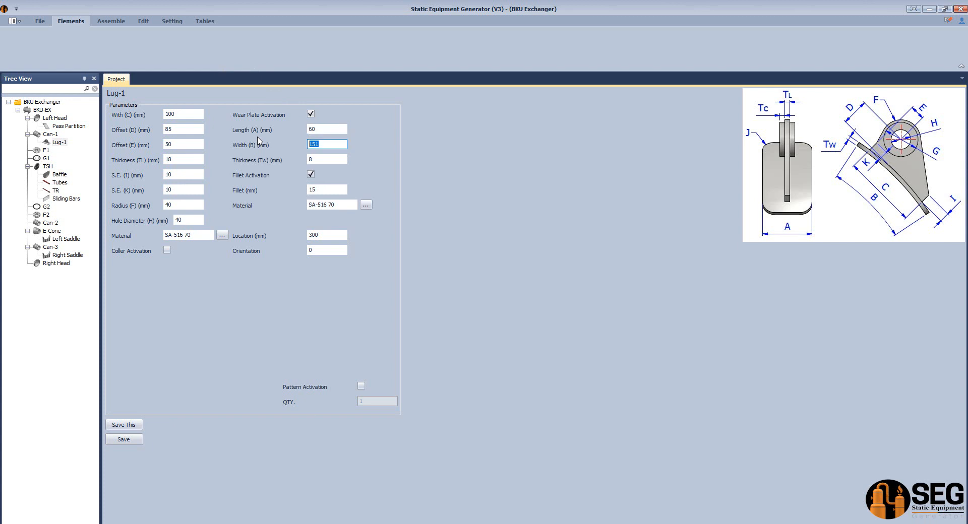
pyautogui.write('100')
pyautogui.press('Tab')
pyautogui.write('18')
pyautogui.press('Tab')
pyautogui.write('2')
# Set Lug-1's location to 172 mm and orientation to 45, and save the lug
pyautogui.click(342, 234)
pyautogui.click(341, 249)
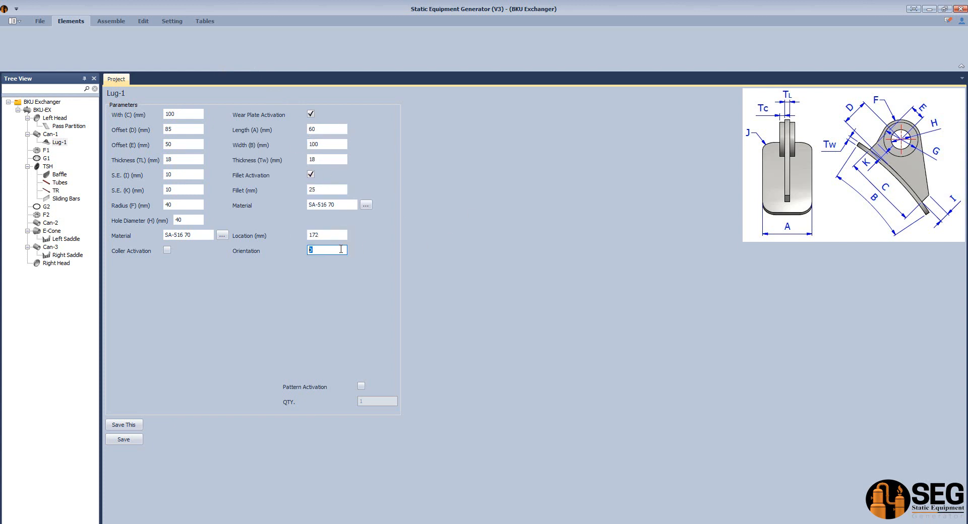
pyautogui.click(106, 439)
# Add a second Type 2 lifting lug named Lug-2 to Can-1
pyautogui.click(49, 134)
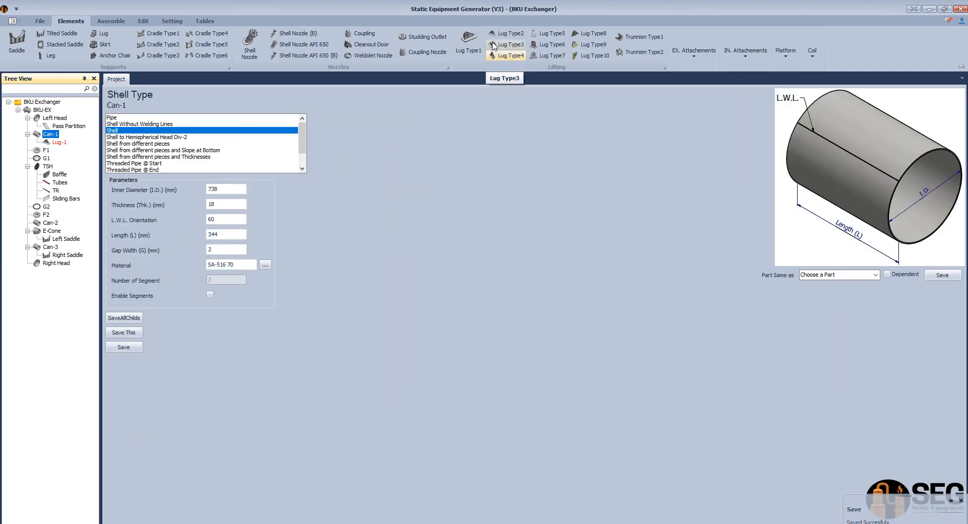
pyautogui.click(505, 34)
pyautogui.press('Return')
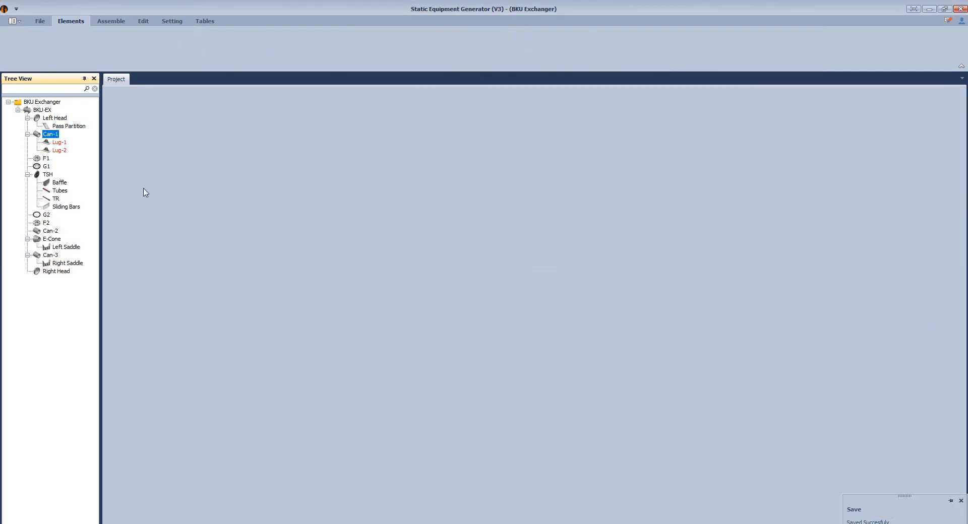
# Copy Lug-1's parameters to Lug-2 and save them
pyautogui.click(60, 150)
pyautogui.click(877, 250)
pyautogui.click(857, 261)
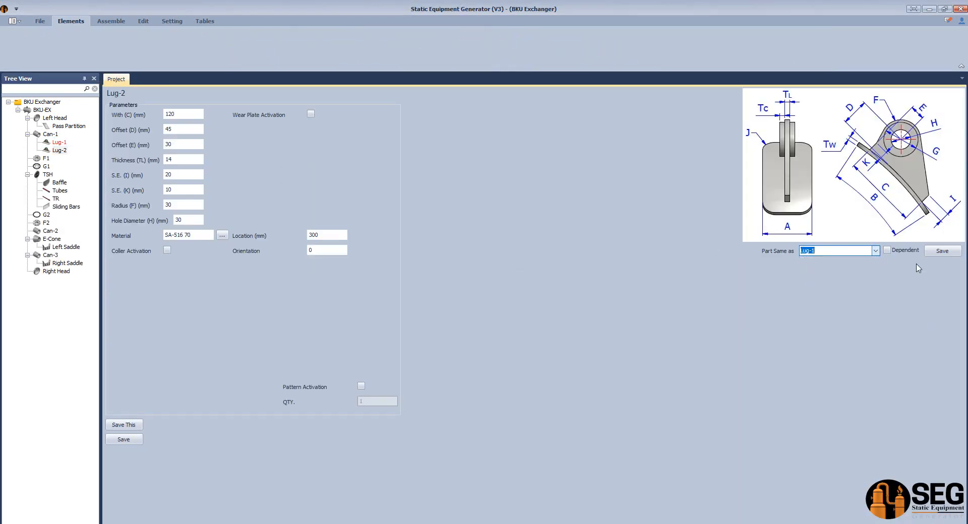
pyautogui.click(942, 251)
pyautogui.click(484, 283)
pyautogui.click(47, 159)
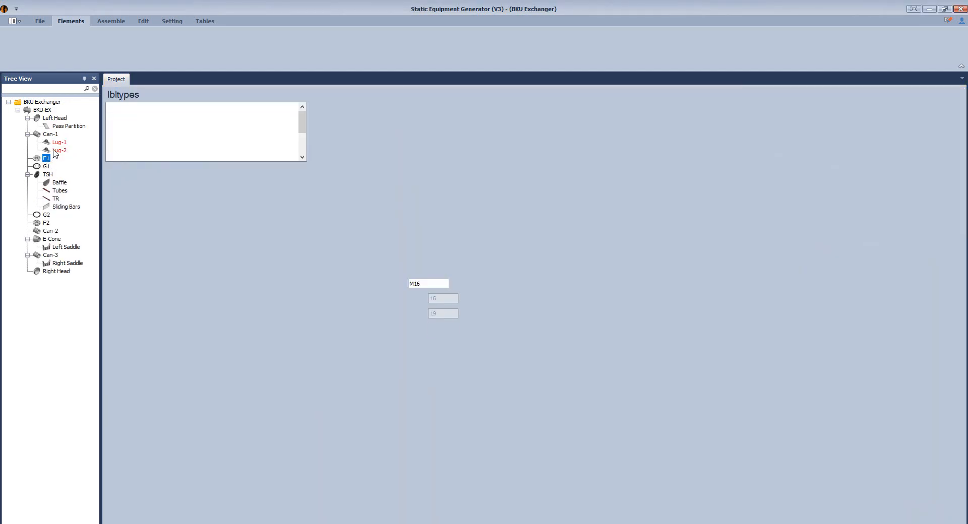
# Set Lug-2's orientation to 315 and save the lug
pyautogui.click(57, 150)
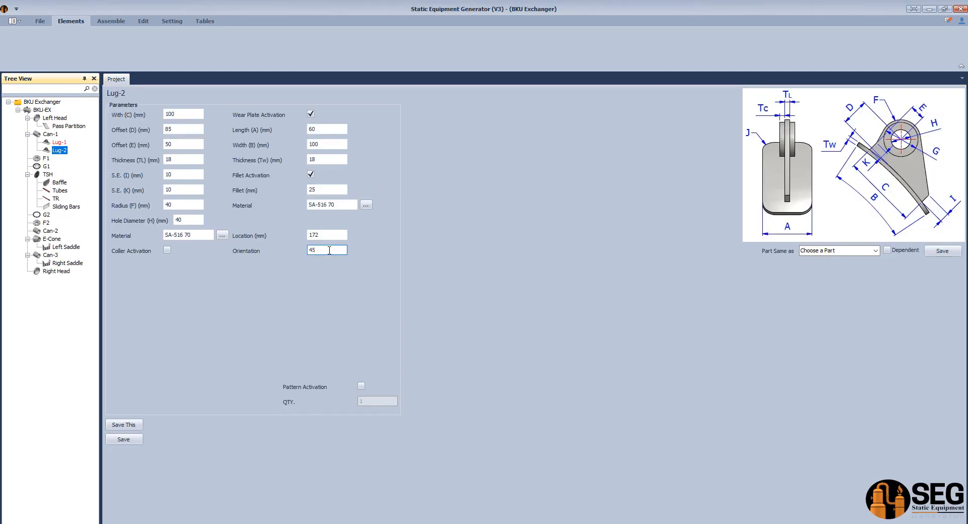
pyautogui.doubleClick(329, 250)
pyautogui.write('31')
pyautogui.click(124, 440)
# Add a Type 2 lifting lug named Lug-3 to Can-3
pyautogui.click(50, 255)
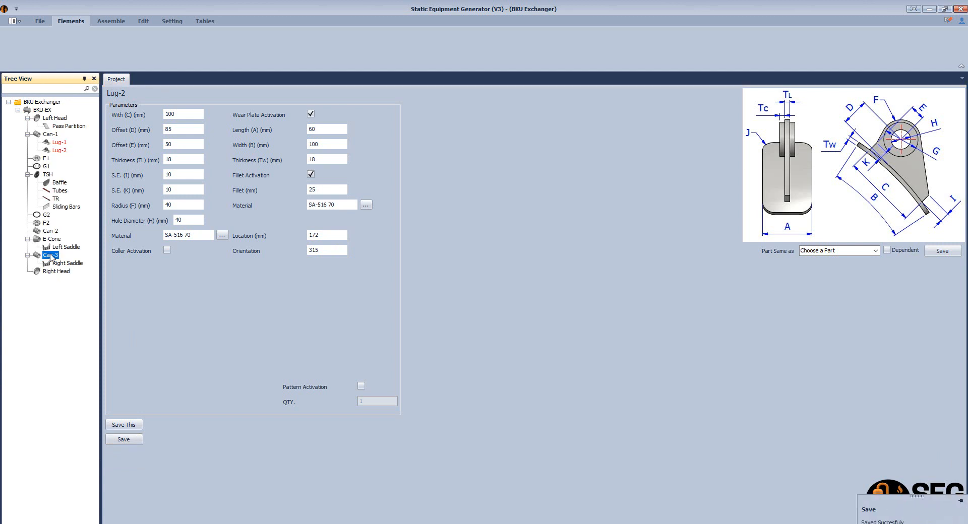
pyautogui.click(510, 34)
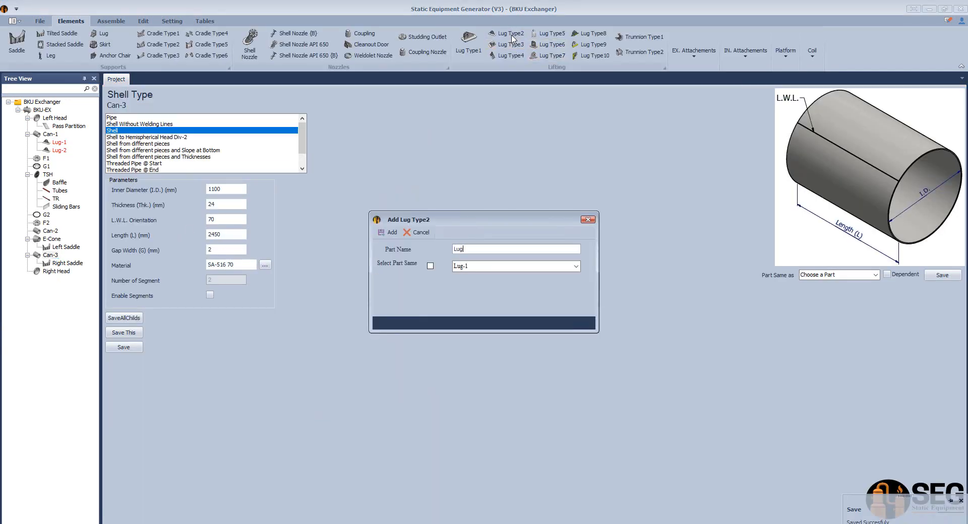
pyautogui.write('3')
pyautogui.press('Return')
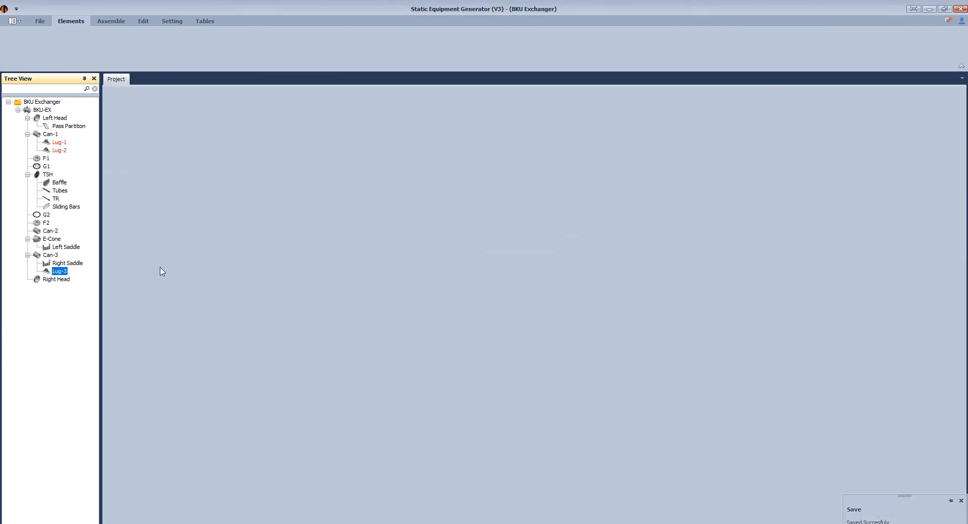
# Set Lug-3's width to 180, offset D to 85, offset E to 90, thickness to 20, S.E. (I) to 10, radius to 50 and hole diameter to 40 mm
pyautogui.click(174, 115)
pyautogui.click(167, 129)
pyautogui.click(199, 143)
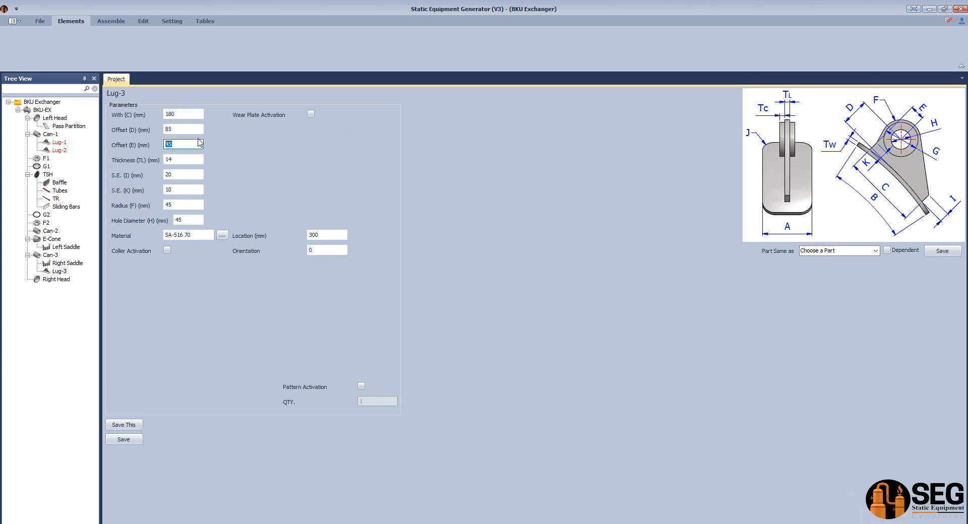
pyautogui.press('Tab')
pyautogui.write('10')
pyautogui.press('Tab')
pyautogui.press('Tab')
# Add a 60 × 230 × 20 mm wear plate with 25 mm fillet to Lug-3, set location 2100 mm and orientation 45, and save
pyautogui.click(312, 114)
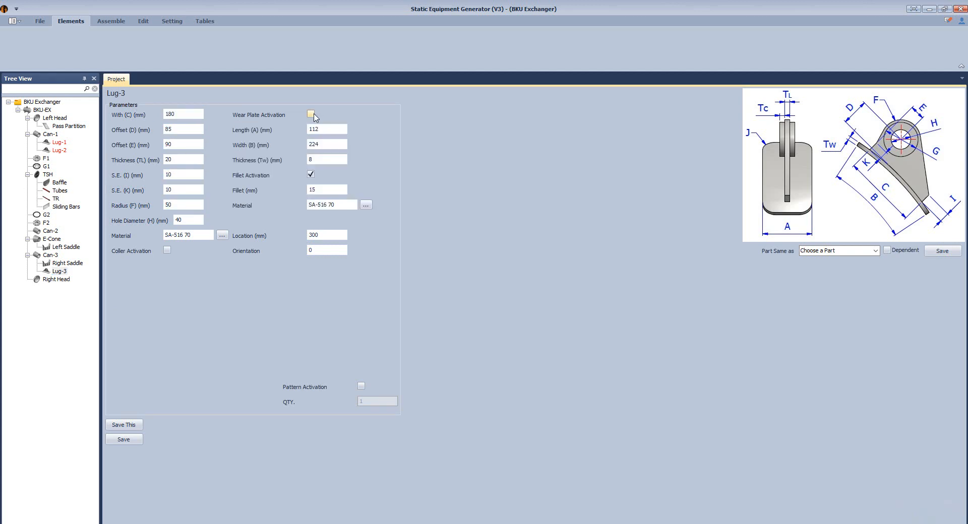
pyautogui.moveTo(328, 130); pyautogui.dragTo(263, 134)
pyautogui.write('60')
pyautogui.press('Tab')
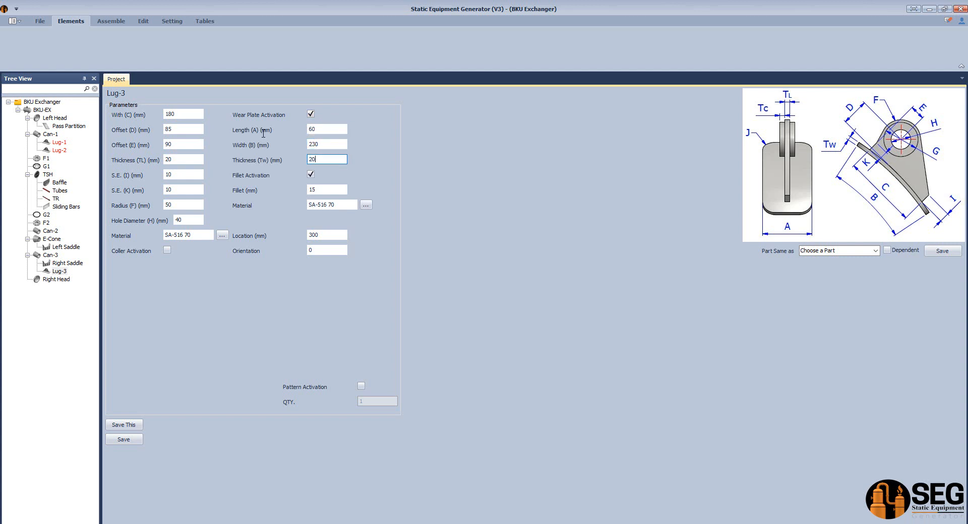
pyautogui.press('Tab')
pyautogui.write('2')
pyautogui.click(123, 439)
# Add a Type 2 lug named Lug-4 to Can-3 with the same parameters as Lug-3
pyautogui.click(51, 255)
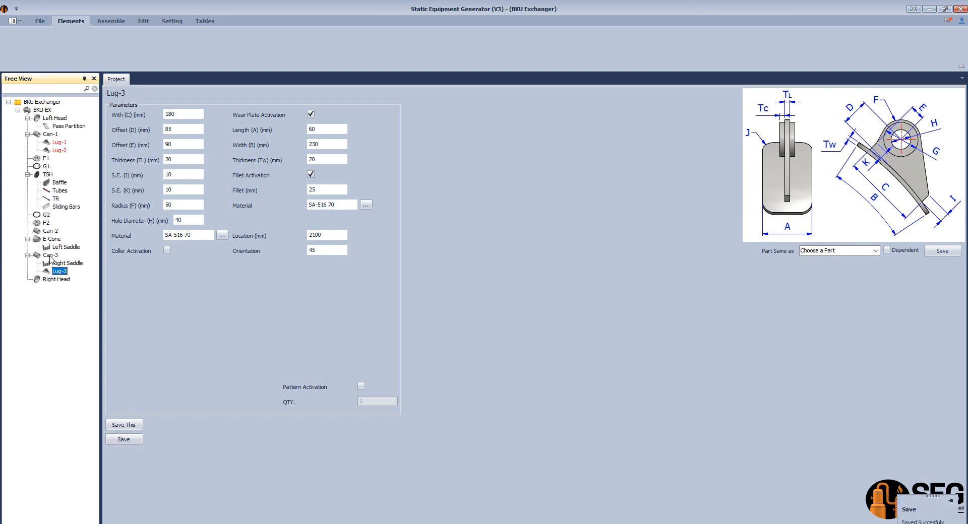
pyautogui.click(512, 34)
pyautogui.write('Lug-4')
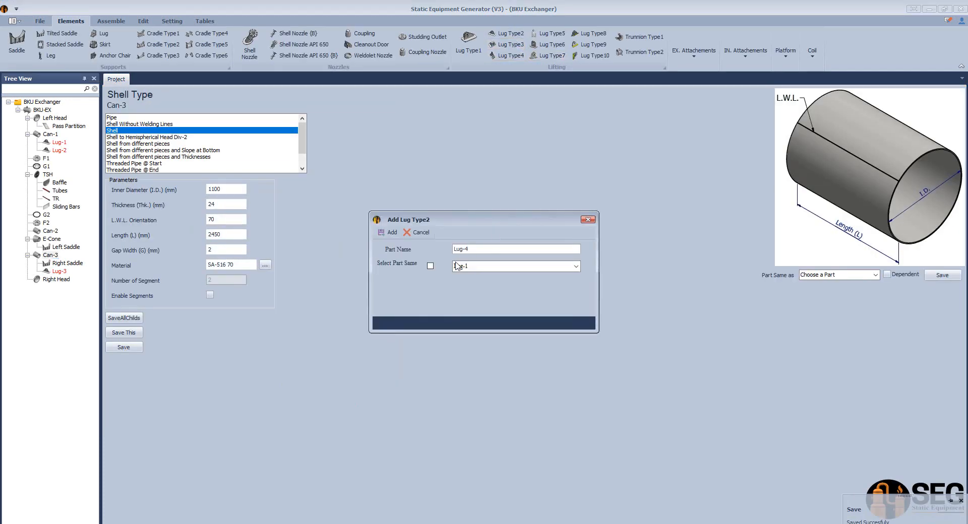
pyautogui.click(457, 266)
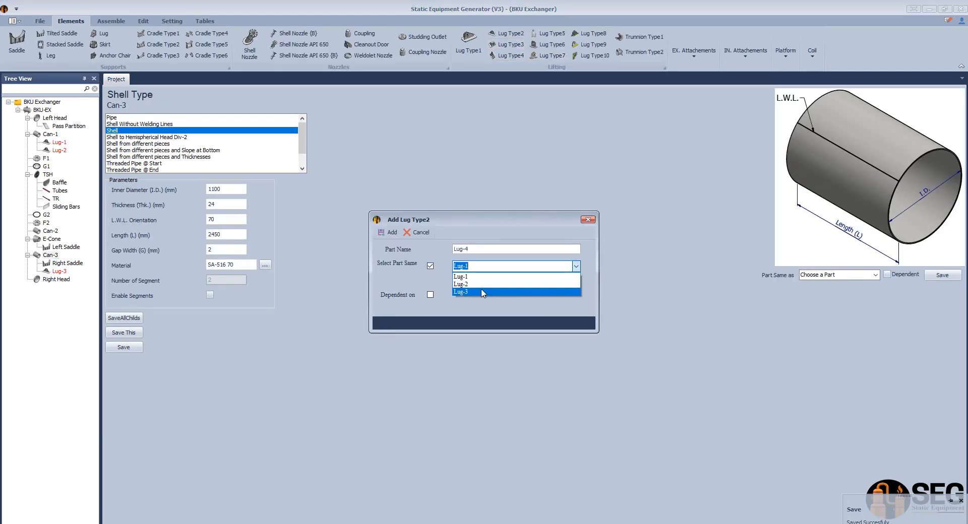
pyautogui.click(489, 291)
pyautogui.click(388, 232)
# Set Lug-4's orientation to 315, save it and run the Inventor assembly to generate the lugs
pyautogui.click(59, 280)
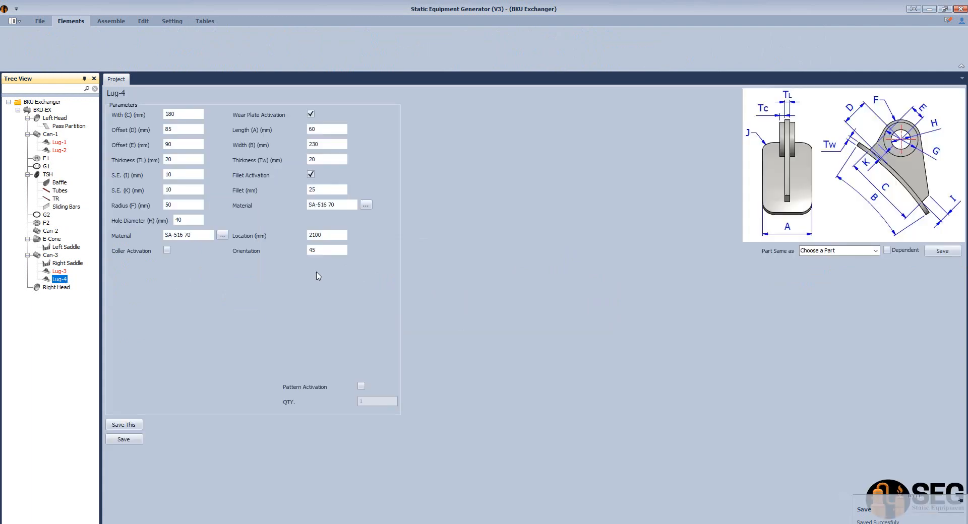
pyautogui.click(124, 439)
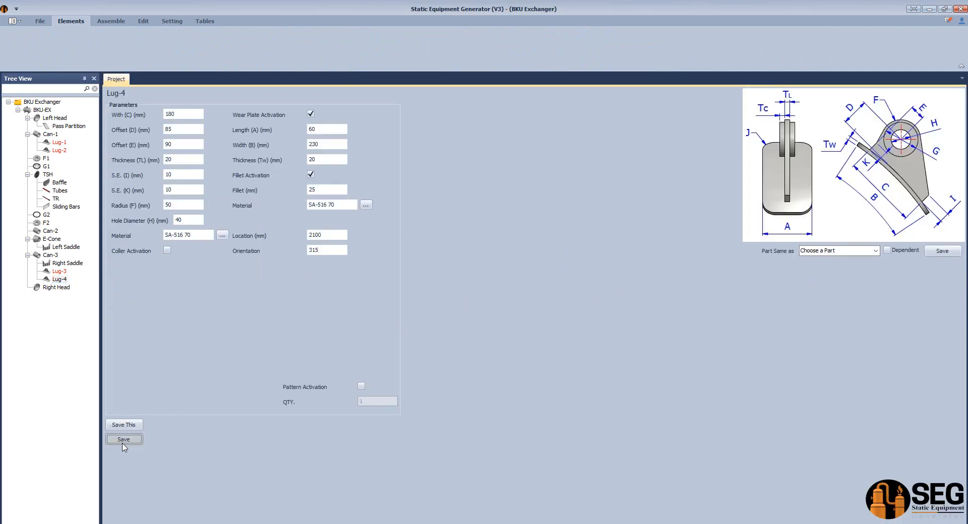
pyautogui.click(111, 21)
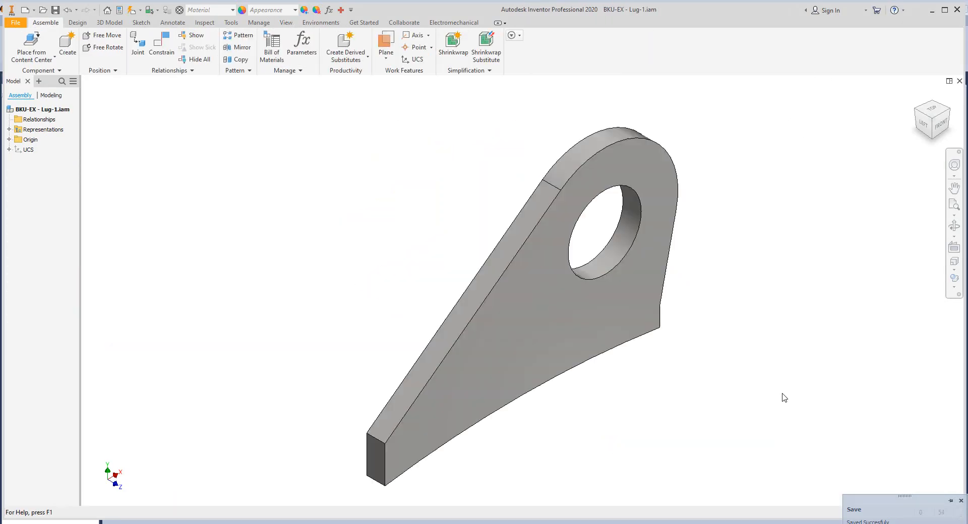
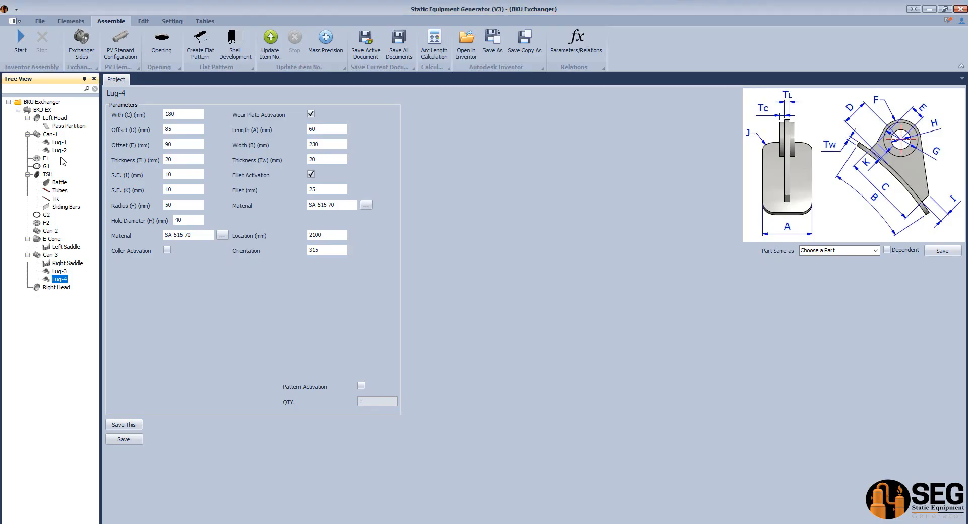
# Set Lug-1's wear plate width to 150 mm and save the lug
pyautogui.click(59, 143)
pyautogui.doubleClick(313, 144)
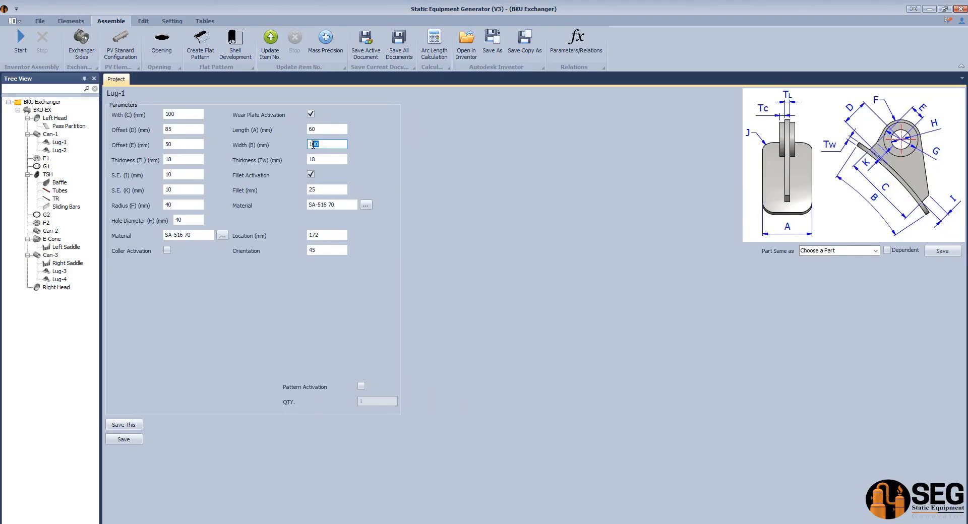
pyautogui.write('150')
pyautogui.click(123, 440)
# Set Lug-2's wear plate width to 150 mm, save the lug and open Can-3's parameters
pyautogui.click(59, 150)
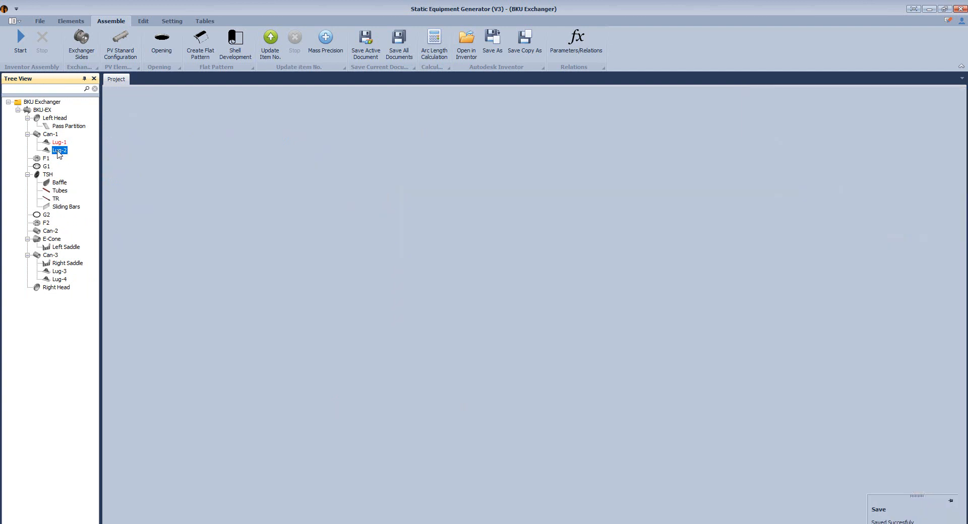
pyautogui.moveTo(328, 145); pyautogui.dragTo(272, 141)
pyautogui.write('150')
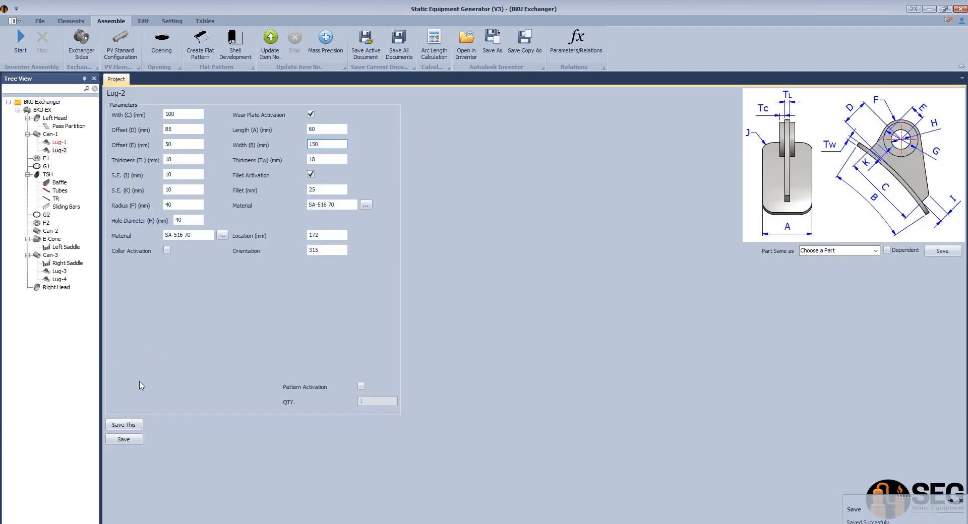
pyautogui.click(123, 439)
pyautogui.click(50, 255)
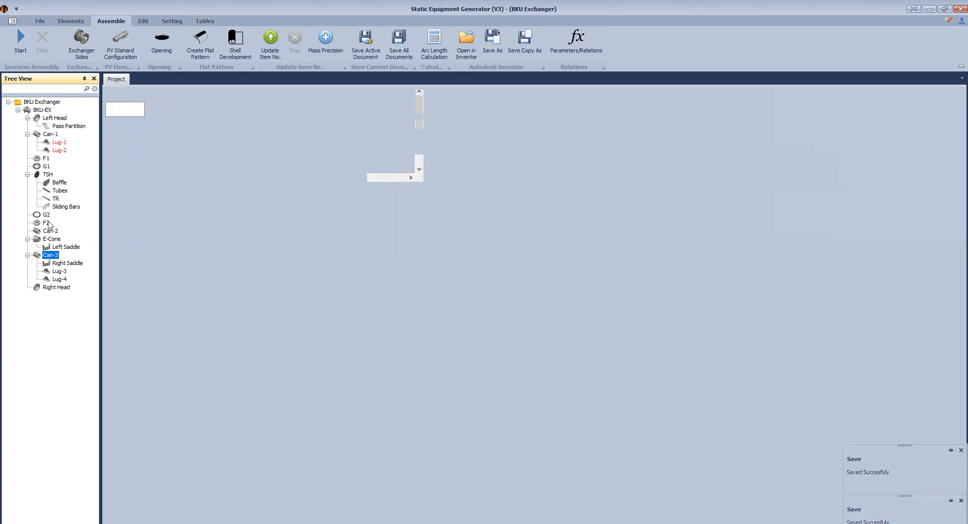
# Add a nameplate external attachment named Name Plate to Can-3
pyautogui.click(72, 22)
pyautogui.click(693, 56)
pyautogui.click(689, 86)
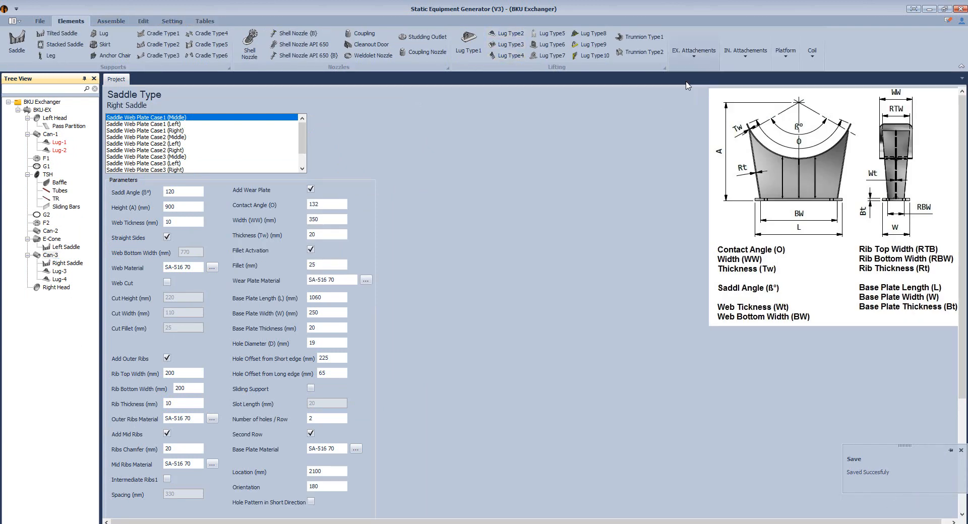
pyautogui.write('Name Plate')
pyautogui.press('Return')
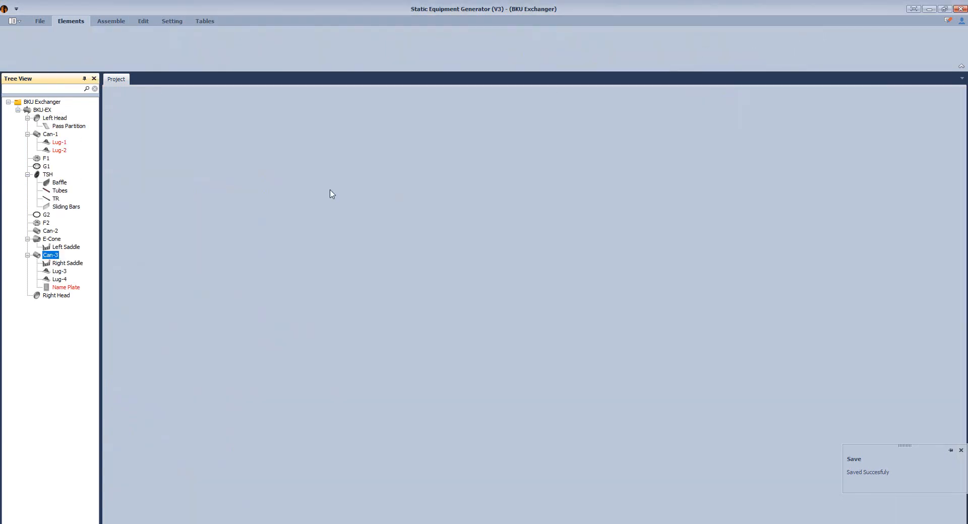
# Set the nameplate bracket's length to 170 mm, projection to 75 mm and location to 377 mm
pyautogui.moveTo(226, 185); pyautogui.dragTo(156, 185)
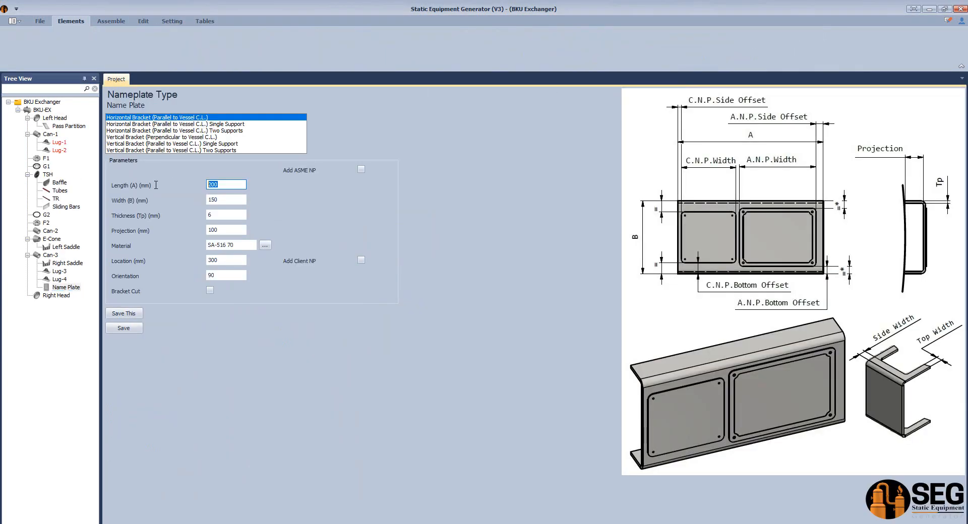
pyautogui.write('170')
pyautogui.press('Tab')
pyautogui.press('Tab')
pyautogui.press('Tab')
pyautogui.write('75')
pyautogui.press('Tab')
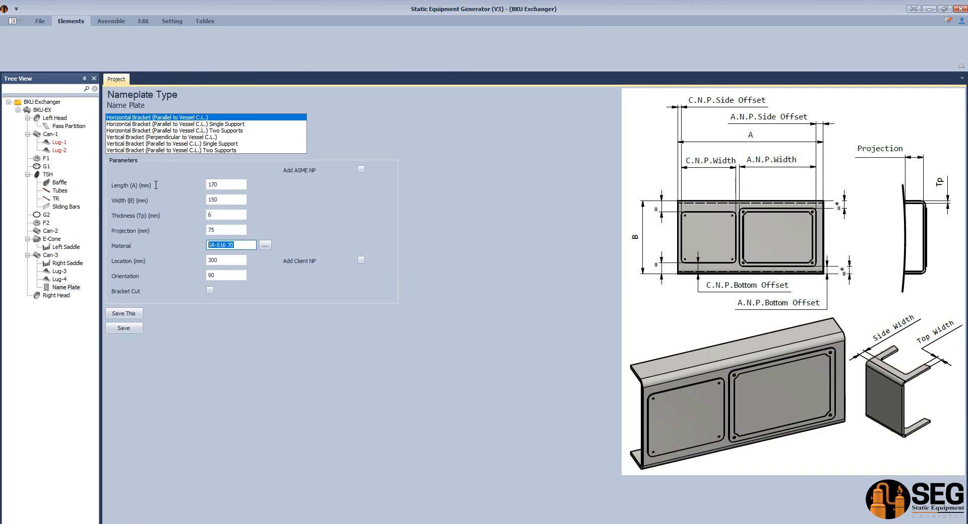
pyautogui.press('Tab')
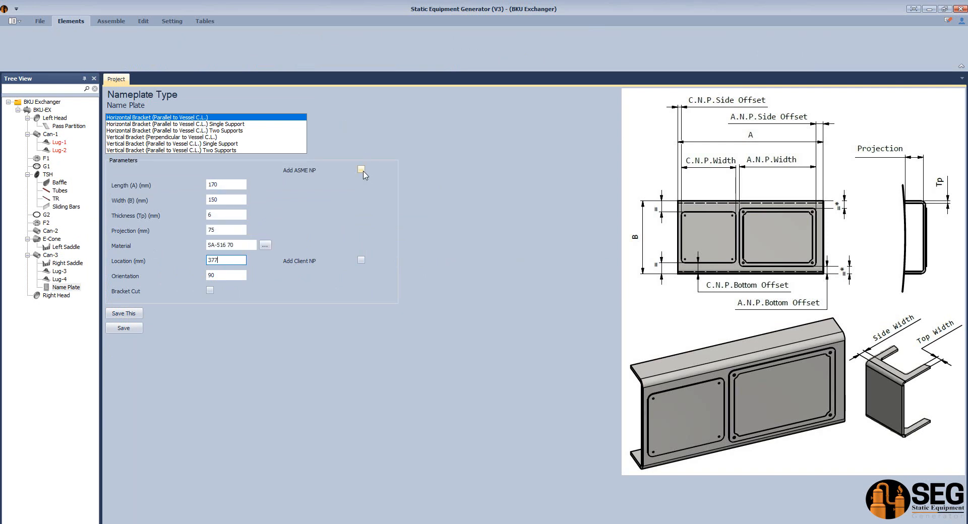
# Add an ASME nameplate with 10 mm side offset, 7.5 mm bottom offset and 150 mm width, save it and run the Inventor assembly
pyautogui.click(361, 169)
pyautogui.press('Tab')
pyautogui.write('10')
pyautogui.press('Tab')
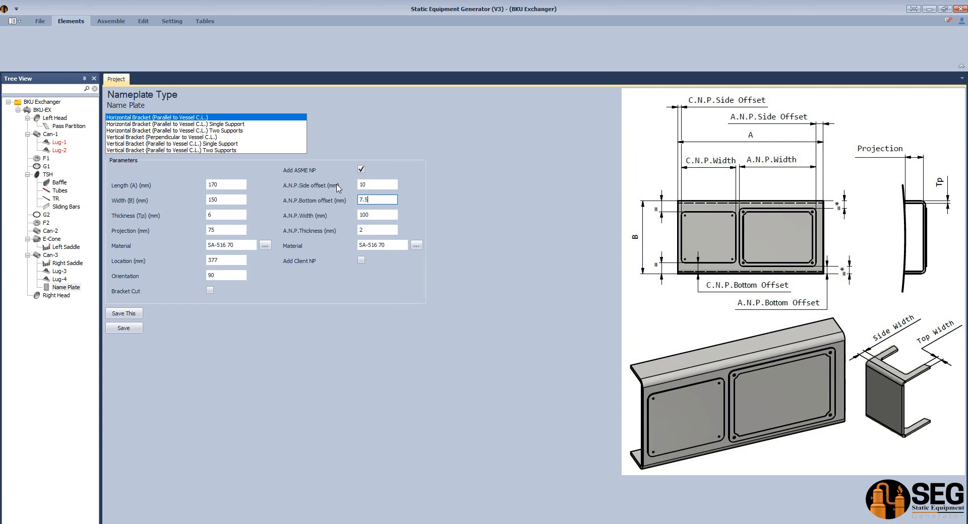
pyautogui.press('Tab')
pyautogui.write('150')
pyautogui.press('Tab')
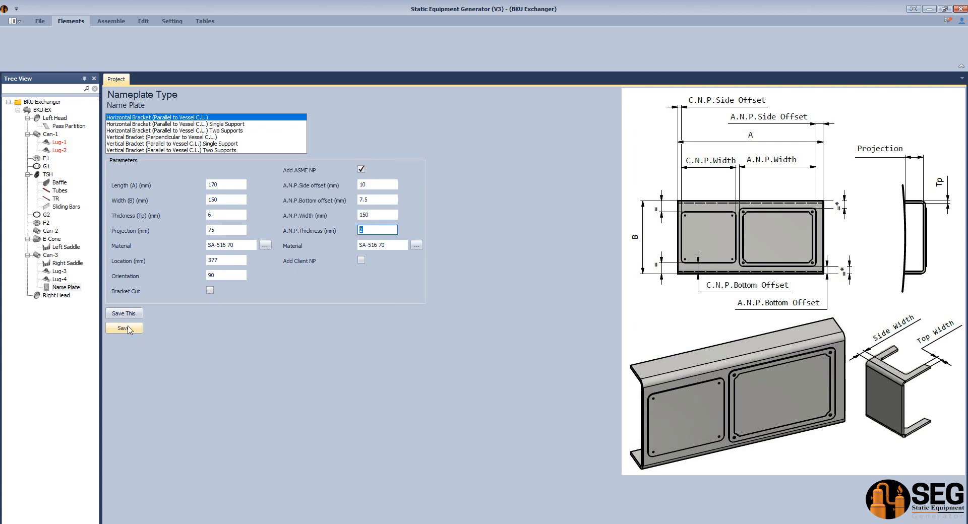
pyautogui.click(124, 328)
pyautogui.click(111, 21)
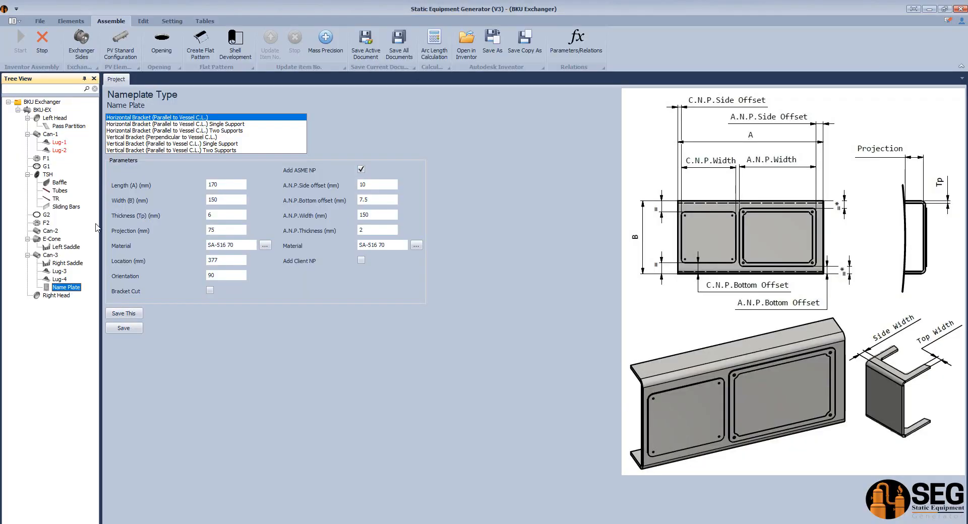
# Add an external stiffening ring named SR to Can-2
pyautogui.click(71, 21)
pyautogui.click(695, 52)
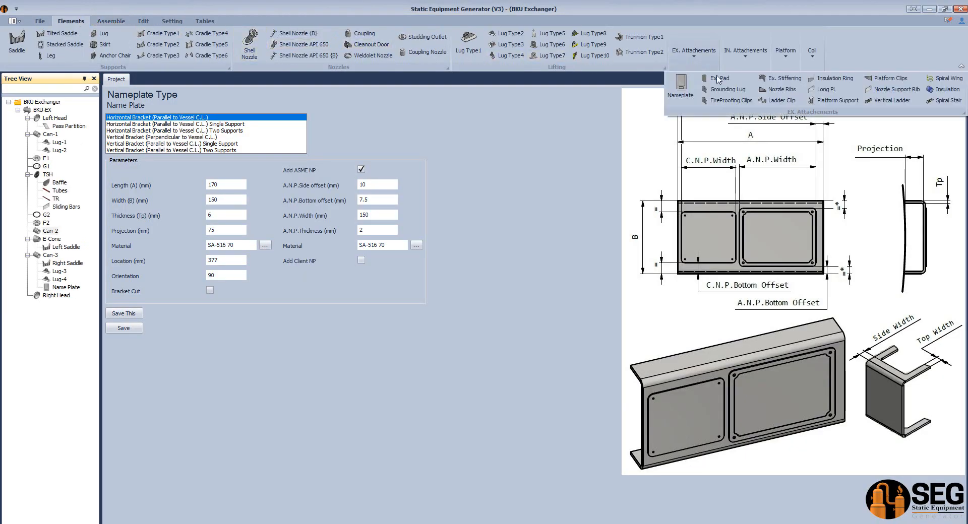
pyautogui.click(776, 80)
pyautogui.write('SR')
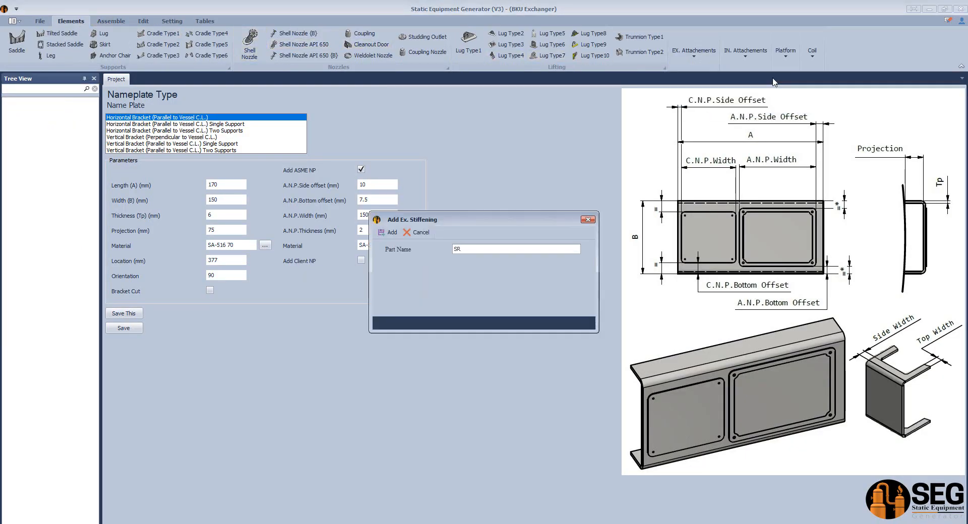
pyautogui.press('Return')
# Make SR a Ring Plate with height 73 mm, thickness 18 mm and location 120 mm, and save it
pyautogui.click(125, 170)
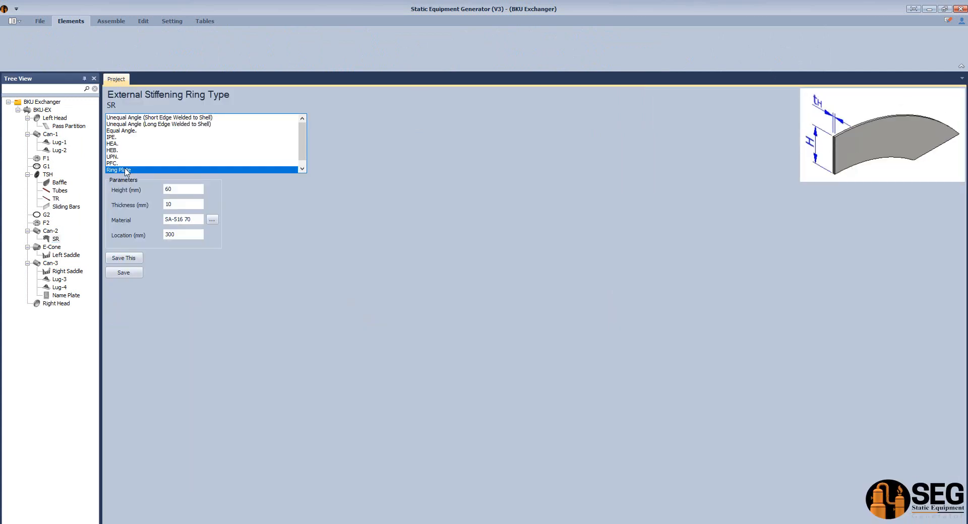
pyautogui.press('Tab')
pyautogui.write('18')
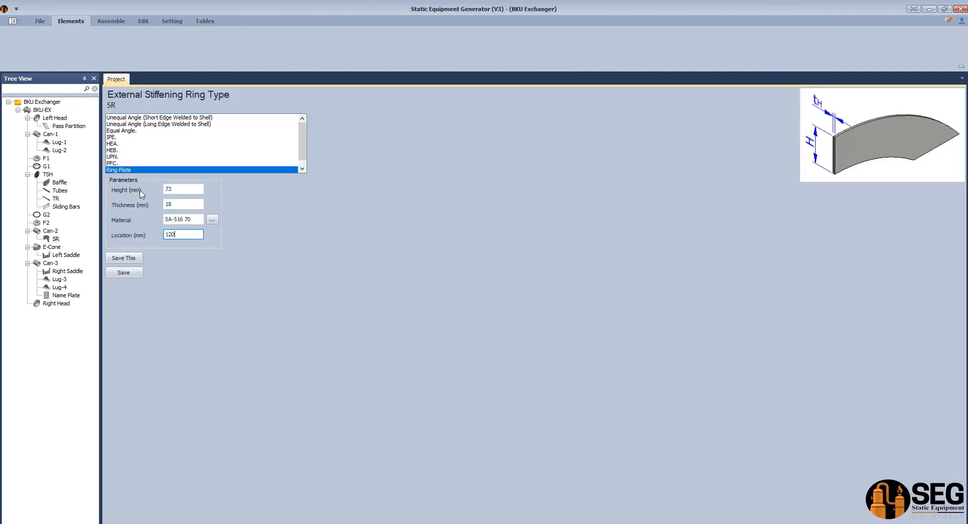
pyautogui.click(124, 272)
# Add a shell nozzle named T1 to Can-1 with size 3, schedule 160 and location 172 mm
pyautogui.click(46, 135)
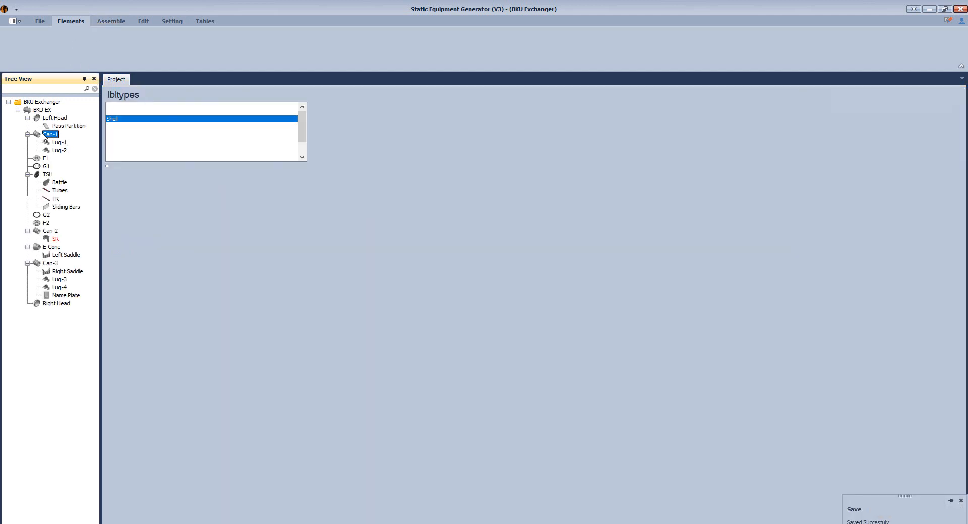
pyautogui.click(250, 44)
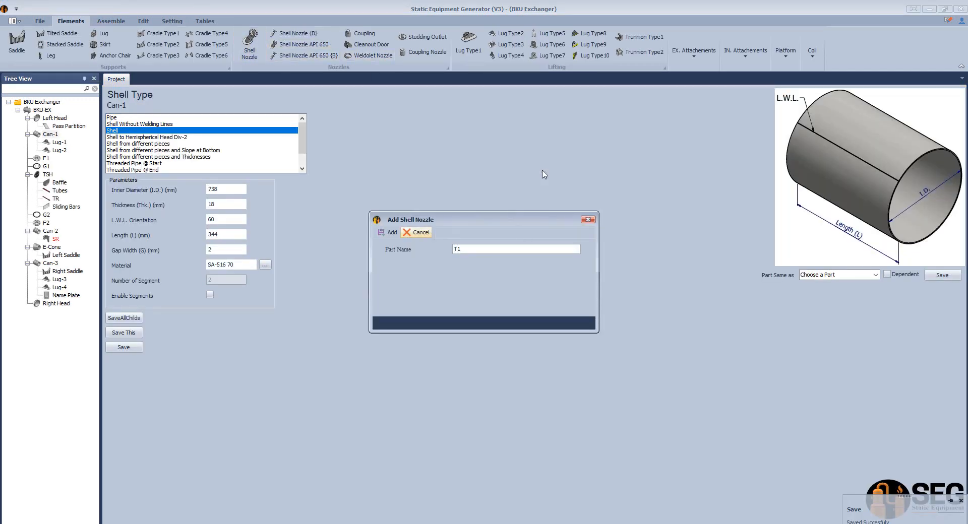
pyautogui.click(387, 232)
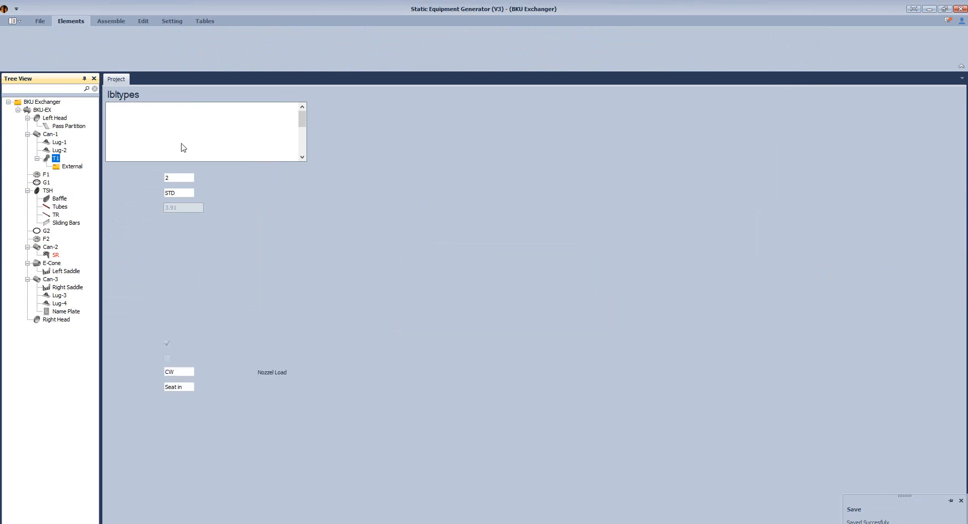
pyautogui.click(181, 189)
pyautogui.click(179, 218)
pyautogui.click(181, 204)
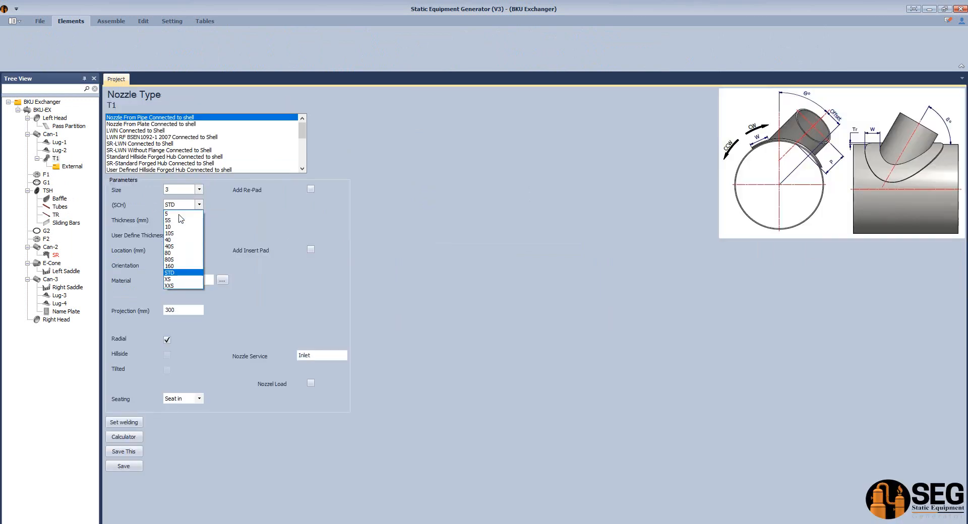
pyautogui.click(182, 265)
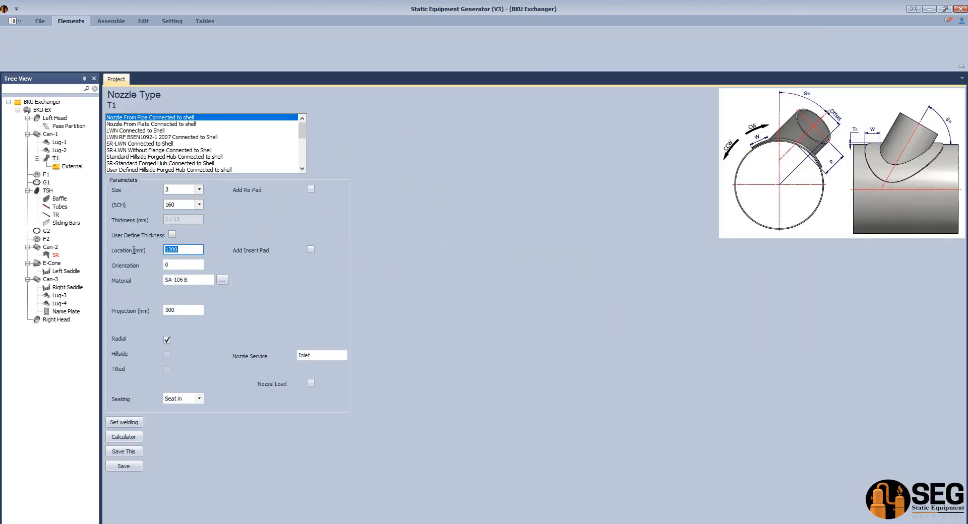
# Give T1 a re-pad 50 mm wide and 18 mm thick, set its service to Tube Side Inlet and save it
pyautogui.click(311, 189)
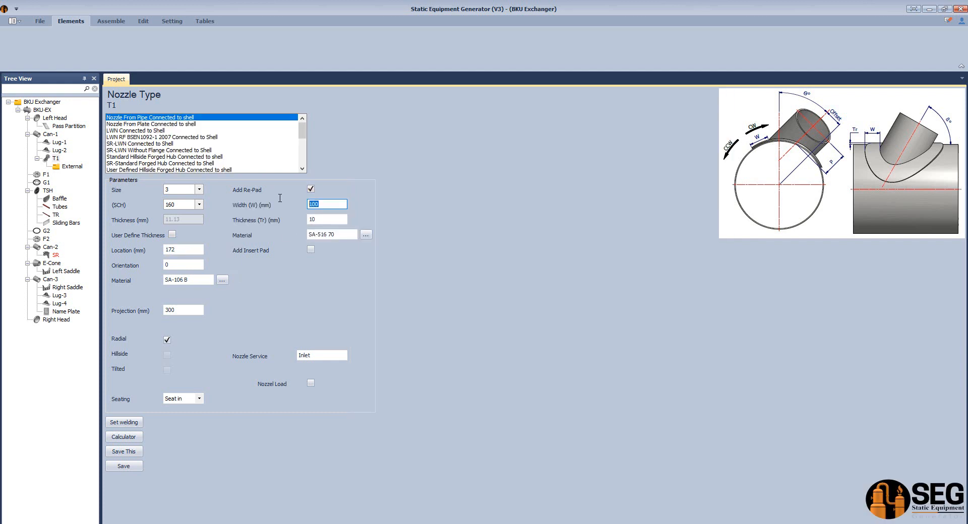
pyautogui.write('50')
pyautogui.press('Tab')
pyautogui.write('1')
pyautogui.click(303, 355)
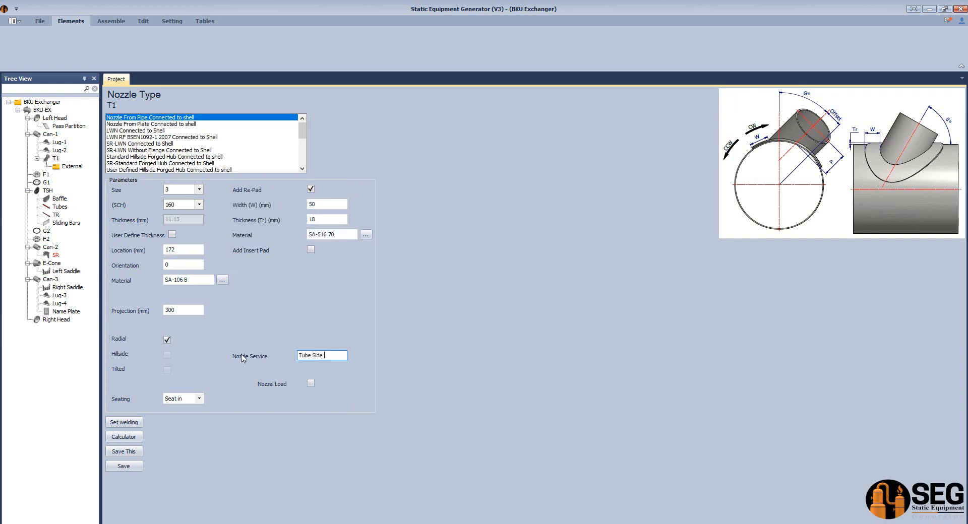
pyautogui.click(123, 467)
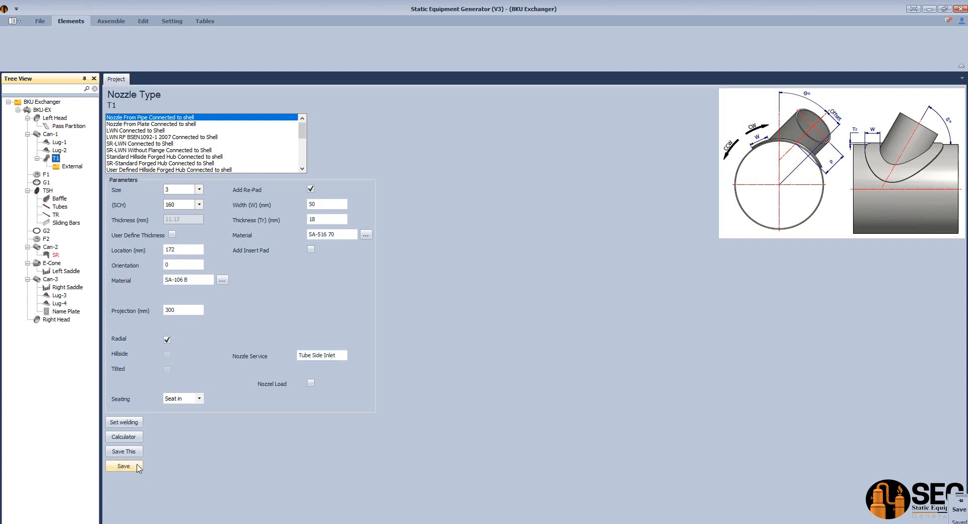
# Add a flange named T1-Flange to the External node of nozzle T1
pyautogui.click(69, 168)
pyautogui.click(151, 41)
pyautogui.write('T')
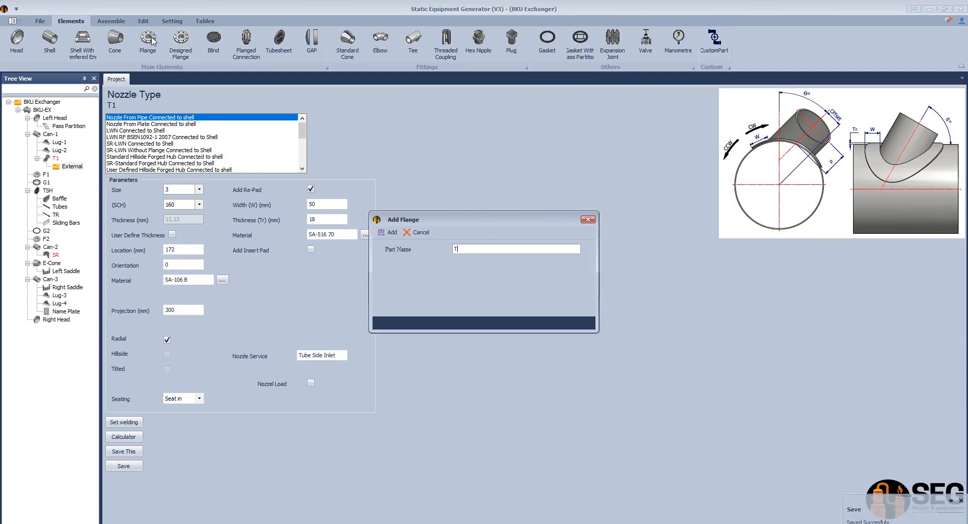
pyautogui.write('1-Flange')
pyautogui.press('Return')
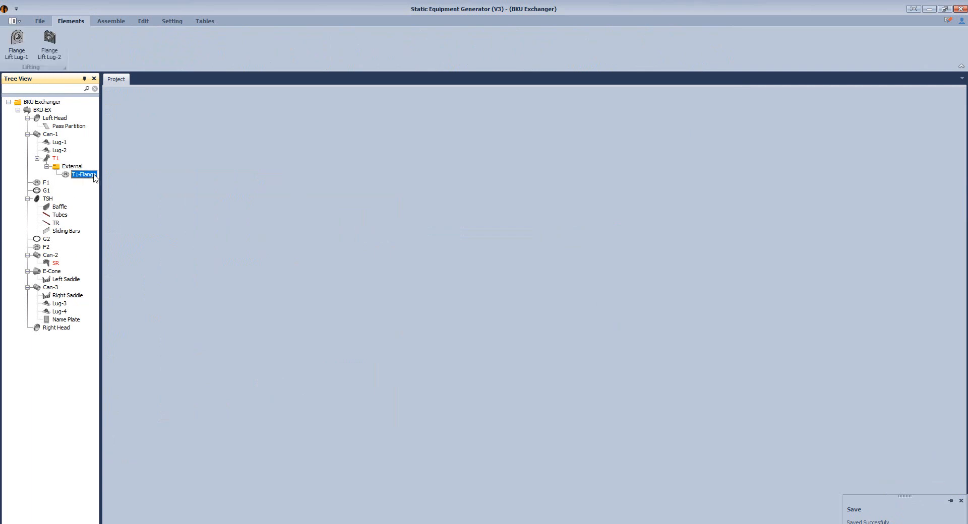
# Configure T1-Flange as WN-RF ASME B16.5 with rating 600, size 3 and pipe schedule 160, and save it
pyautogui.click(152, 150)
pyautogui.click(242, 192)
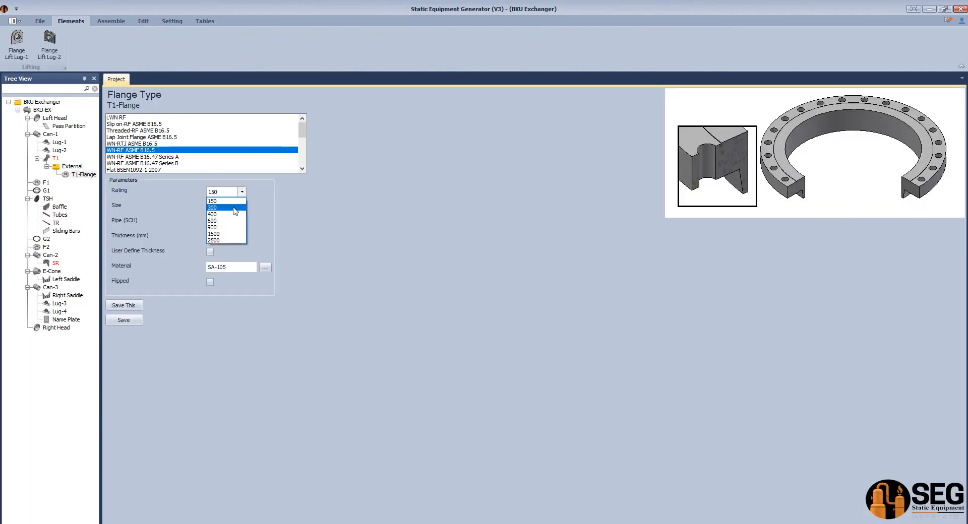
pyautogui.click(216, 229)
pyautogui.click(242, 207)
pyautogui.click(212, 262)
pyautogui.click(242, 222)
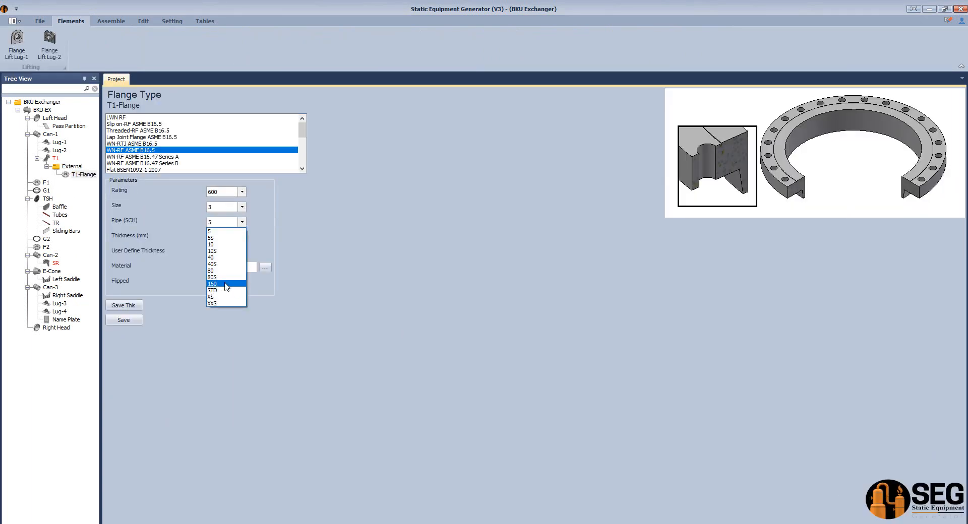
pyautogui.click(222, 285)
pyautogui.click(123, 320)
# Enable nozzle loads on T1 with P 360, Vc 360, Vl 270 kN and Mc 54, Ml 70, Mt 81 kN.m
pyautogui.click(55, 159)
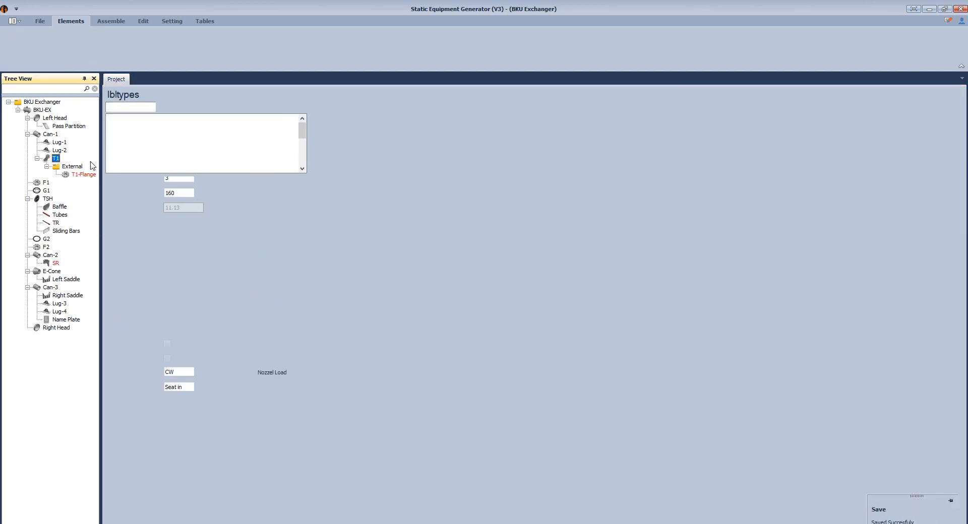
pyautogui.click(325, 399)
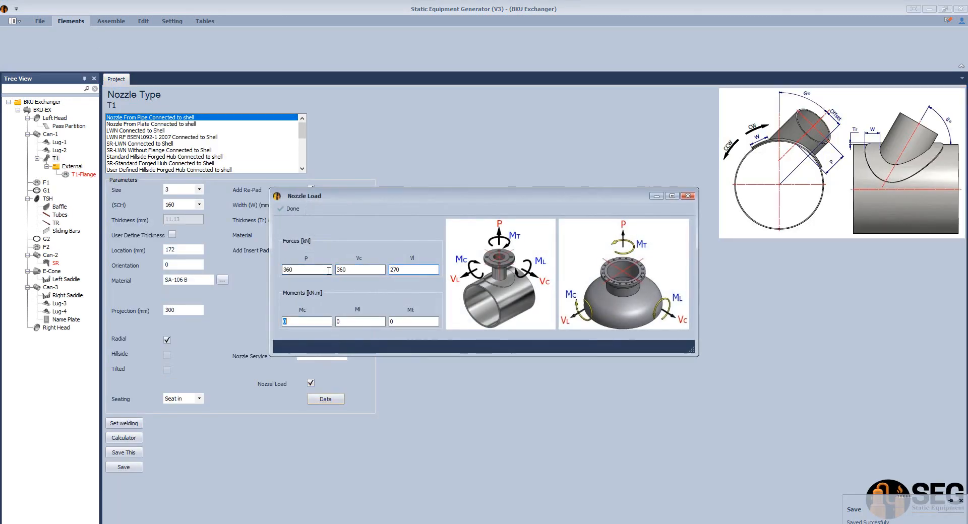
pyautogui.click(290, 208)
# Calculate and save T1's projection for 587 mm from the vessel centerline, and save its welding detail with A 12 mm and B 14 mm
pyautogui.click(123, 438)
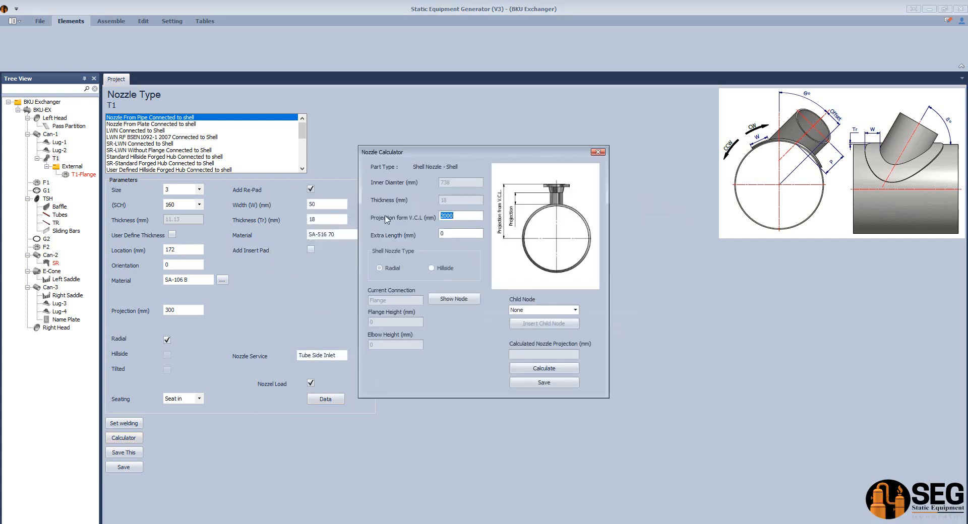
pyautogui.click(544, 369)
pyautogui.click(544, 382)
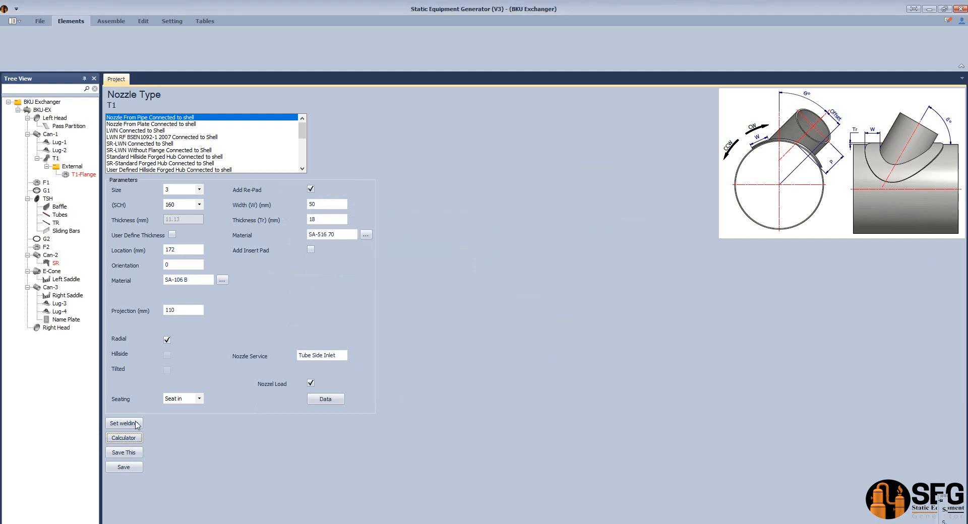
pyautogui.press('Tab')
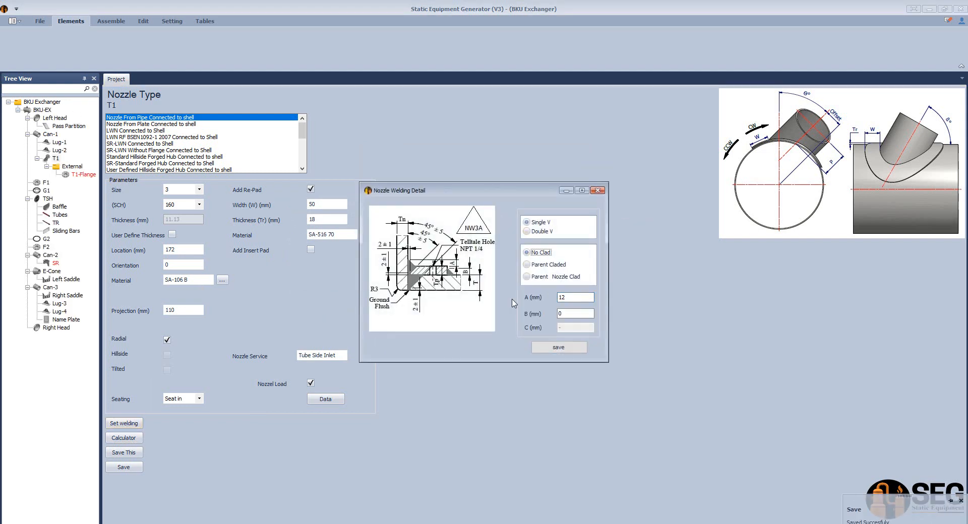
pyautogui.click(559, 347)
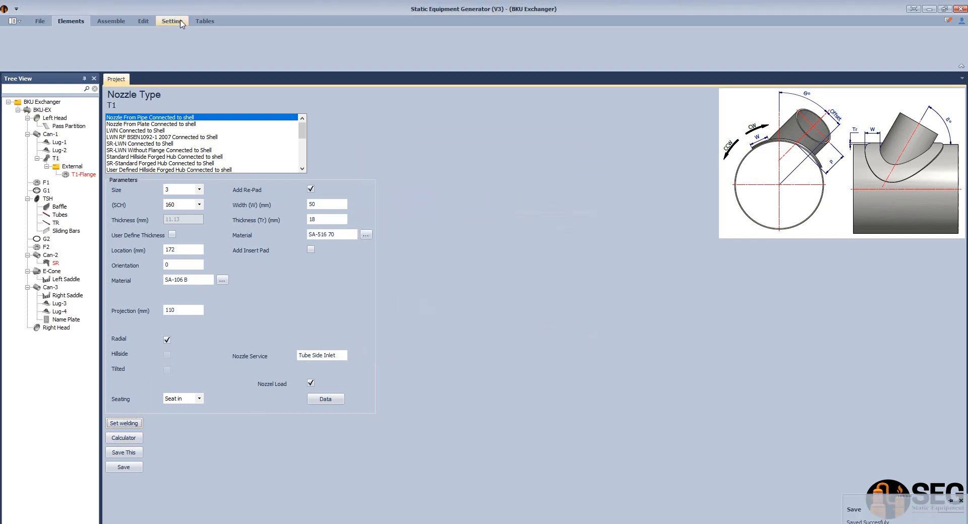
# Review T1's entries in the nozzle load table and the nozzle table
pyautogui.click(171, 21)
pyautogui.click(205, 21)
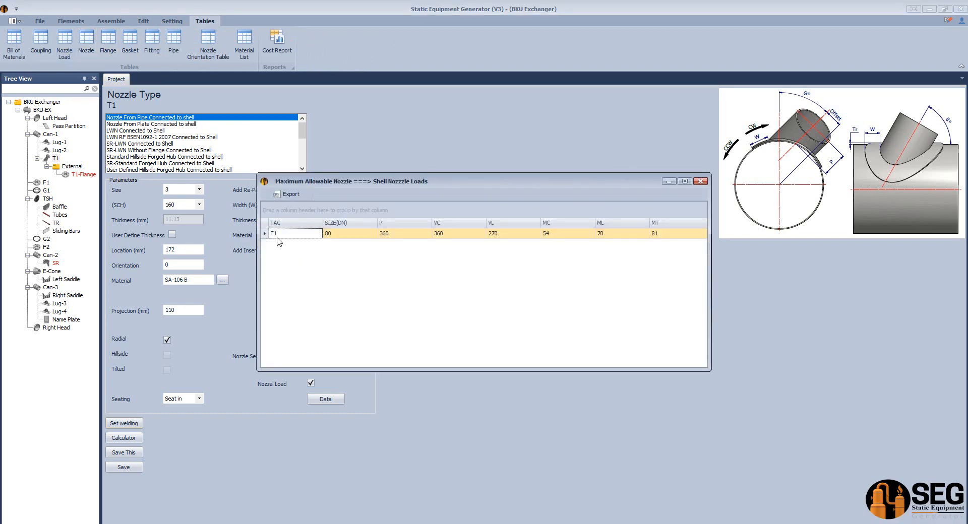
pyautogui.click(700, 181)
pyautogui.click(90, 39)
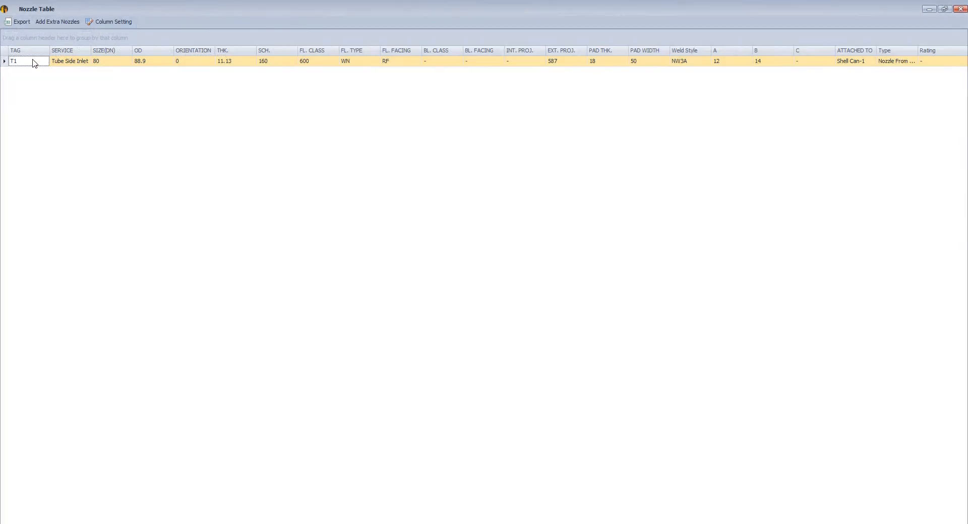
pyautogui.click(961, 9)
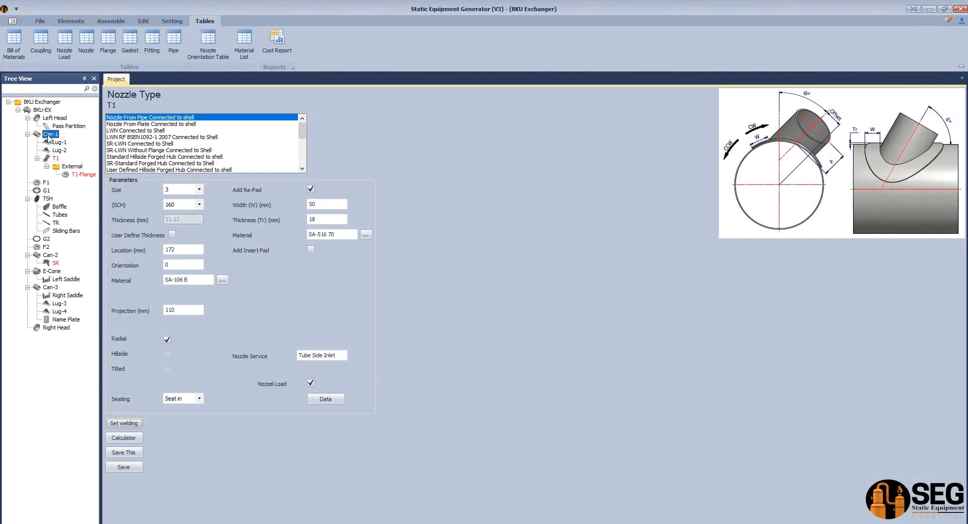
# Add a shell nozzle named T2 to Can-1 with the same parameters as T1
pyautogui.click(71, 21)
pyautogui.click(252, 51)
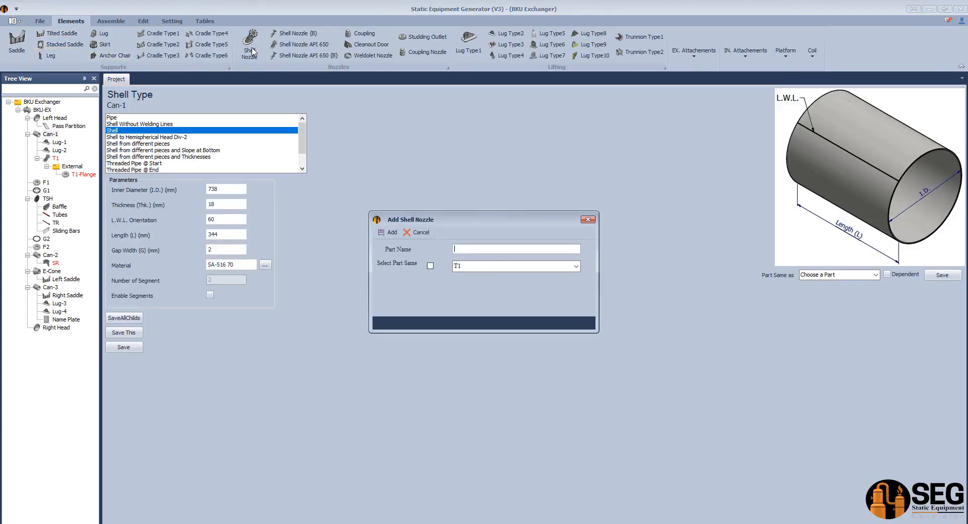
pyautogui.click(386, 232)
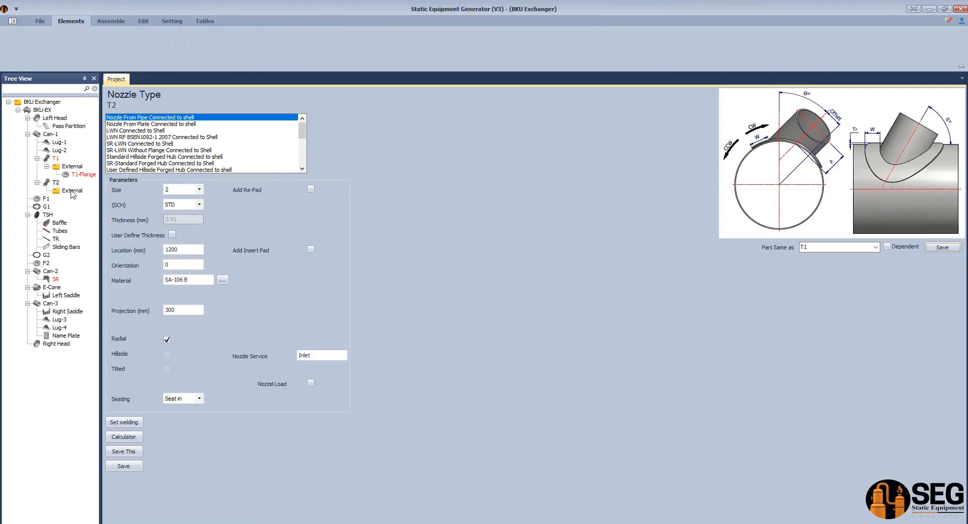
# Add a flange named T2-Flange to T2's External node, same as T1-Flange
pyautogui.click(72, 190)
pyautogui.click(148, 51)
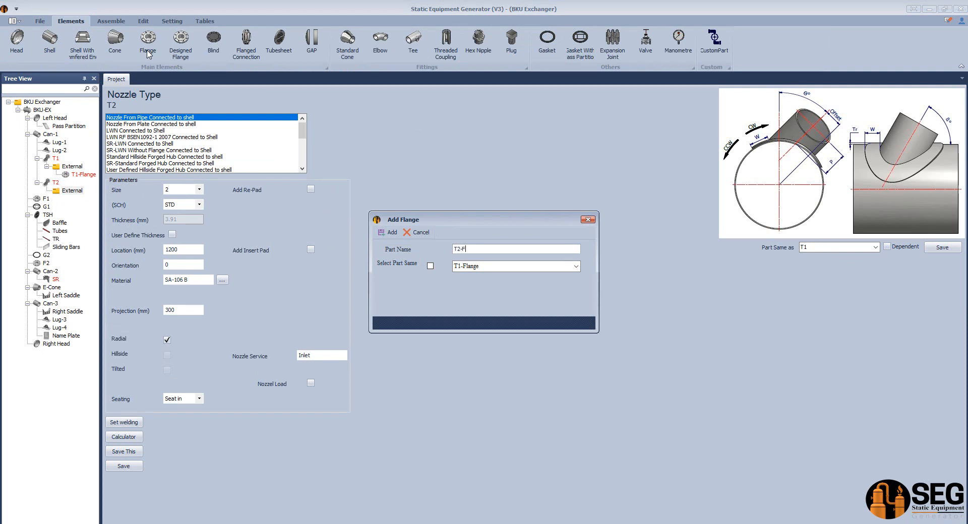
pyautogui.write('T2-Flange')
pyautogui.click(387, 232)
# Set T2's nozzle service to Tube Side Outlet and its size to 4
pyautogui.click(55, 183)
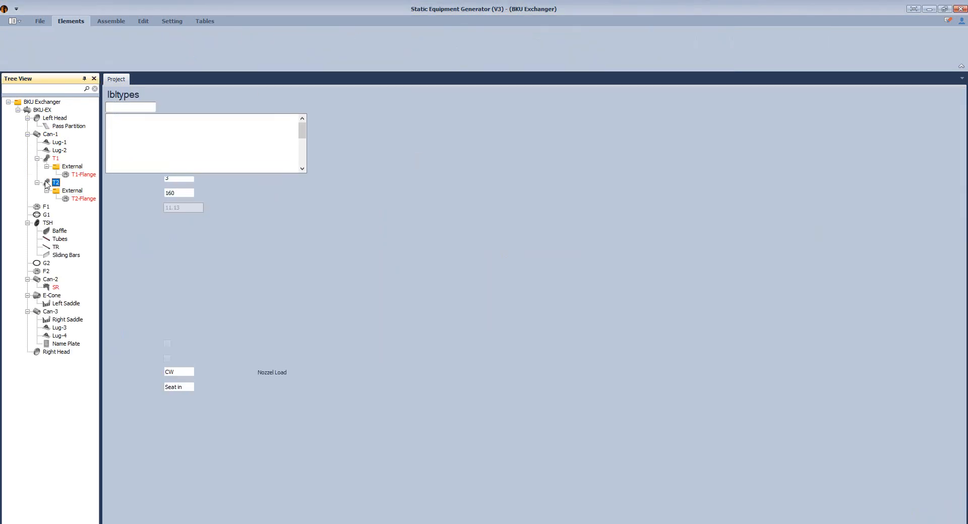
pyautogui.moveTo(343, 359); pyautogui.dragTo(325, 363)
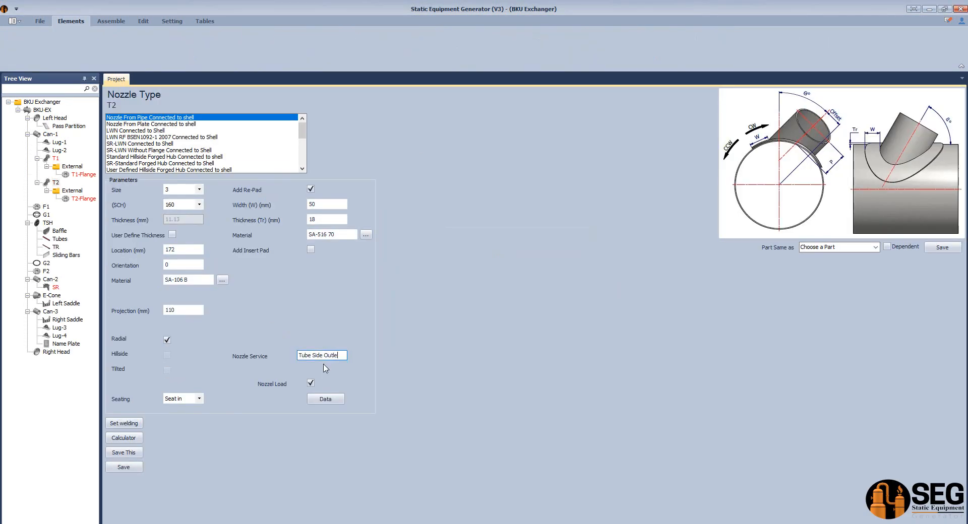
pyautogui.click(200, 190)
pyautogui.click(180, 211)
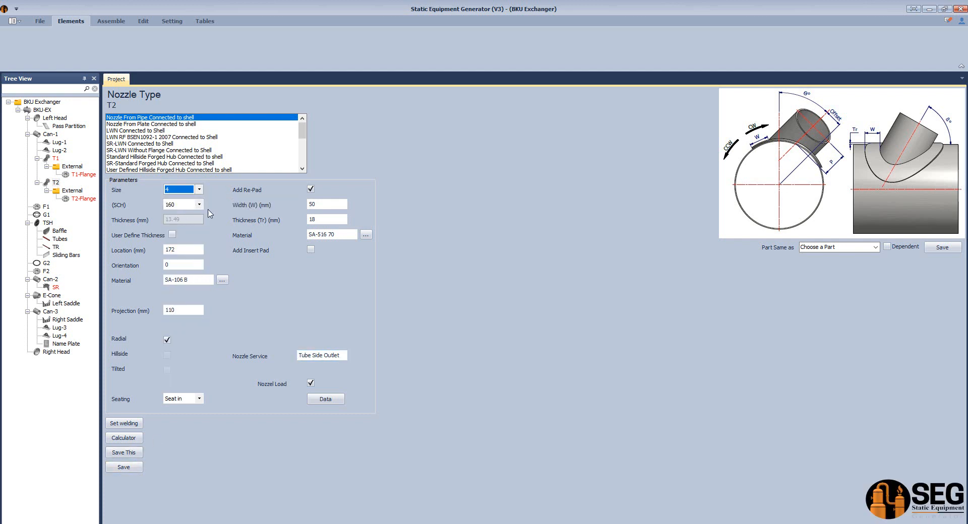
# Set nozzle T2's pipe schedule to 120 and its orientation to 180, and save the nozzle
pyautogui.click(200, 205)
pyautogui.click(180, 275)
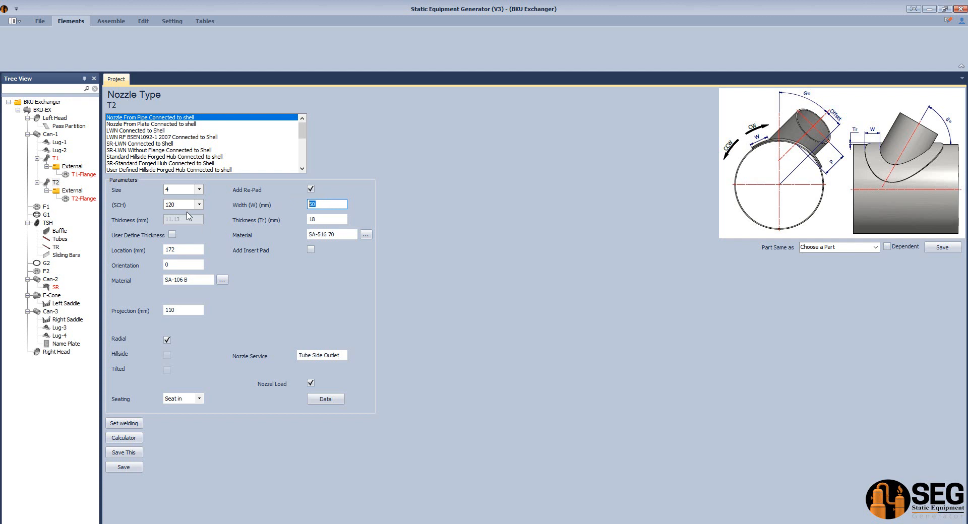
pyautogui.click(189, 251)
pyautogui.doubleClick(182, 264)
pyautogui.write('18')
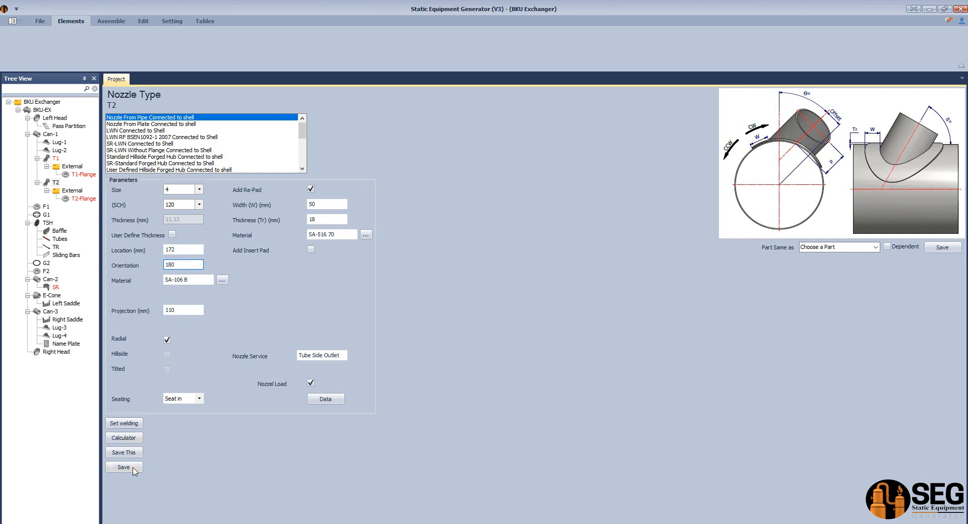
pyautogui.click(134, 468)
# Set T2-Flange to size 4 with pipe schedule 120 and save it
pyautogui.click(83, 199)
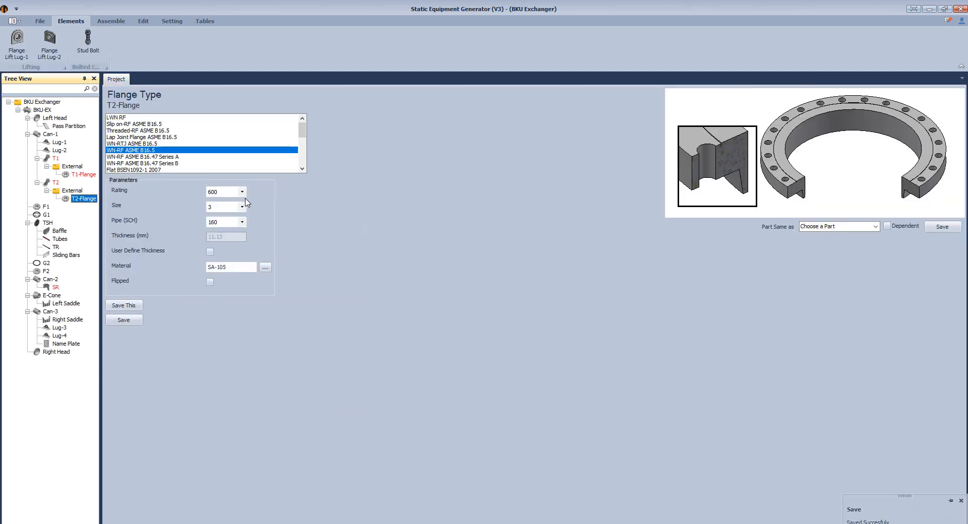
pyautogui.click(242, 207)
pyautogui.click(222, 268)
pyautogui.click(242, 222)
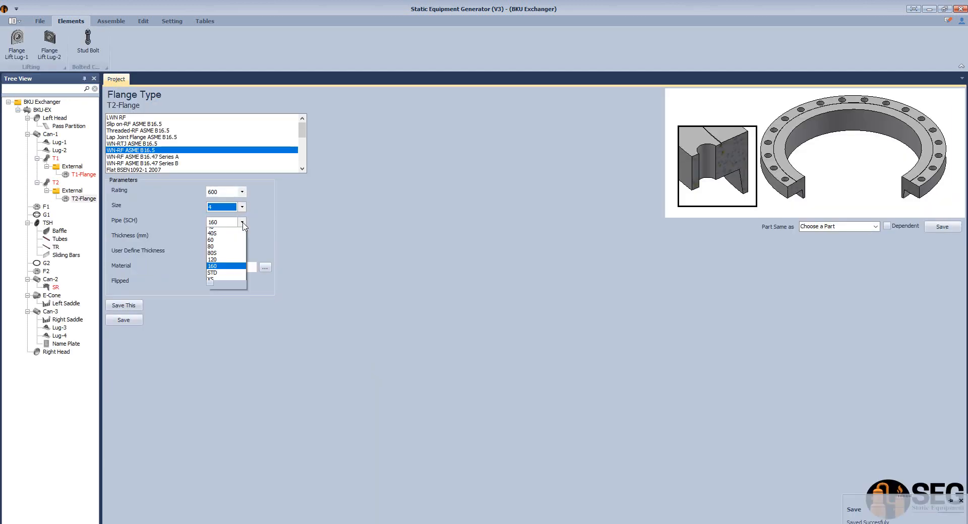
pyautogui.click(222, 259)
pyautogui.click(124, 320)
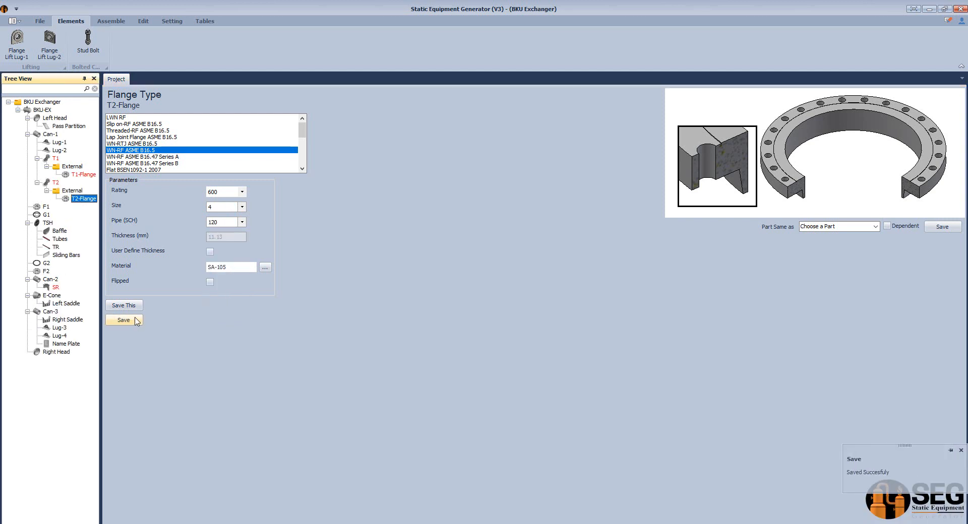
# Set T2's nozzle loads to P 480, Vc 480, Vl 360 kN and Mc 96, Ml 125, Mt 144 kN.m
pyautogui.click(55, 183)
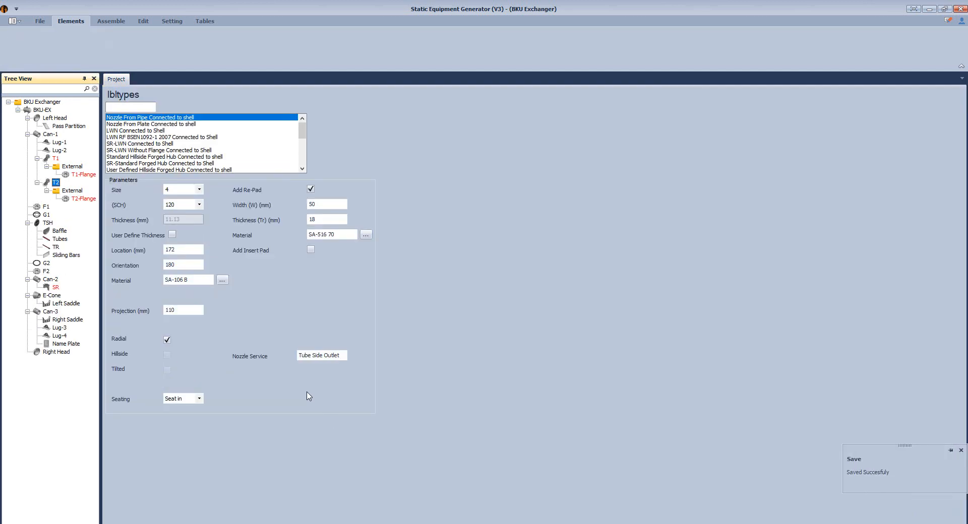
pyautogui.click(316, 399)
pyautogui.write('480')
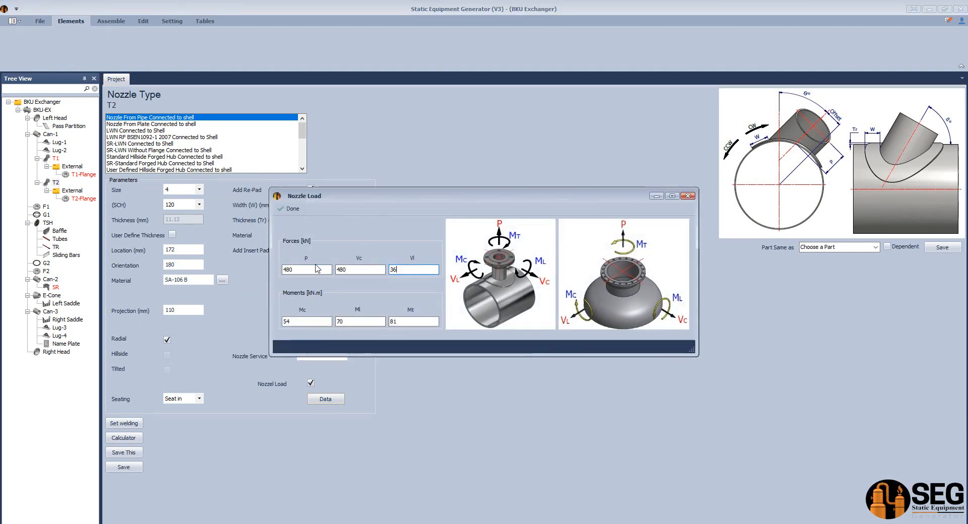
pyautogui.press('Tab')
pyautogui.write('125')
pyautogui.press('Tab')
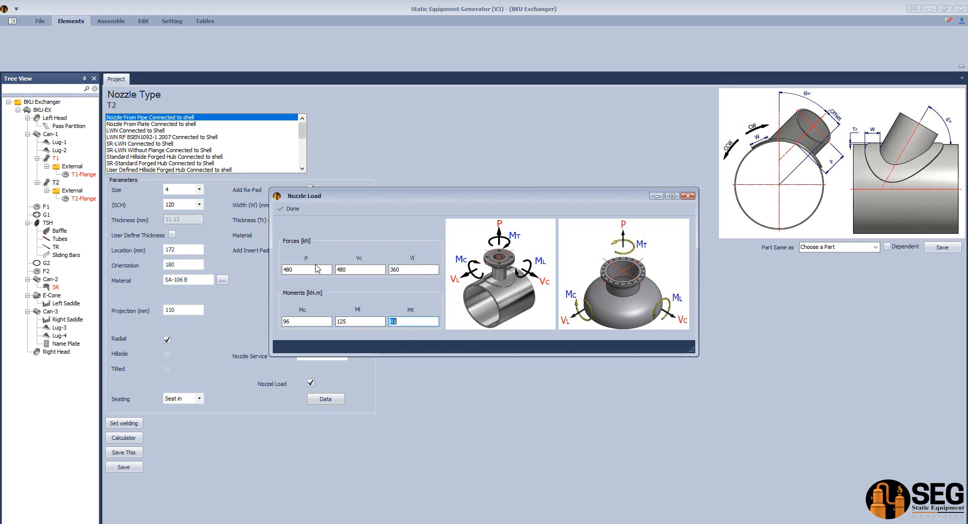
pyautogui.write('144')
pyautogui.click(289, 209)
# Recalculate T2's nozzle projection from the vessel centreline with the nozzle calculator and save the result
pyautogui.click(123, 439)
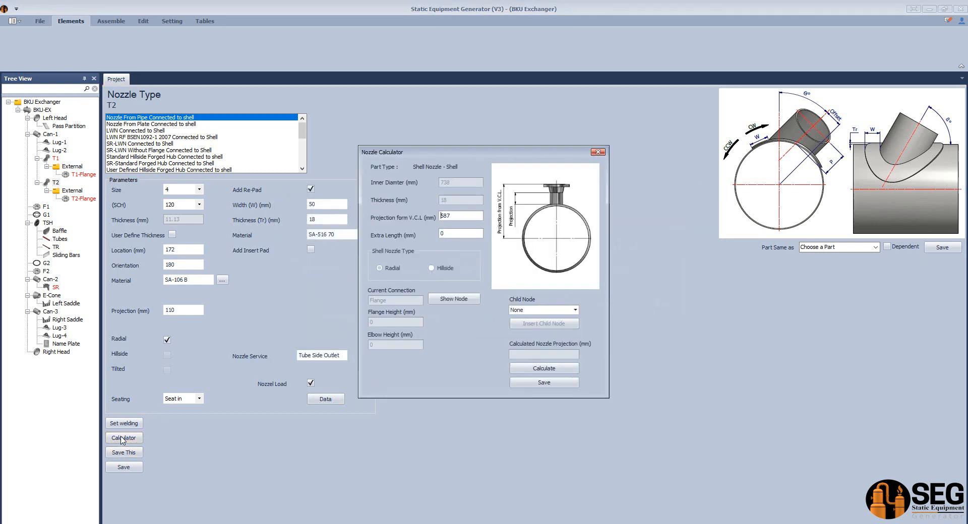
pyautogui.click(544, 368)
pyautogui.click(545, 383)
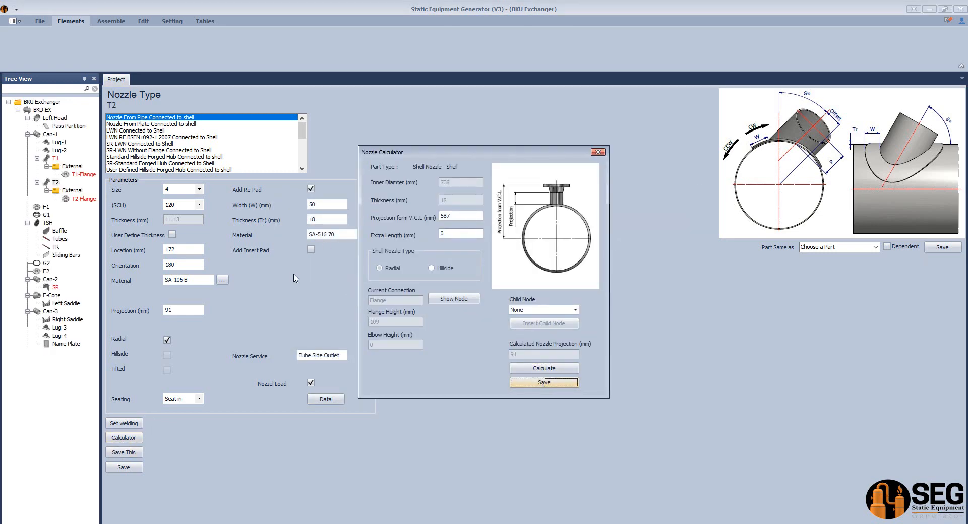
# Save T2's single-V, no-clad nozzle welding detail with dimensions A and B at 14 mm
pyautogui.click(124, 423)
pyautogui.press('Tab')
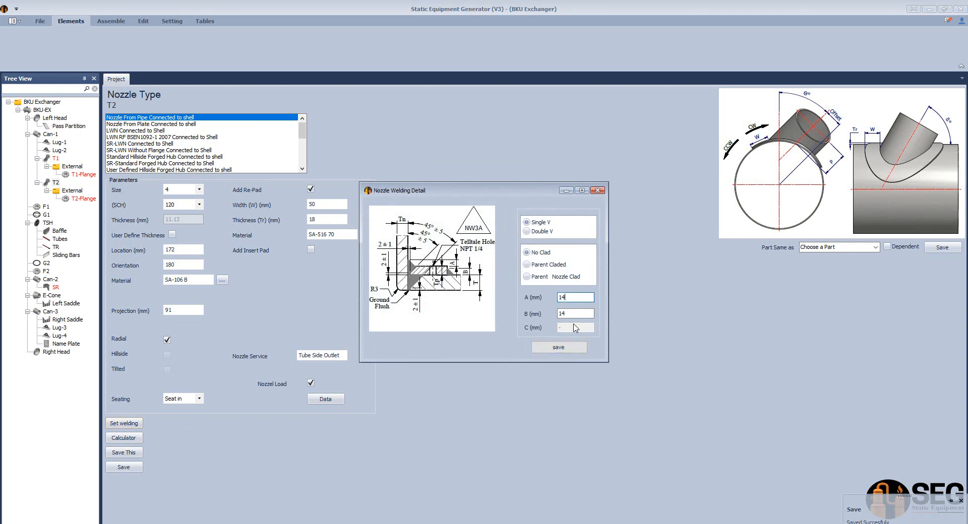
pyautogui.click(559, 347)
# Review the project's nozzle load and nozzle tables
pyautogui.click(111, 21)
pyautogui.click(205, 21)
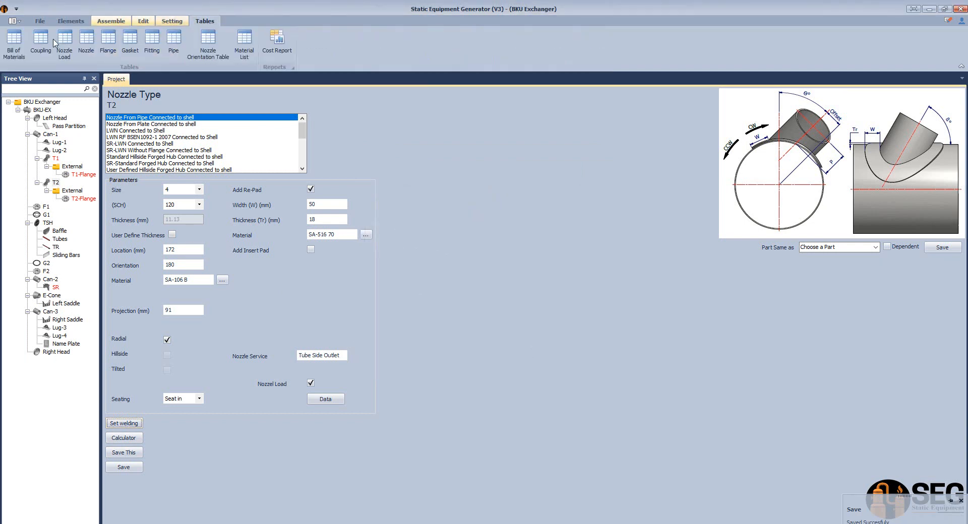
pyautogui.click(704, 183)
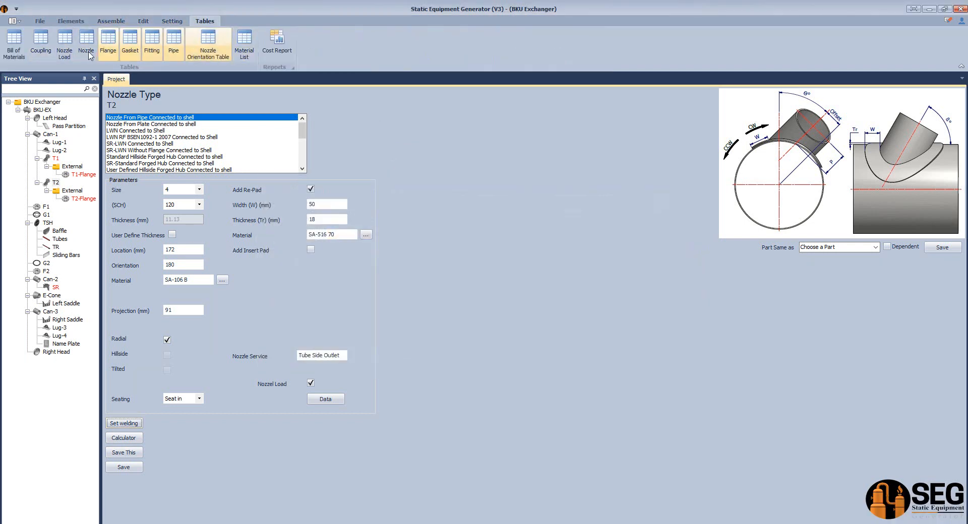
pyautogui.click(86, 43)
pyautogui.click(960, 9)
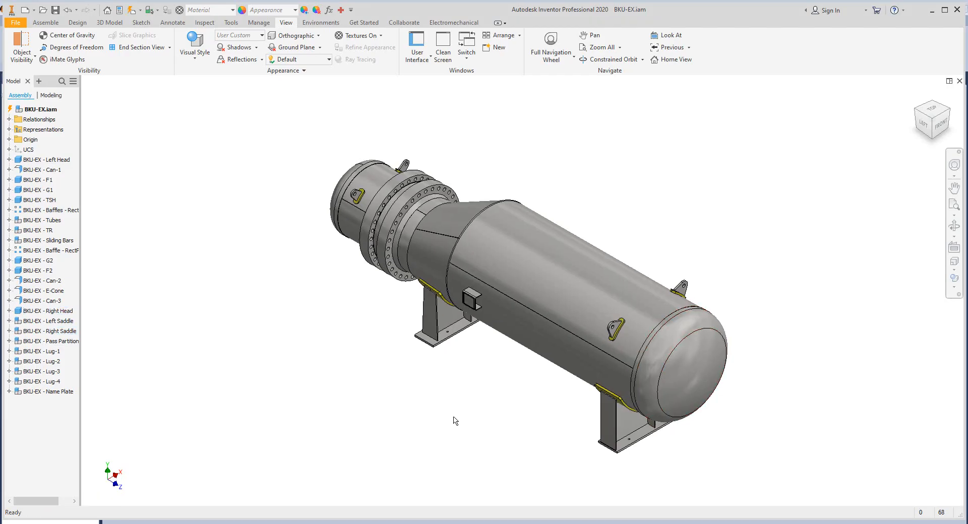
# Switch to Inventor and inspect the T1 and T2 nozzles in a half section view cut through Can-1 at zero offset
pyautogui.press('Home')
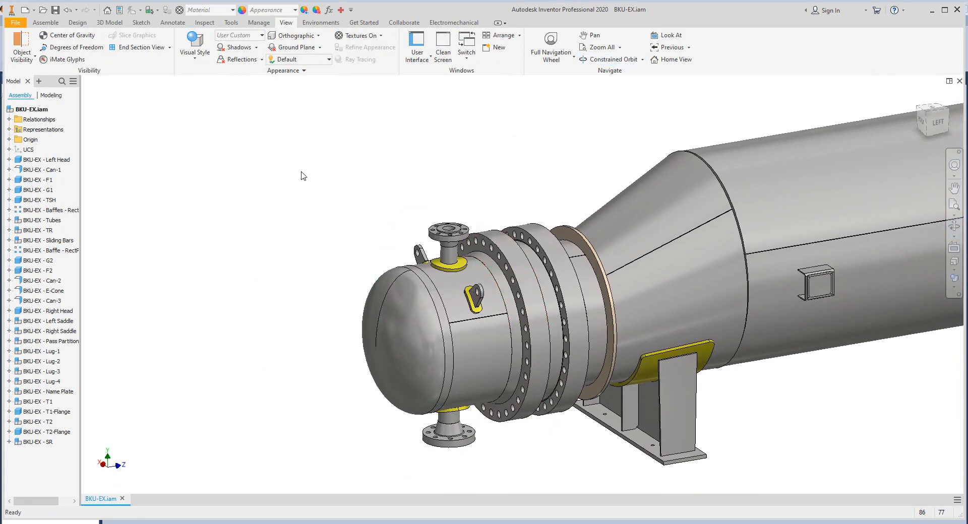
pyautogui.click(171, 47)
pyautogui.click(146, 105)
pyautogui.click(474, 302)
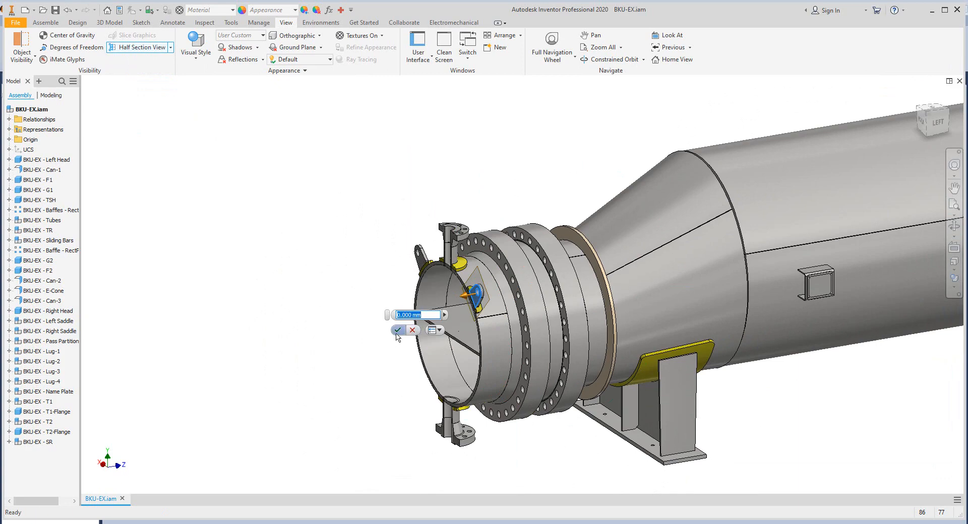
pyautogui.click(398, 332)
pyautogui.press('F4')
pyautogui.moveTo(509, 277); pyautogui.dragTo(471, 289)
# End the section view and inspect the whole exchanger from the left side
pyautogui.click(171, 47)
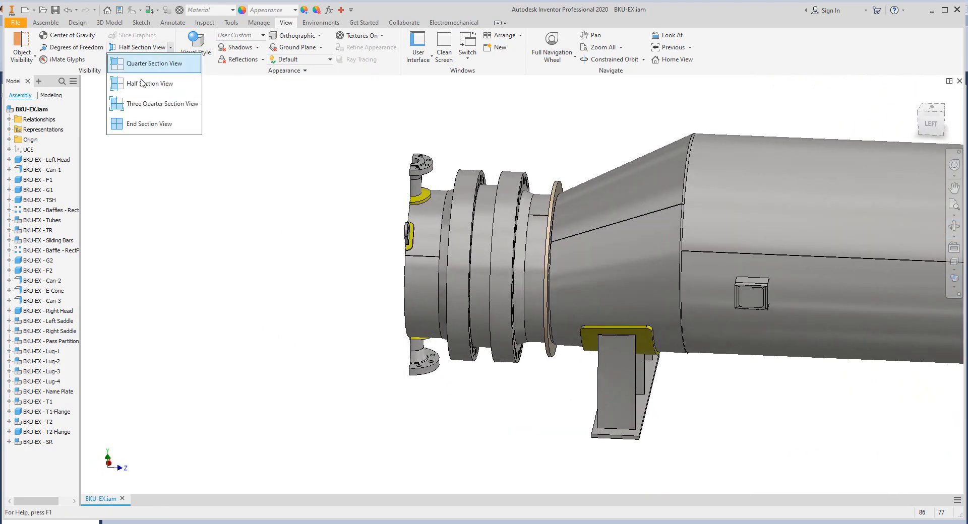
pyautogui.click(147, 126)
pyautogui.scroll(-3, 383, 306)
pyautogui.scroll(4, 486, 322)
pyautogui.scroll(-3, 486, 321)
pyautogui.moveTo(487, 322); pyautogui.dragTo(511, 354, button='middle')
pyautogui.click(932, 126)
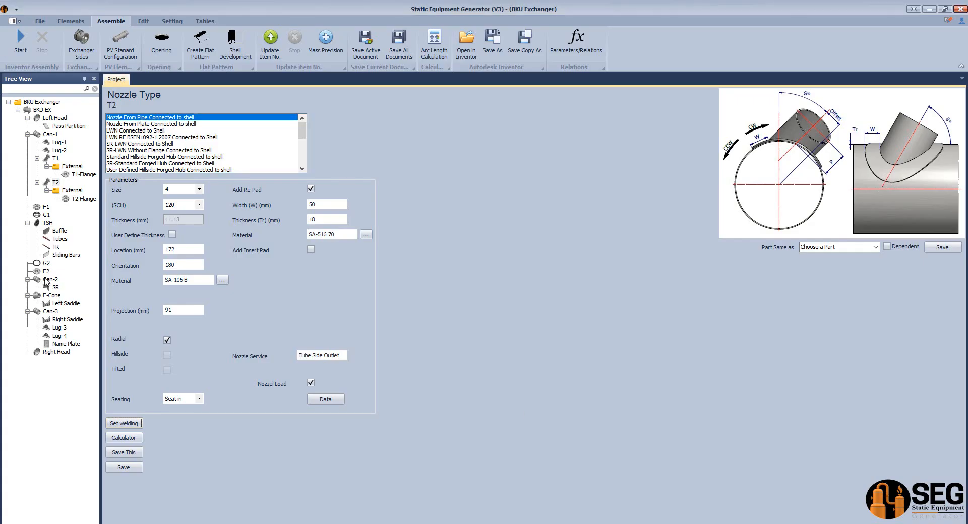
# Switch back to Static Equipment Generator and add a shell nozzle named N1 to Can-2
pyautogui.click(49, 279)
pyautogui.click(71, 20)
pyautogui.click(255, 46)
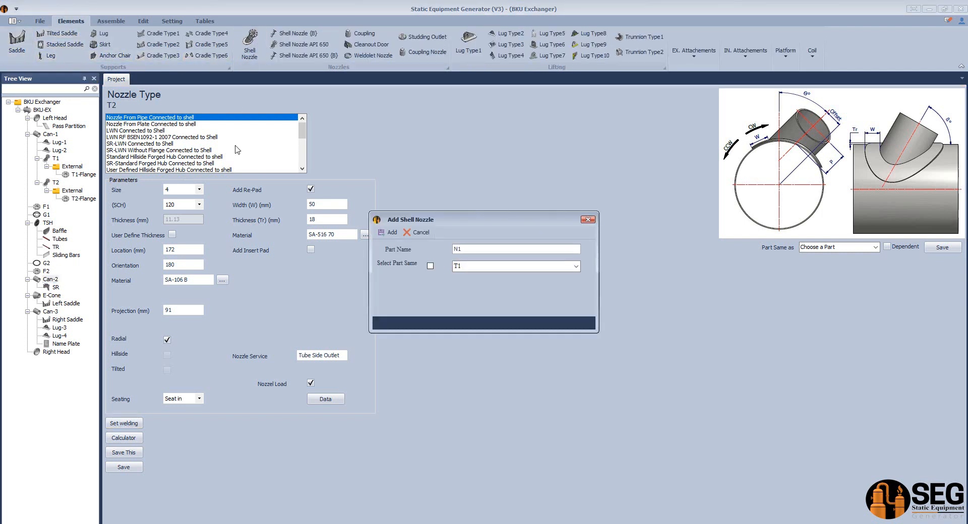
pyautogui.click(388, 233)
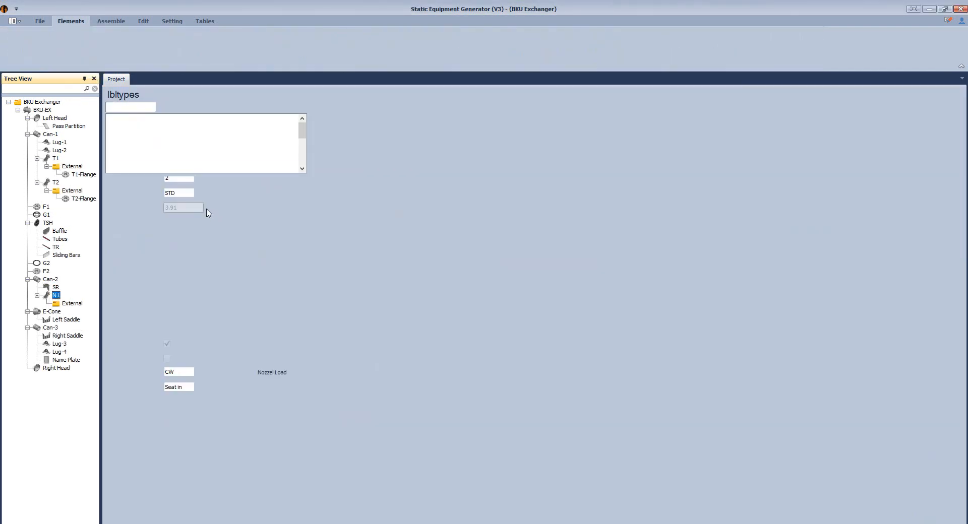
# Set N1's pipe schedule to 160, location to 196 mm and nozzle service to Shell Side Inlet, and save it
pyautogui.click(200, 206)
pyautogui.click(179, 267)
pyautogui.moveTo(188, 249); pyautogui.dragTo(119, 242)
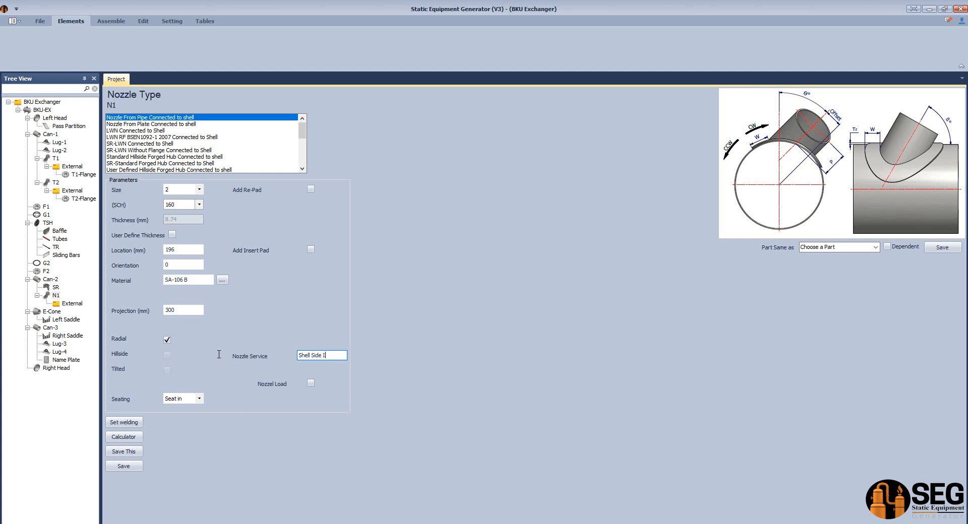
pyautogui.click(124, 466)
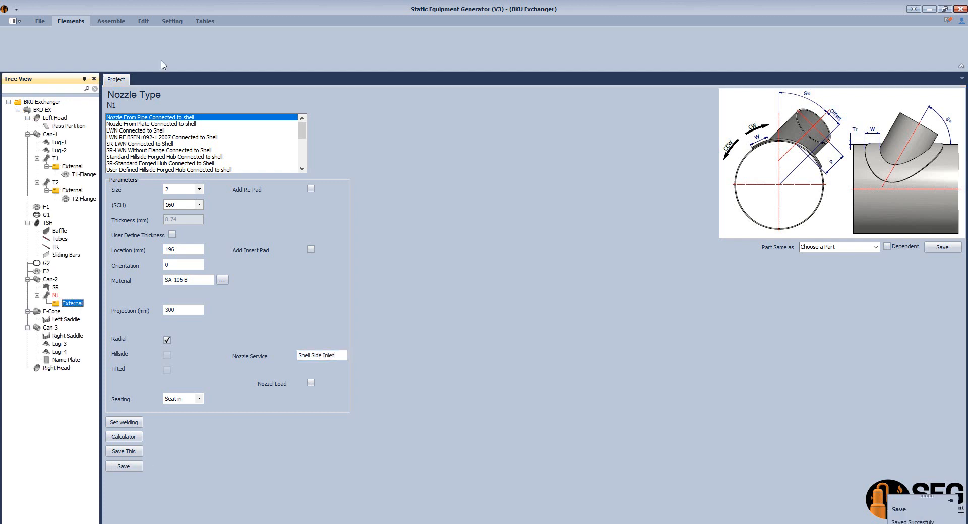
# Add a flange named N1-Flange to nozzle N1's External node and open its parameters
pyautogui.click(156, 44)
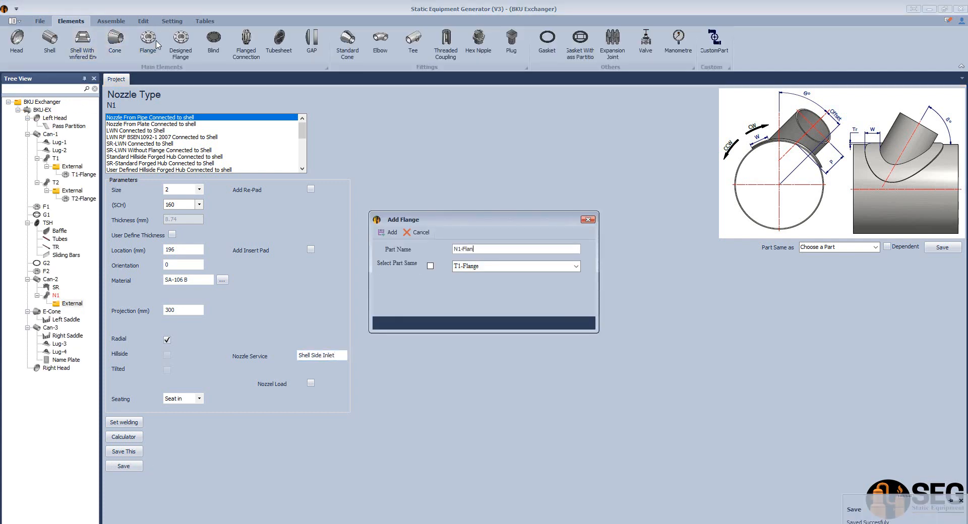
pyautogui.click(388, 233)
pyautogui.click(89, 313)
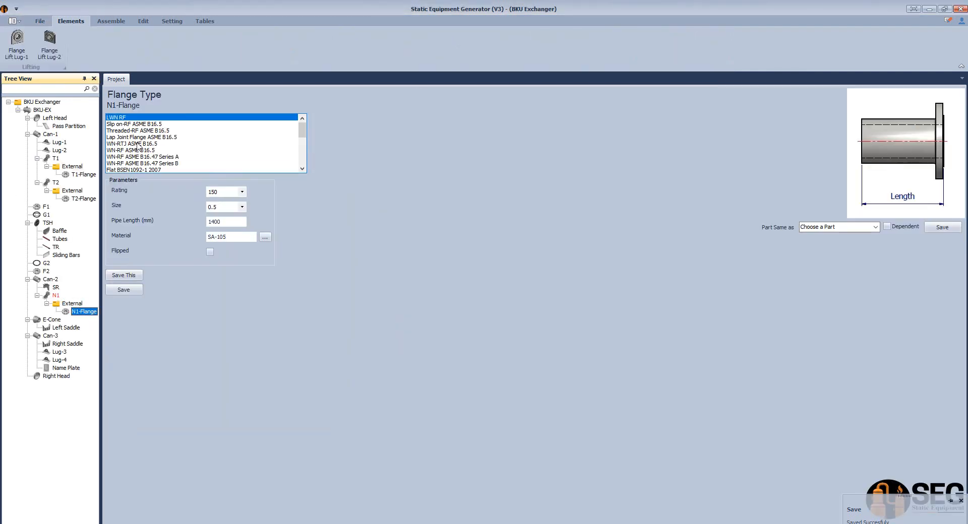
# Define N1-Flange as WN-RF ASME B16.5 with rating 600, size 2 and pipe schedule 160, and save it
pyautogui.click(144, 151)
pyautogui.click(242, 193)
pyautogui.click(226, 219)
pyautogui.click(242, 208)
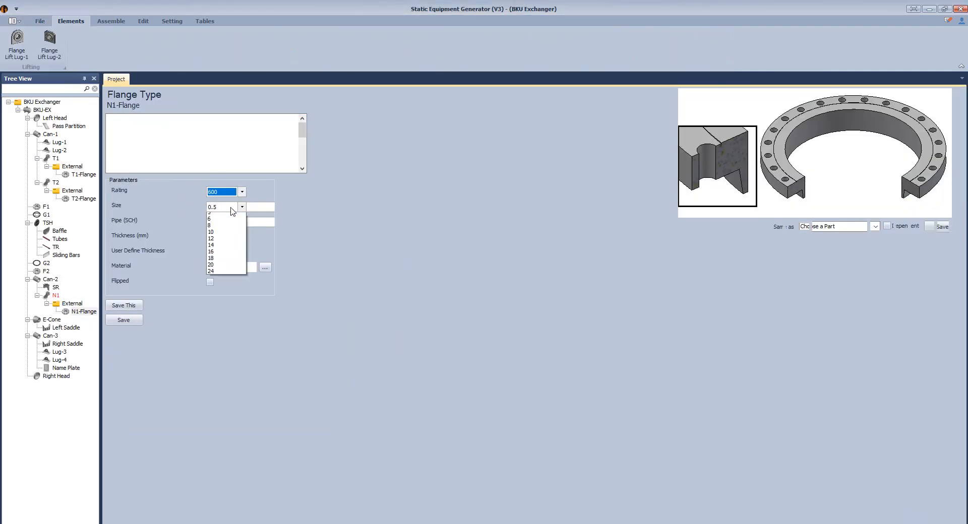
pyautogui.click(227, 247)
pyautogui.click(242, 223)
pyautogui.click(227, 287)
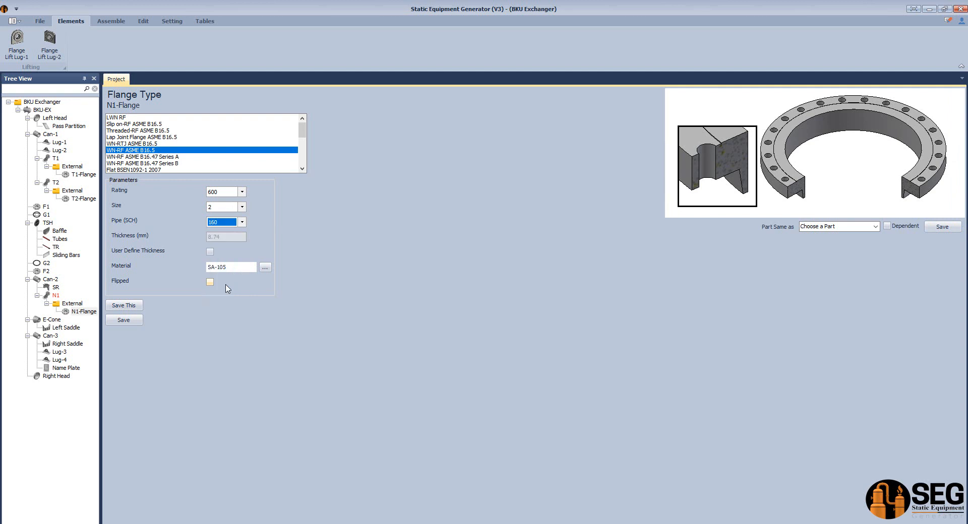
pyautogui.click(124, 321)
# Enable N1's nozzle load with P 240, Vc 240, Vl 180 kN and Mc 24, Ml 31, Mt 36 kN.m
pyautogui.click(56, 295)
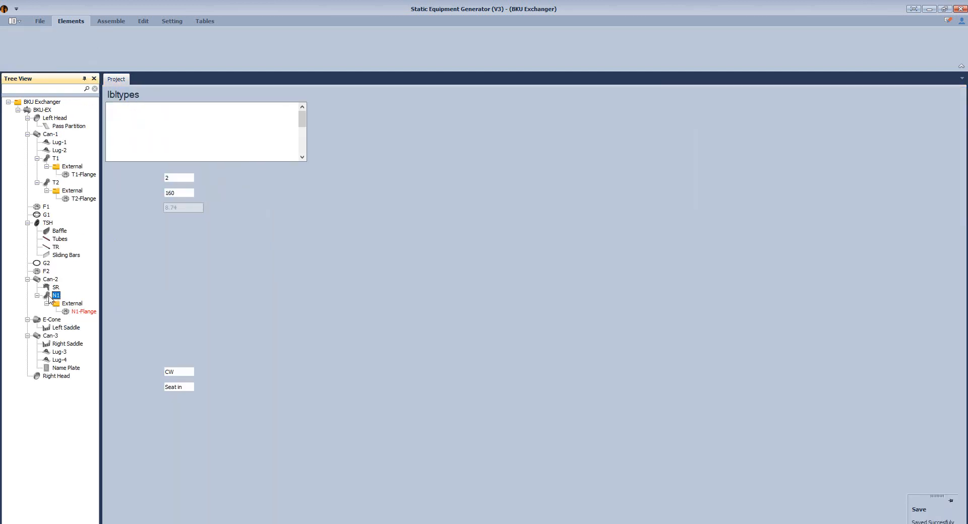
pyautogui.click(311, 384)
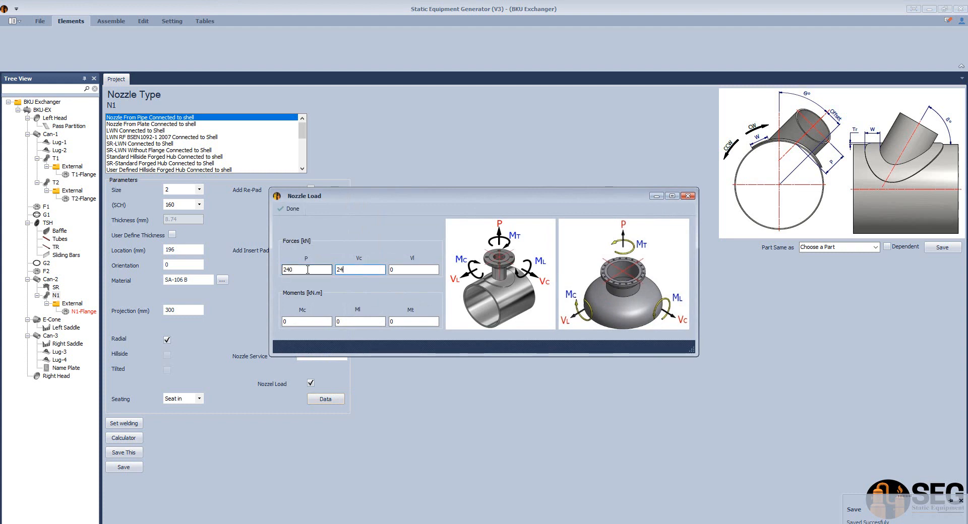
pyautogui.write('180')
pyautogui.press('Tab')
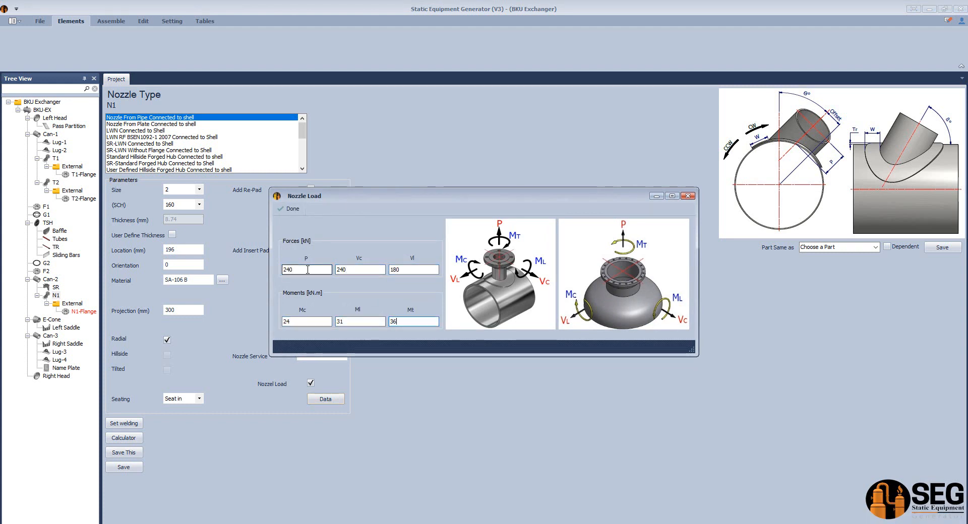
pyautogui.click(290, 209)
# Calculate N1's nozzle projection from the vessel centreline with the nozzle calculator and save the nozzle
pyautogui.click(123, 437)
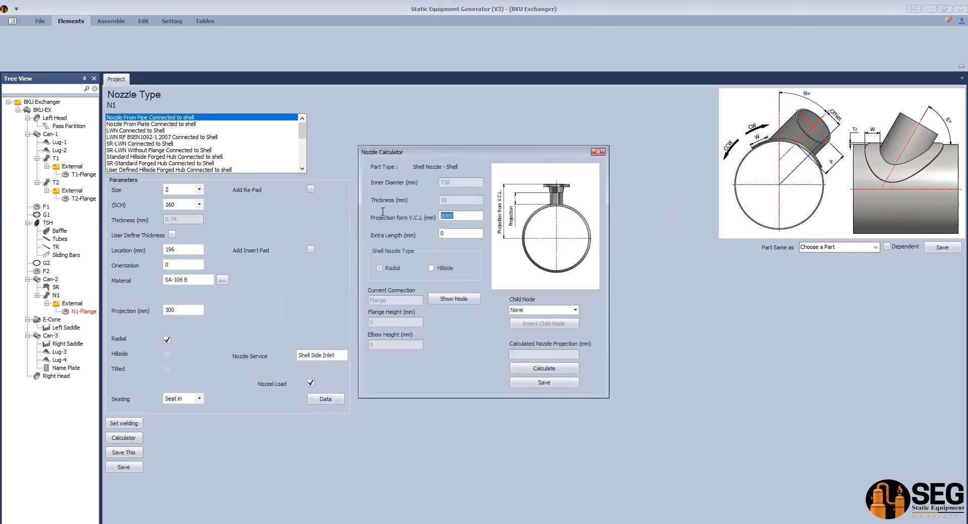
pyautogui.click(544, 382)
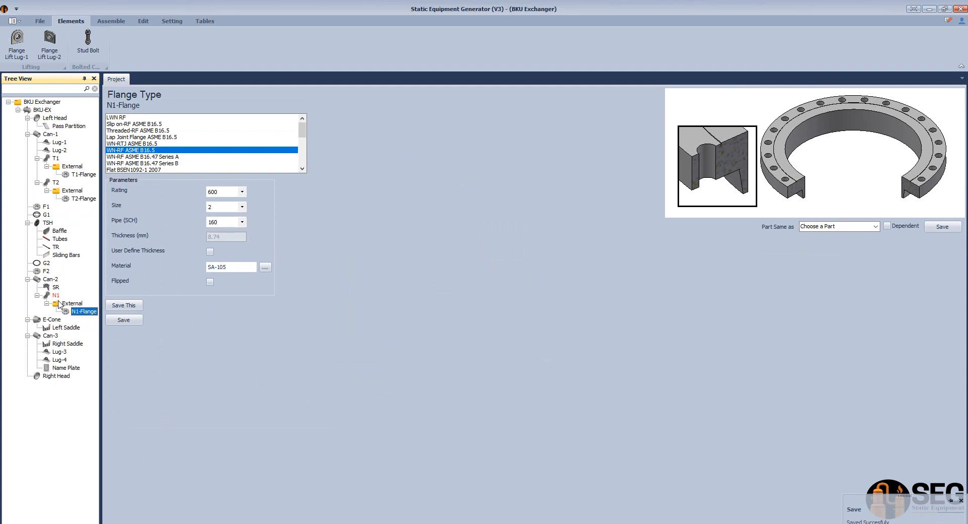
pyautogui.click(56, 295)
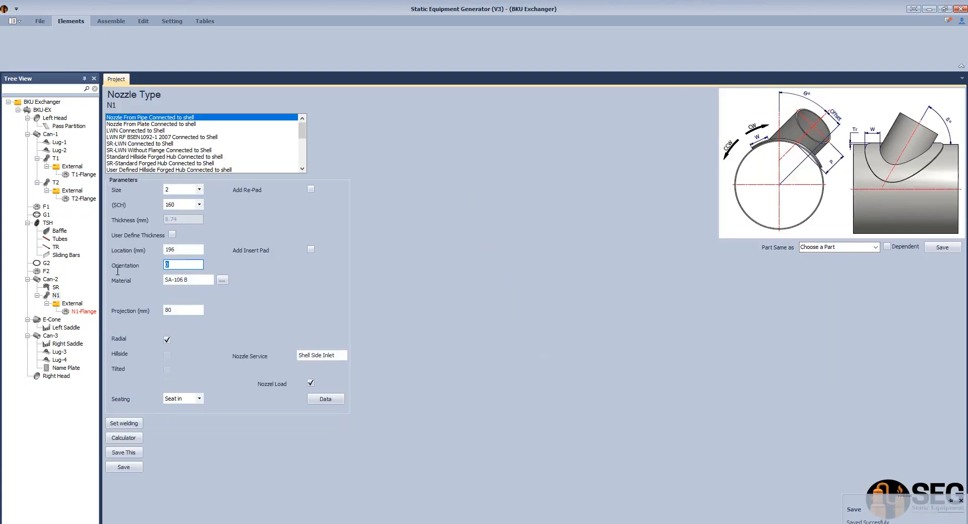
pyautogui.click(123, 468)
# Add a shell nozzle named N2 to Can-3
pyautogui.click(50, 336)
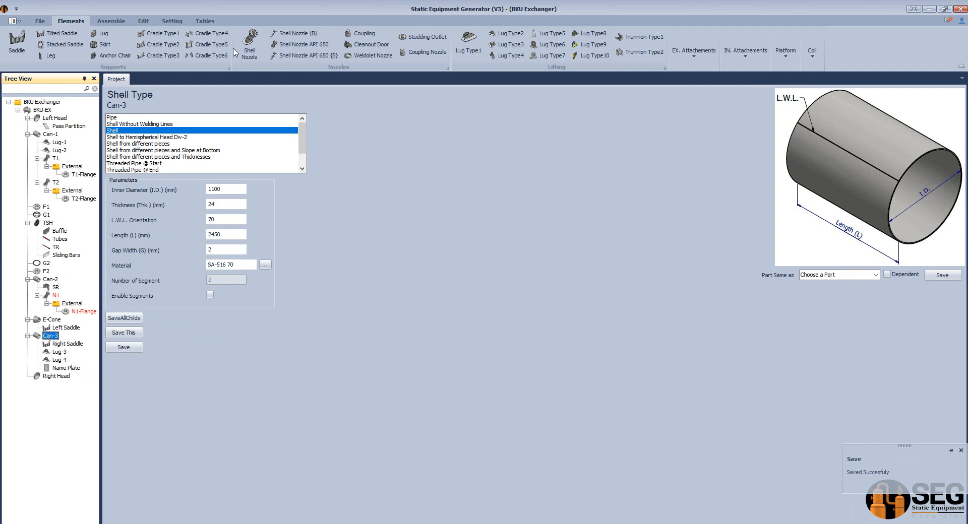
pyautogui.click(249, 47)
pyautogui.click(391, 232)
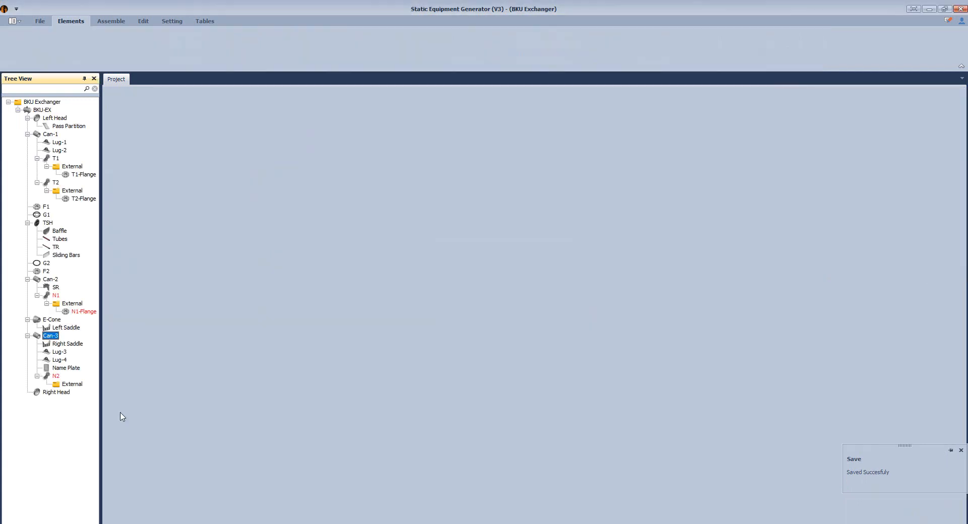
# Set nozzle N2 to size 3, schedule 160, and add a re-pad 65 mm wide and 20 mm thick
pyautogui.click(199, 190)
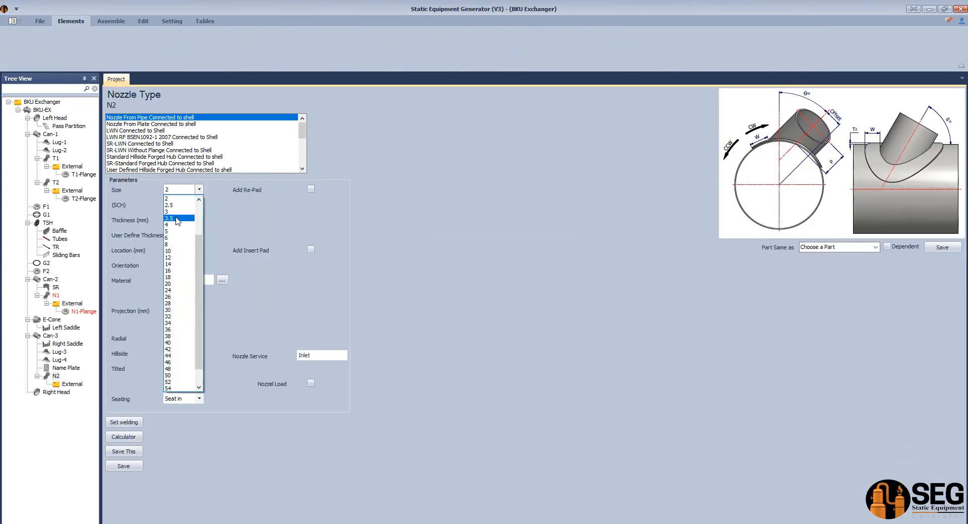
pyautogui.click(173, 214)
pyautogui.click(198, 206)
pyautogui.click(174, 266)
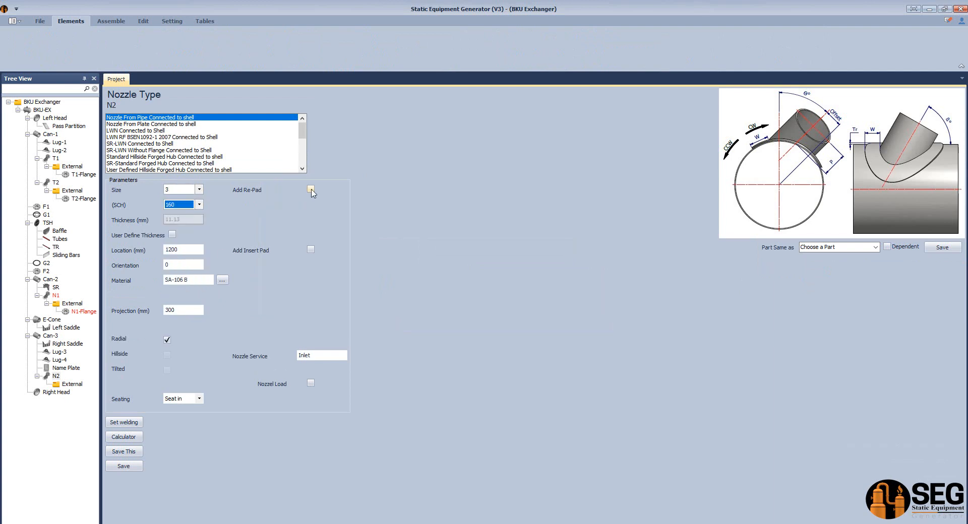
pyautogui.click(311, 189)
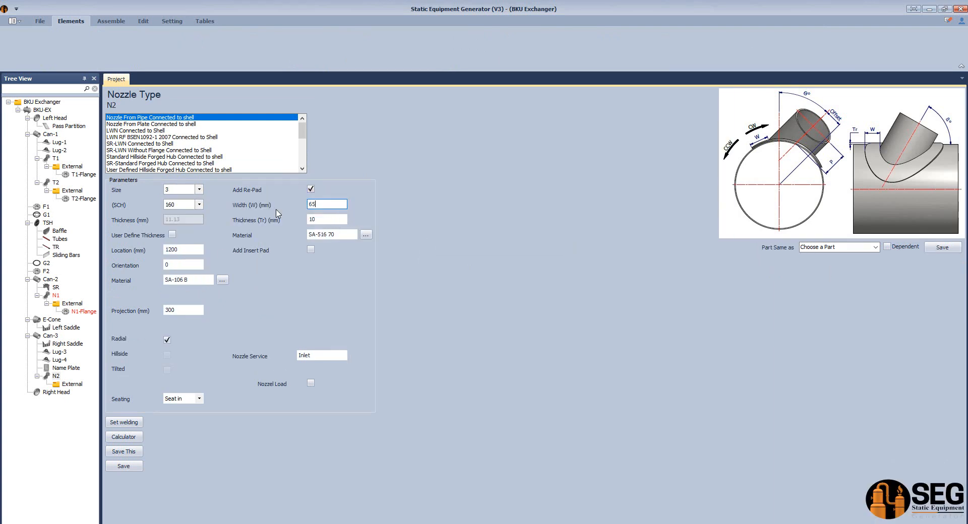
pyautogui.press('Tab')
# Set N2's location to 1225 mm and its nozzle service to Shell Side Outlet, and save the nozzle
pyautogui.click(125, 250)
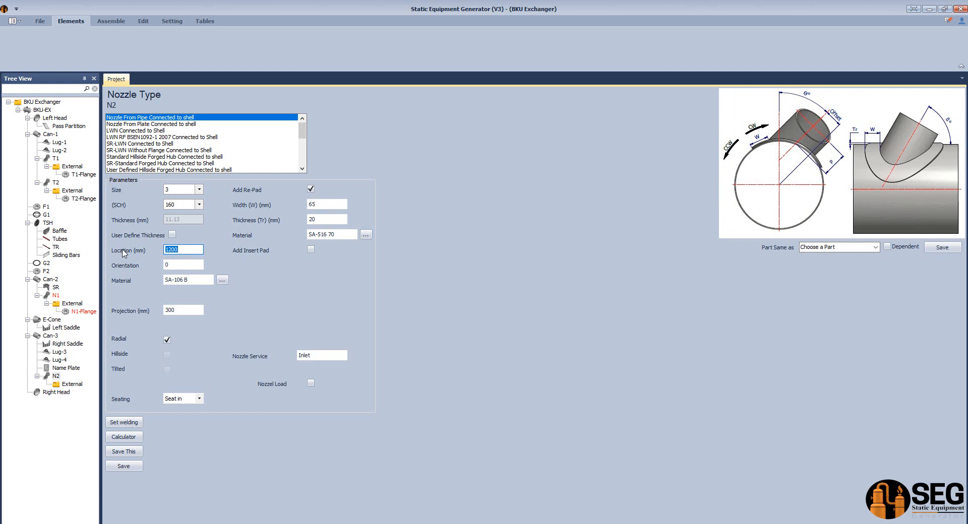
pyautogui.press('Tab')
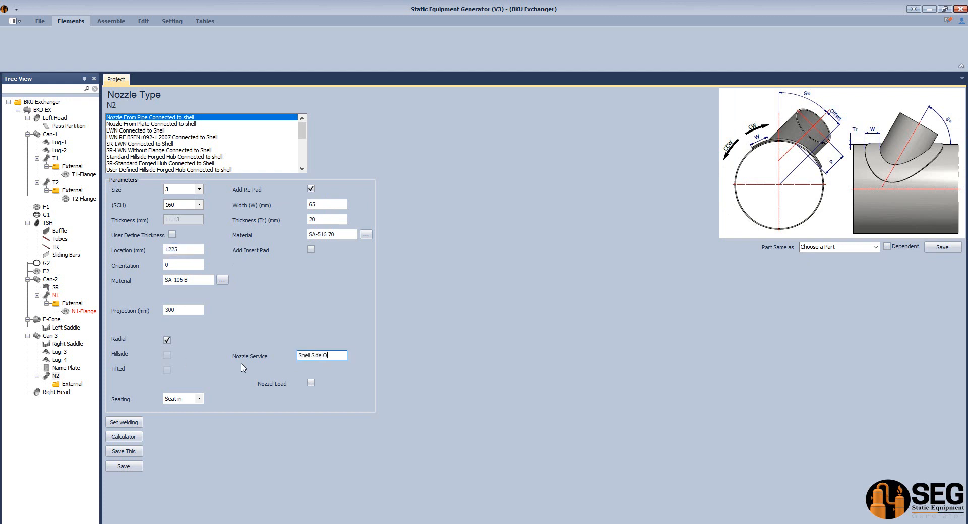
pyautogui.click(123, 466)
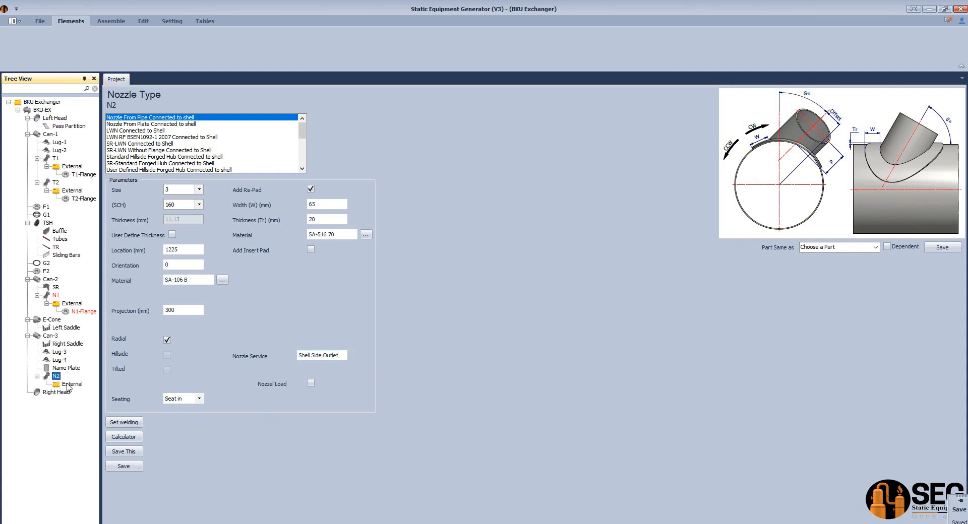
# Add a flange named N2-Flange to the External node of nozzle N2
pyautogui.click(70, 384)
pyautogui.click(147, 43)
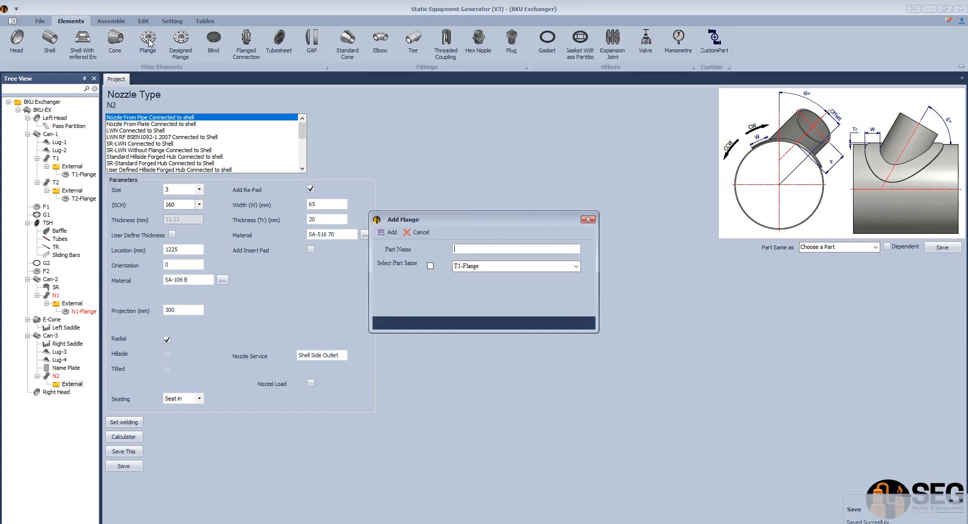
pyautogui.write('N2-Flange')
pyautogui.press('Return')
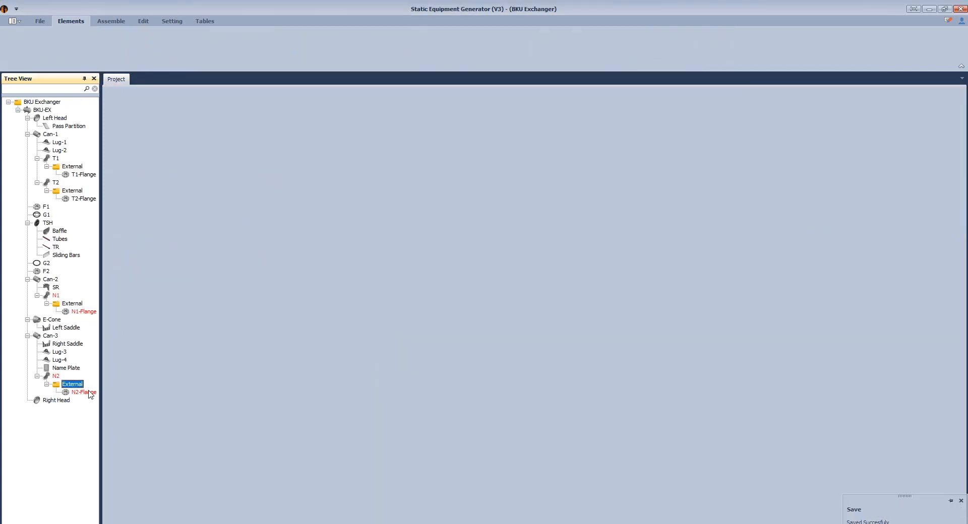
# Define N2-Flange as WN-RF ASME B16.5 with rating 600, size 3 and pipe schedule 160, and save it
pyautogui.click(142, 151)
pyautogui.click(242, 191)
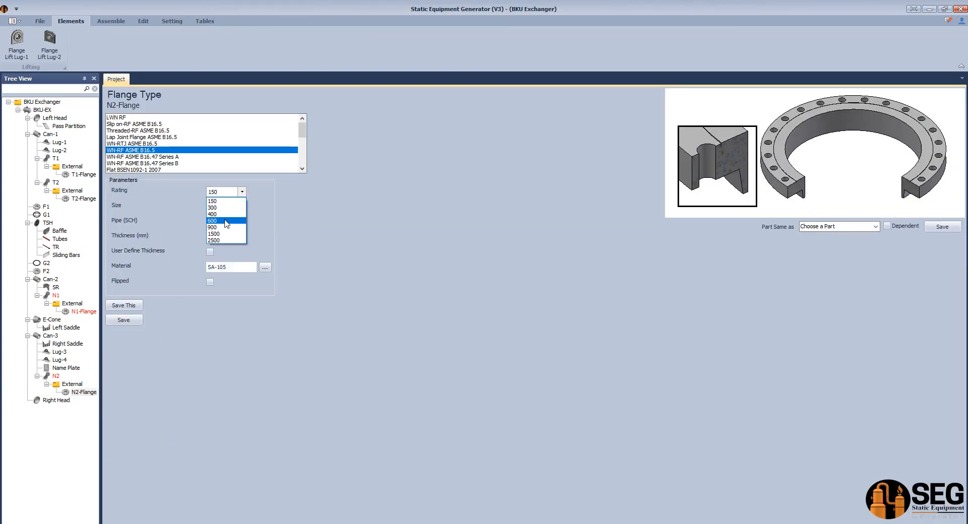
pyautogui.click(216, 214)
pyautogui.click(242, 207)
pyautogui.click(215, 262)
pyautogui.click(242, 222)
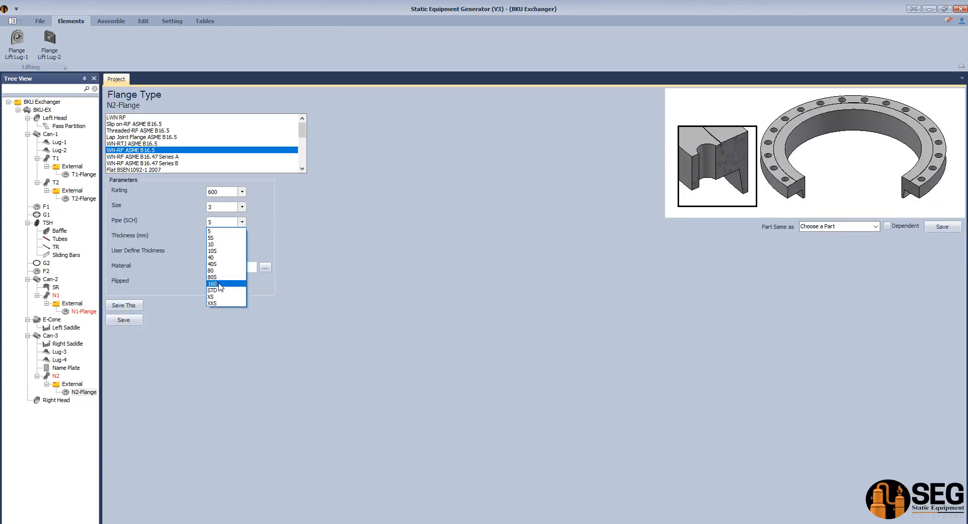
pyautogui.click(217, 278)
pyautogui.click(123, 320)
# Enable N2's nozzle load with P 80, Vc 360, Vl 360 kN and Mc 54, Ml 70 kN.m, and fill in Mt
pyautogui.click(56, 376)
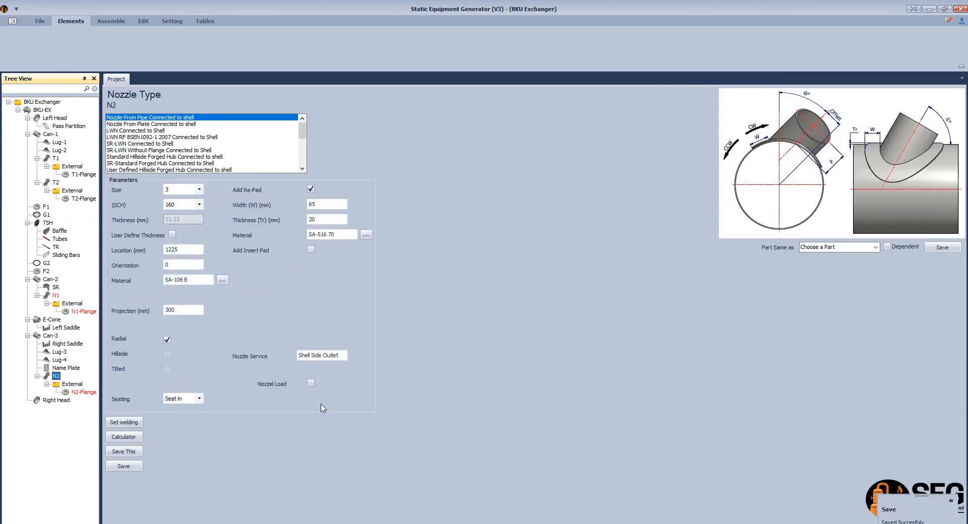
pyautogui.click(326, 399)
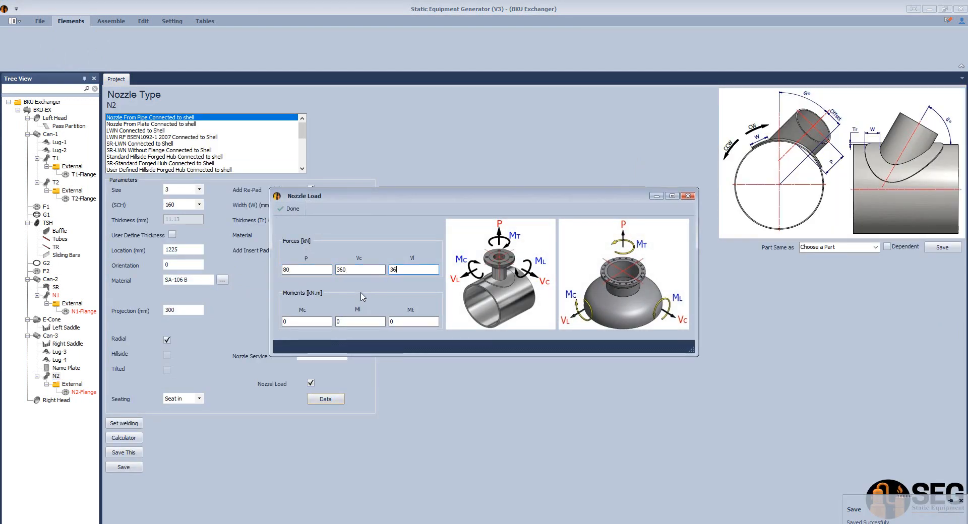
pyautogui.write('54')
pyautogui.press('Tab')
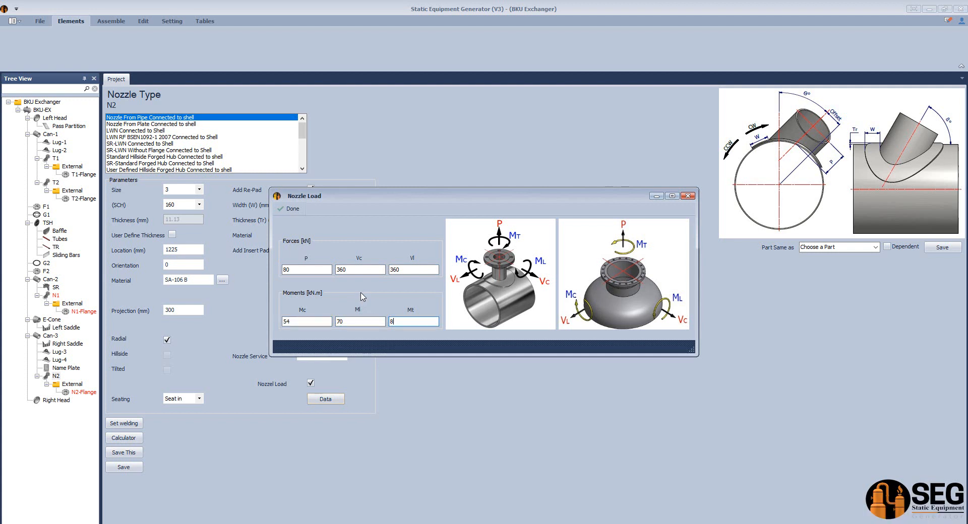
pyautogui.click(290, 209)
# Calculate and save N2's projection from the vessel centreline, and save its single-V, no-clad weld detail with A 12 mm
pyautogui.click(123, 437)
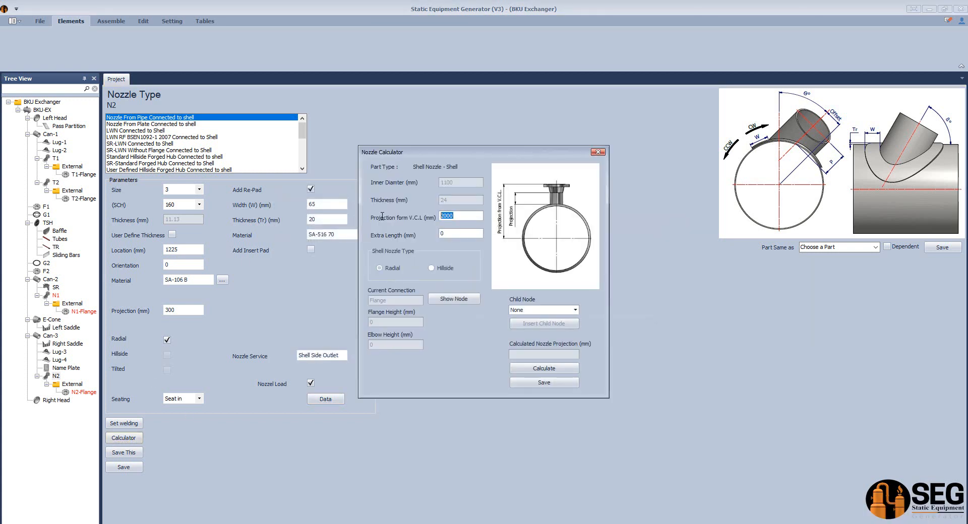
pyautogui.click(545, 368)
pyautogui.click(545, 383)
pyautogui.click(135, 424)
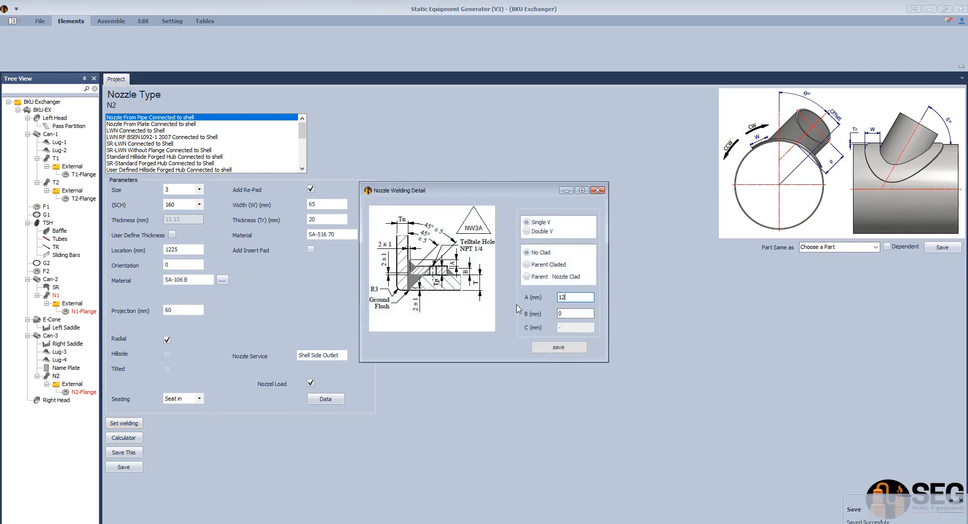
pyautogui.click(559, 347)
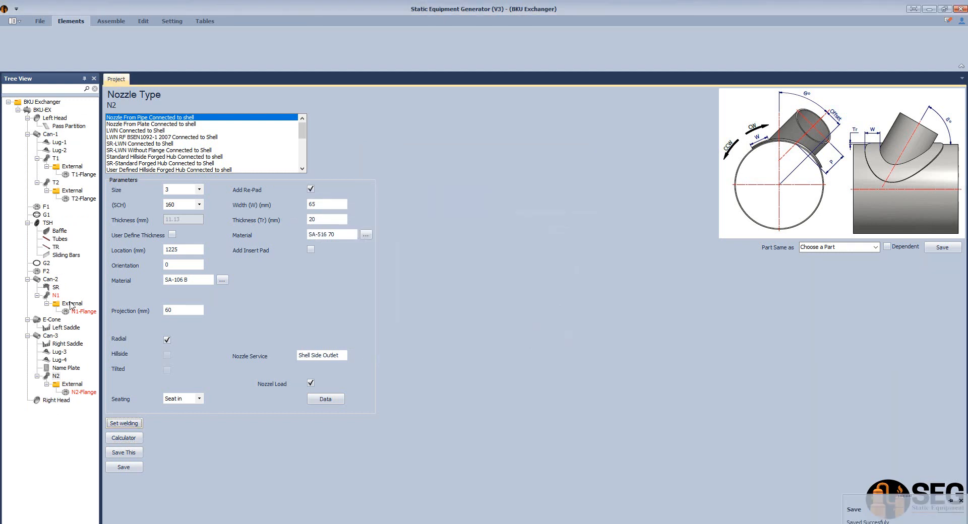
# Set weld dimension A in N1's single-V, no-clad nozzle welding detail and save it
pyautogui.click(56, 296)
pyautogui.click(126, 423)
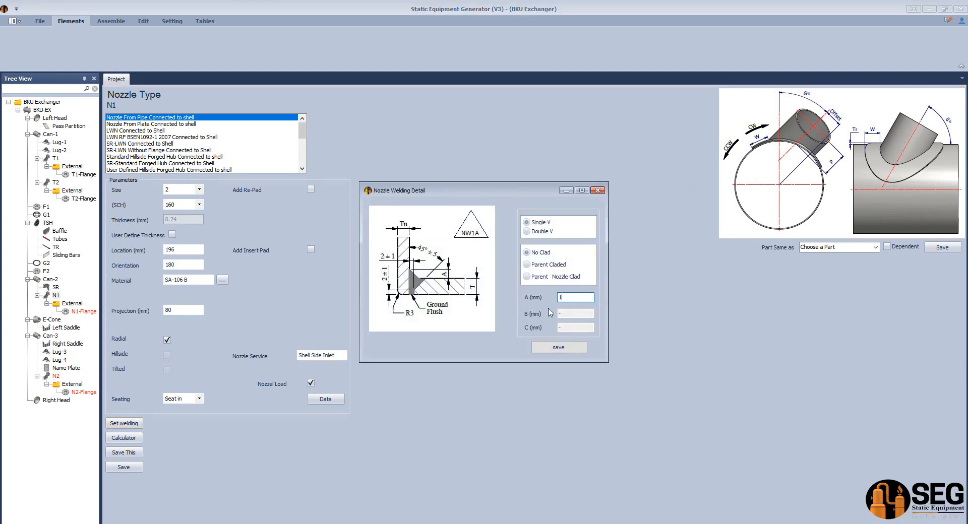
pyautogui.click(559, 347)
# Add a shell nozzle named N3 to Can-3
pyautogui.click(50, 337)
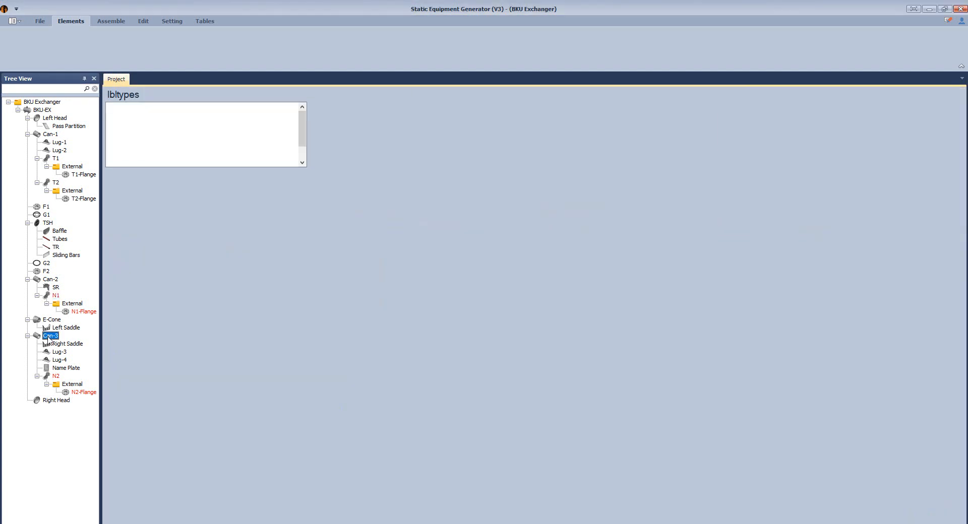
pyautogui.click(249, 41)
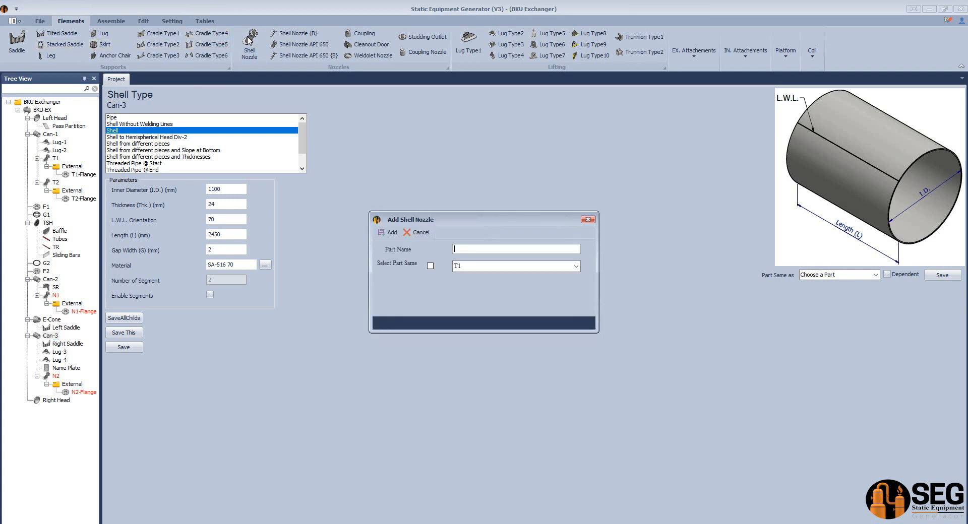
pyautogui.click(388, 232)
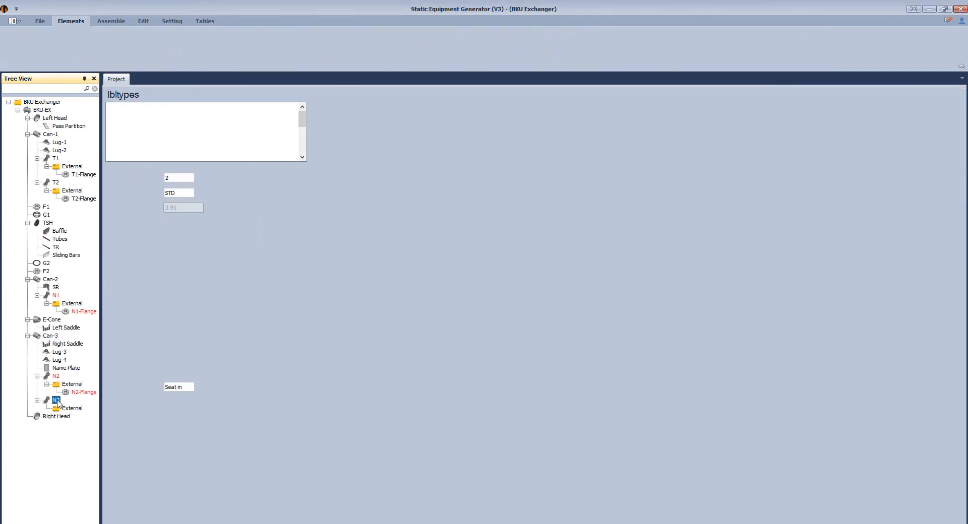
# Define N3 with size 0.5, schedule XXS, location 850 mm and nozzle service Pressure Gauge, and save it
pyautogui.click(180, 190)
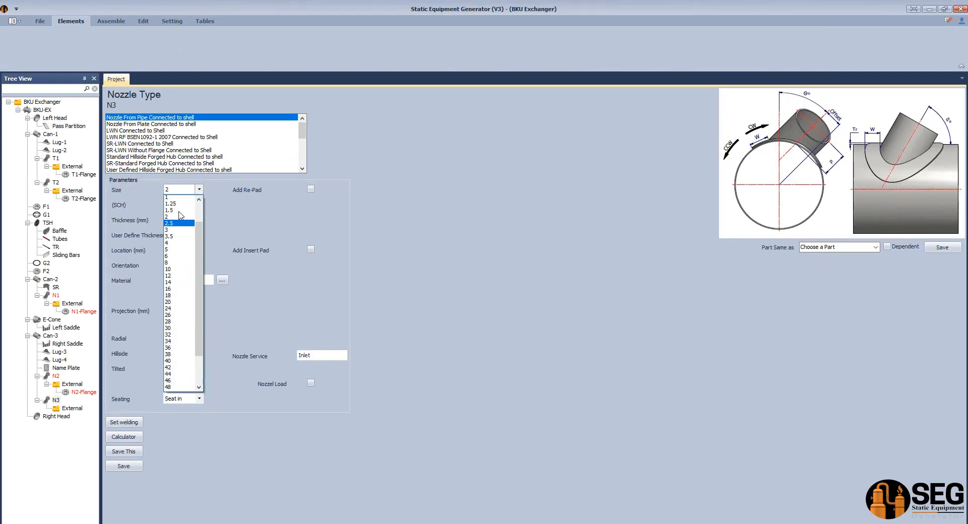
pyautogui.click(173, 205)
pyautogui.click(199, 205)
pyautogui.click(177, 290)
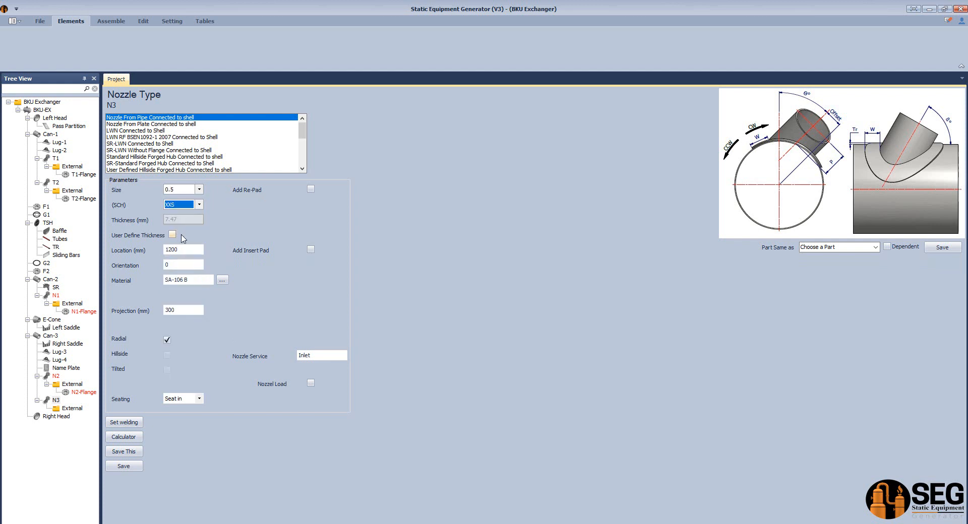
pyautogui.click(124, 251)
pyautogui.click(324, 355)
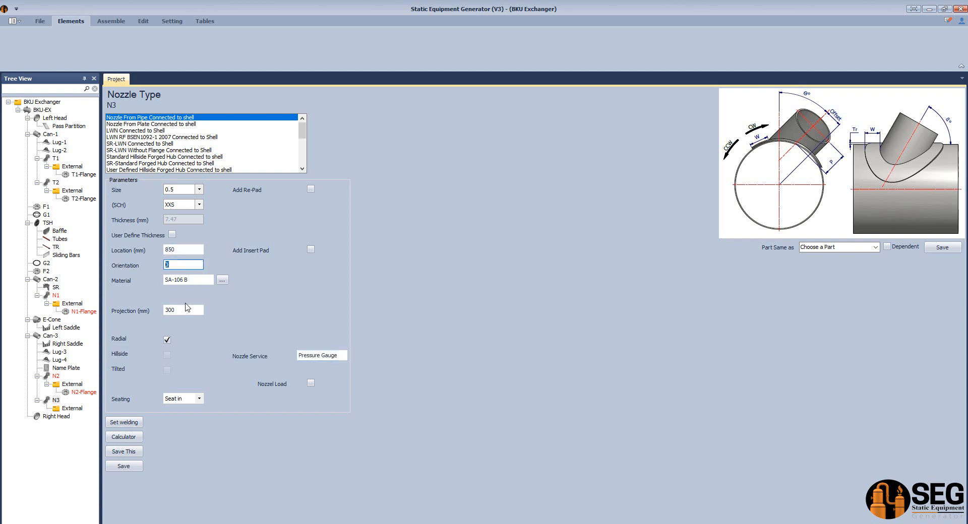
pyautogui.click(123, 466)
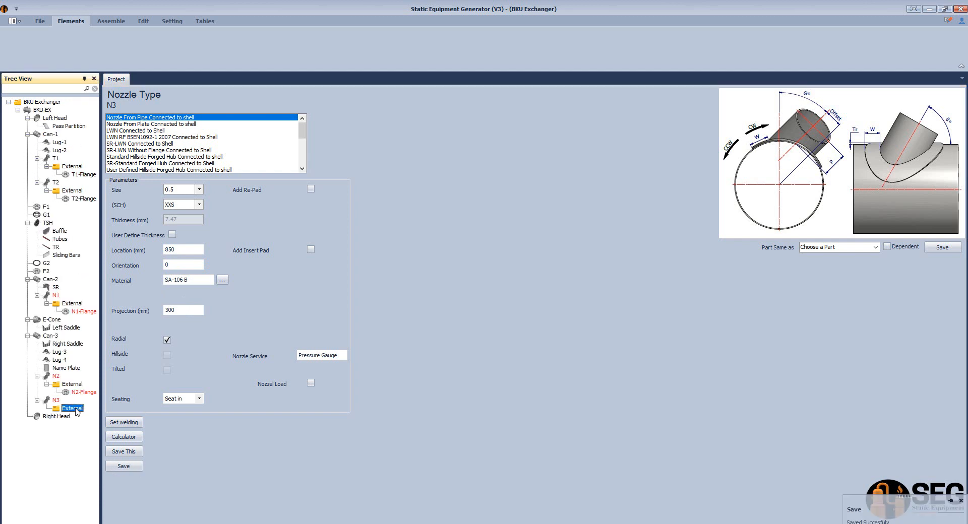
# Add a flange named N3-Flange to the External node of nozzle N3
pyautogui.click(149, 44)
pyautogui.write('N3-')
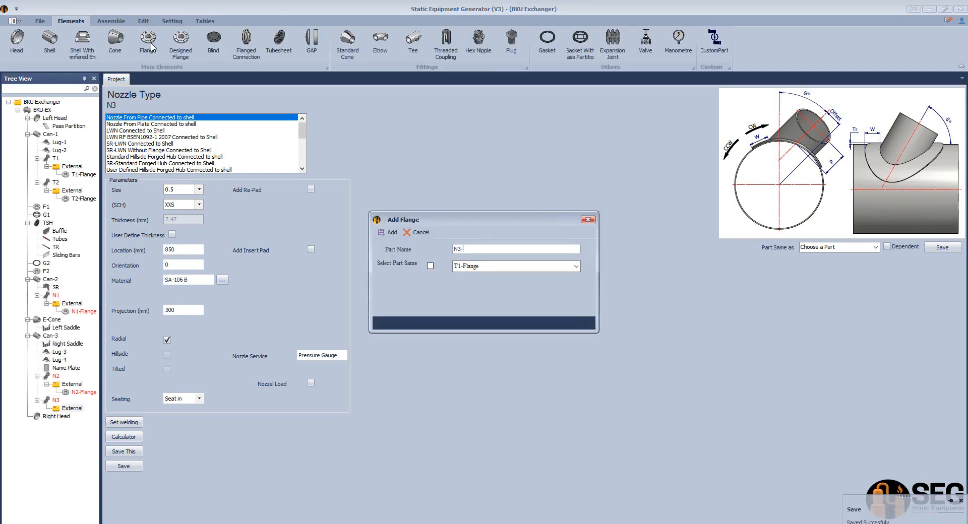
pyautogui.write('Flange')
pyautogui.press('Return')
# Define N3-Flange as WN-RF ASME B16.5 with rating 600, size 0.5 and pipe schedule XXS, and save it
pyautogui.click(80, 416)
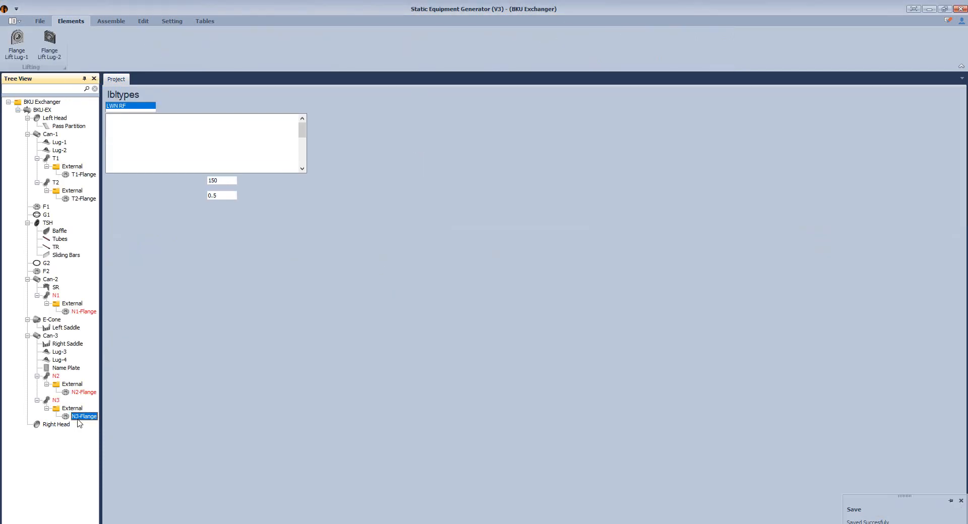
pyautogui.click(131, 150)
pyautogui.click(242, 192)
pyautogui.click(225, 221)
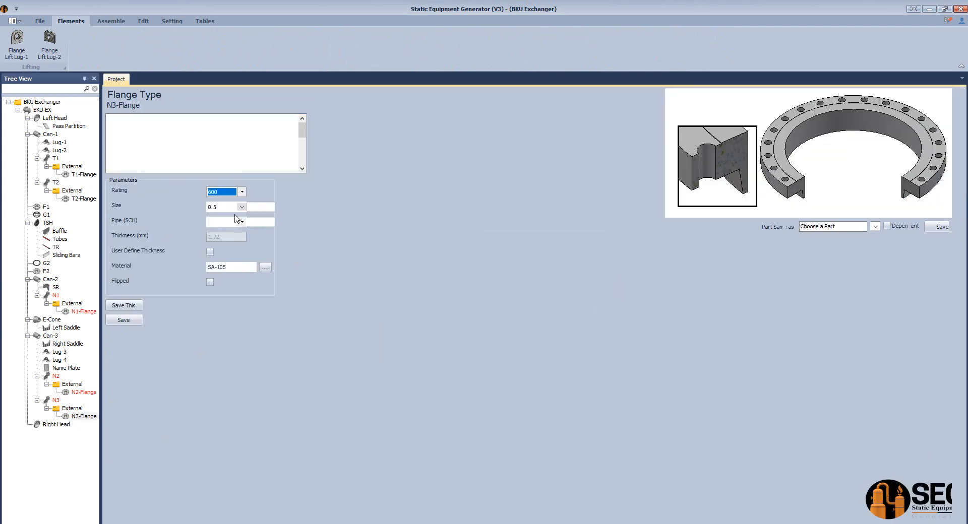
pyautogui.click(242, 206)
pyautogui.click(222, 215)
pyautogui.click(242, 222)
pyautogui.click(215, 304)
pyautogui.click(123, 320)
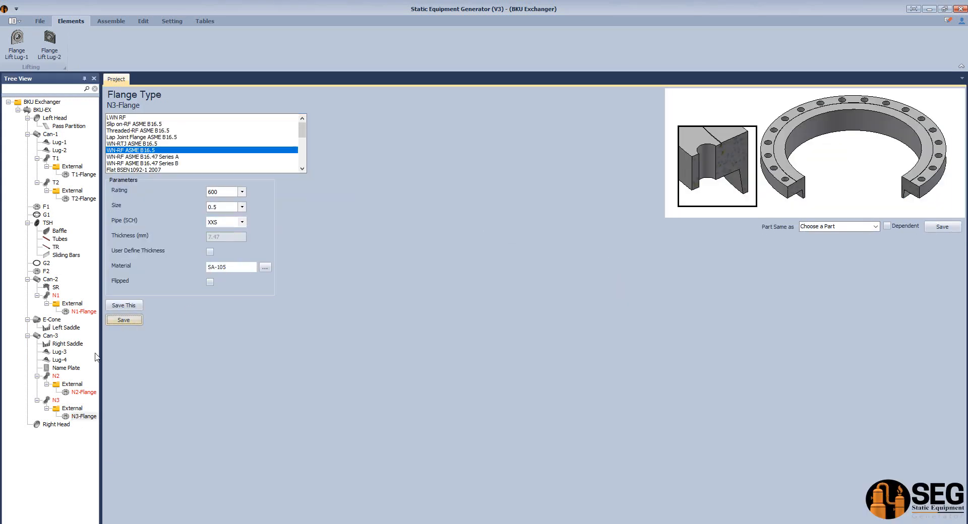
# Calculate and save N3's projection with the nozzle calculator, and save its single-V, no-clad welding detail
pyautogui.click(124, 436)
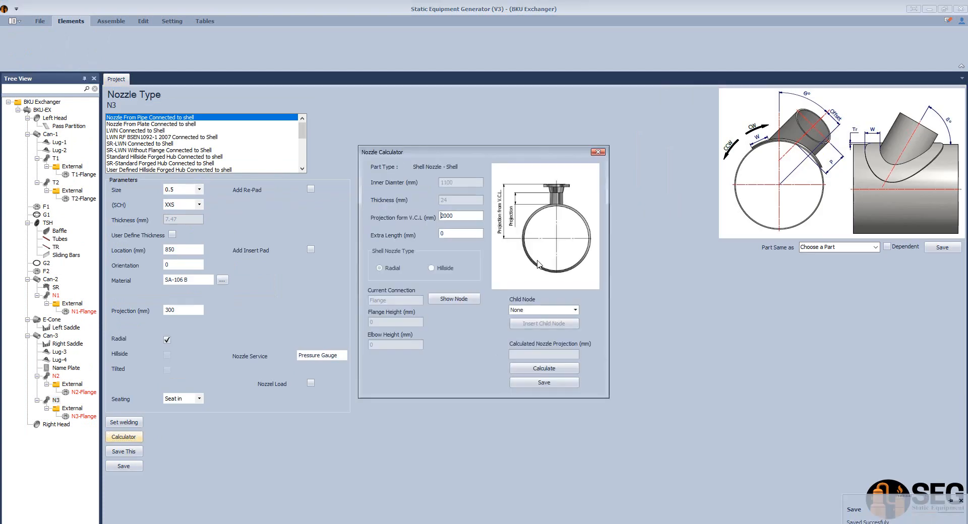
pyautogui.click(545, 369)
pyautogui.click(544, 383)
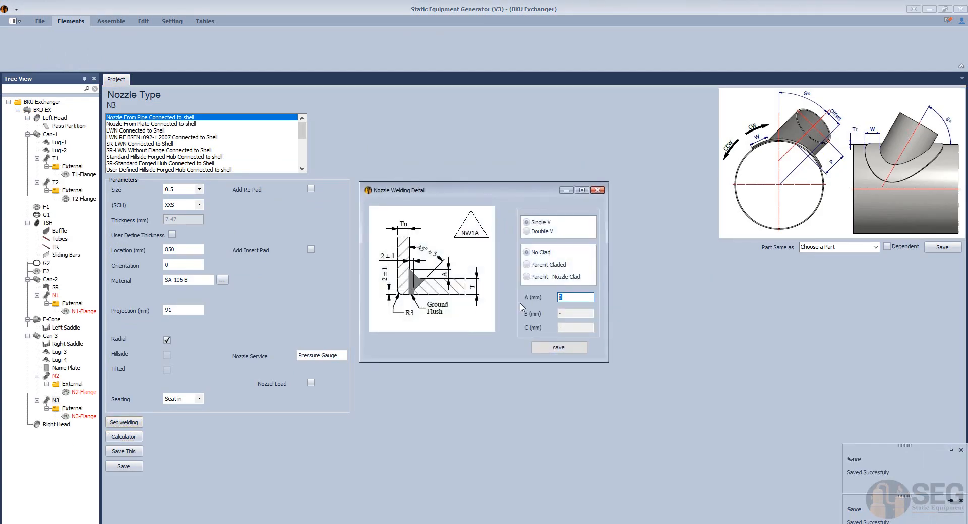
pyautogui.click(559, 347)
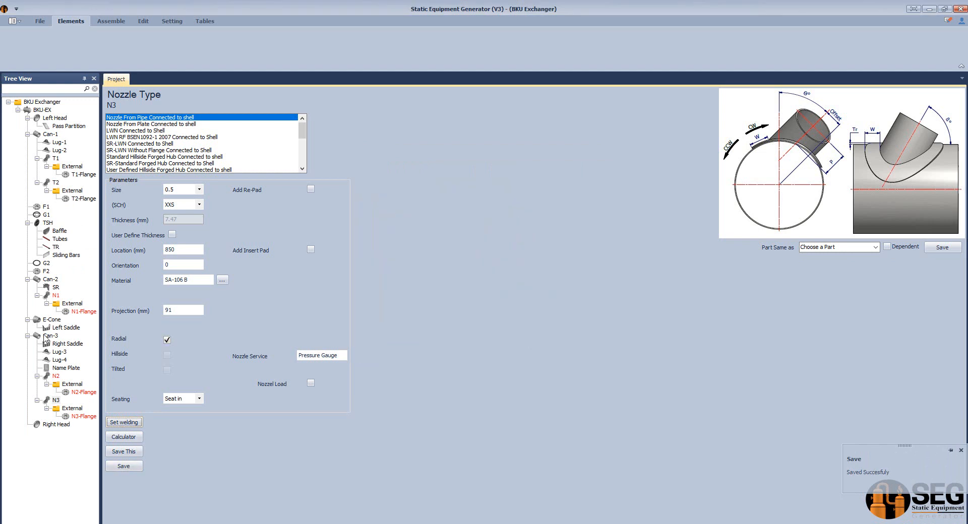
# Add a shell nozzle named N4 to Can-3
pyautogui.click(49, 336)
pyautogui.click(250, 44)
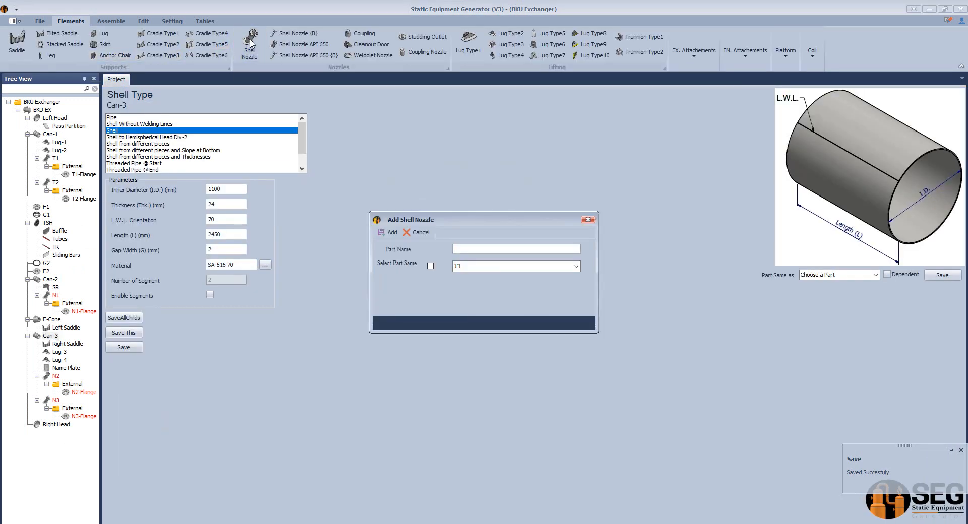
pyautogui.click(388, 233)
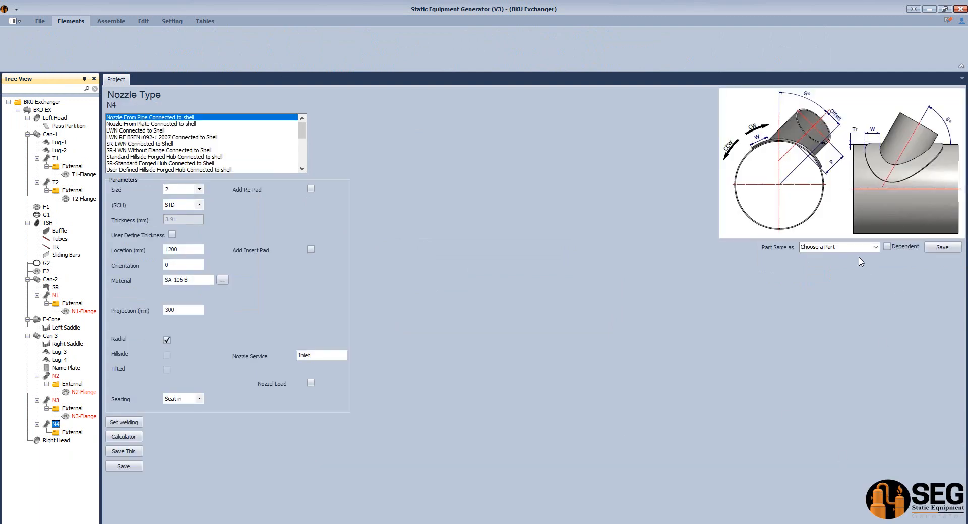
# Define nozzle N4 as the same part as N3 and save it
pyautogui.click(876, 247)
pyautogui.click(817, 294)
pyautogui.click(942, 247)
pyautogui.click(483, 284)
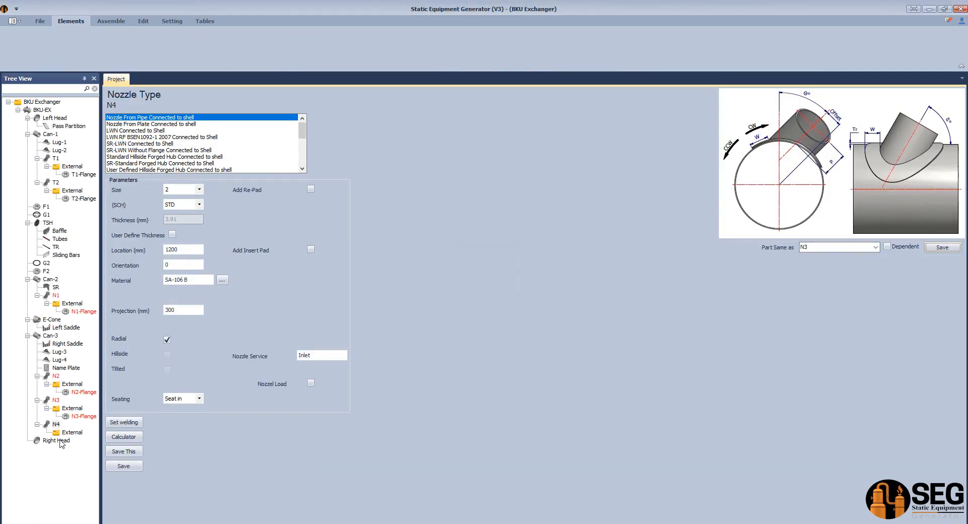
# Add a flange named N4-Flange to the external parts of nozzle N4
pyautogui.click(70, 434)
pyautogui.click(148, 40)
pyautogui.write('N')
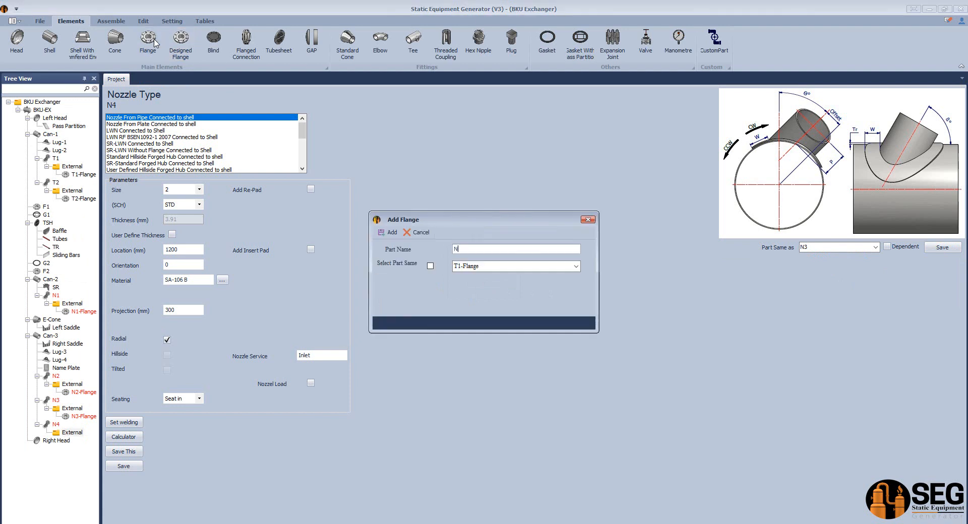
pyautogui.write('4-Flange')
pyautogui.press('Return')
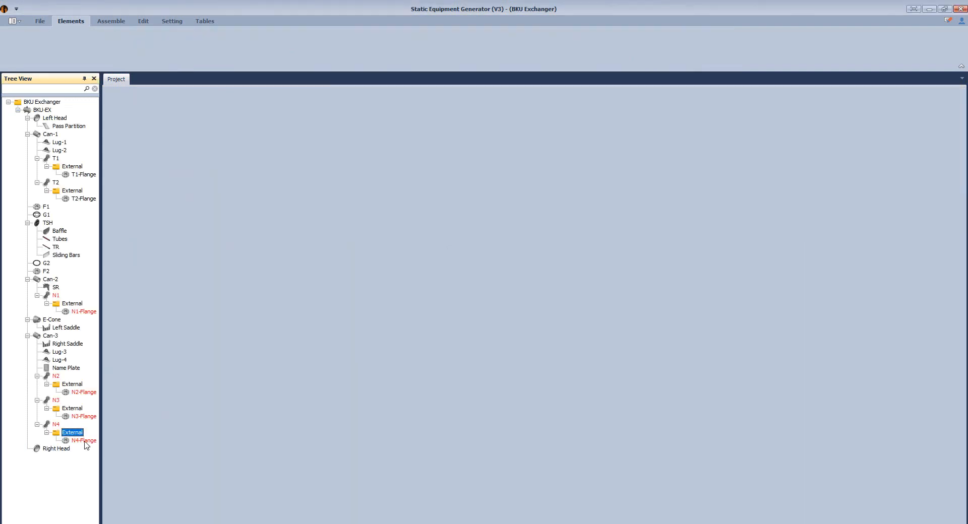
# Define N4-Flange as the same part as N3-Flange, and save nozzle N4 with its location set to 1600 mm
pyautogui.click(875, 226)
pyautogui.click(822, 268)
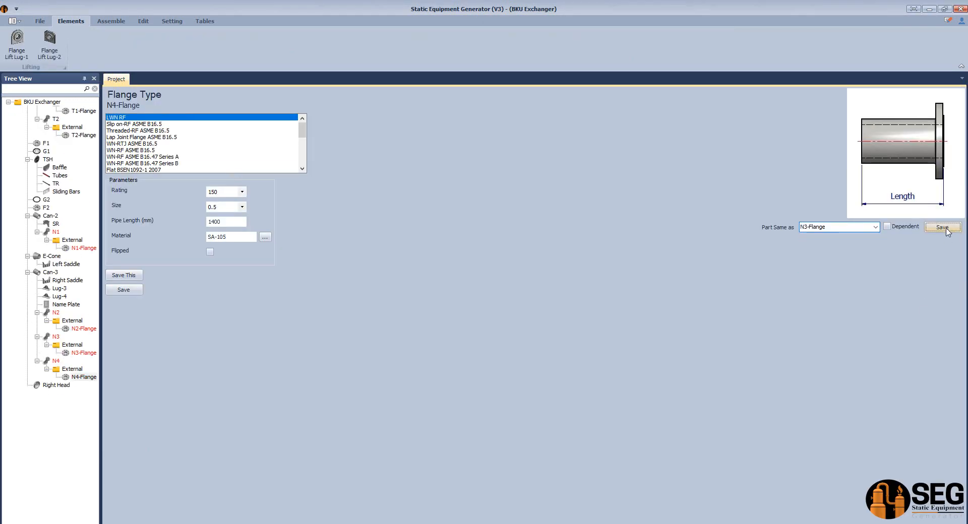
pyautogui.click(943, 228)
pyautogui.click(485, 286)
pyautogui.click(48, 425)
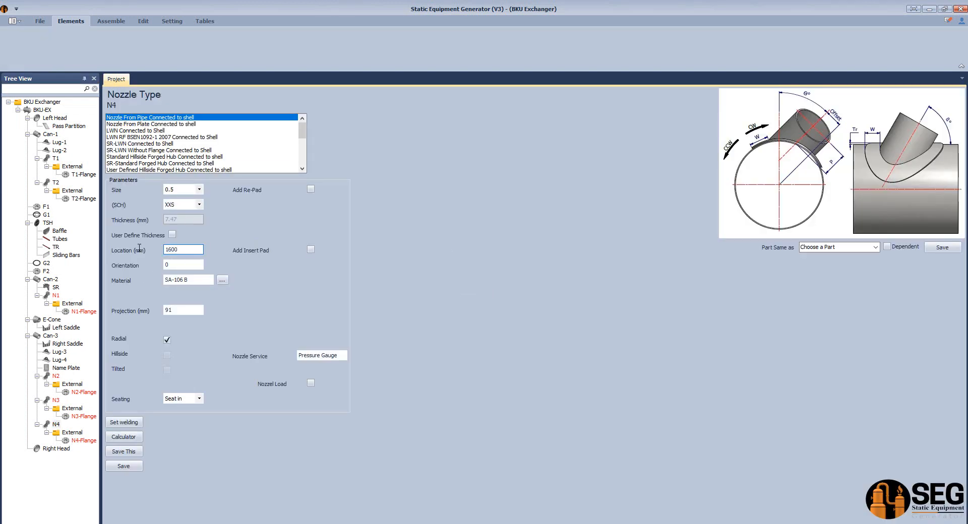
pyautogui.click(132, 468)
# Add a shell nozzle named N5 to Can-3, with size 1 and schedule XXS
pyautogui.click(252, 47)
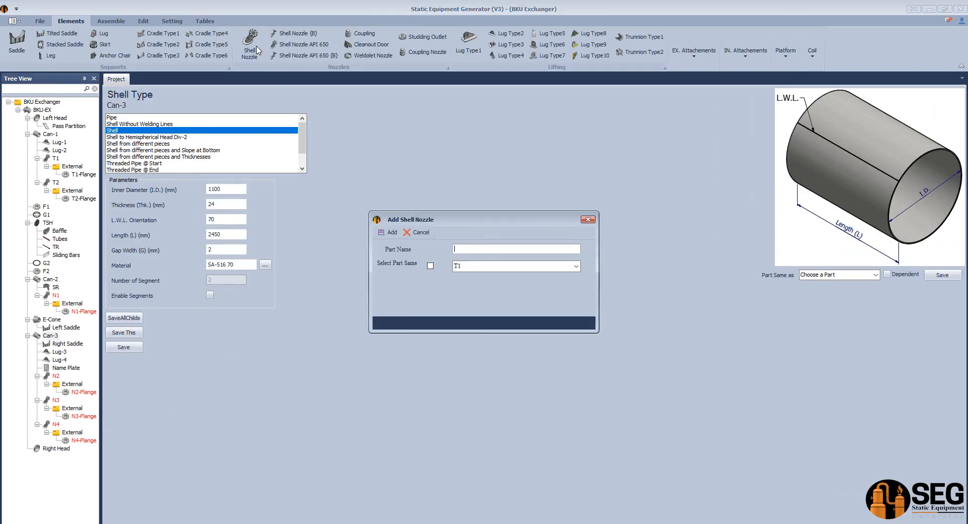
pyautogui.click(388, 232)
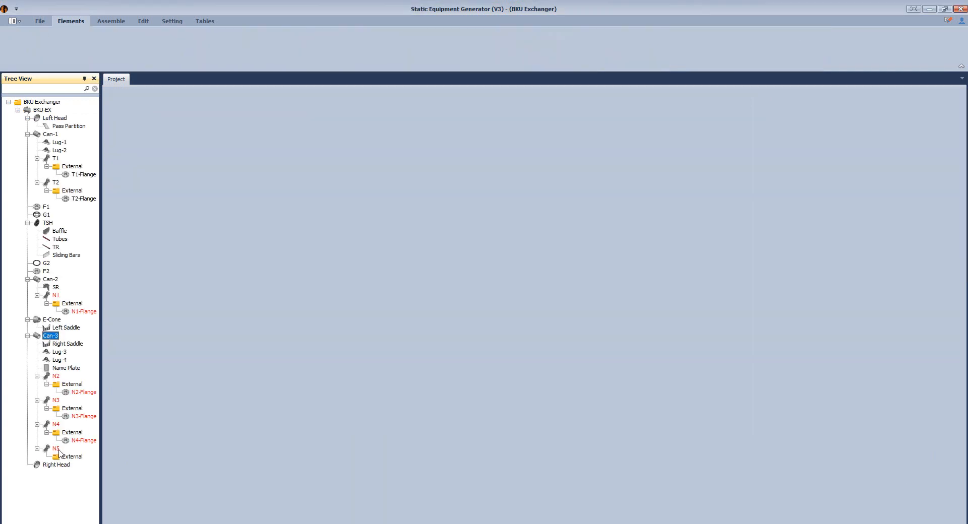
pyautogui.click(199, 190)
pyautogui.scroll(2, 195, 219)
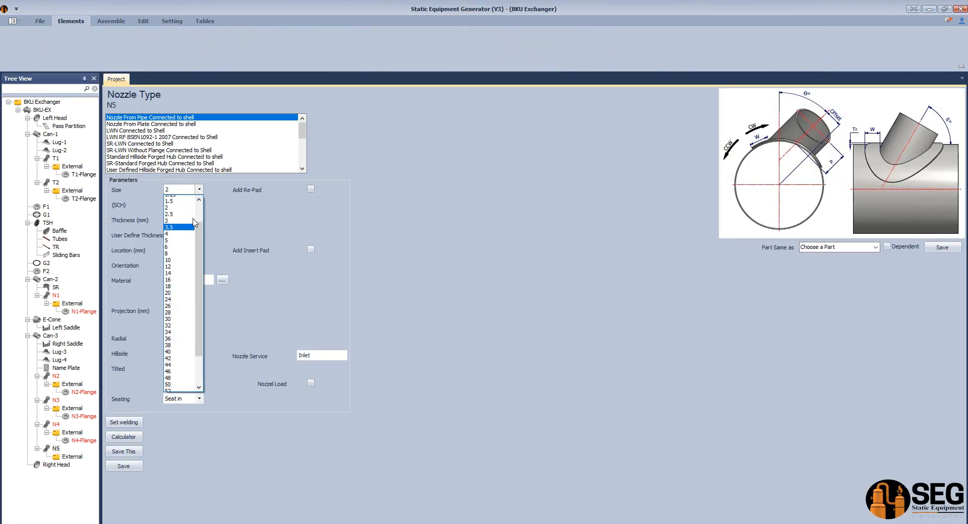
pyautogui.click(188, 199)
pyautogui.click(199, 205)
pyautogui.click(170, 286)
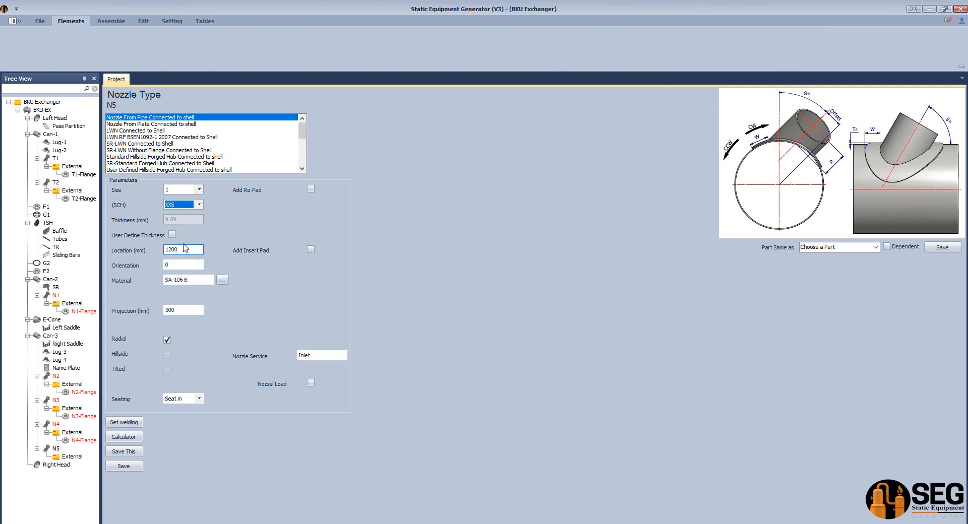
# Set N5's location to 2350 mm, orientation to 180 and service to Level Indicator-1, and save the nozzle
pyautogui.click(183, 250)
pyautogui.press('Tab')
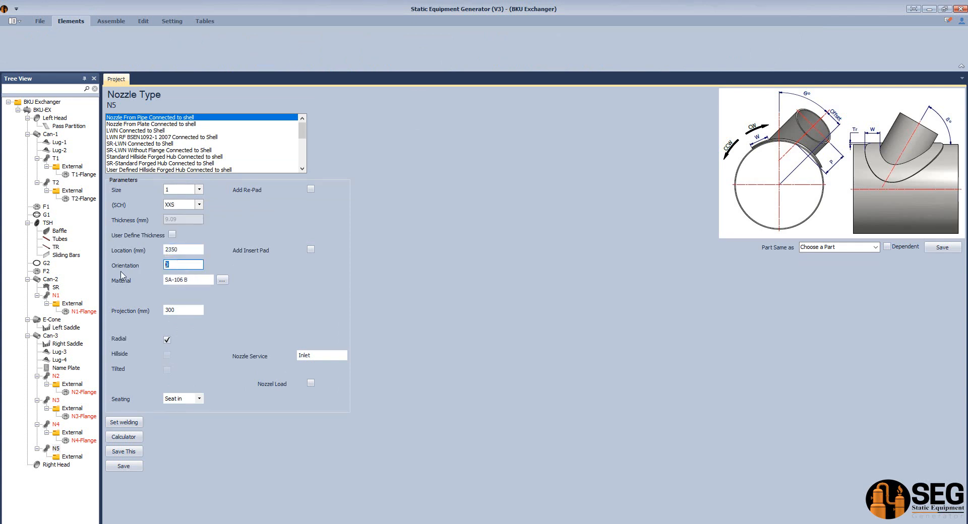
pyautogui.click(329, 356)
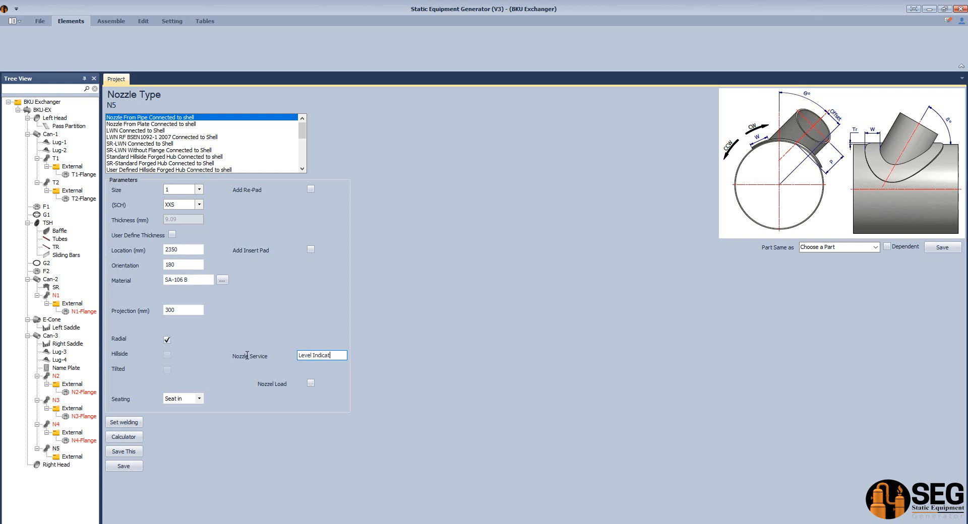
pyautogui.click(124, 466)
# Add an elbow named N5-Elbow to the external parts of nozzle N5
pyautogui.click(72, 457)
pyautogui.click(387, 51)
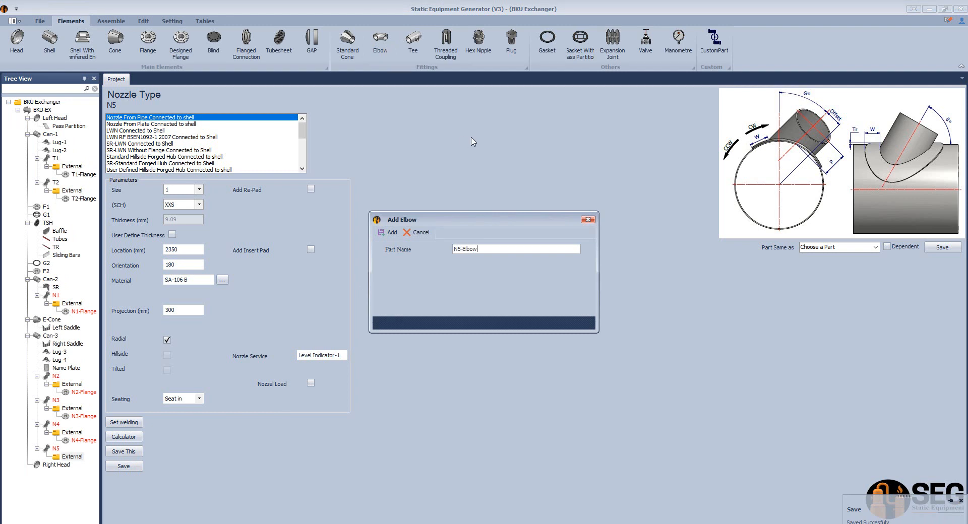
pyautogui.click(389, 232)
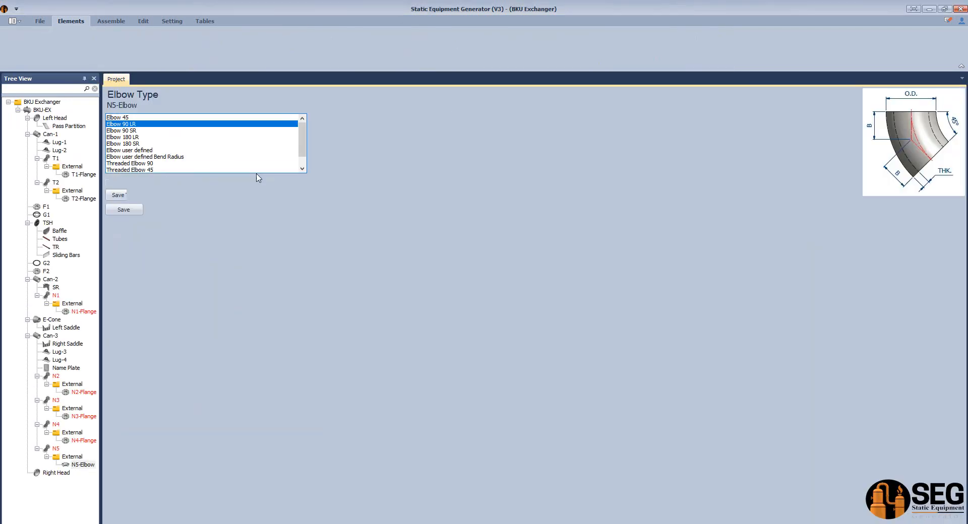
# Define N5-Elbow as Elbow 90 LR with size 1, pipe schedule XXS and orientation 90, and save it
pyautogui.click(244, 195)
pyautogui.click(219, 221)
pyautogui.click(243, 208)
pyautogui.click(227, 290)
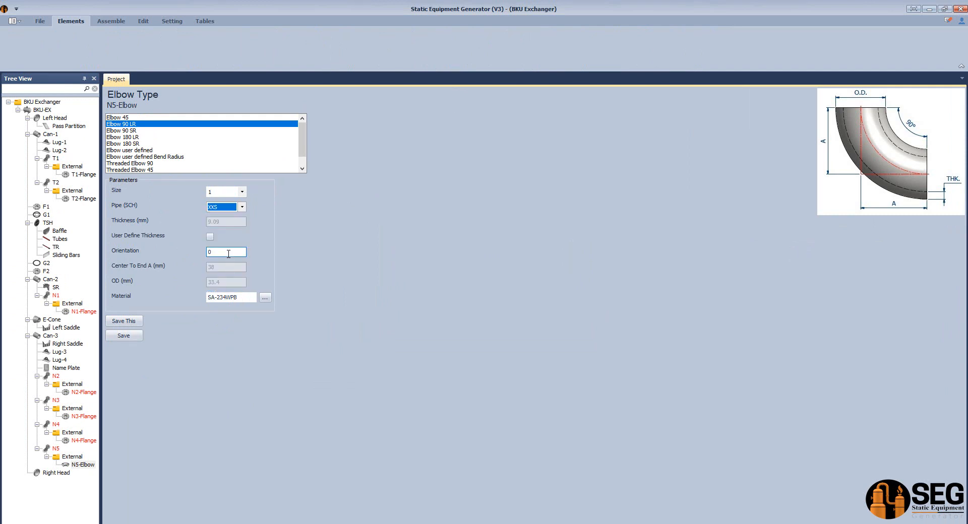
pyautogui.click(124, 335)
# Calculate and save N5's projection for 724 mm from V.C.L., and save its single-V, no-clad welding detail
pyautogui.click(56, 449)
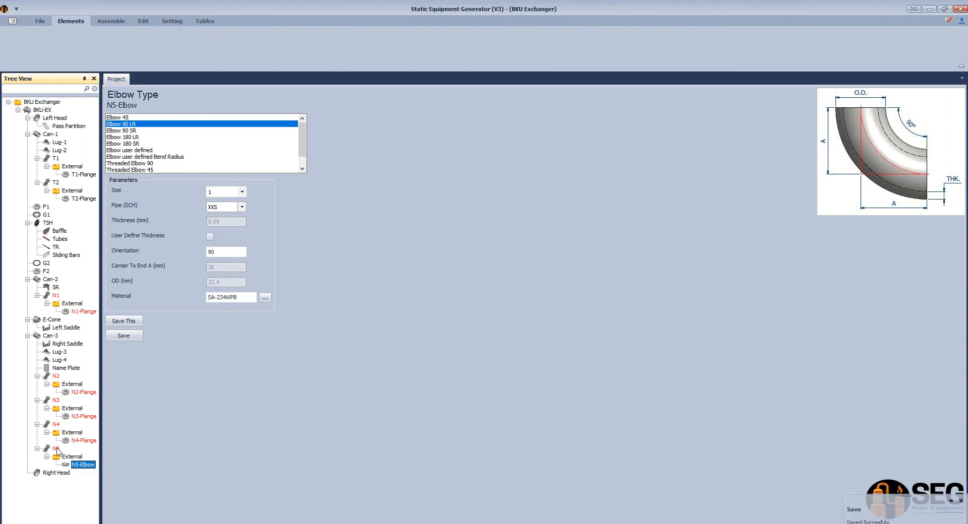
pyautogui.click(123, 437)
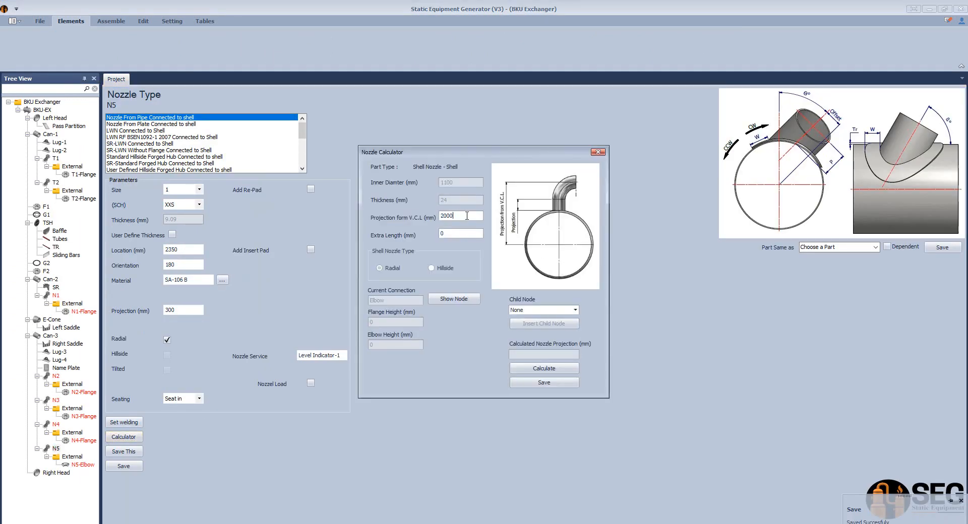
pyautogui.click(544, 368)
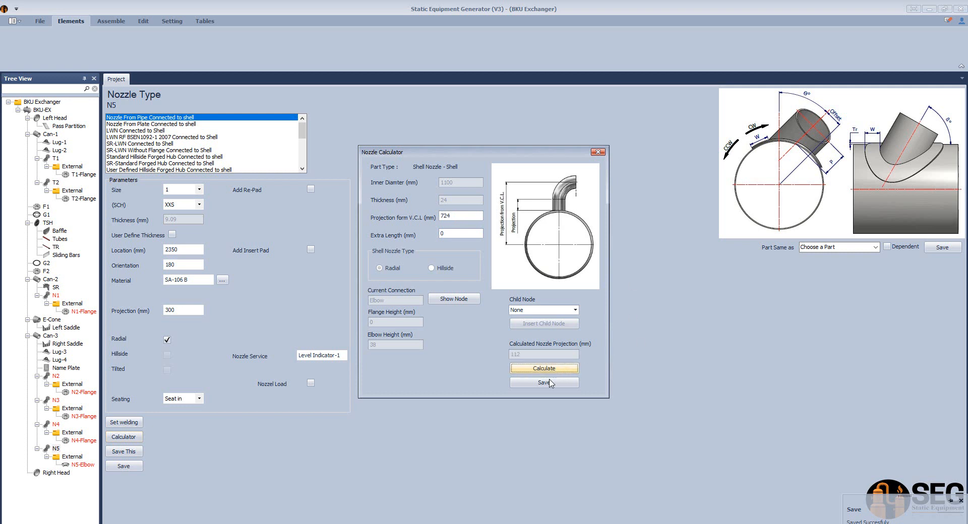
pyautogui.click(548, 384)
pyautogui.click(124, 424)
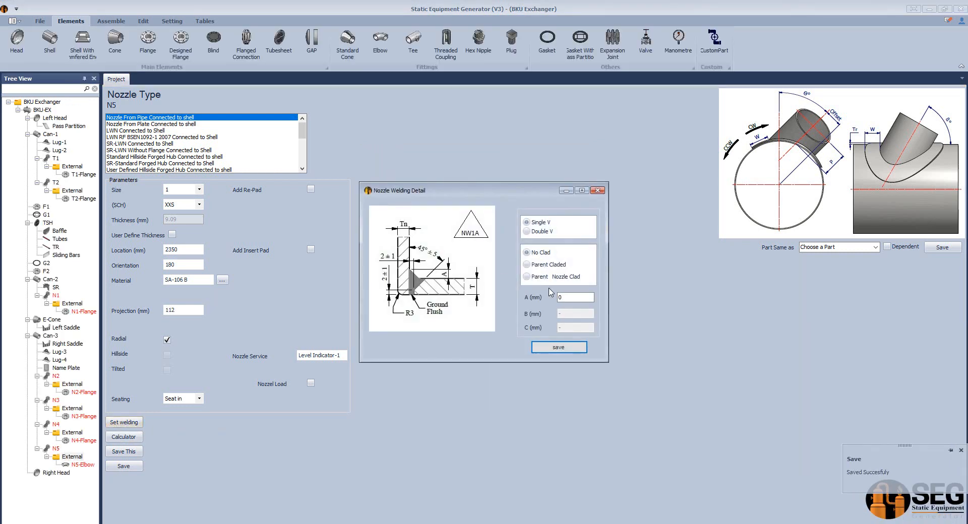
pyautogui.click(560, 348)
# Add a shell named N5-Pipe to the external parts of nozzle N5
pyautogui.click(67, 458)
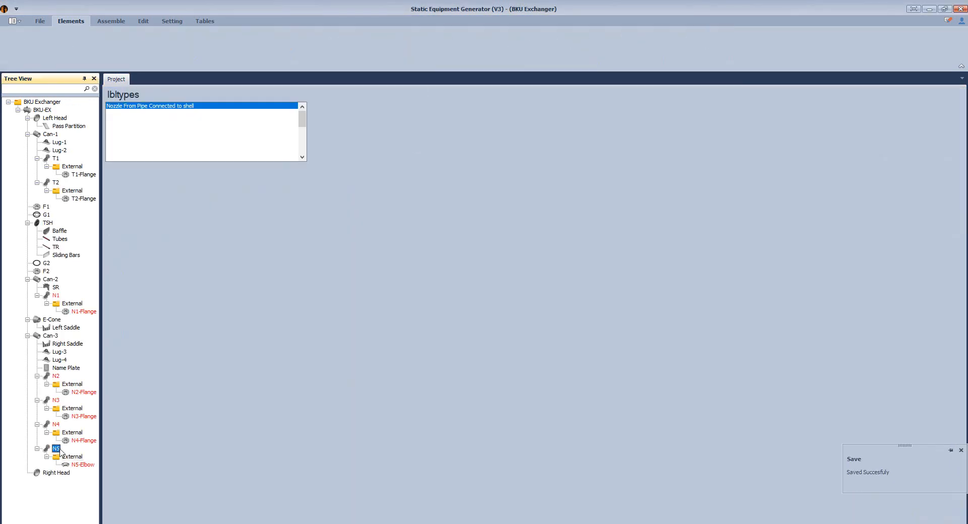
pyautogui.click(49, 40)
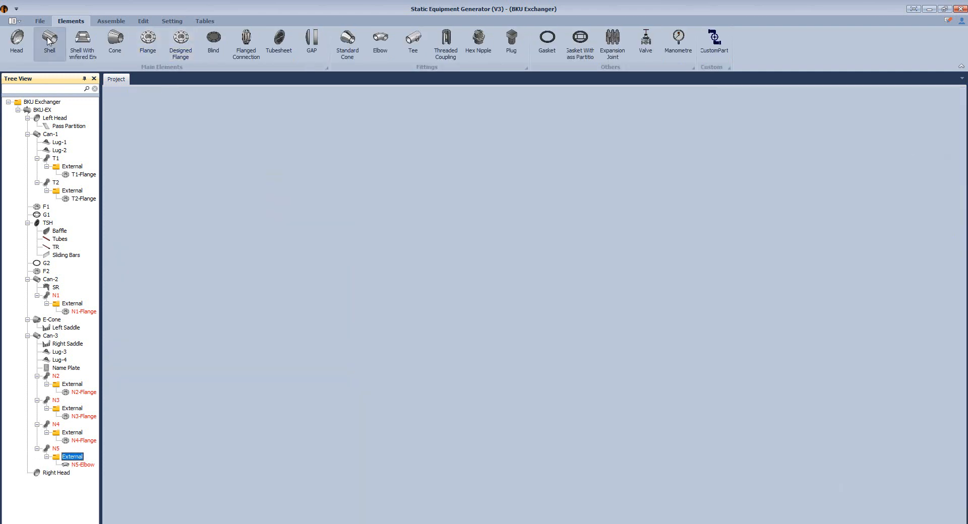
pyautogui.write('N5-P')
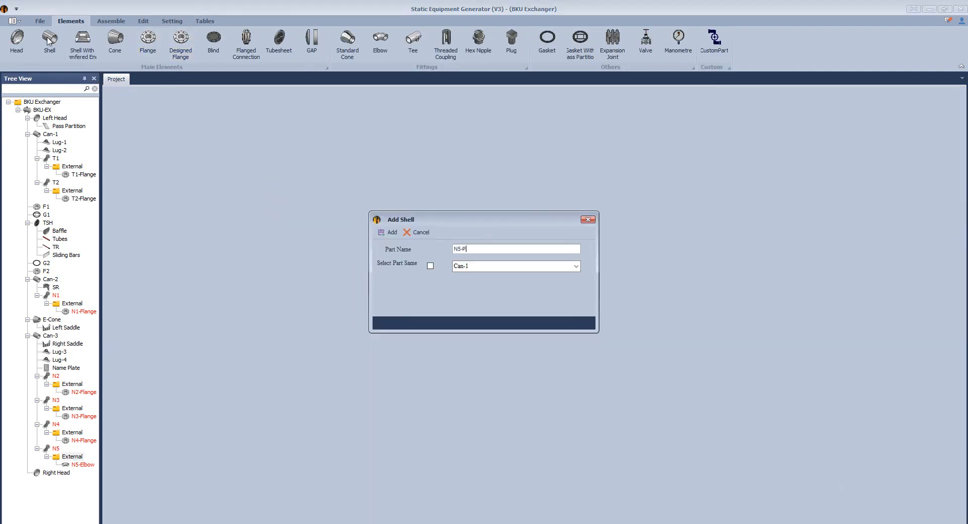
pyautogui.write('ipe')
pyautogui.press('Return')
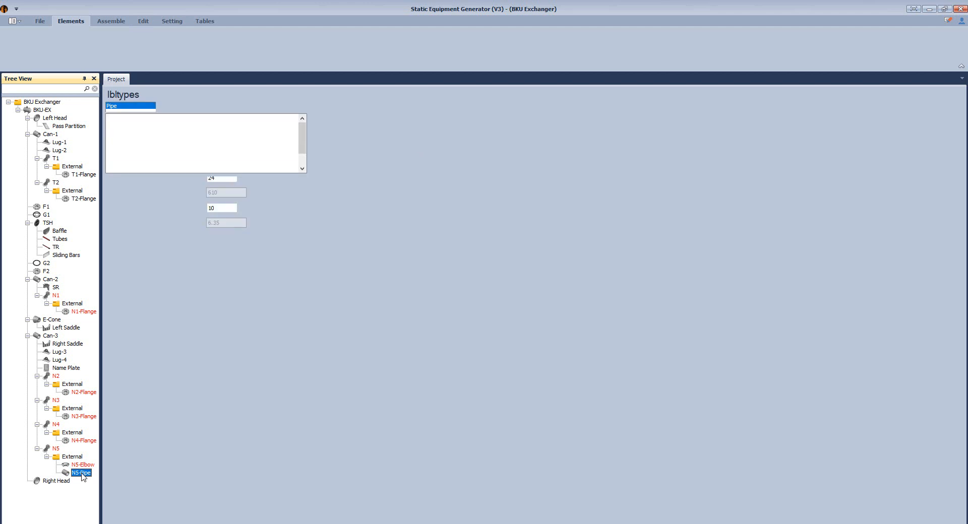
# Define N5-Pipe as a pipe with outer diameter size 1, schedule XXS and length 667 mm, and save it
pyautogui.click(242, 189)
pyautogui.click(243, 222)
pyautogui.click(242, 223)
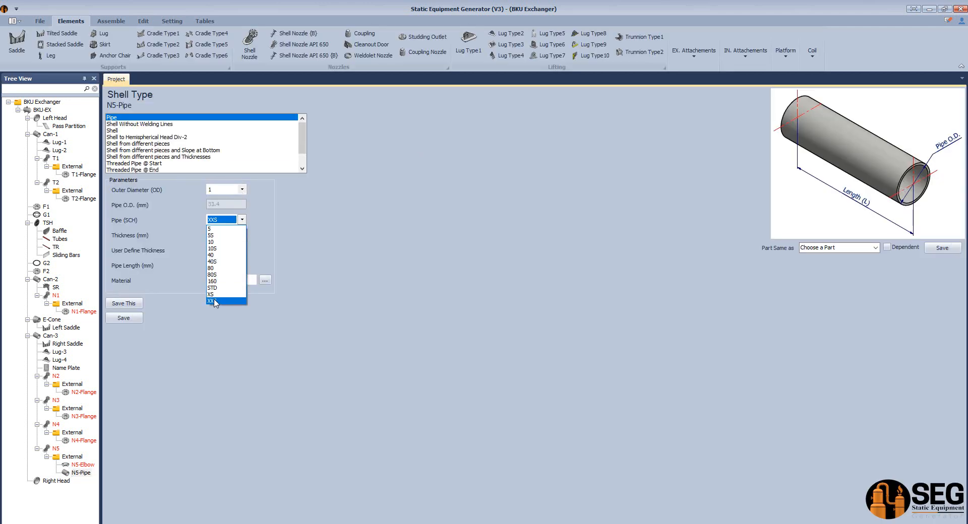
pyautogui.click(221, 302)
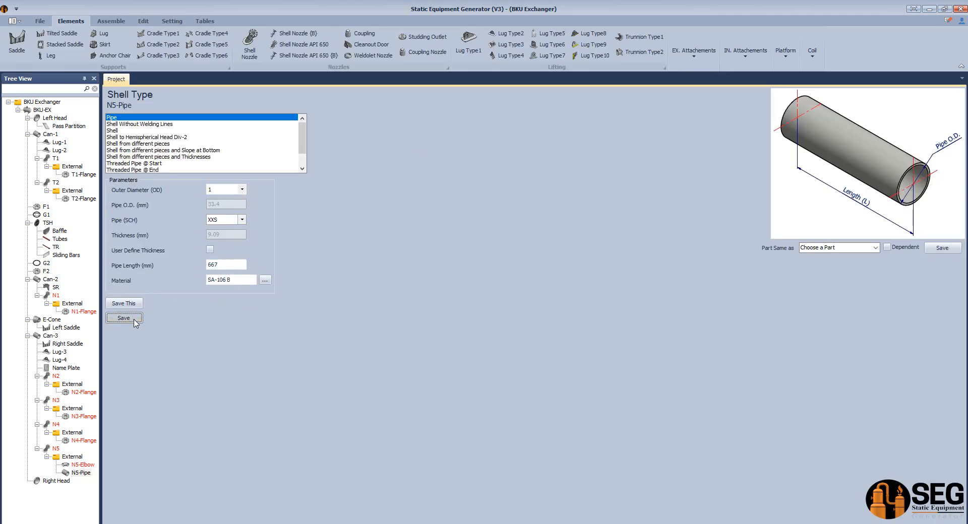
# Add a flange named N5-Flange to the external parts of nozzle N5
pyautogui.click(148, 39)
pyautogui.write('N')
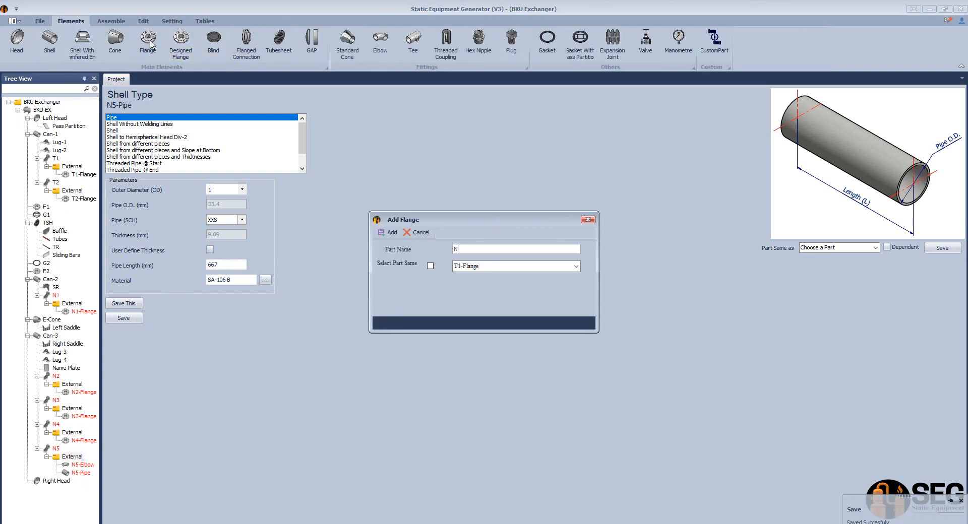
pyautogui.write('5-Flange')
pyautogui.press('Return')
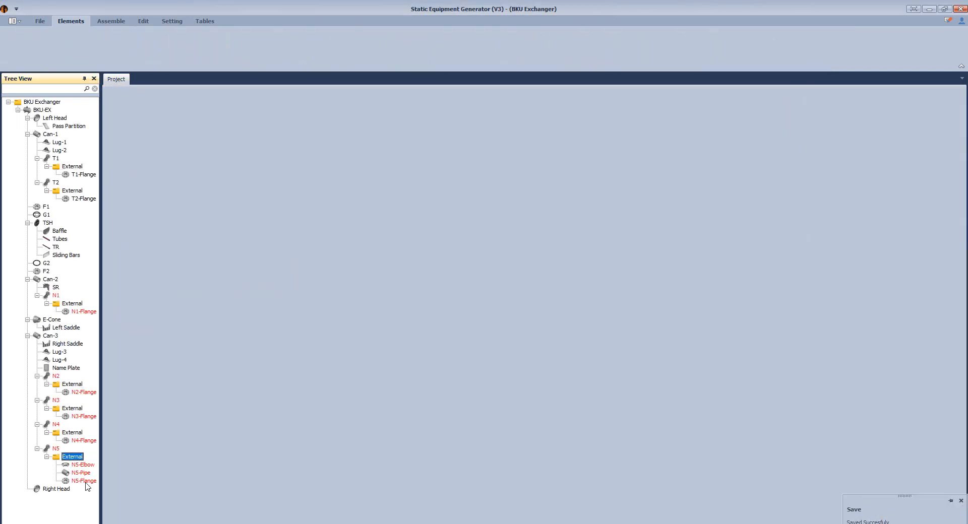
# Define N5-Flange as WN-RF ASME B16.5 with rating 600, size 1 and pipe schedule XXS
pyautogui.click(155, 150)
pyautogui.click(242, 192)
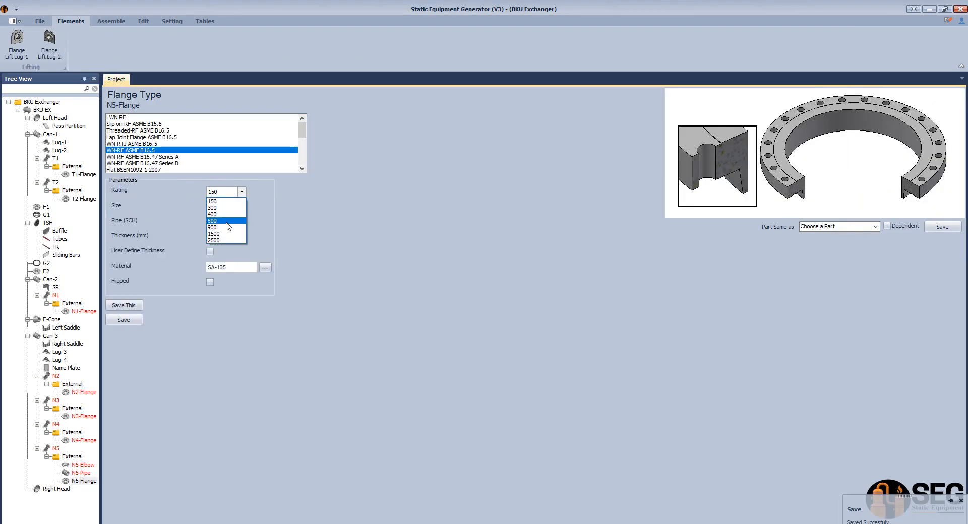
pyautogui.click(235, 234)
pyautogui.click(242, 222)
pyautogui.click(217, 305)
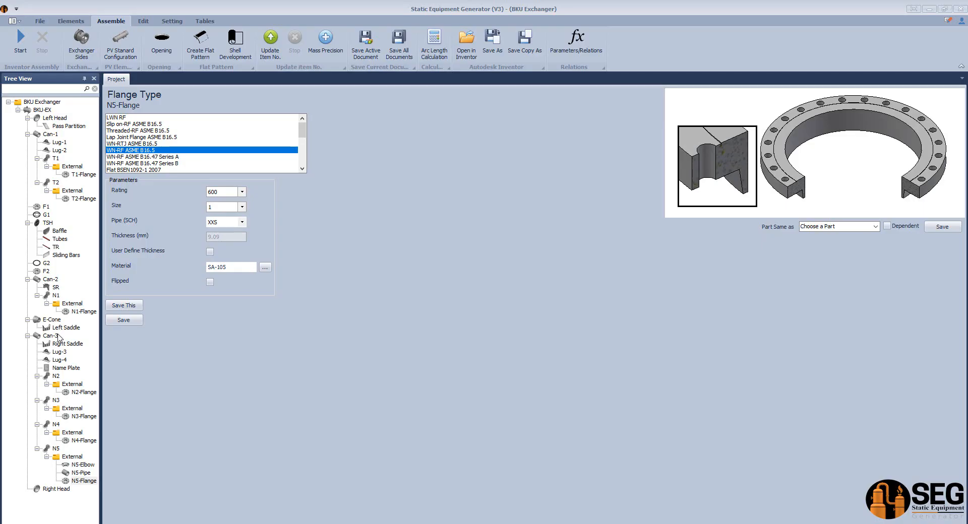
# Add a shell nozzle named N6 to Can-3
pyautogui.click(56, 337)
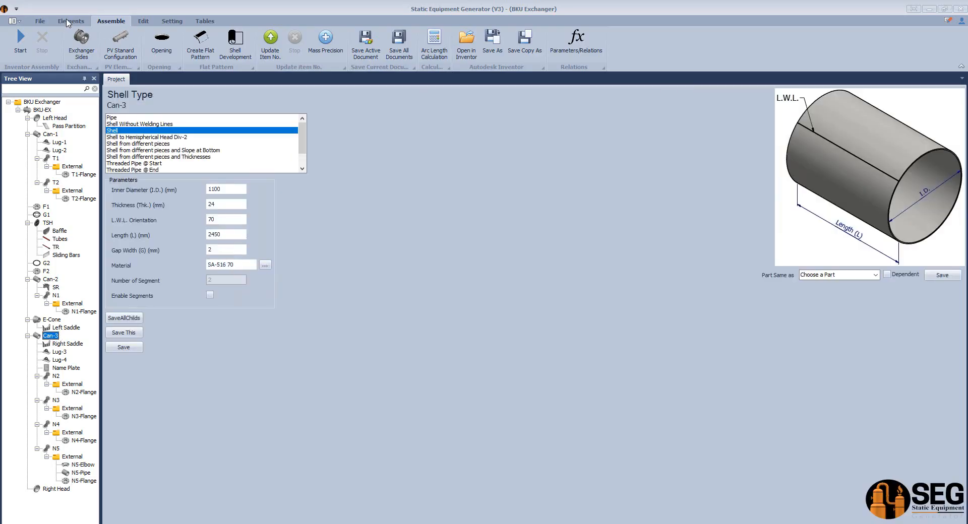
pyautogui.click(70, 21)
pyautogui.click(257, 49)
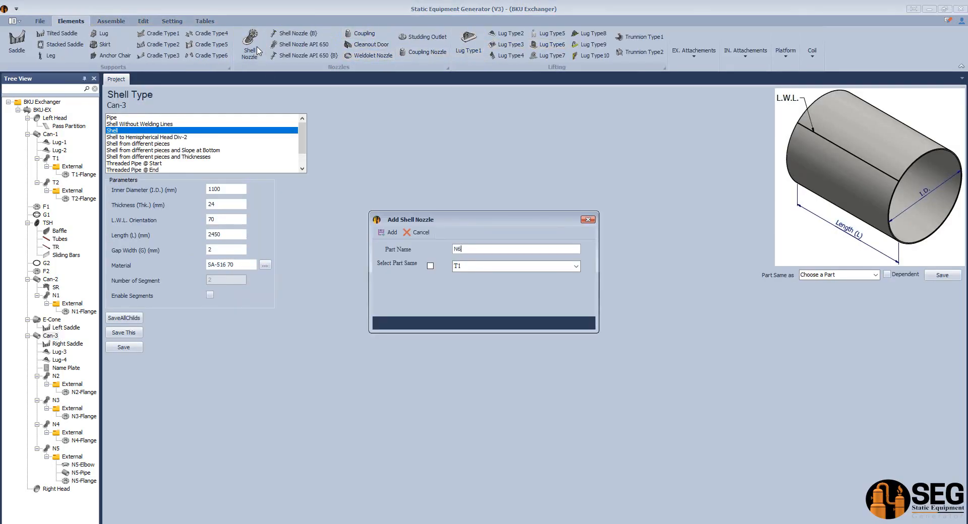
pyautogui.press('Return')
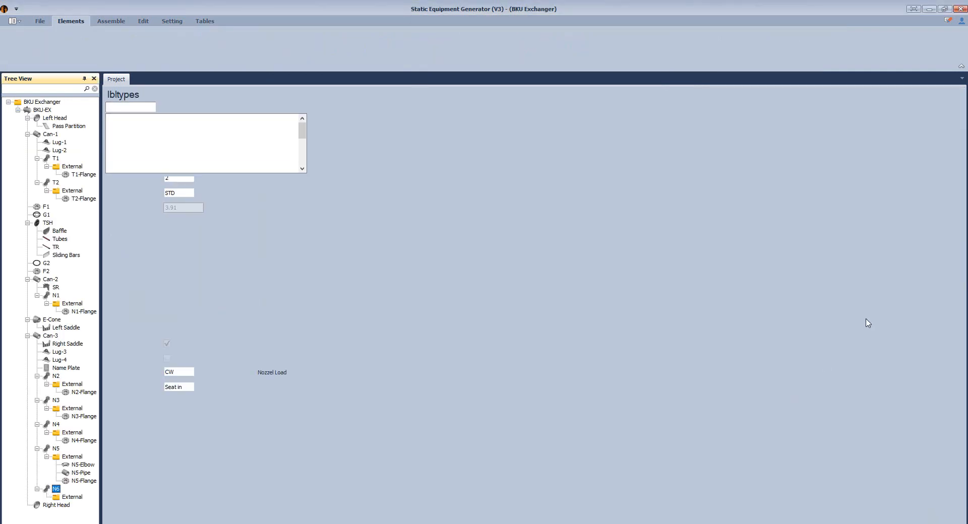
# Define nozzle N6 as the same part as N5 and save it
pyautogui.click(876, 247)
pyautogui.click(812, 302)
pyautogui.click(943, 248)
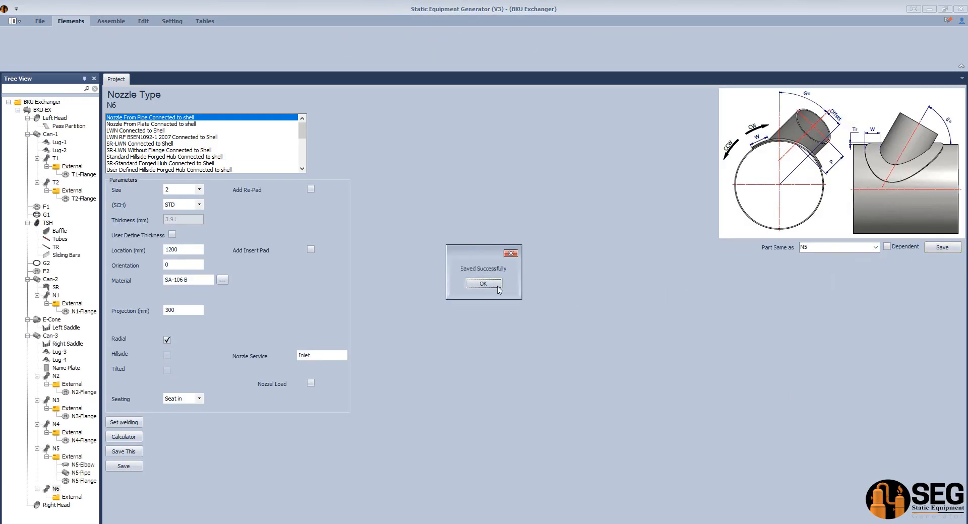
pyautogui.click(497, 286)
# Add an elbow named N6-Elbow to nozzle N6's external parts, and save it as the same part as N5-Elbow
pyautogui.click(381, 46)
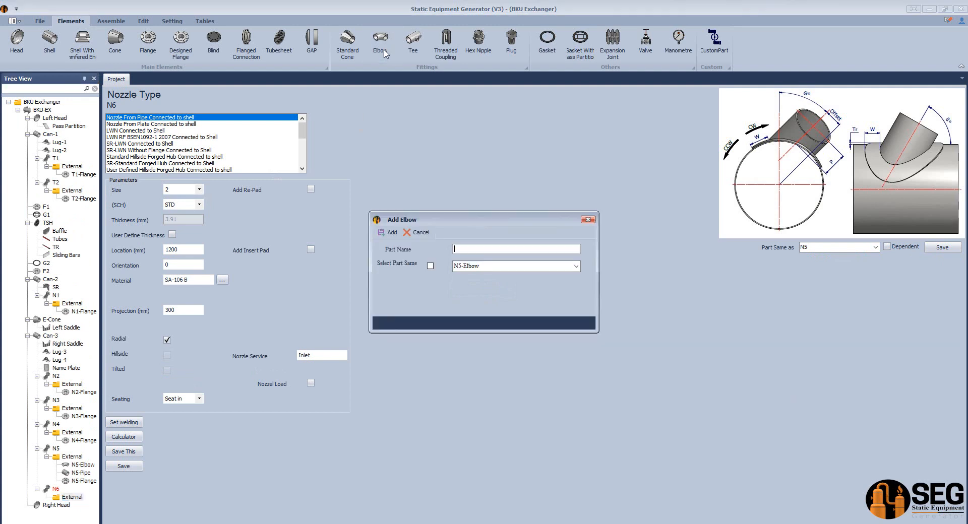
pyautogui.write('N6-Elbow')
pyautogui.press('Return')
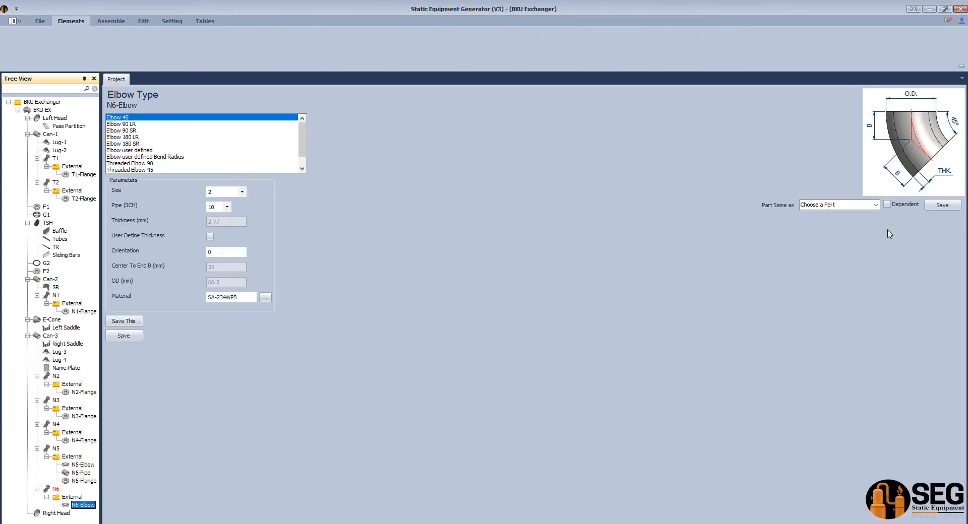
pyautogui.click(876, 205)
pyautogui.click(837, 222)
pyautogui.click(942, 206)
pyautogui.click(486, 284)
# Add a shell named N6-Pipe to nozzle N6's external parts, and save it as the same part as N5-Pipe
pyautogui.click(84, 498)
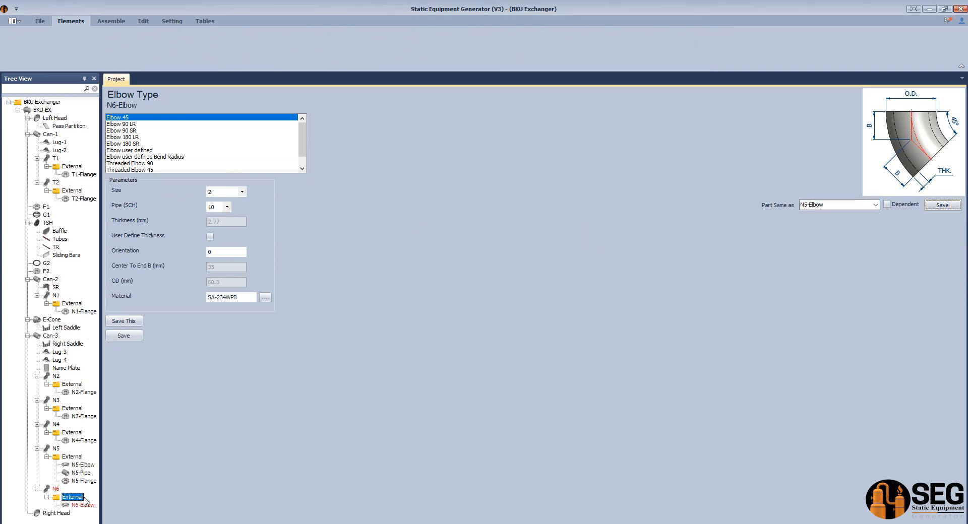
pyautogui.click(71, 21)
pyautogui.click(53, 51)
pyautogui.write('N')
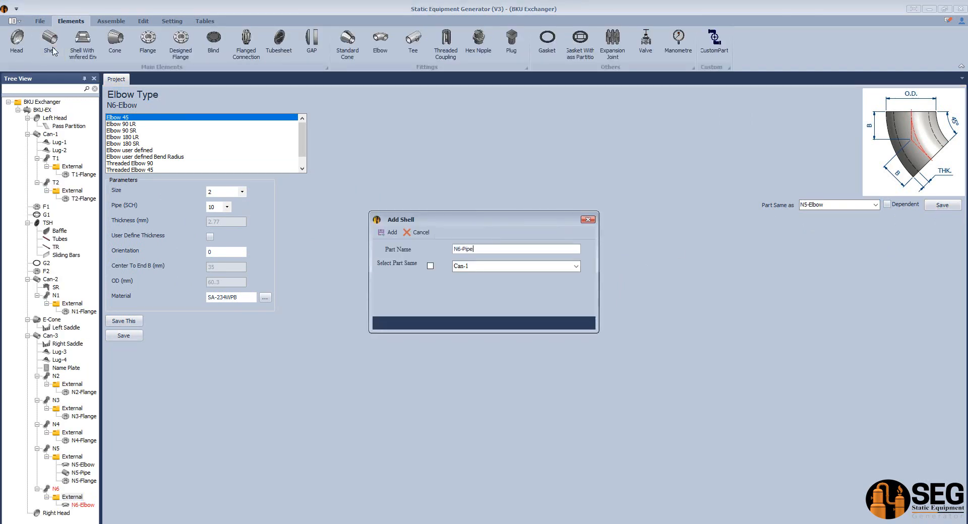
pyautogui.write('6-Pipe')
pyautogui.press('Return')
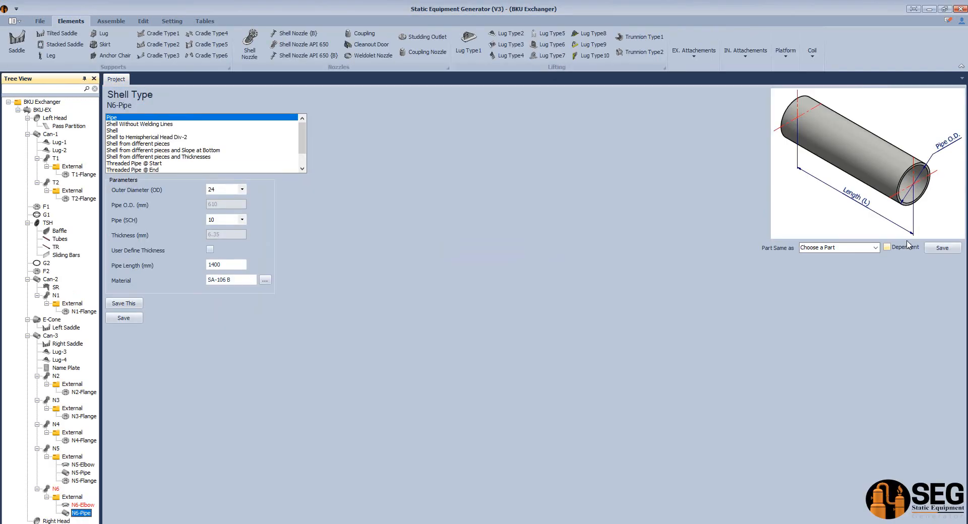
pyautogui.click(876, 248)
pyautogui.click(817, 267)
pyautogui.click(942, 248)
pyautogui.click(487, 284)
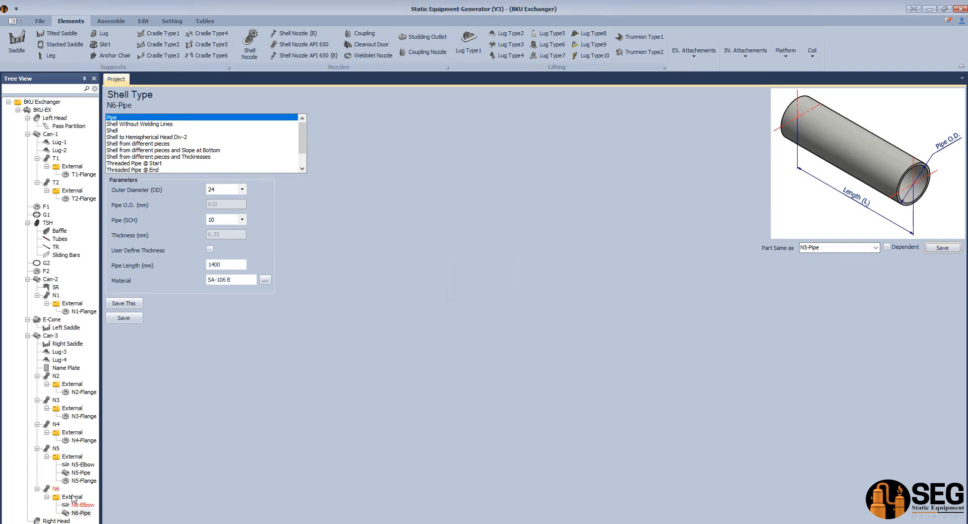
# Add a flange named N6-Flange to nozzle N6's external parts, and save it as the same part as N5-Flange
pyautogui.click(72, 498)
pyautogui.click(149, 43)
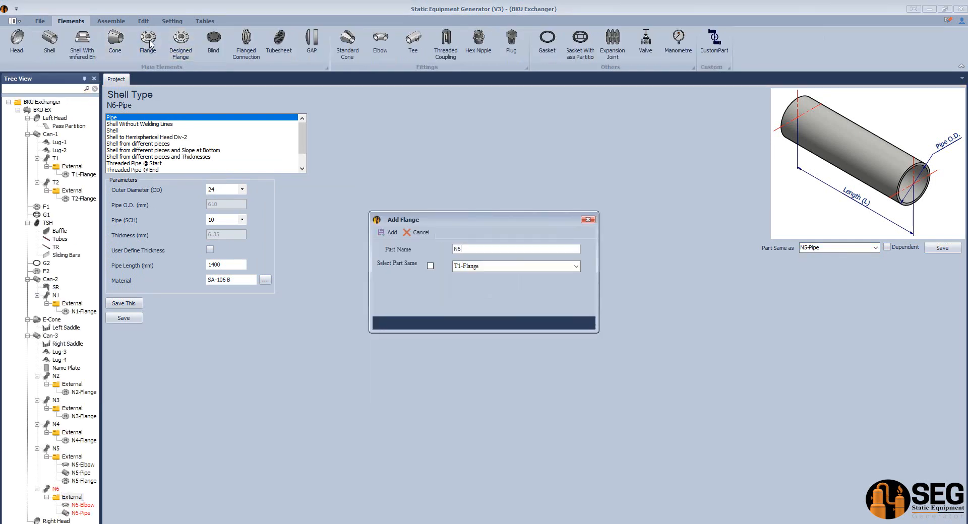
pyautogui.write('N6-Flange')
pyautogui.press('Return')
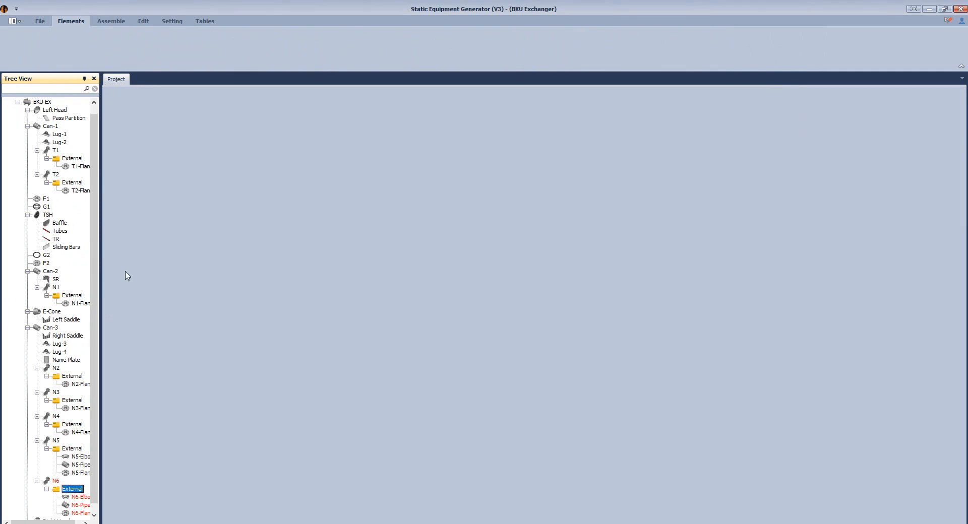
pyautogui.moveTo(100, 259); pyautogui.dragTo(161, 259)
pyautogui.click(90, 513)
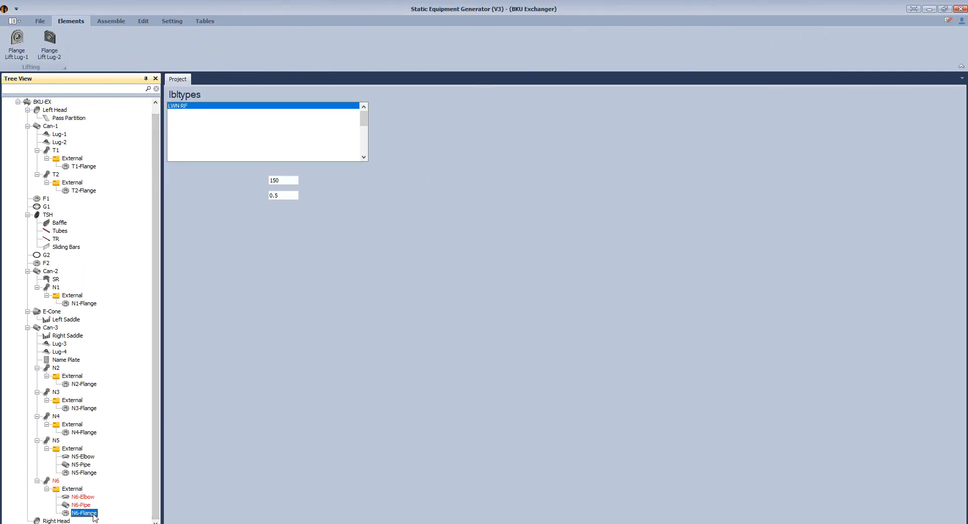
pyautogui.click(875, 227)
pyautogui.click(827, 286)
pyautogui.click(942, 227)
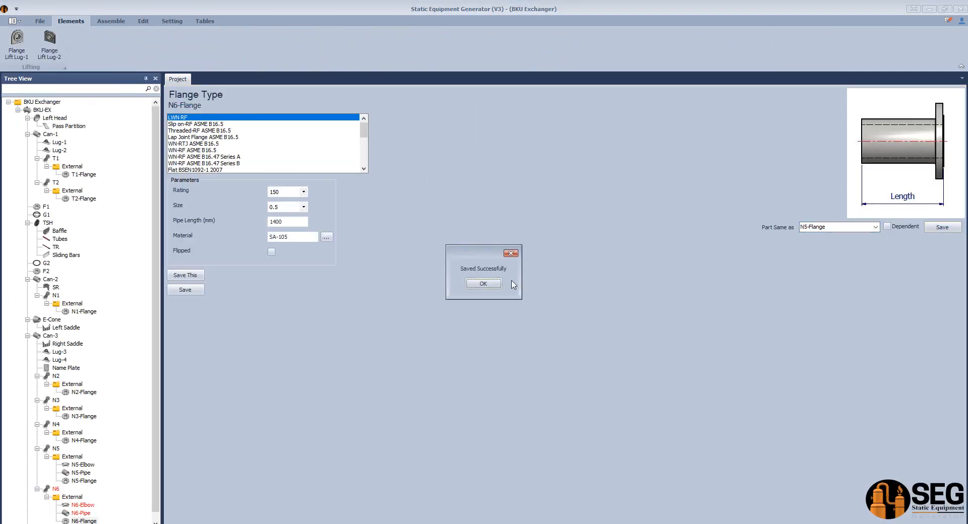
pyautogui.click(488, 283)
# Set nozzle N6's service to Level Indicator-2, then edit the orientation of N6-Elbow and save both parts
pyautogui.click(56, 489)
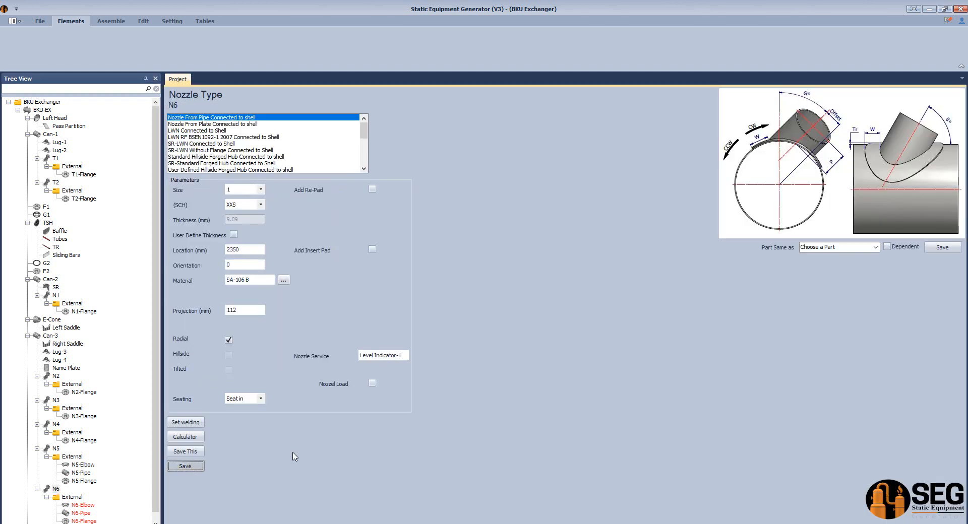
pyautogui.click(407, 356)
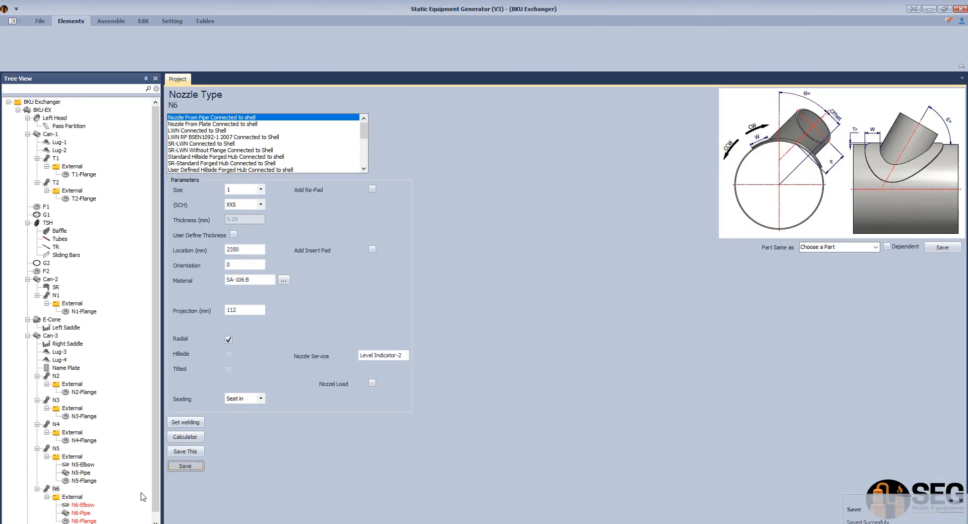
pyautogui.click(83, 505)
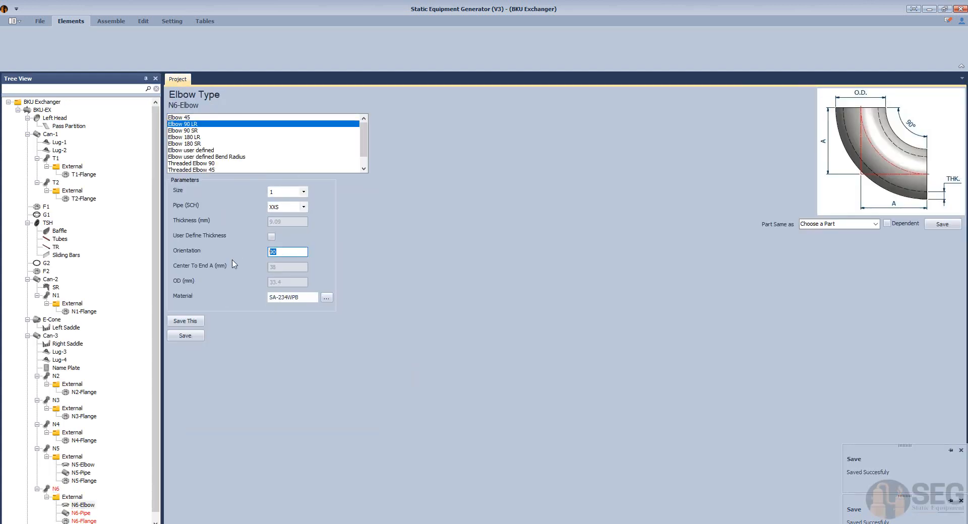
pyautogui.click(186, 335)
# Add a shell nozzle named N7 to Can-3
pyautogui.click(51, 336)
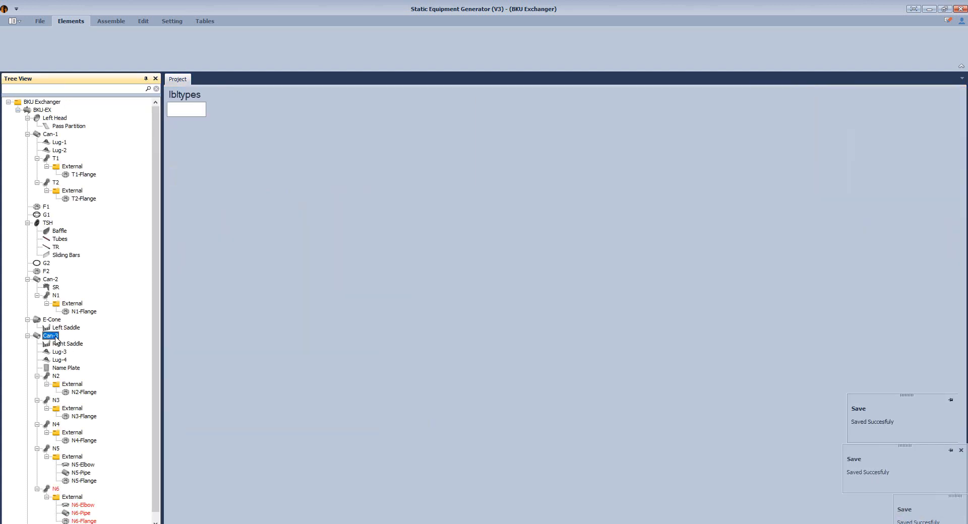
pyautogui.click(252, 51)
pyautogui.write('N7')
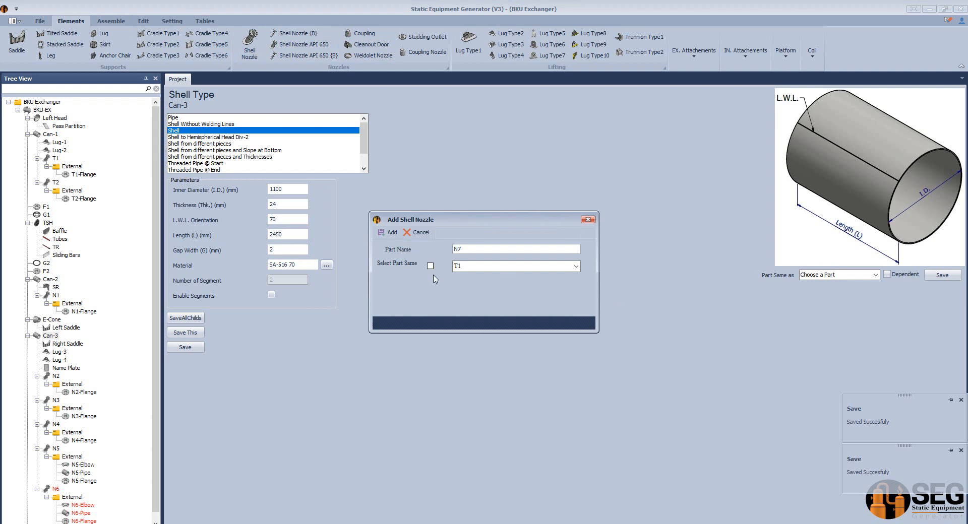
pyautogui.press('Return')
# Define nozzle N7 with size 1, schedule XXS, location 475 mm and service Shell Side Vent, and save it
pyautogui.click(56, 505)
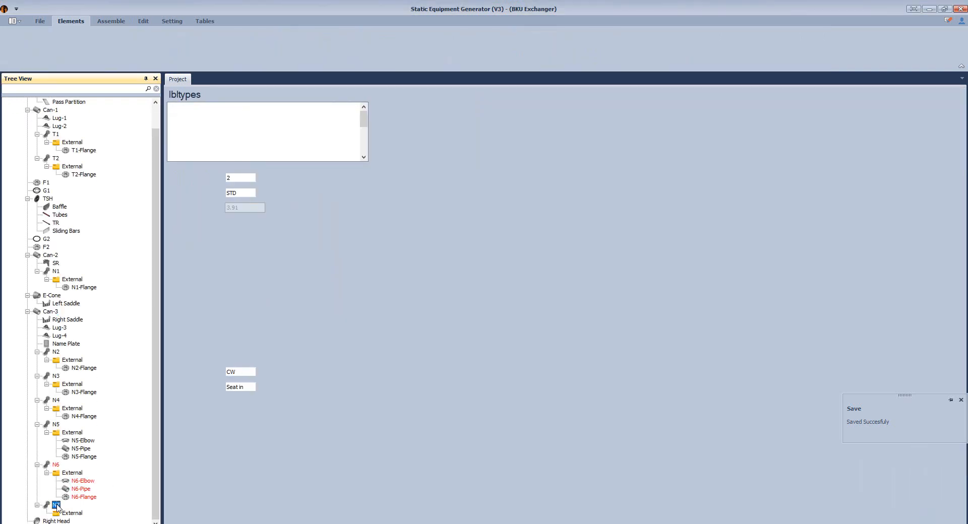
pyautogui.click(261, 190)
pyautogui.click(235, 212)
pyautogui.click(261, 204)
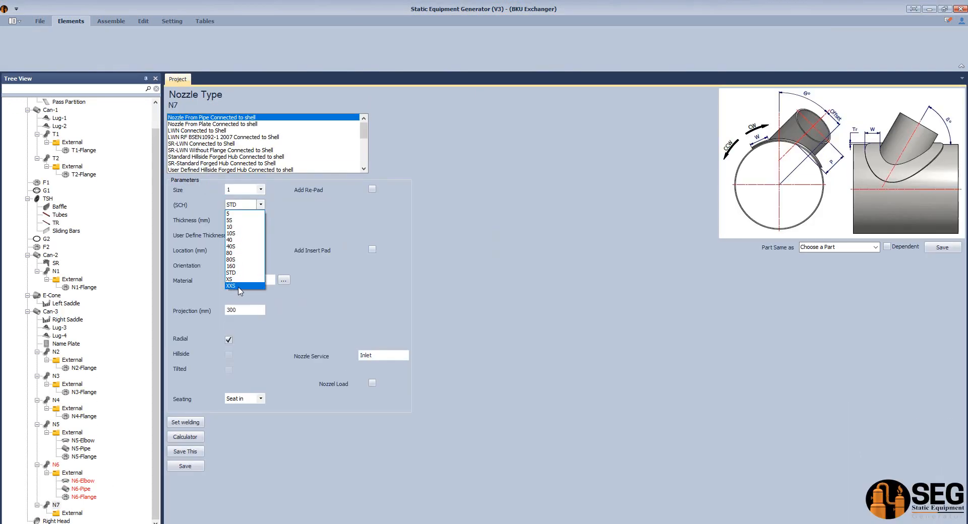
pyautogui.click(239, 286)
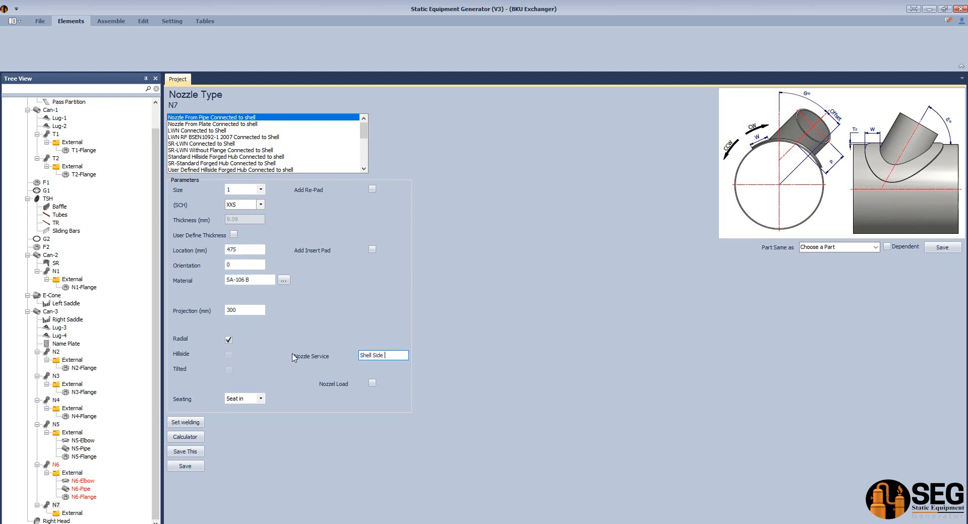
pyautogui.click(186, 467)
# Add a flange named N7-Flange to nozzle N7's external parts
pyautogui.click(71, 21)
pyautogui.click(171, 51)
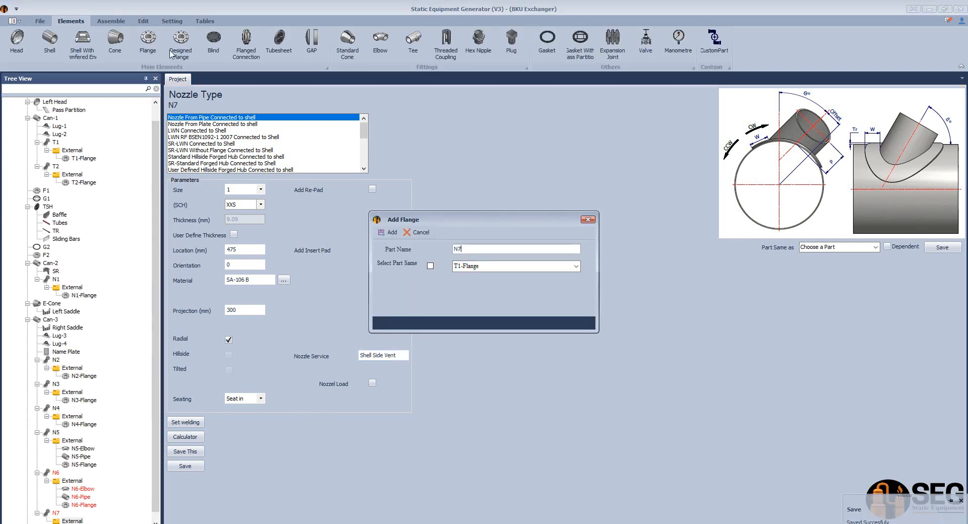
pyautogui.press('Return')
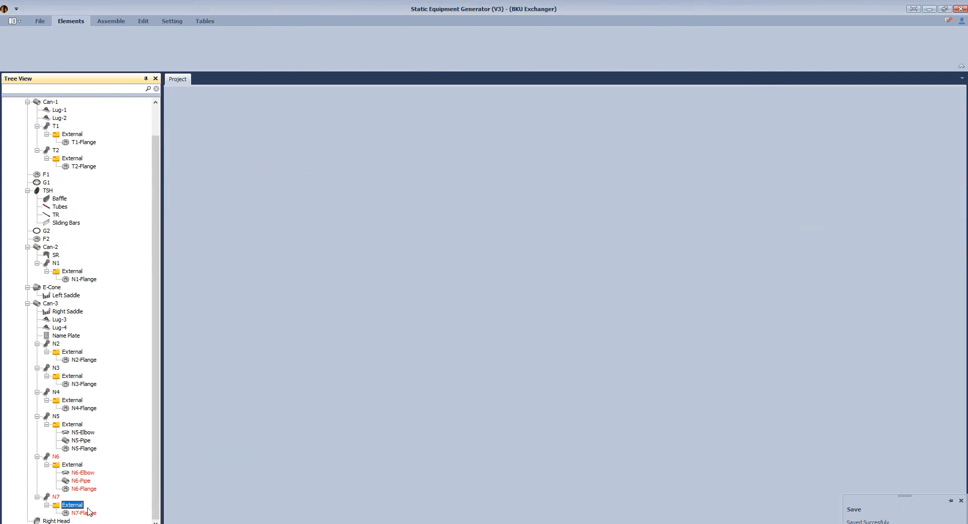
# Define N7-Flange as WN-RF ASME B16.5 with rating 600, size 1 and pipe schedule XXS, and save it
pyautogui.click(191, 150)
pyautogui.click(304, 192)
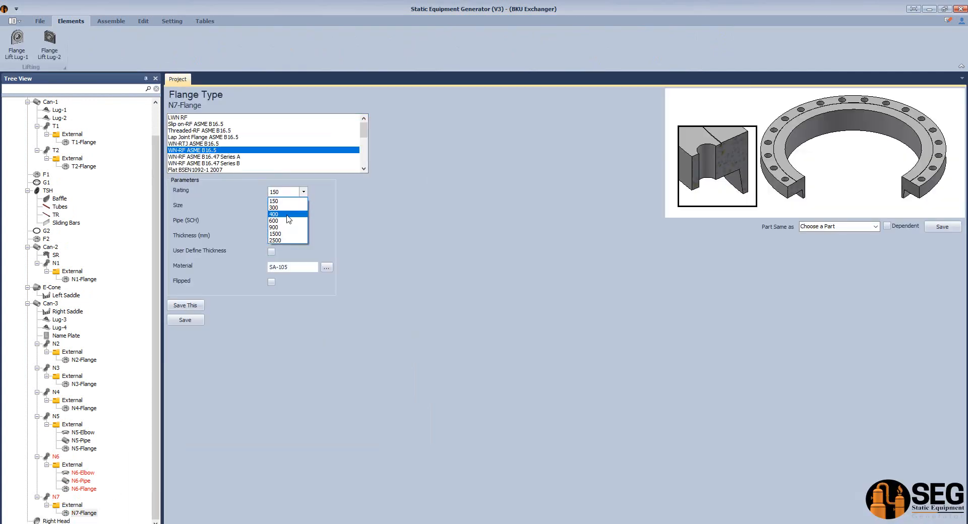
pyautogui.click(275, 212)
pyautogui.click(303, 207)
pyautogui.click(275, 230)
pyautogui.click(303, 222)
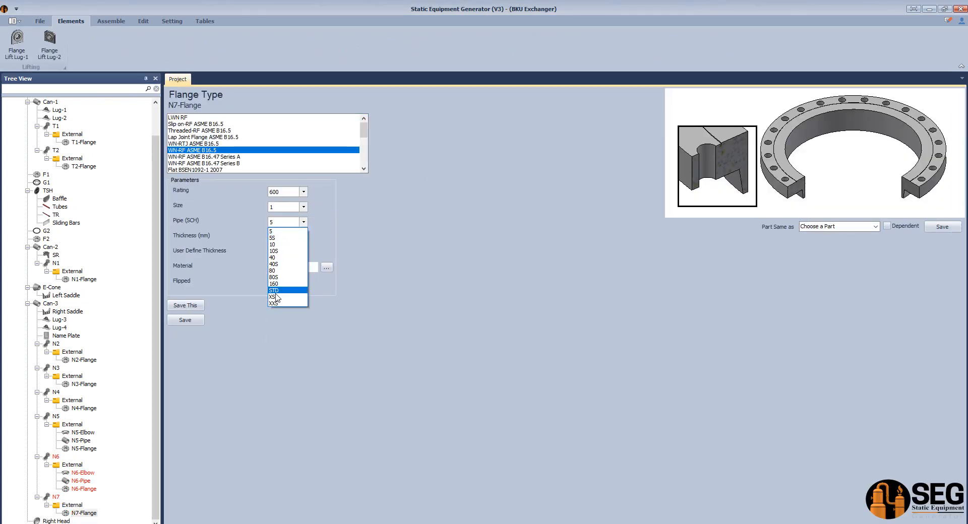
pyautogui.click(282, 305)
pyautogui.click(185, 320)
# Calculate nozzle N7's projection from 724 mm to the vessel centerline, and save it with a single-V, no-clad welding detail
pyautogui.click(56, 505)
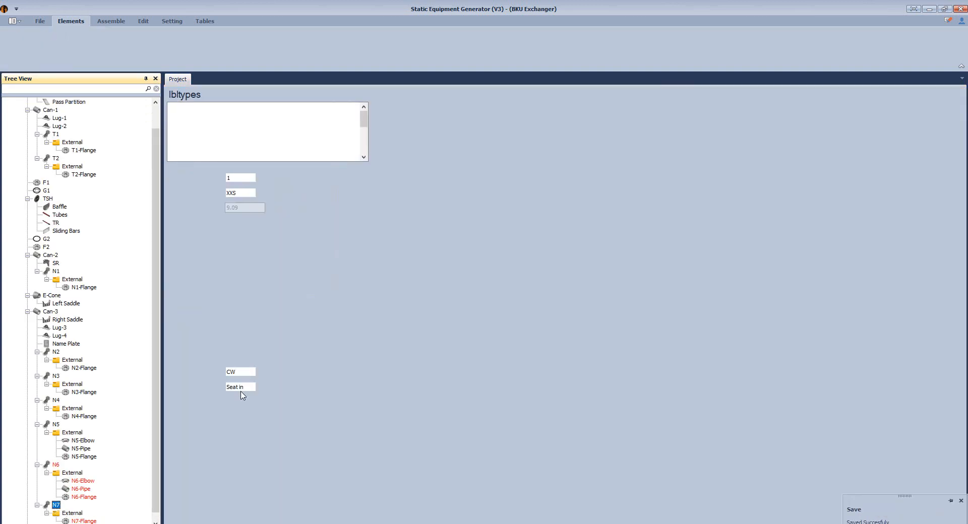
pyautogui.click(201, 437)
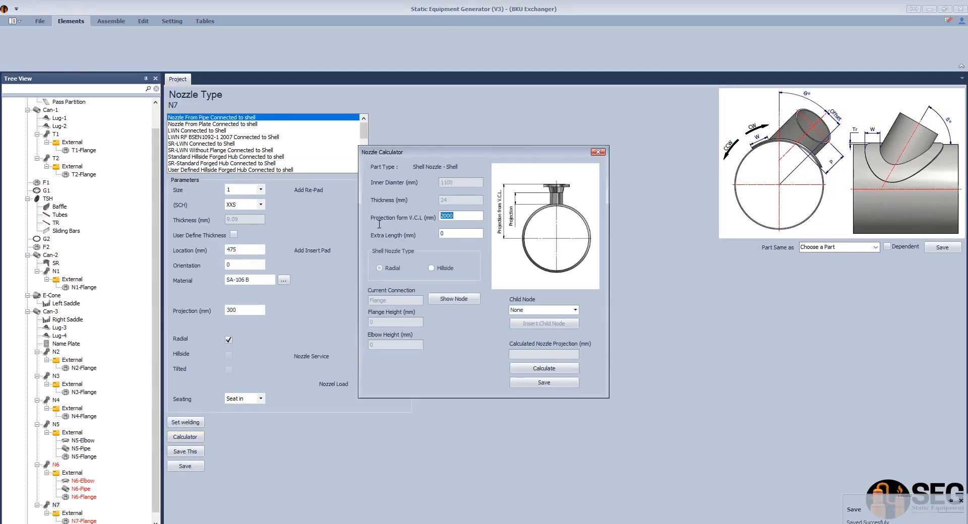
pyautogui.click(550, 383)
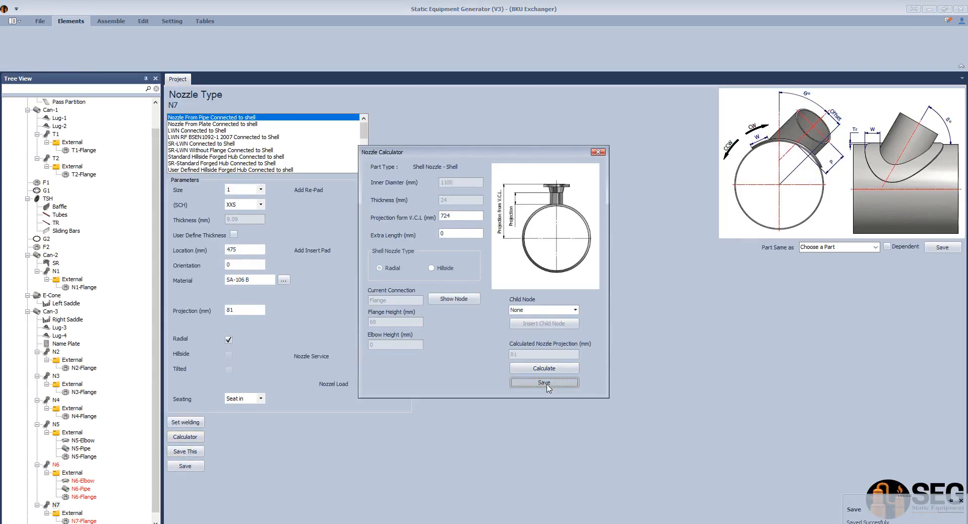
pyautogui.click(192, 429)
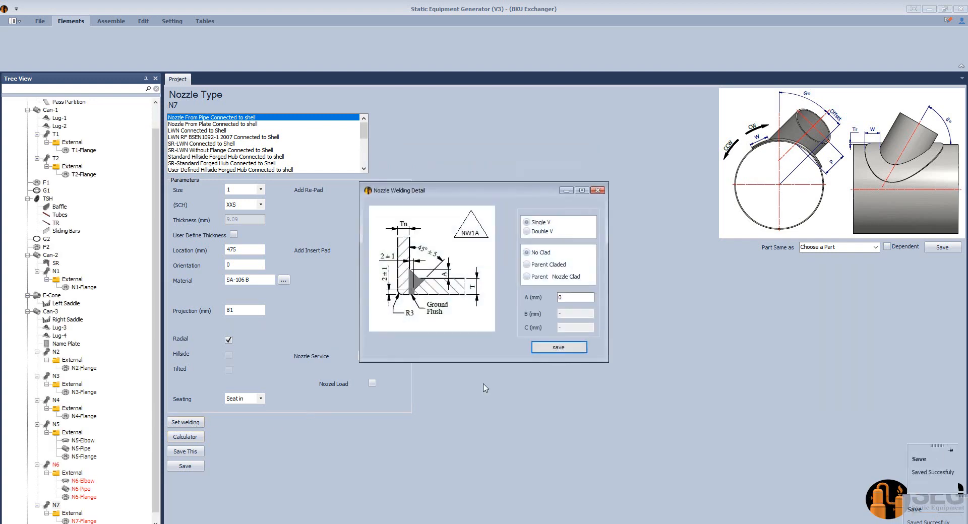
pyautogui.click(561, 351)
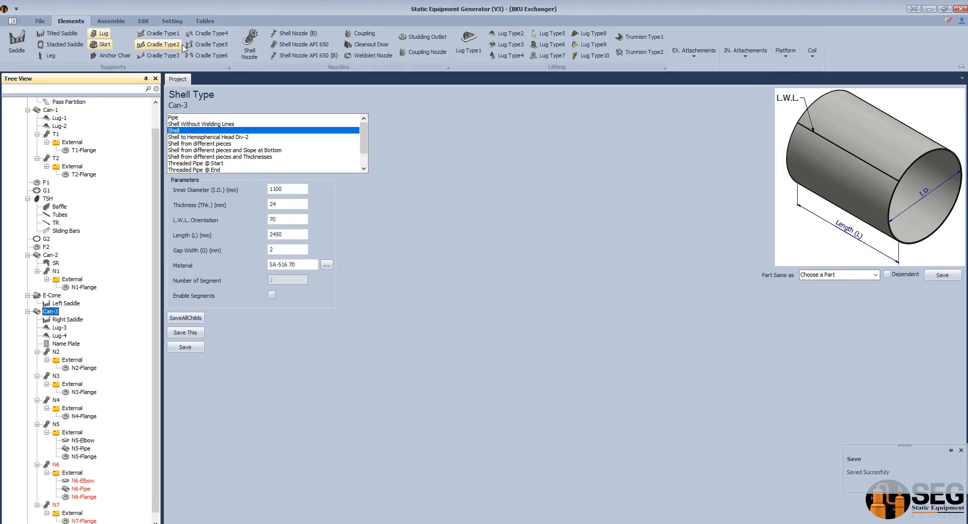
# Add a shell nozzle named N8 to Can-3 and save it as the same part as N7
pyautogui.click(249, 50)
pyautogui.press('Return')
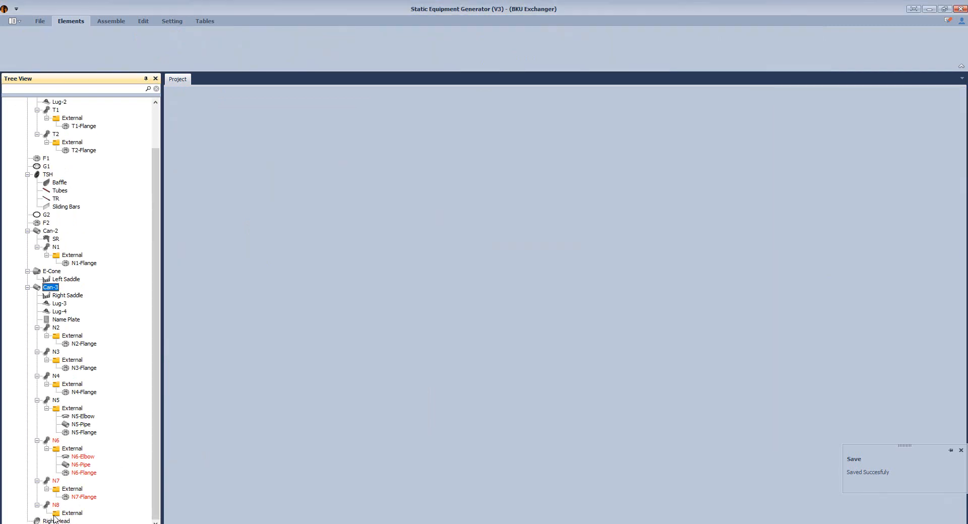
pyautogui.click(839, 247)
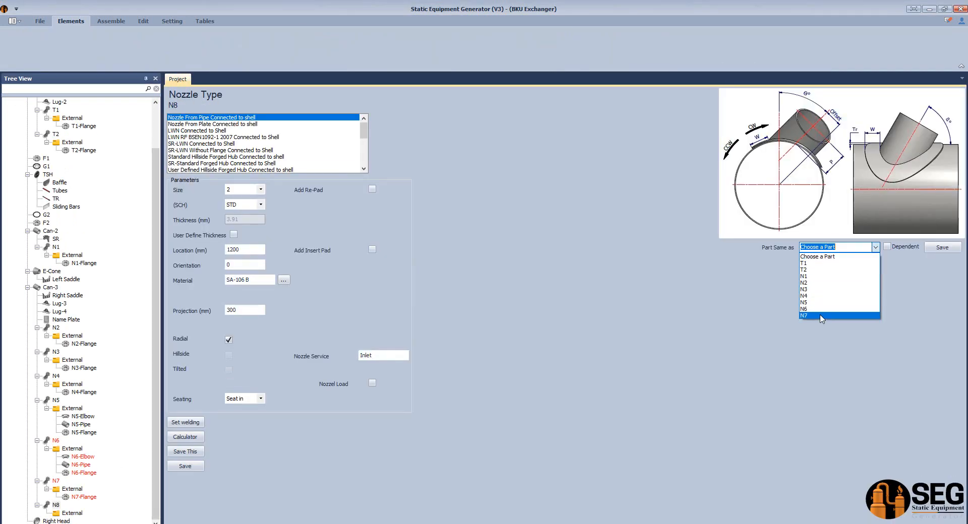
pyautogui.click(816, 302)
pyautogui.click(942, 247)
pyautogui.click(483, 284)
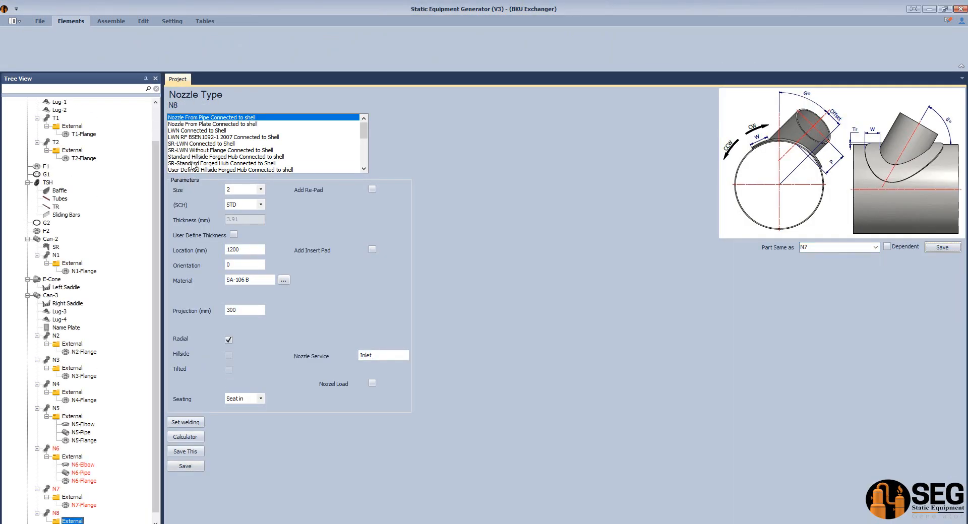
# Add a flange named N8-Flange to nozzle N8's external parts, and save it as the same part as N7-Flange
pyautogui.click(165, 48)
pyautogui.write('N8-Fla')
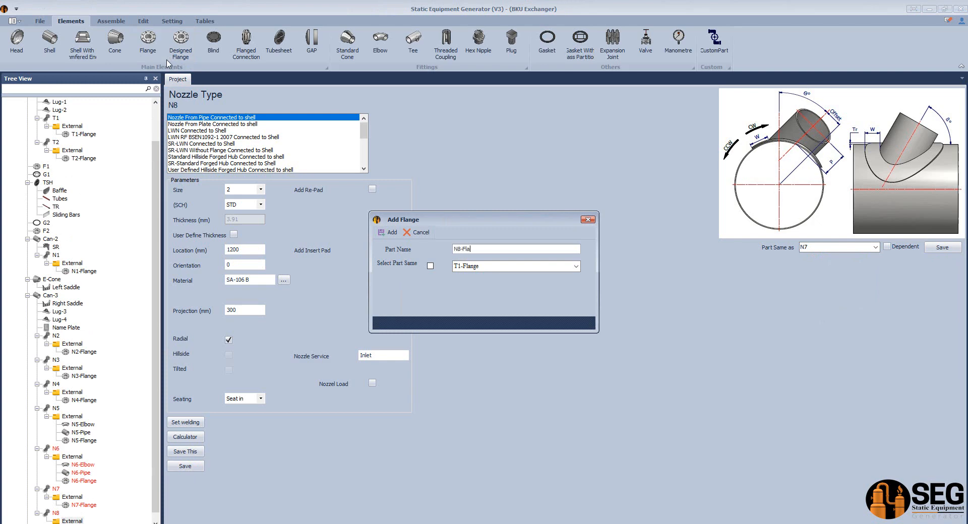
pyautogui.write('nge')
pyautogui.press('Return')
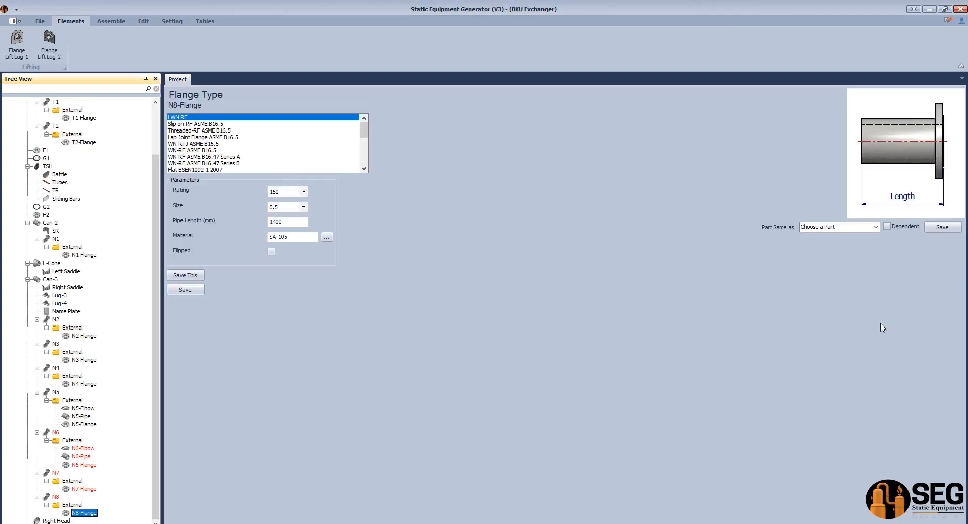
pyautogui.click(877, 231)
pyautogui.click(827, 297)
pyautogui.click(942, 228)
pyautogui.click(483, 284)
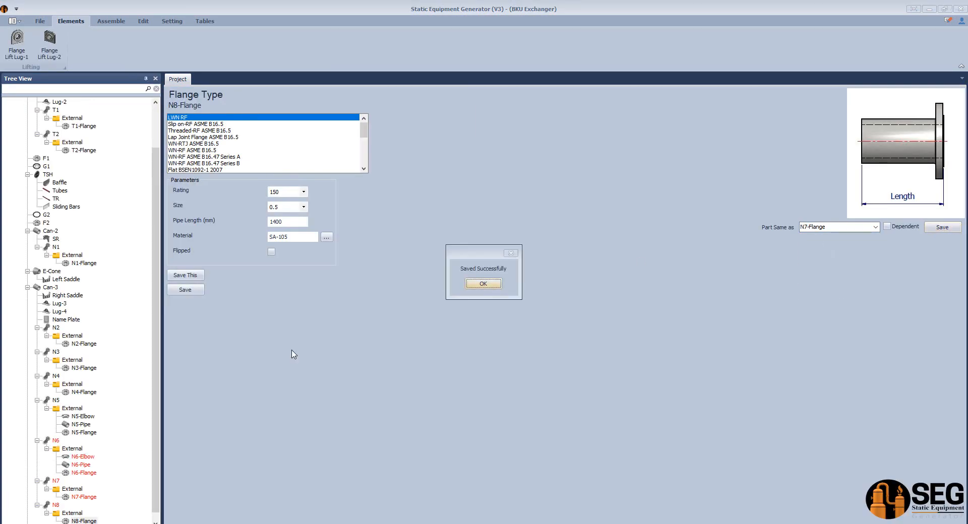
# Edit the location of nozzle N8 along Can-3 and save the nozzle
pyautogui.click(58, 506)
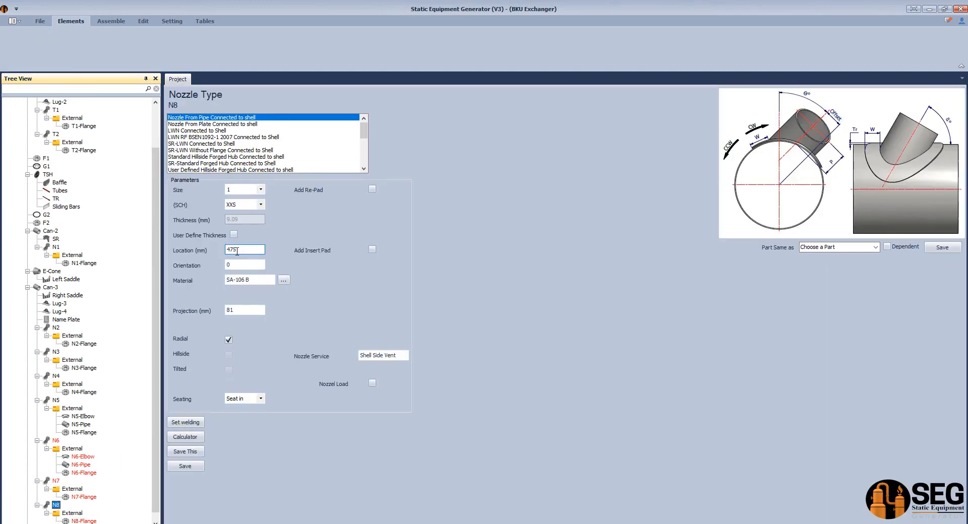
pyautogui.click(192, 470)
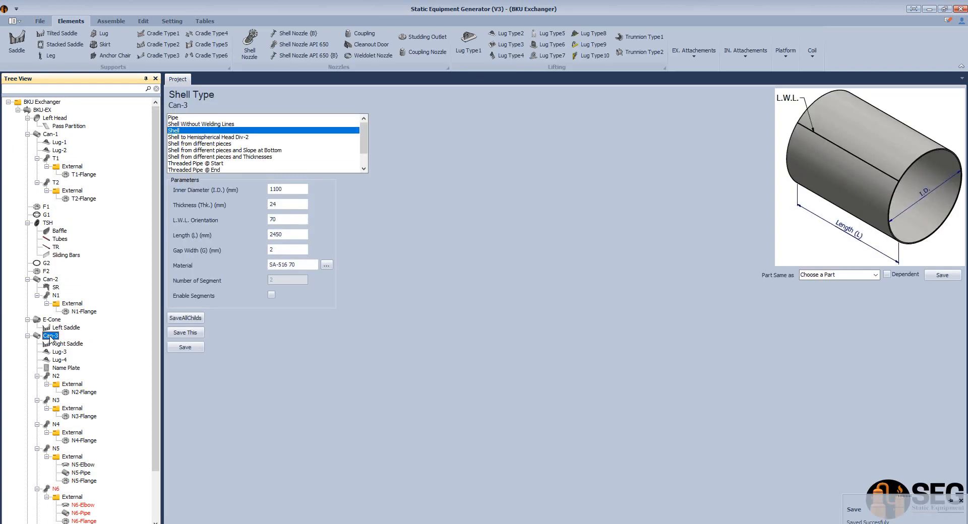
# Add a shell nozzle named N9 to Can-3
pyautogui.click(249, 51)
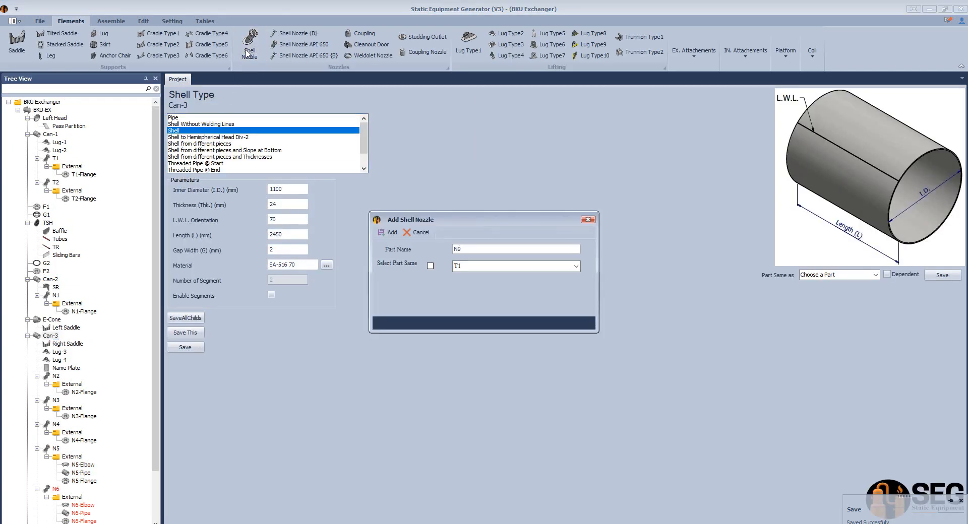
pyautogui.press('Return')
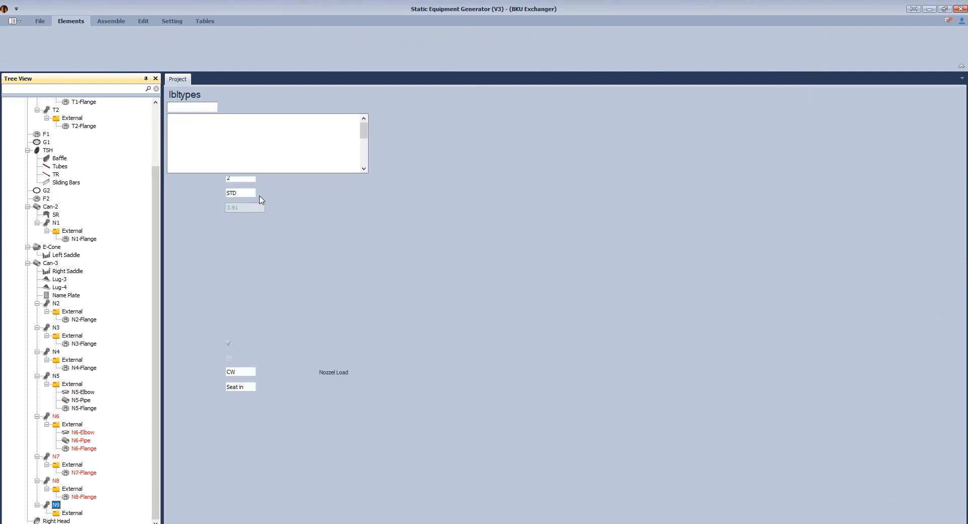
# Give nozzle N9 schedule XXS, location 1975 mm and the service Safety Valve, and save the nozzle
pyautogui.click(262, 204)
pyautogui.click(241, 286)
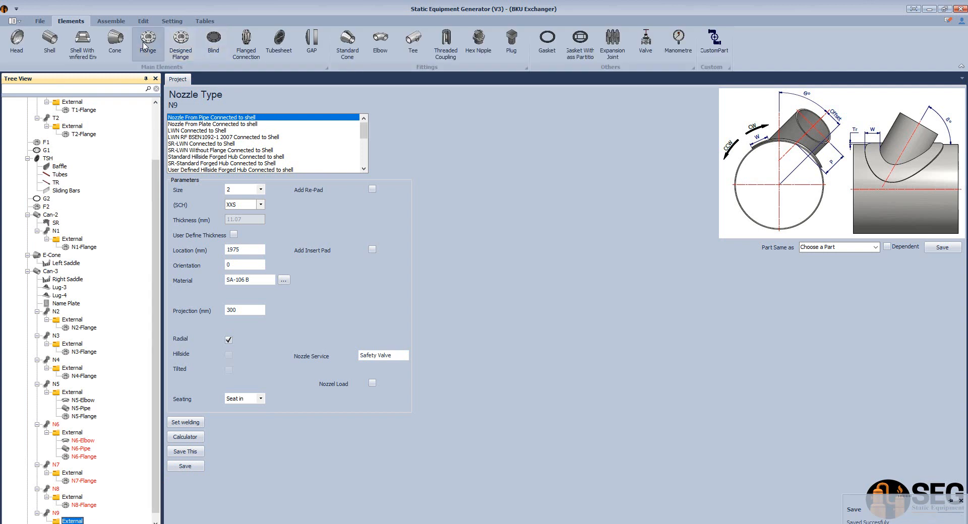
# Add a flange named N9-Flange to nozzle N9's external parts
pyautogui.click(147, 40)
pyautogui.write('N9-Flange')
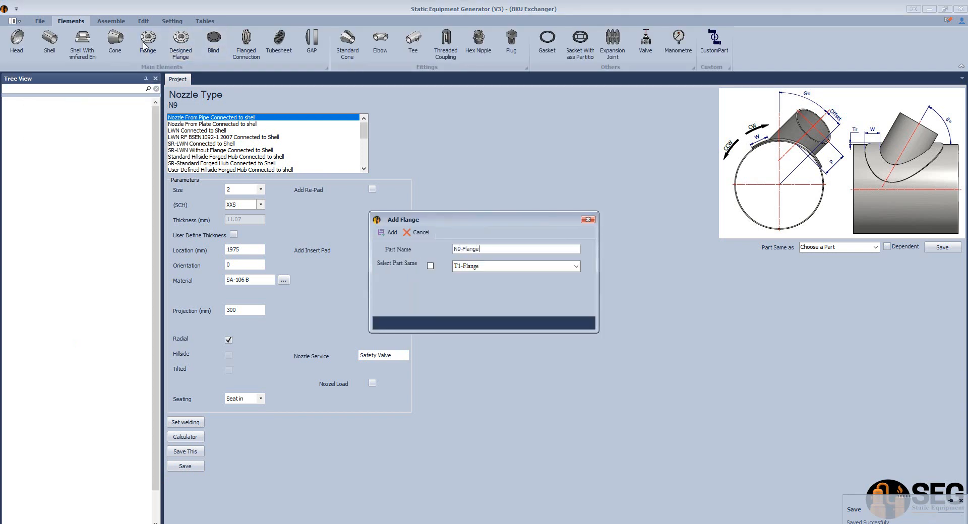
pyautogui.press('Return')
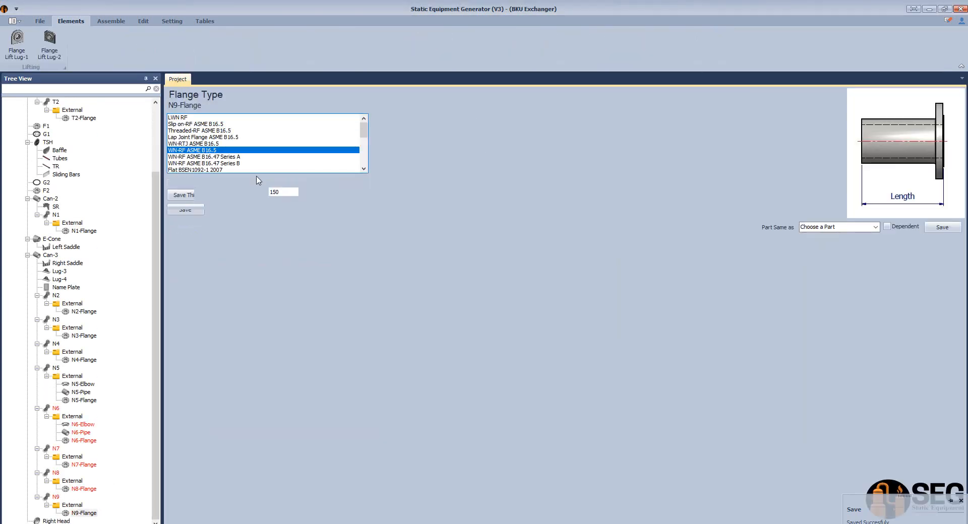
# Define N9-Flange as WN-RF ASME B16.5 with rating 600, size 2 and pipe schedule XXS, and save it
pyautogui.click(304, 191)
pyautogui.click(306, 219)
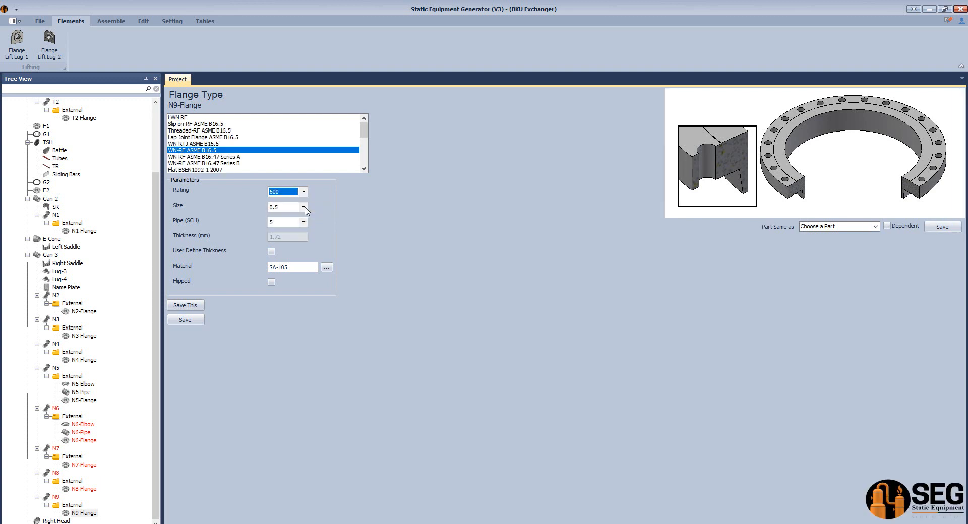
pyautogui.click(304, 207)
pyautogui.click(275, 249)
pyautogui.click(303, 222)
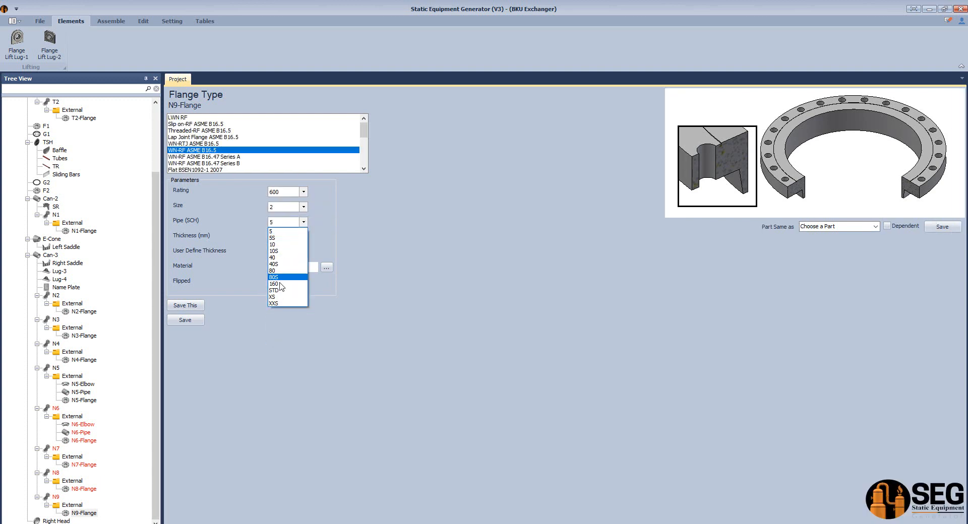
pyautogui.click(277, 305)
pyautogui.click(185, 321)
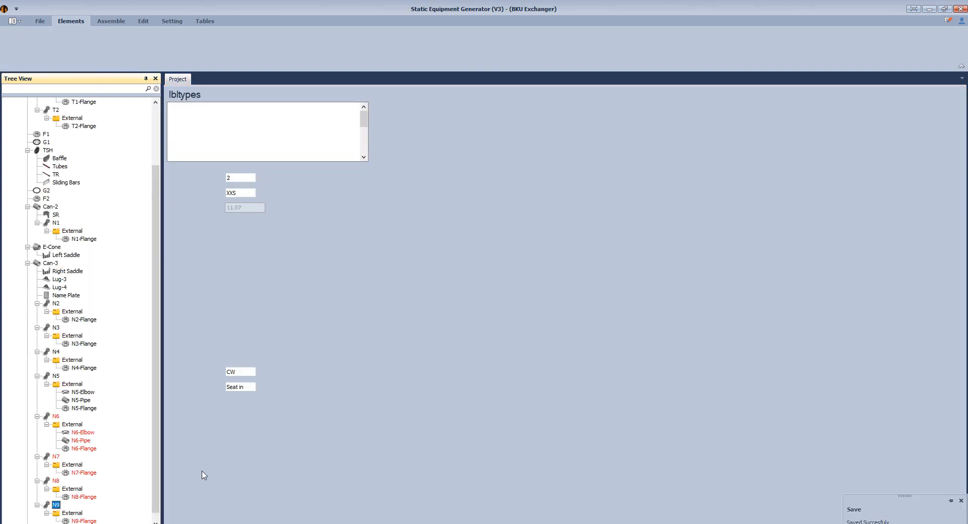
# Calculate and save nozzle N9's projection for 724 mm from the vessel centreline, and set its weld dimension A to 14 mm
pyautogui.click(194, 438)
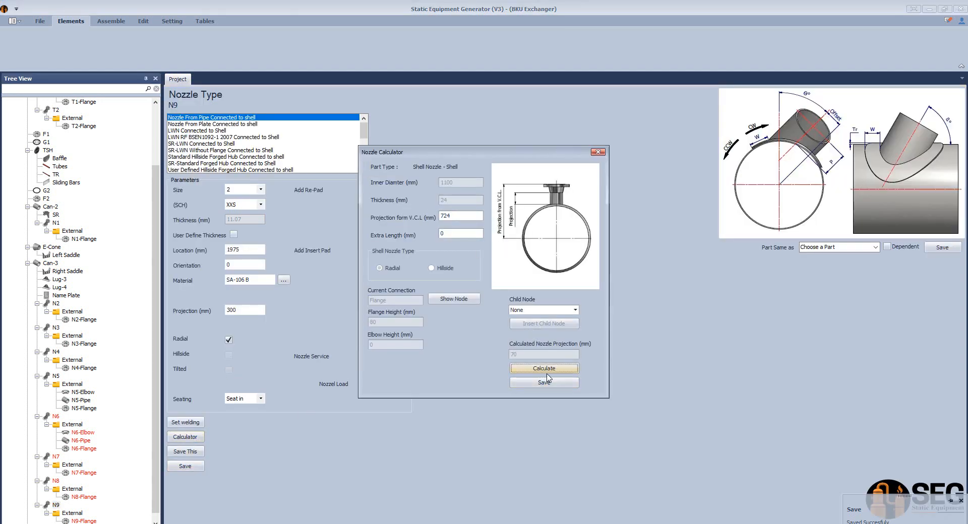
pyautogui.click(534, 385)
pyautogui.write('1')
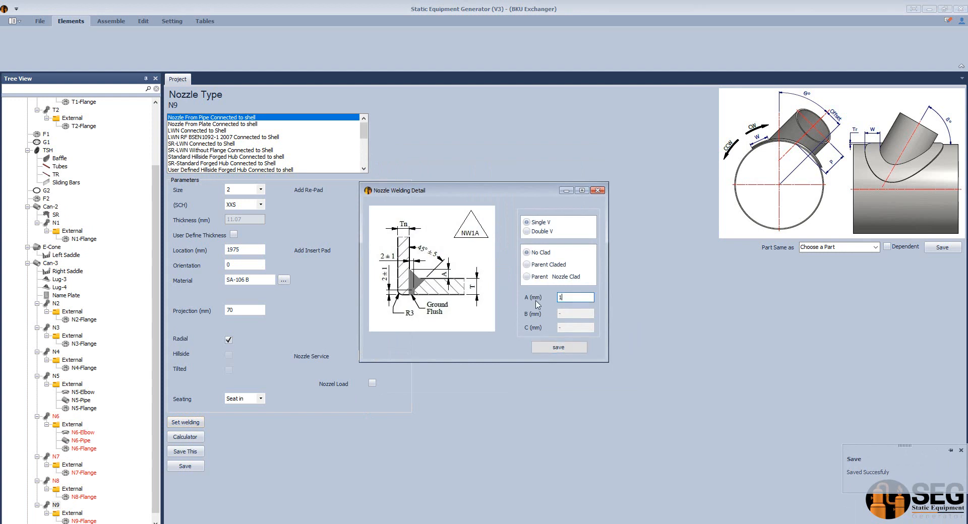
pyautogui.write('4')
pyautogui.click(560, 348)
# Change nozzle N8's service description to the shell-side drain and save the nozzle
pyautogui.click(56, 481)
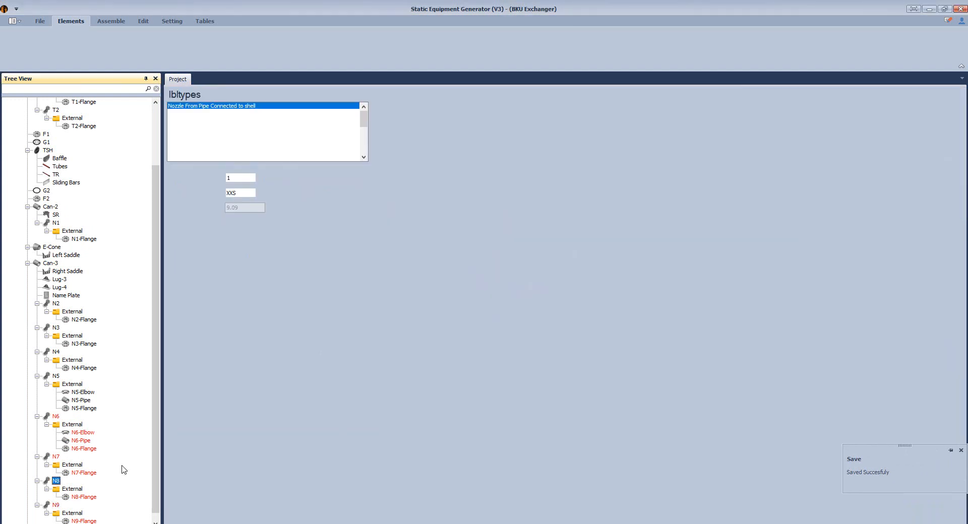
pyautogui.moveTo(385, 356); pyautogui.dragTo(429, 353)
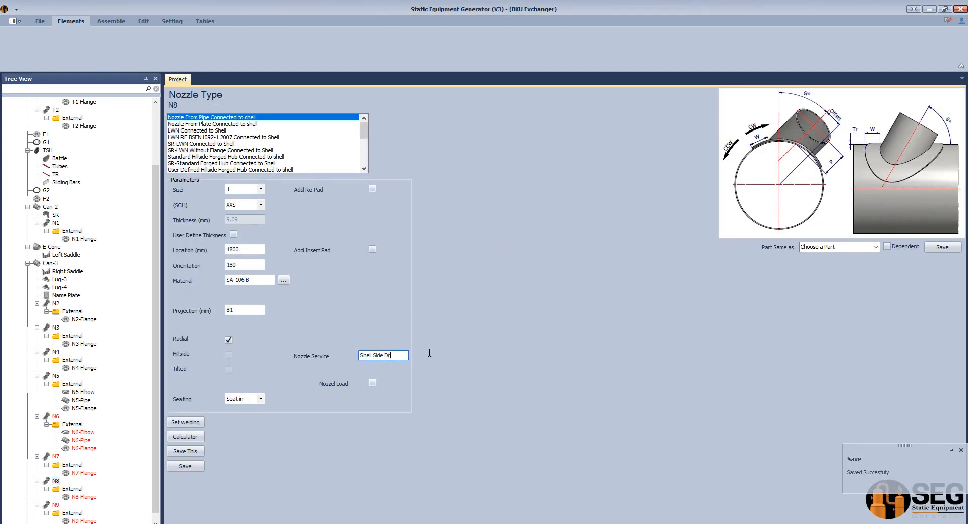
pyautogui.click(196, 469)
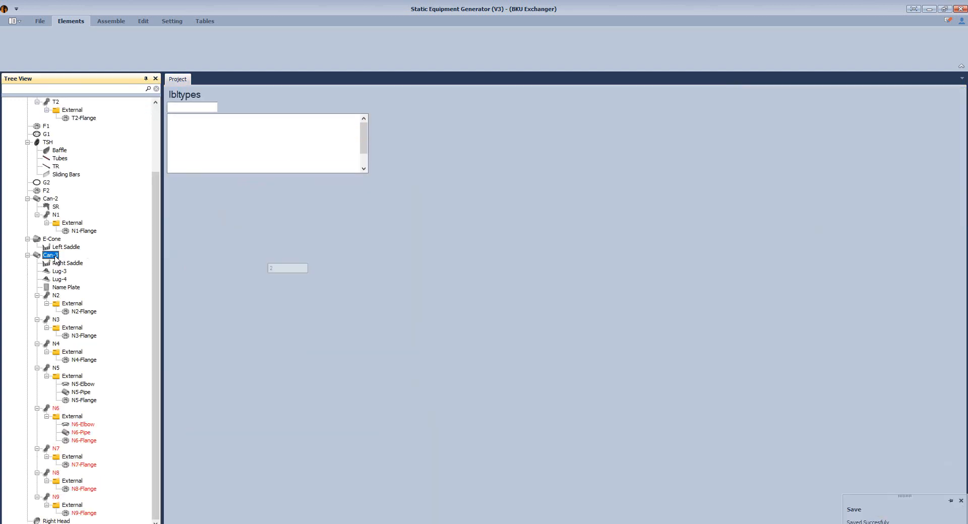
# Add a shell nozzle named N10 to Can-3
pyautogui.click(254, 41)
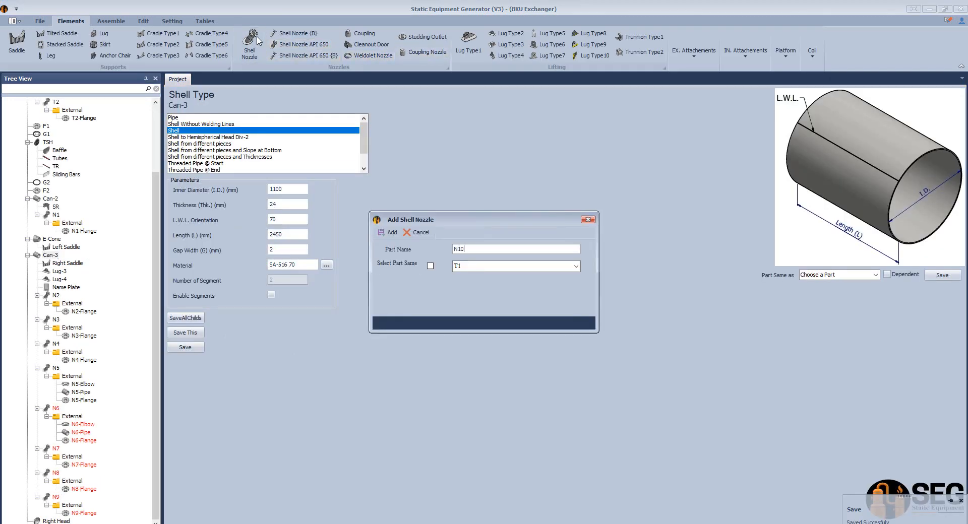
pyautogui.press('Return')
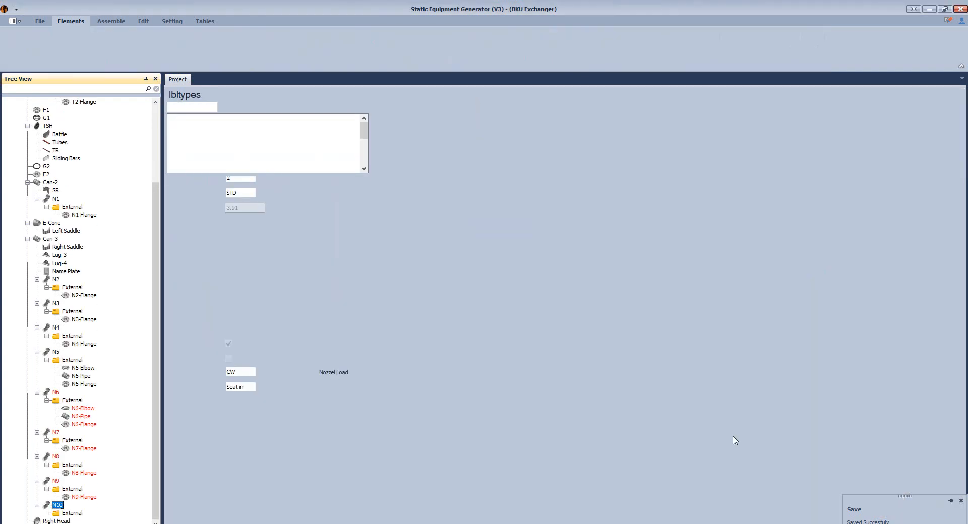
# Save nozzle N10 as the same part as N5
pyautogui.click(876, 247)
pyautogui.click(817, 301)
pyautogui.click(942, 248)
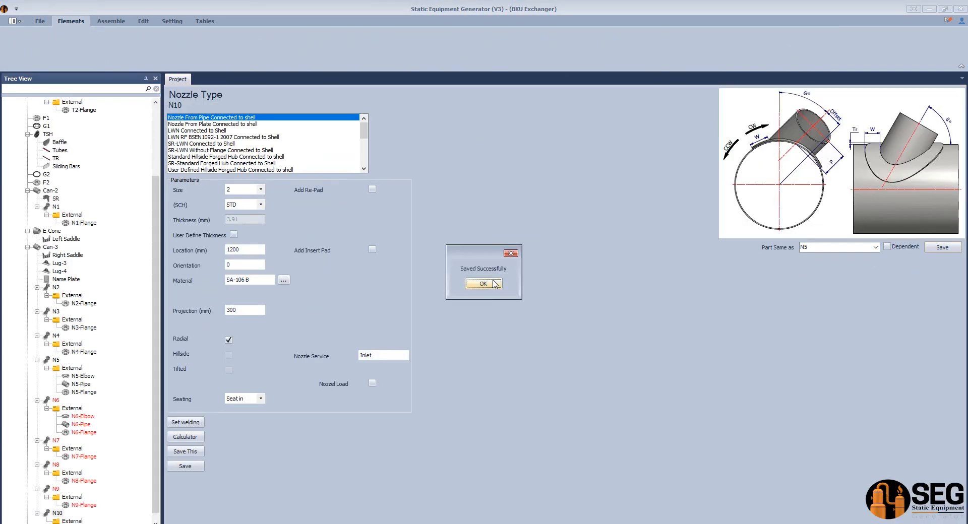
pyautogui.click(483, 284)
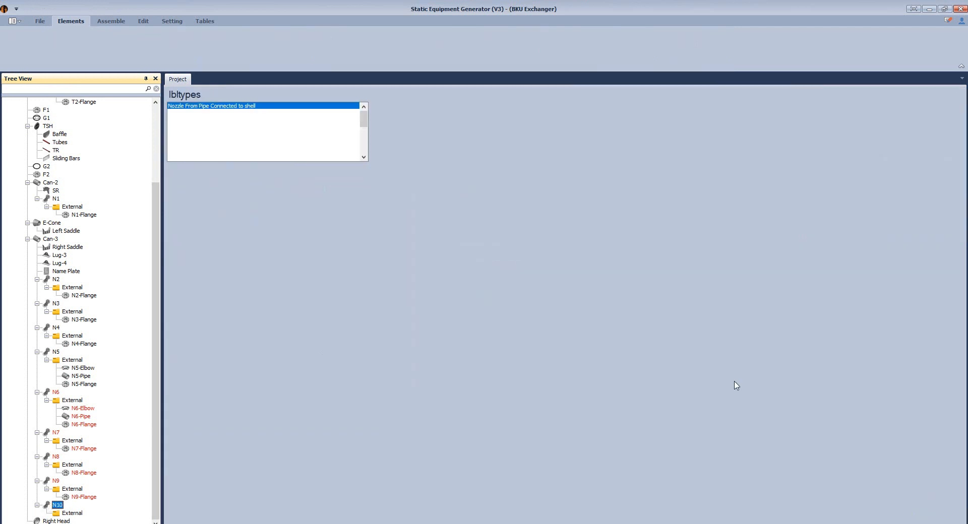
# Save nozzle N10 as the same part as N6
pyautogui.click(876, 247)
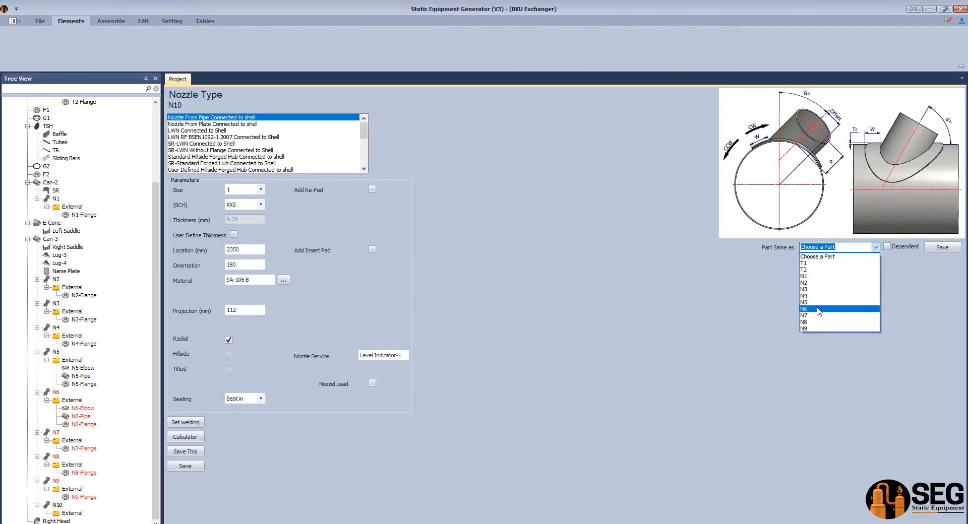
pyautogui.click(819, 311)
pyautogui.click(942, 248)
pyautogui.click(495, 284)
# Add an elbow named N10-Elbow to nozzle N10's external parts, and save it as the same part as N6-Elbow
pyautogui.click(71, 521)
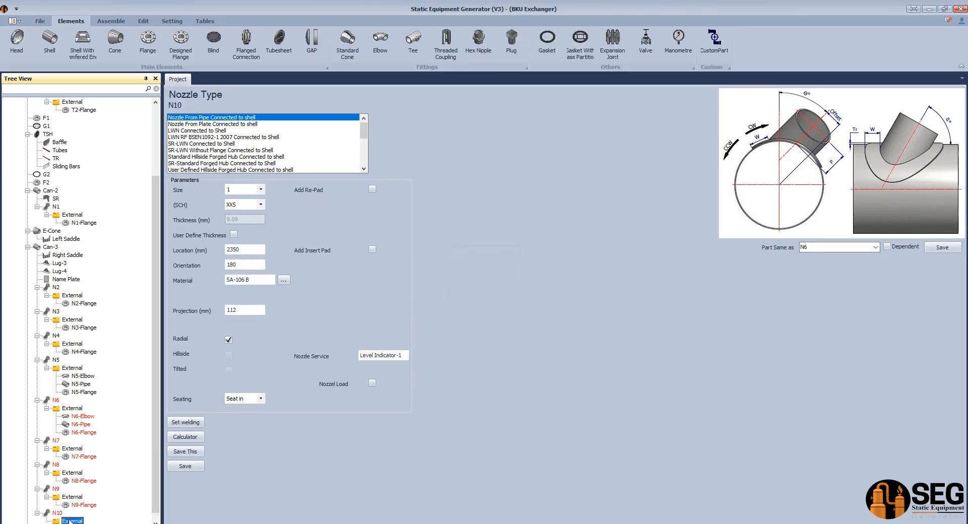
pyautogui.click(382, 47)
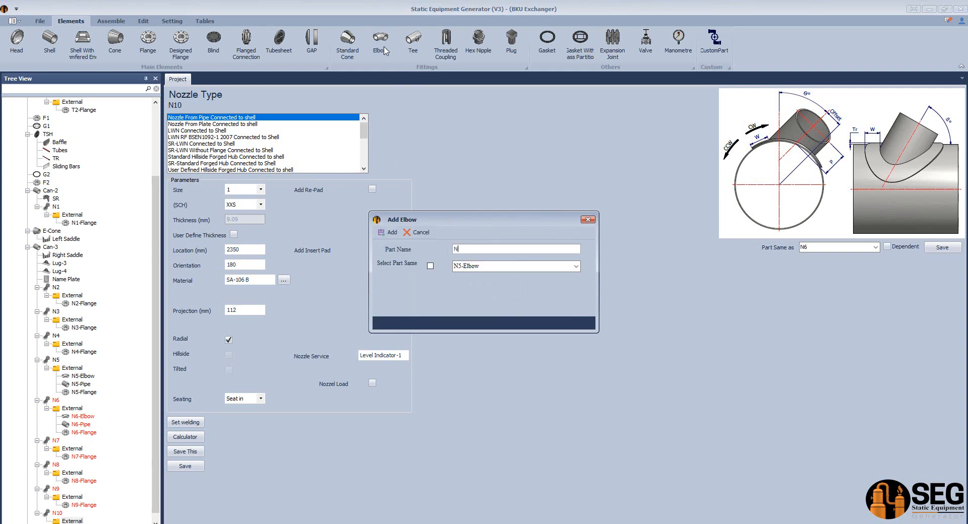
pyautogui.press('Return')
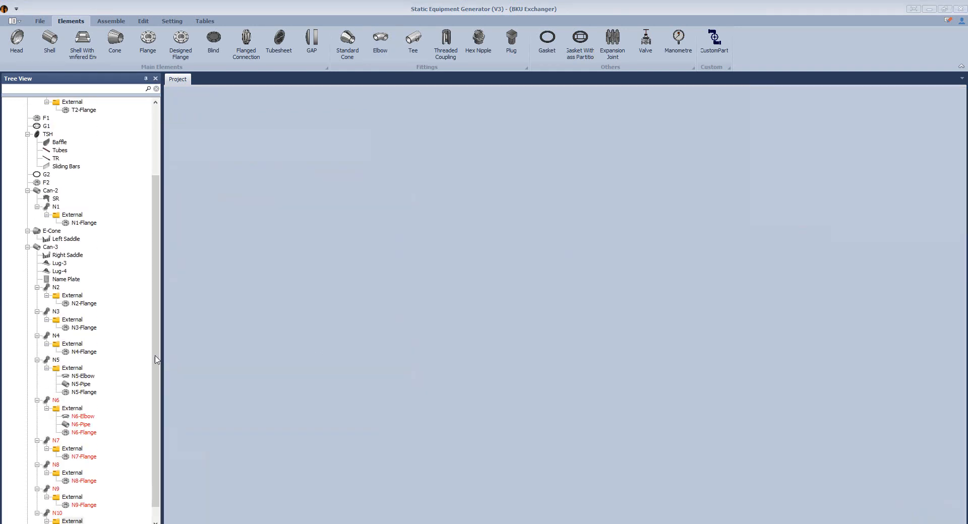
pyautogui.click(875, 204)
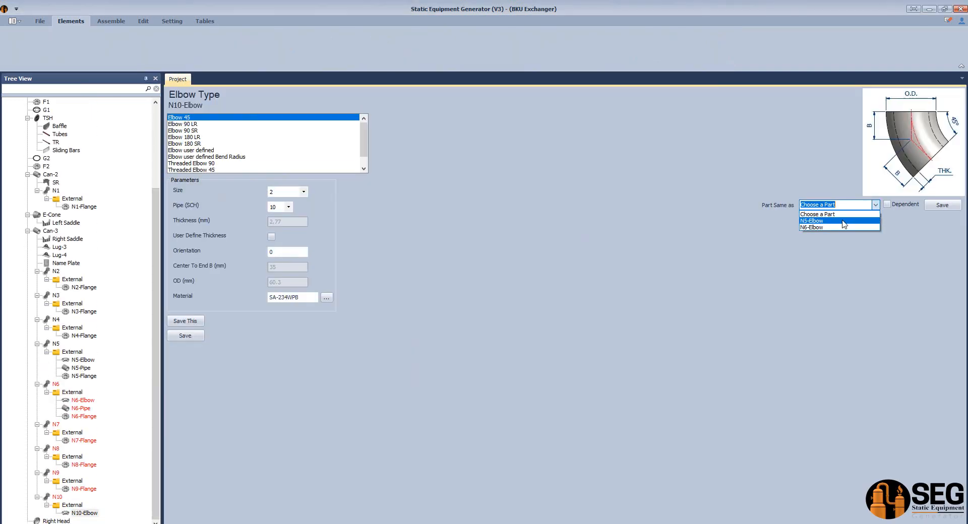
pyautogui.click(827, 225)
pyautogui.click(943, 205)
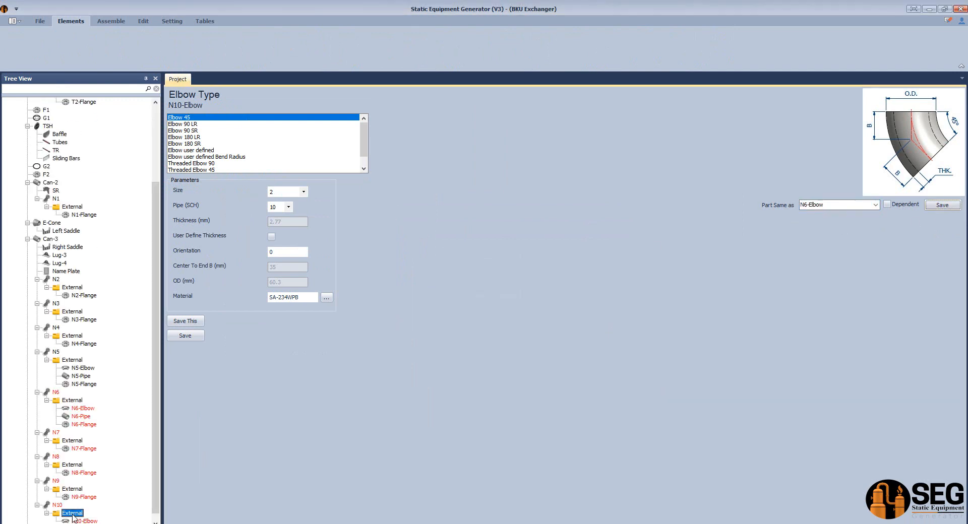
# Add a shell named N10-Pipe to nozzle N10's external parts, and save it as the same part as N6-Pipe
pyautogui.click(57, 47)
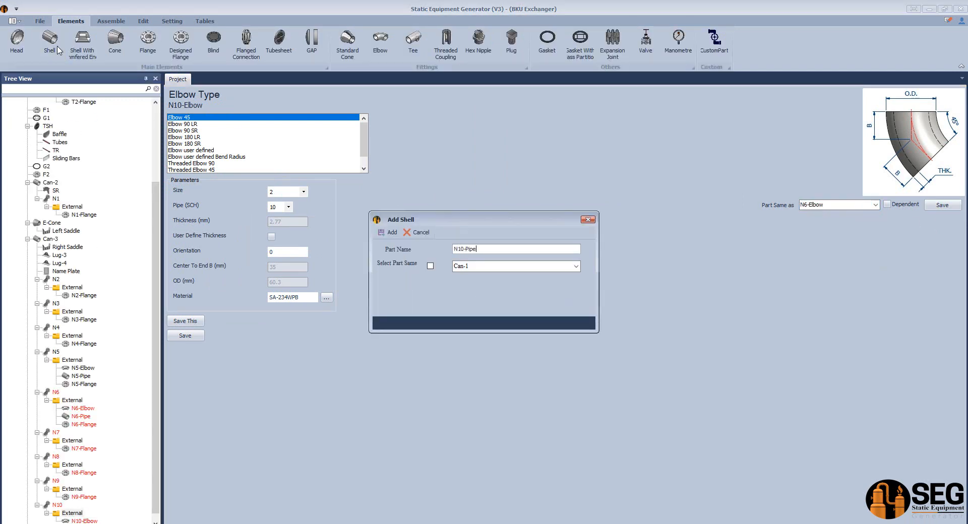
pyautogui.press('Return')
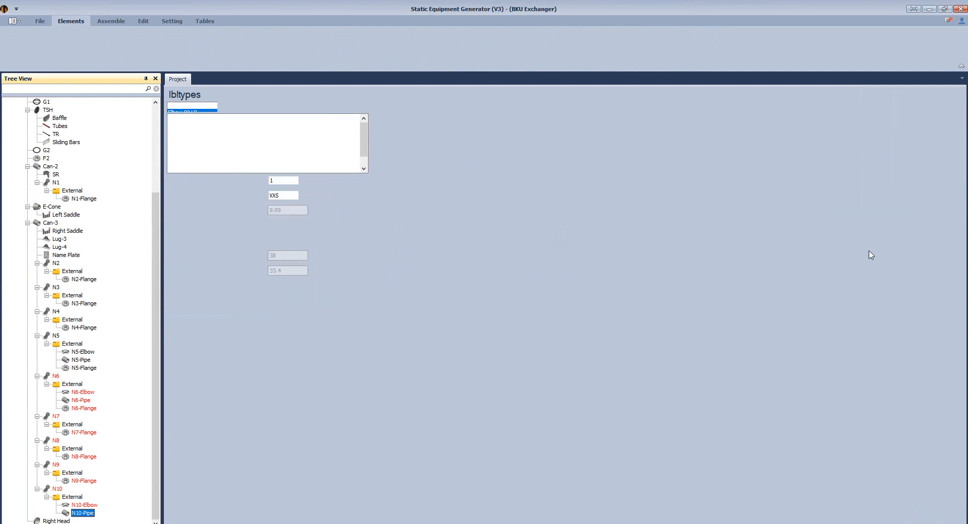
pyautogui.click(876, 224)
pyautogui.click(876, 246)
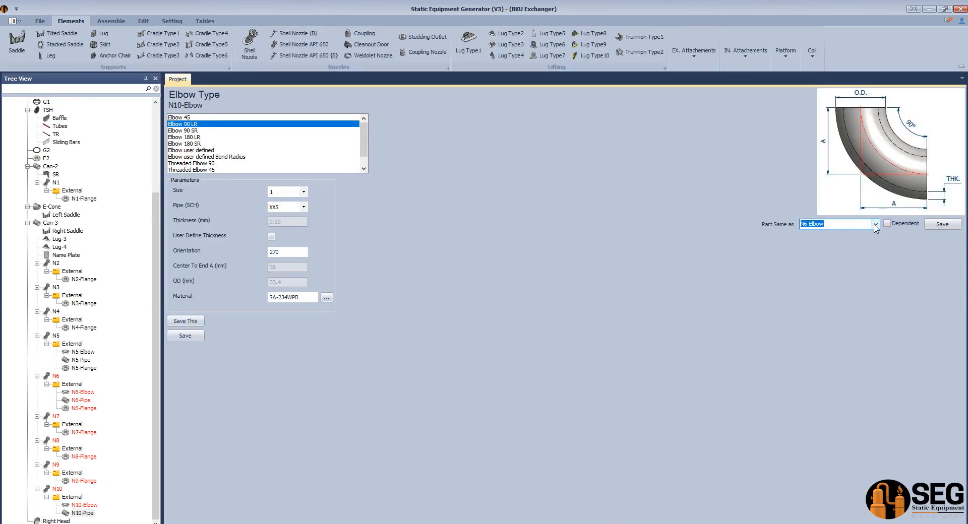
pyautogui.click(66, 512)
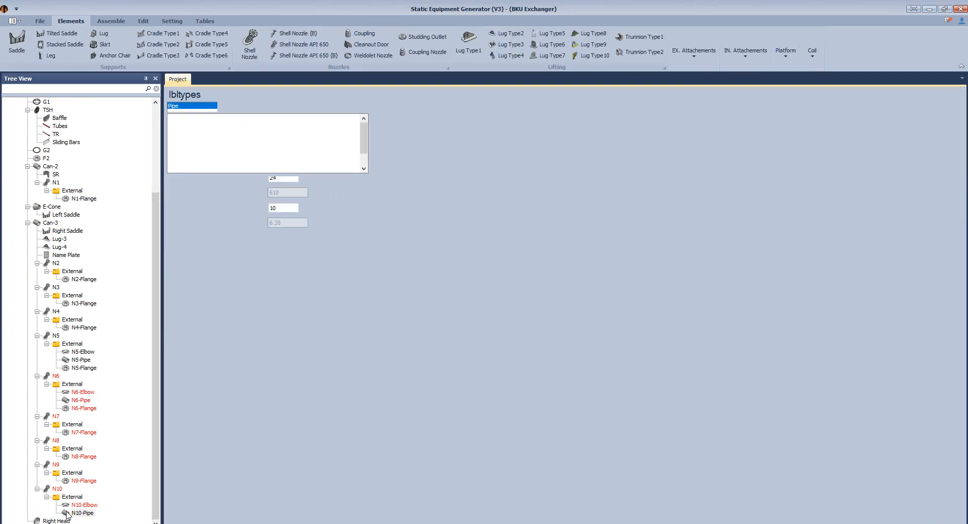
pyautogui.click(875, 248)
pyautogui.click(821, 295)
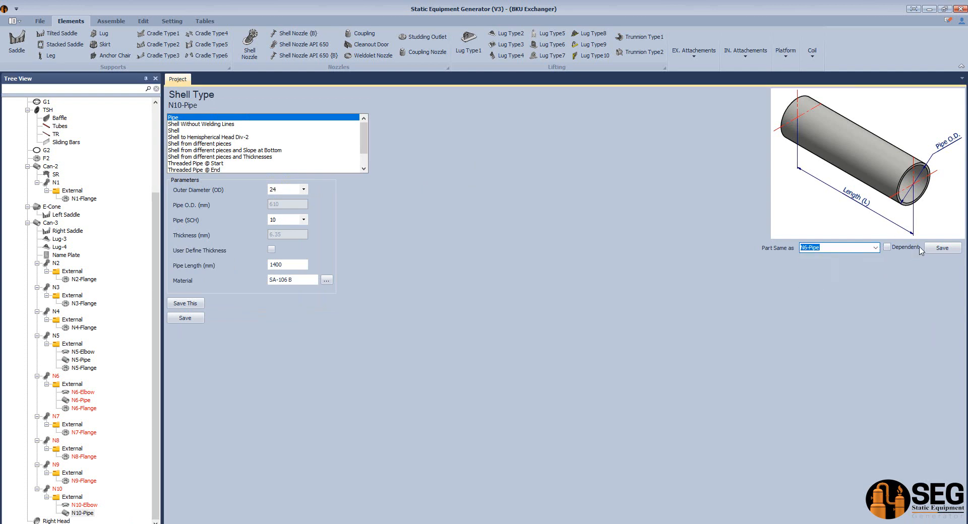
pyautogui.click(942, 248)
pyautogui.click(467, 287)
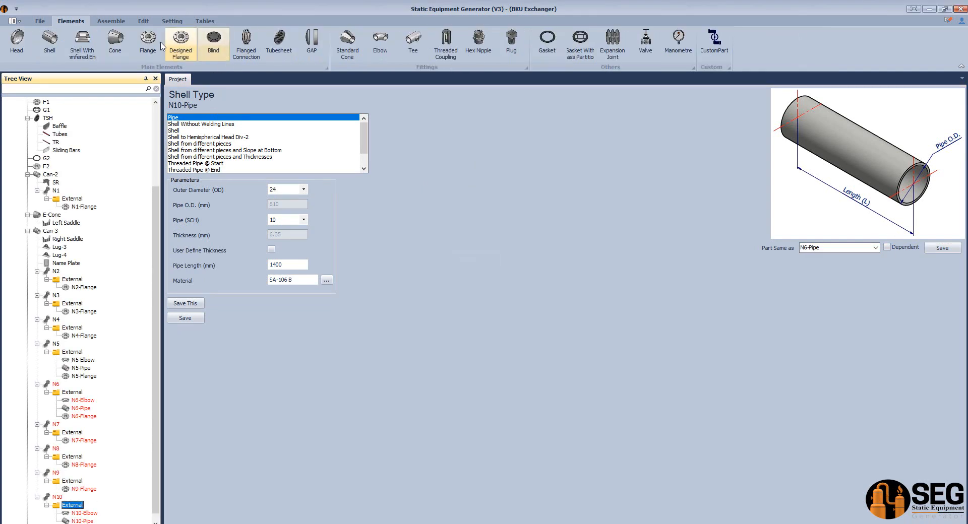
# Add a flange named N10-Flange to nozzle N10's external parts, and save it as the same part as N6-Flange
pyautogui.click(151, 47)
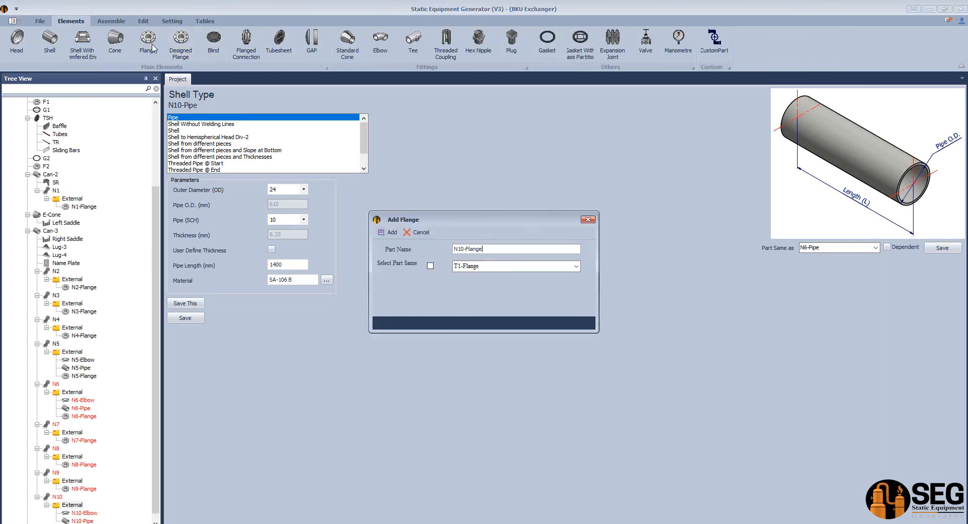
pyautogui.press('Return')
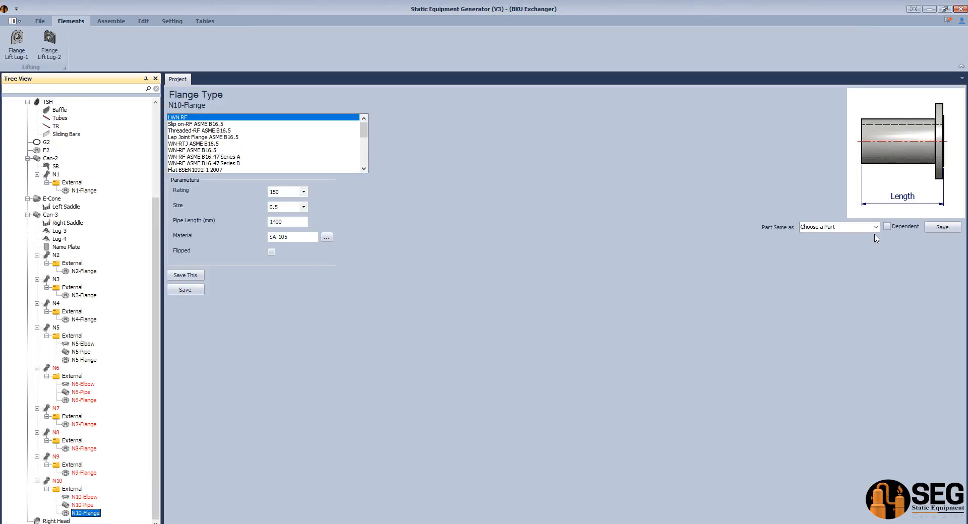
pyautogui.click(876, 227)
pyautogui.click(827, 294)
pyautogui.click(942, 227)
pyautogui.click(483, 287)
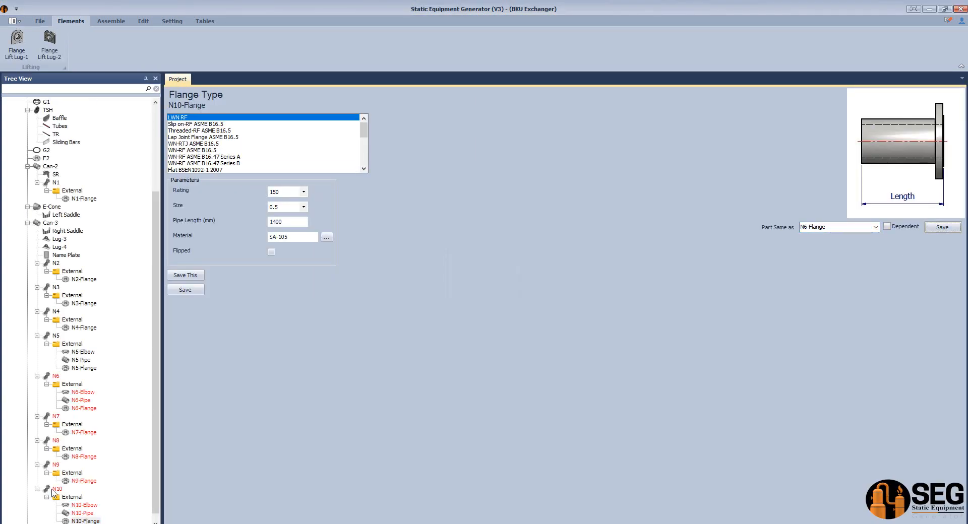
# Set nozzle N10's location to 100 mm, edit its service text to end with "for Level Indicator", and save the nozzle
pyautogui.click(55, 490)
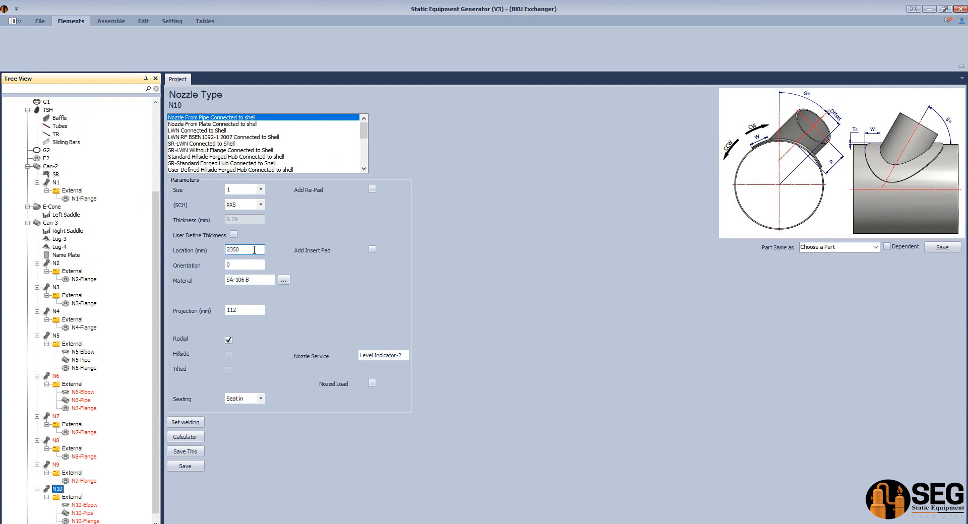
pyautogui.doubleClick(254, 250)
pyautogui.write('100')
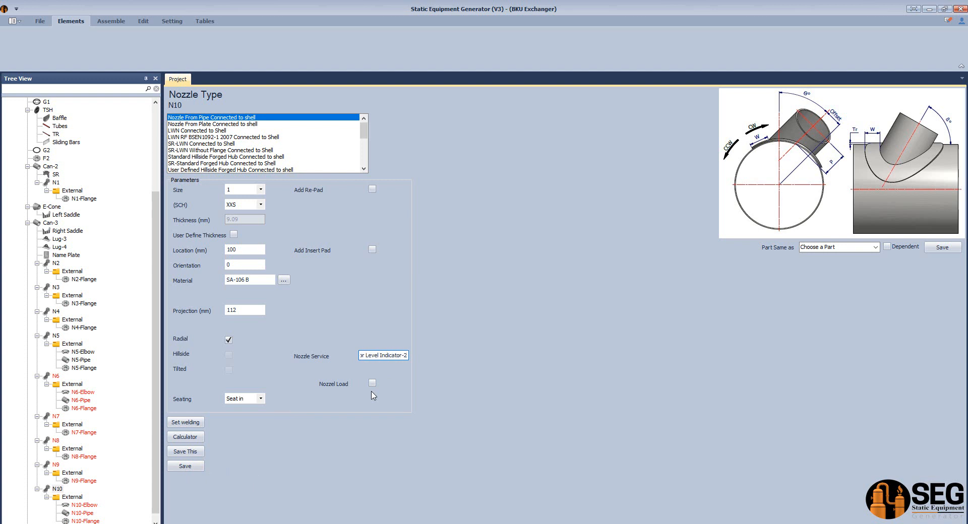
pyautogui.click(185, 466)
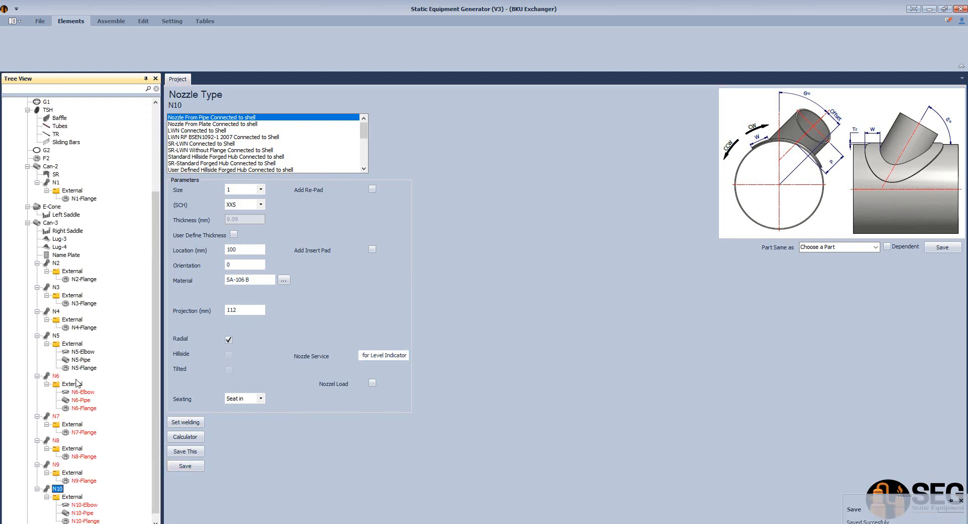
# Add a shell nozzle named N11 to Can-3
pyautogui.click(251, 42)
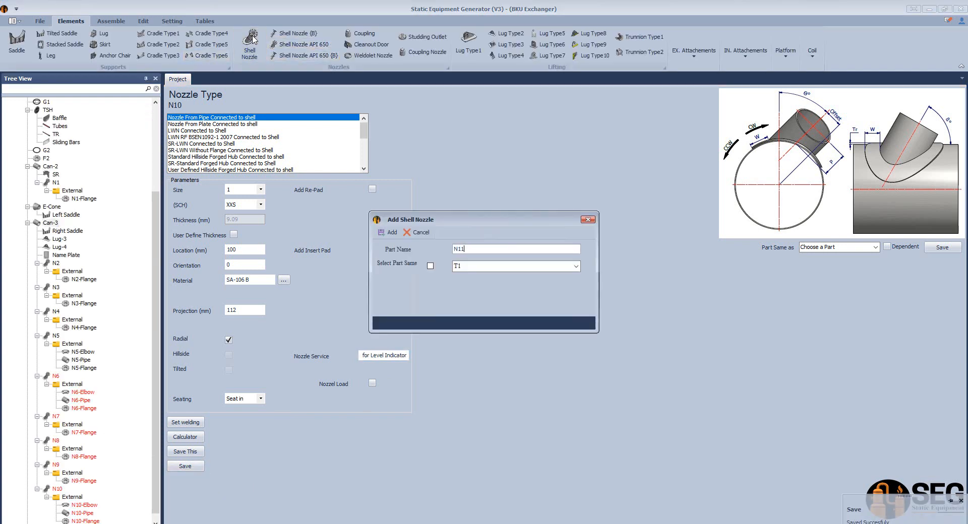
pyautogui.click(388, 233)
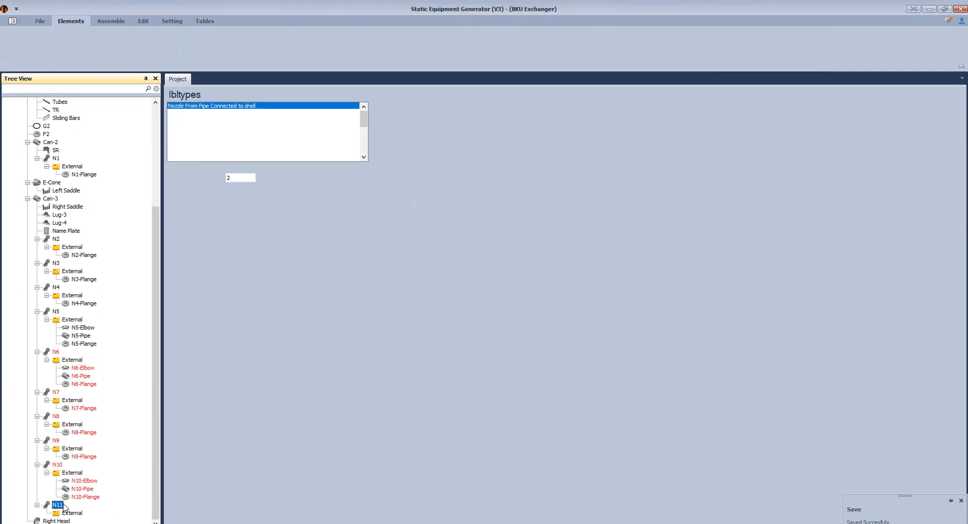
# Save nozzle N11 as the same part as nozzle N5
pyautogui.click(866, 247)
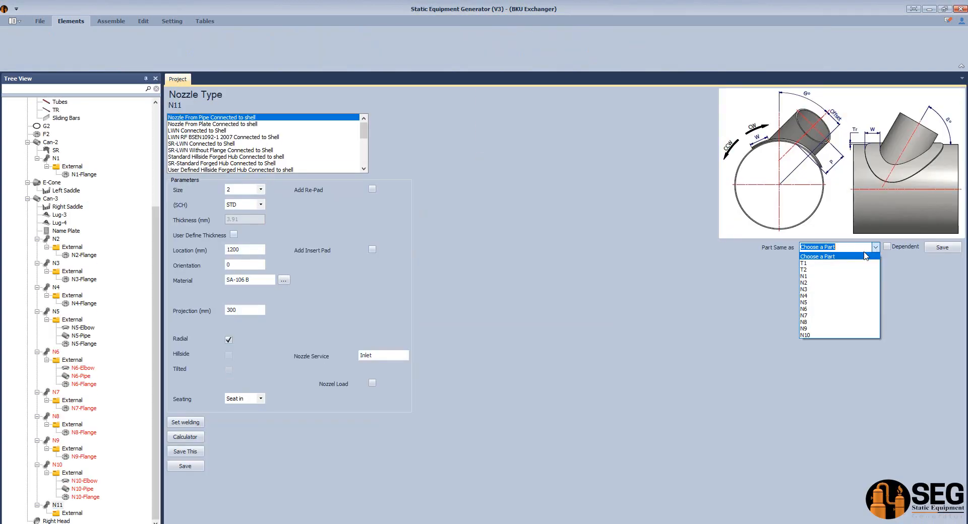
pyautogui.click(822, 302)
pyautogui.click(493, 283)
# Add an elbow named N11-Elbow to nozzle N11's external parts, and save it as the same part as N5-Elbow
pyautogui.click(72, 521)
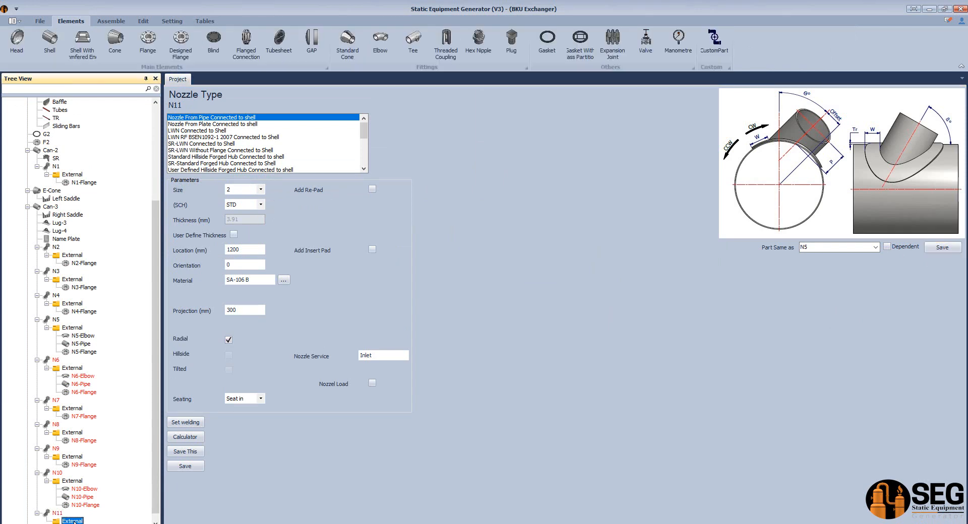
pyautogui.click(381, 45)
pyautogui.write('N11-')
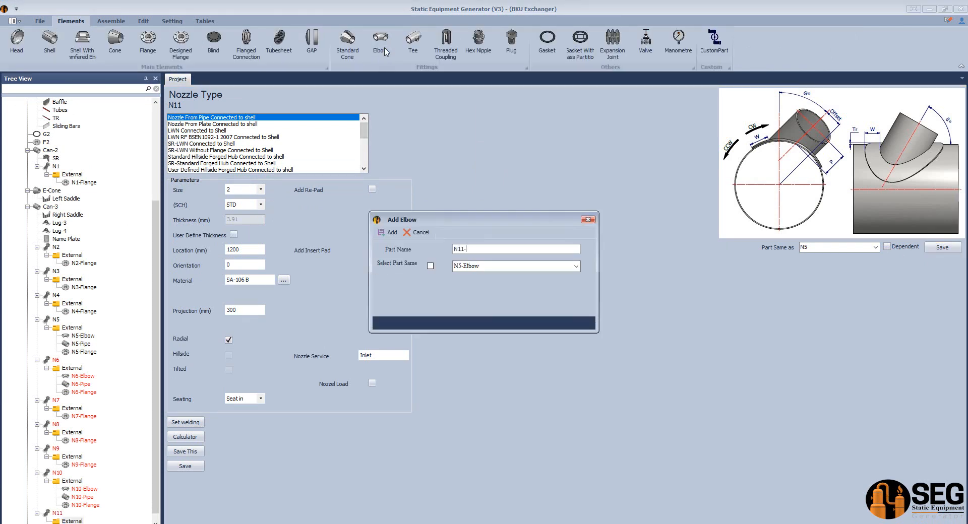
pyautogui.write('Elbow')
pyautogui.press('Return')
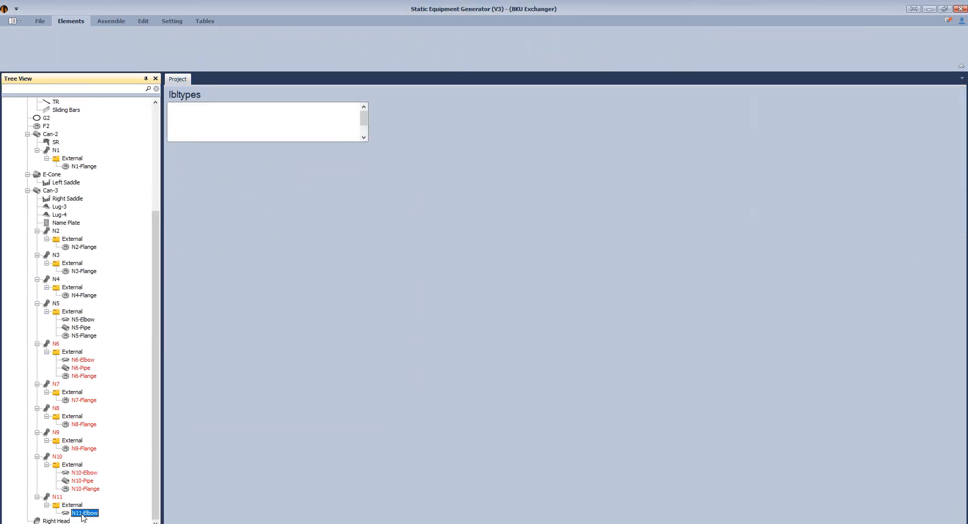
pyautogui.click(835, 205)
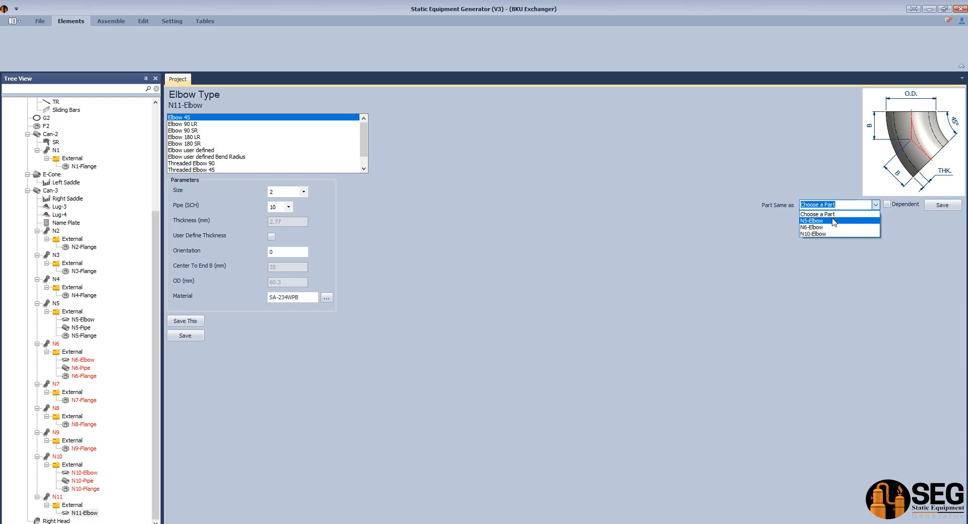
pyautogui.click(833, 221)
pyautogui.click(472, 289)
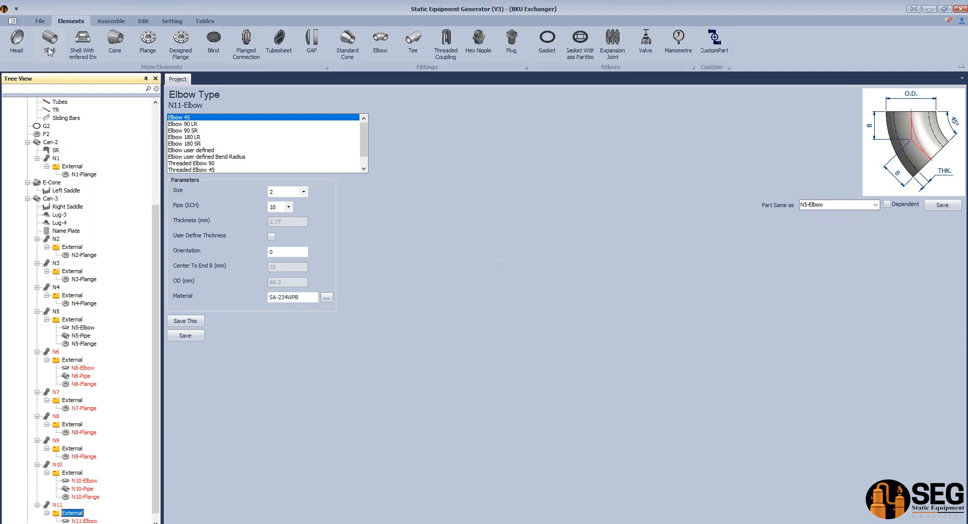
# Add a shell named N11-Pipe to nozzle N11's external parts, and save it as the same part as N5-Pipe
pyautogui.click(49, 45)
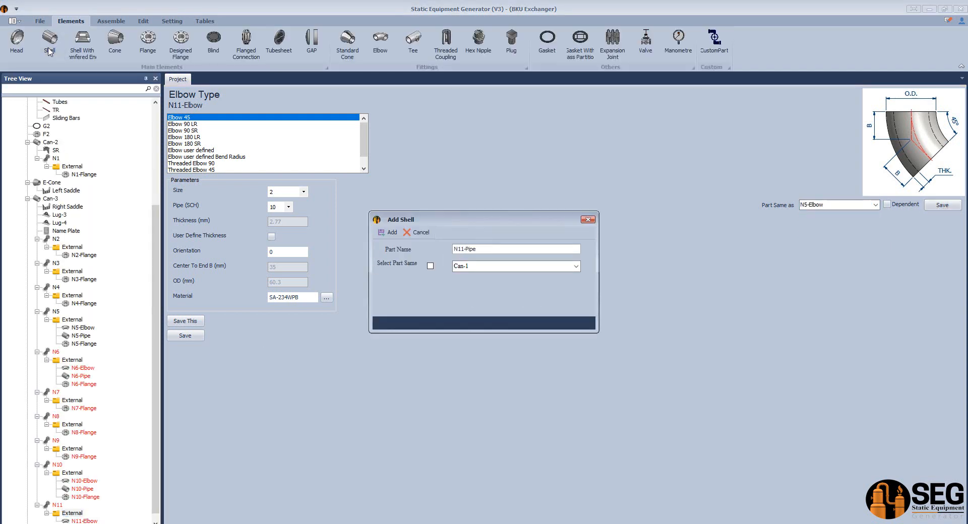
pyautogui.press('Return')
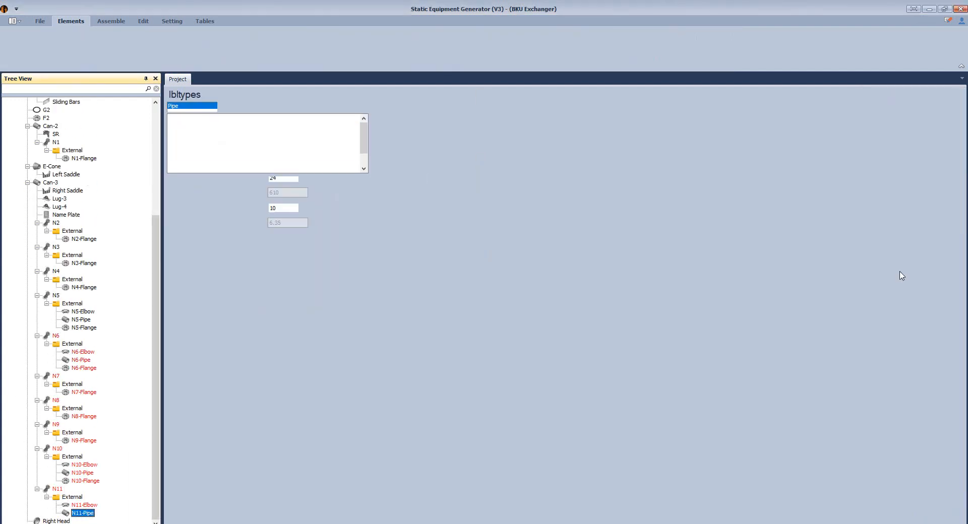
pyautogui.click(875, 248)
pyautogui.click(826, 275)
pyautogui.click(942, 248)
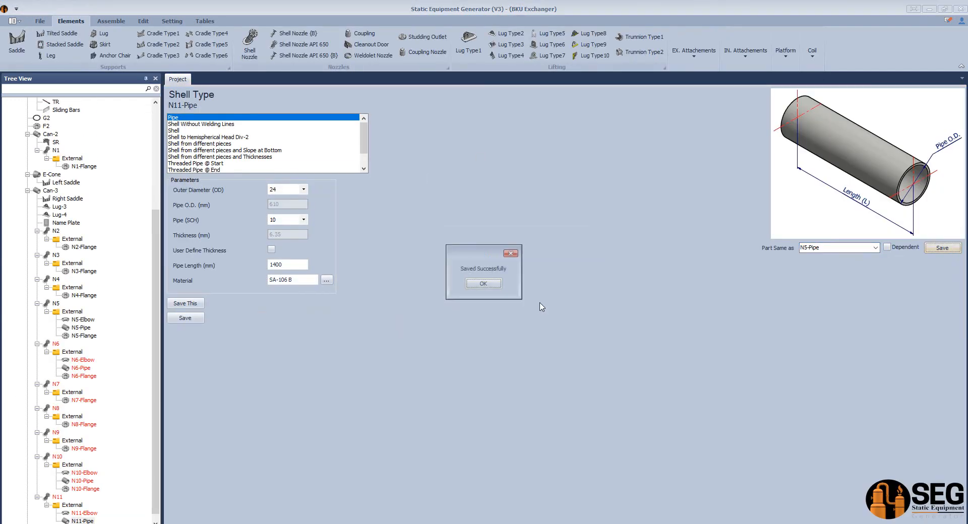
pyautogui.click(484, 287)
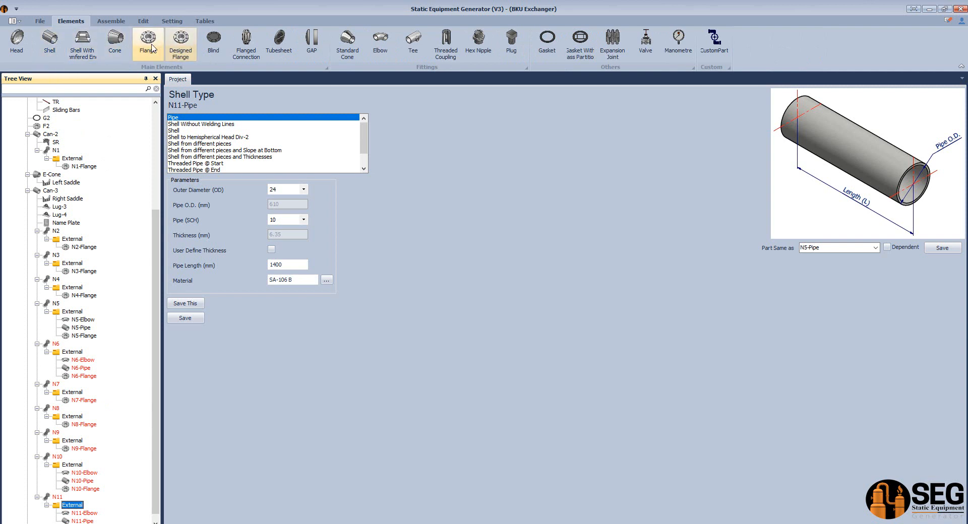
# Add a flange named N11-Flange to nozzle N11's external parts, and save it as the same part as N5-Flange
pyautogui.click(151, 47)
pyautogui.write('N11-Flange')
pyautogui.press('Return')
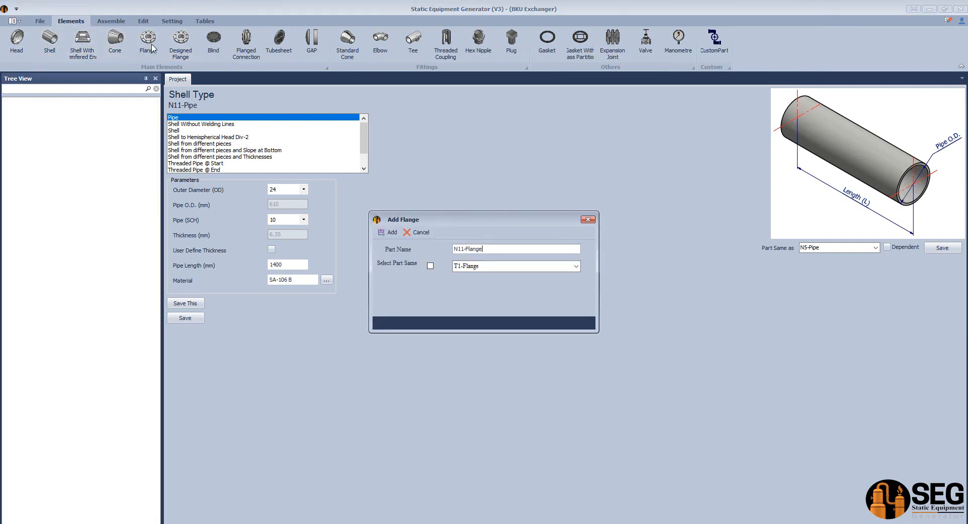
pyautogui.scroll(-2, 78, 458)
pyautogui.click(85, 513)
pyautogui.click(876, 227)
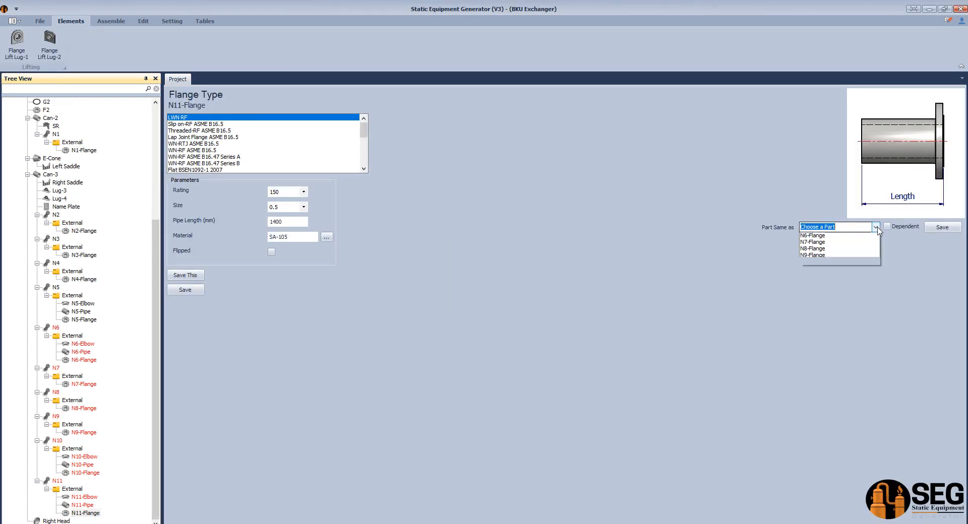
pyautogui.click(832, 287)
pyautogui.click(942, 228)
pyautogui.click(483, 284)
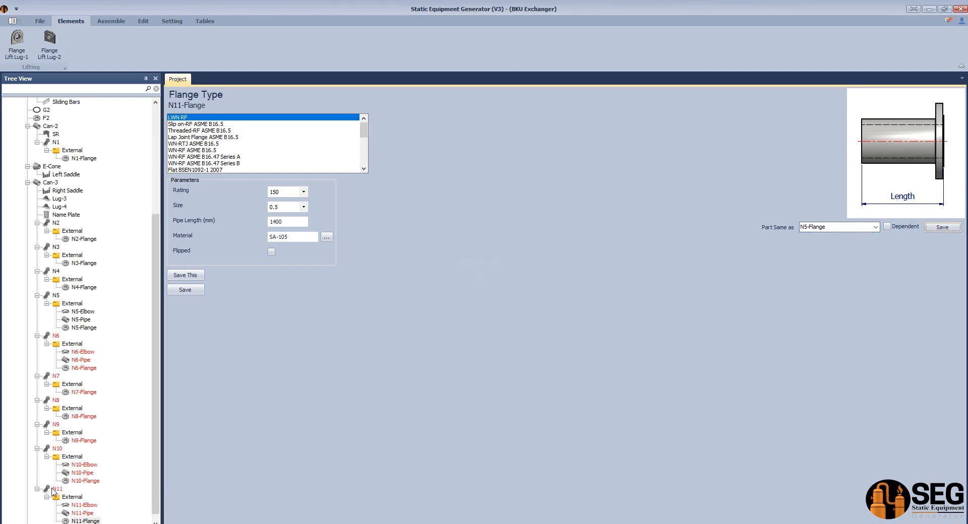
# Set nozzle N11's location to 100 mm, edit its service text to end with "for Level Indicator", and save the nozzle
pyautogui.click(57, 489)
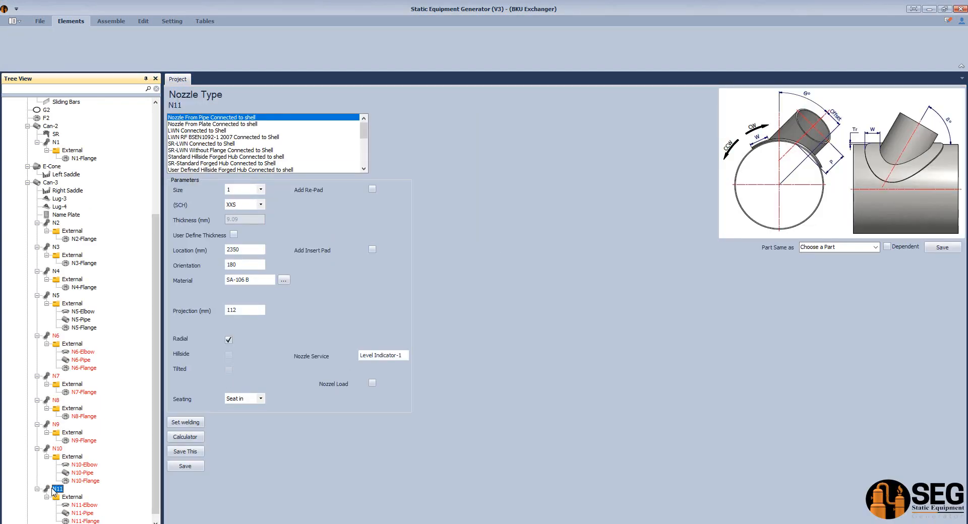
pyautogui.moveTo(240, 249); pyautogui.dragTo(201, 246)
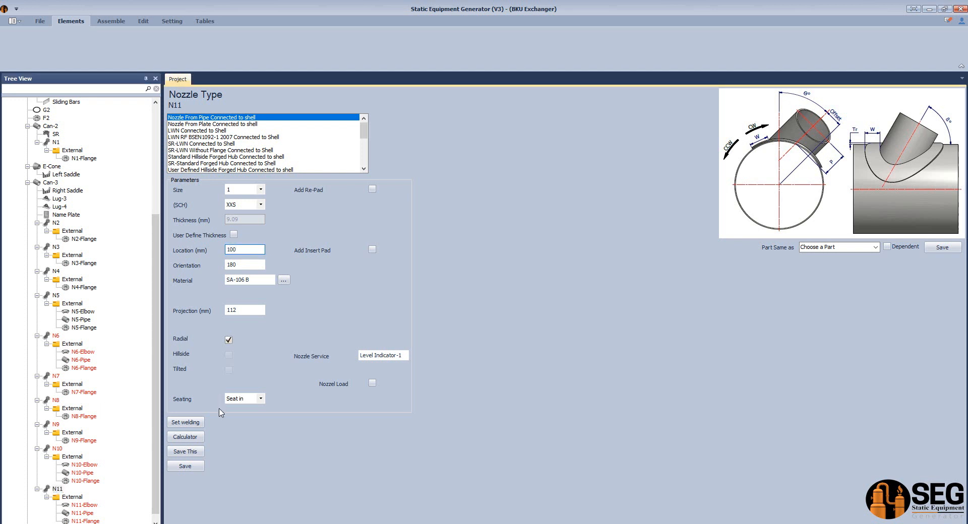
pyautogui.click(362, 355)
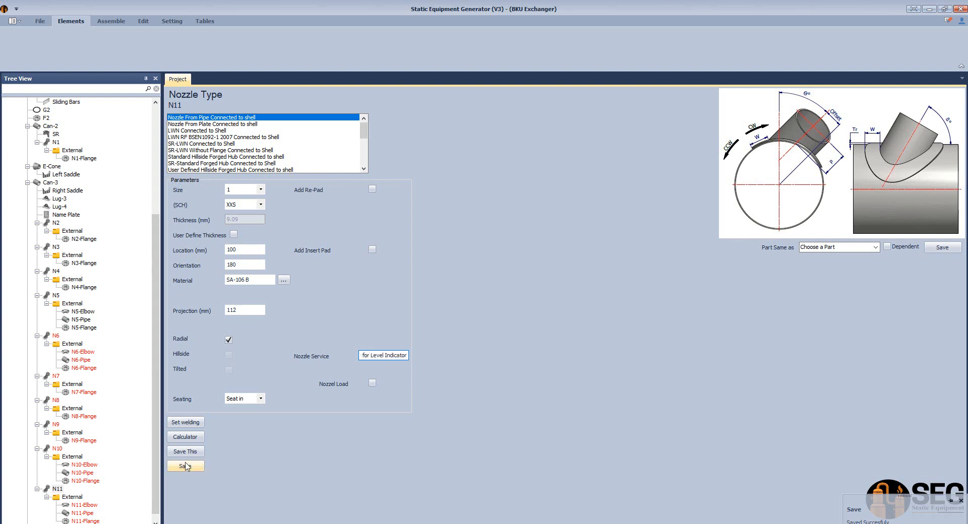
# Start the assembly build in Inventor and inspect the generated exchanger with all its nozzles
pyautogui.click(109, 21)
pyautogui.click(19, 47)
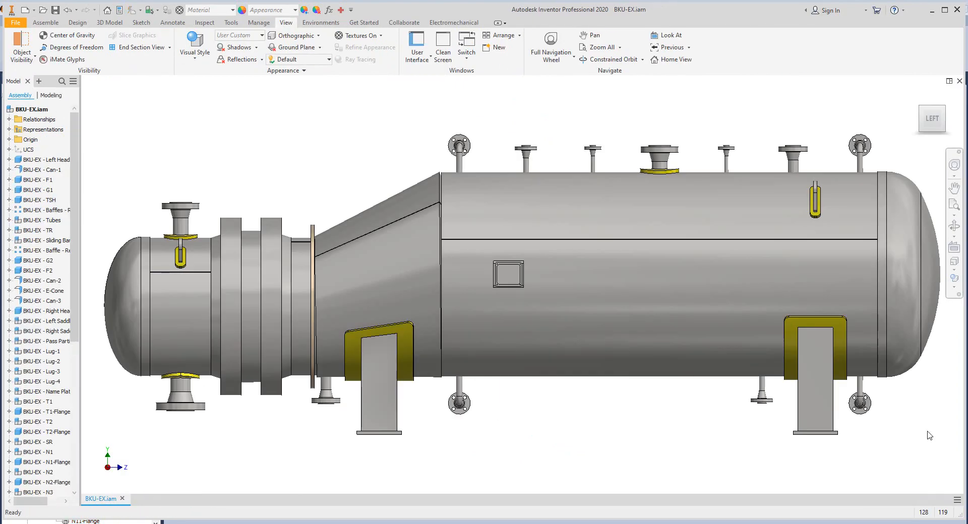
pyautogui.click(954, 226)
pyautogui.moveTo(542, 380); pyautogui.dragTo(471, 302)
pyautogui.rightClick(470, 302)
pyautogui.click(486, 324)
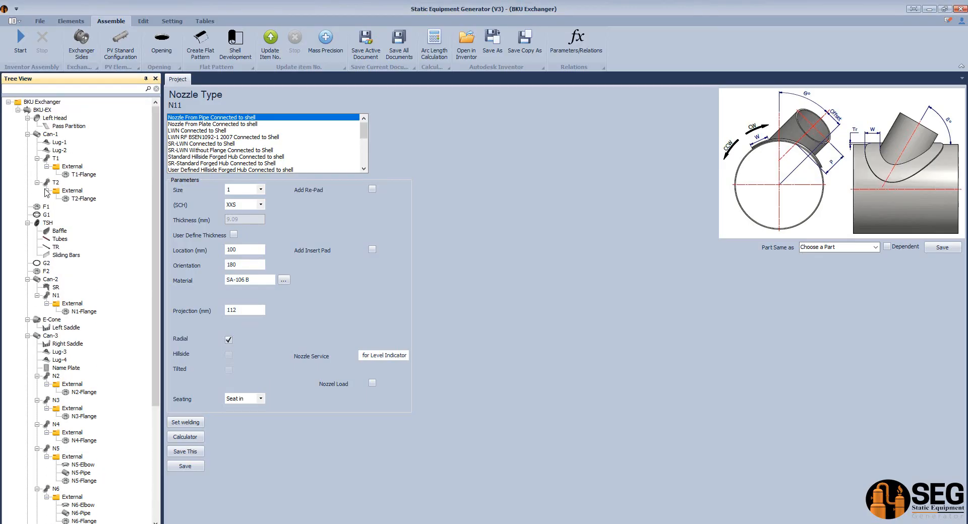
# Add a stud bolt set named F1-F2-Stud Bolts to flange F1
pyautogui.click(51, 208)
pyautogui.click(81, 22)
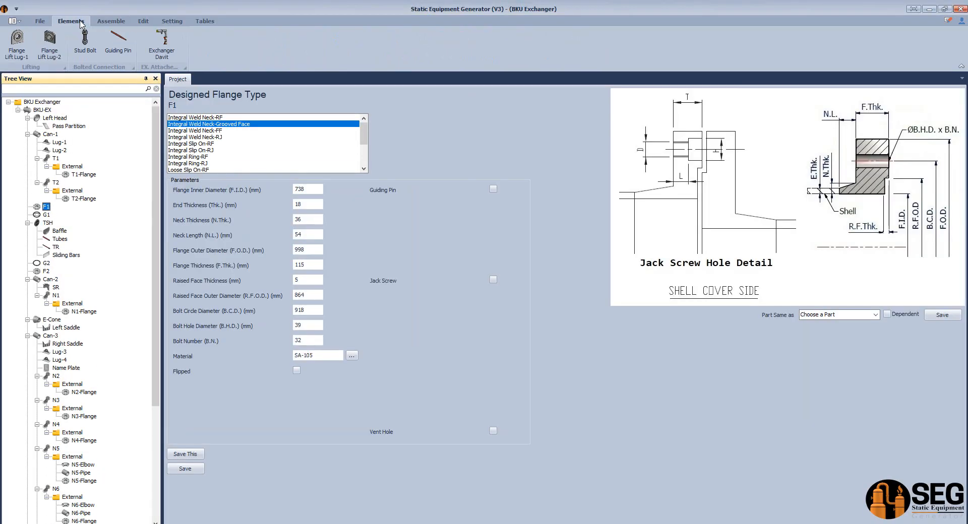
pyautogui.click(85, 43)
pyautogui.write('F1-F2')
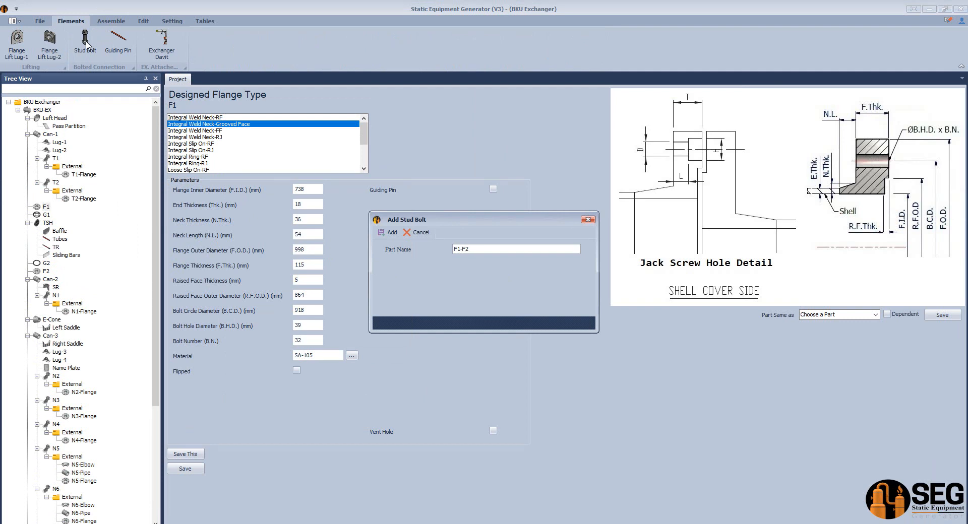
pyautogui.write('-Stud Bolts')
pyautogui.press('Return')
# Set F1-F2-Stud Bolts to ISO nut size 36, stud length 420 mm and nut spacing 341 mm
pyautogui.click(77, 111)
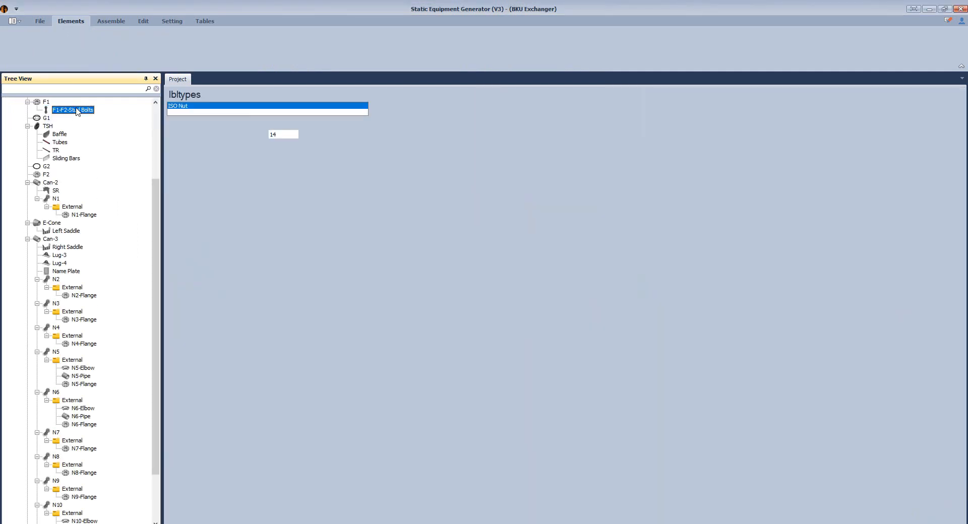
pyautogui.click(304, 146)
pyautogui.click(289, 203)
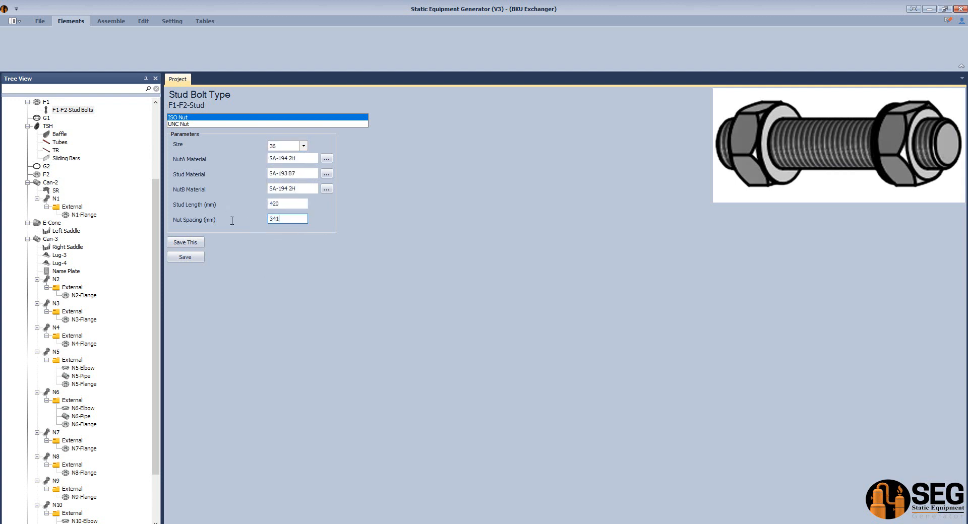
# Rebuild the assembly in Inventor with the stud bolts and inspect the bolted flange joint
pyautogui.click(115, 22)
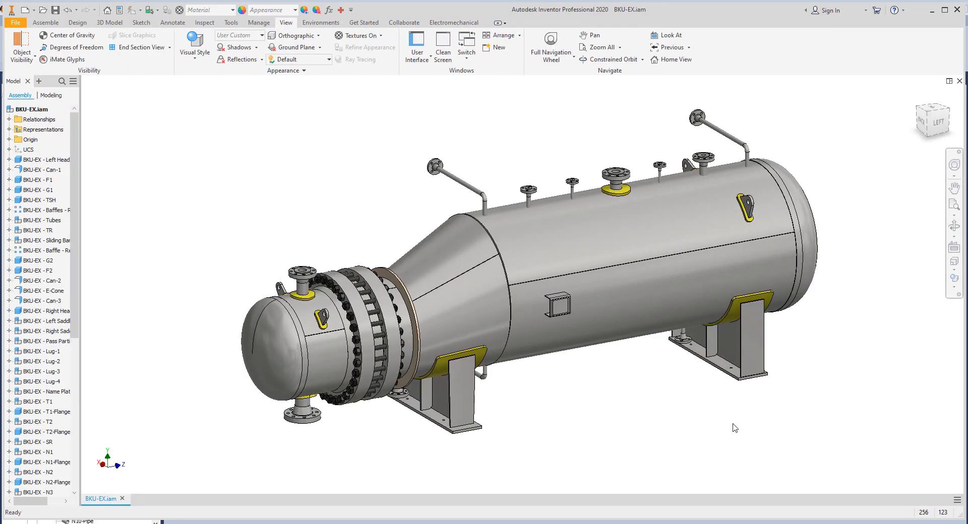
pyautogui.click(954, 225)
pyautogui.moveTo(605, 320); pyautogui.dragTo(483, 310)
pyautogui.rightClick(483, 310)
pyautogui.click(518, 312)
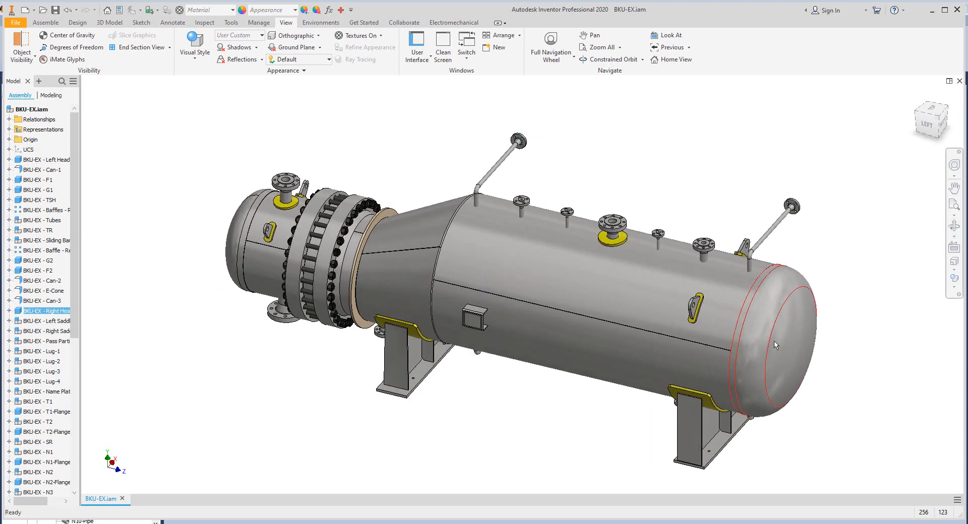
# Hide the right head, Can-3 and the E-Cone in the assembly to expose the tube bundle
pyautogui.click(775, 345)
pyautogui.rightClick(478, 267)
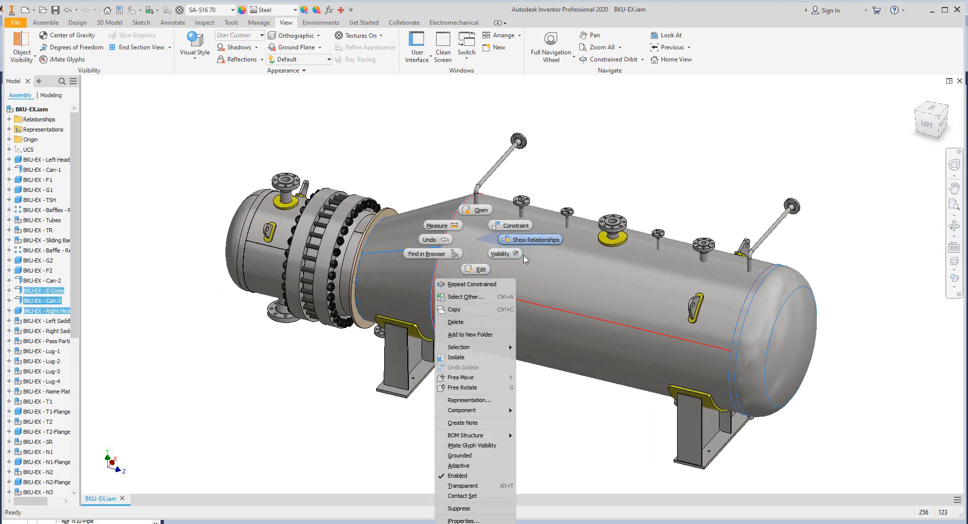
pyautogui.click(519, 250)
pyautogui.press('F4')
pyautogui.scroll(2, 359, 274)
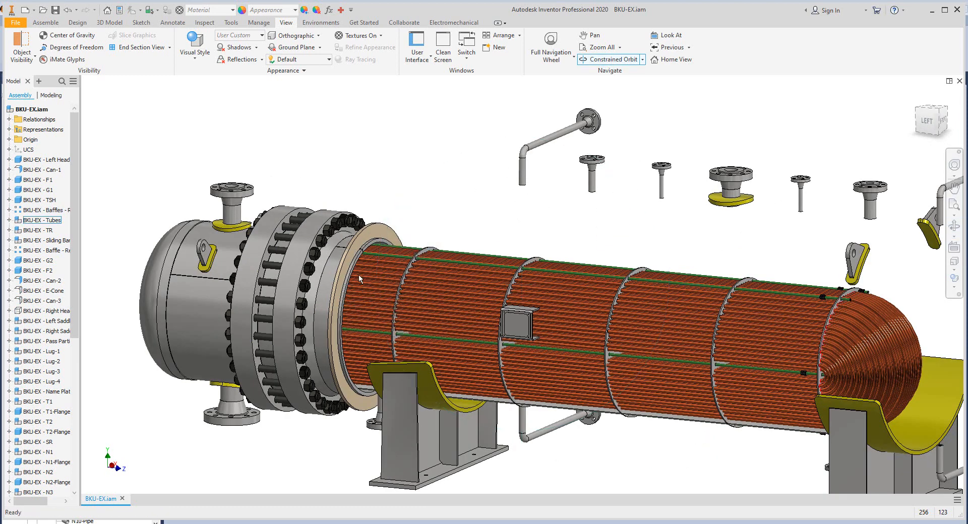
# Open the tubesheet part BKU-EX - TSH from the assembly
pyautogui.click(278, 279)
pyautogui.rightClick(276, 229)
pyautogui.click(285, 200)
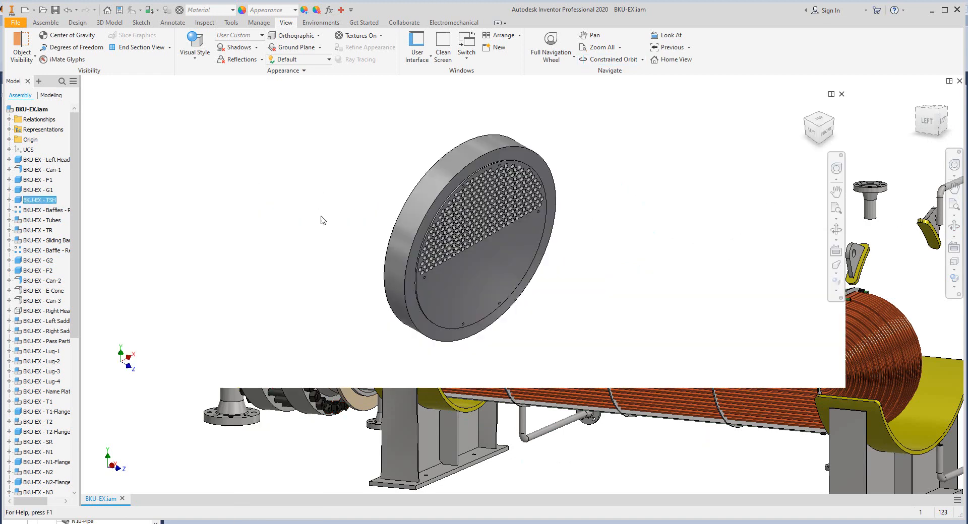
# Mirror the tubesheet's Tubes Hole feature about the XZ plane, and close the part
pyautogui.scroll(-5, 46, 328)
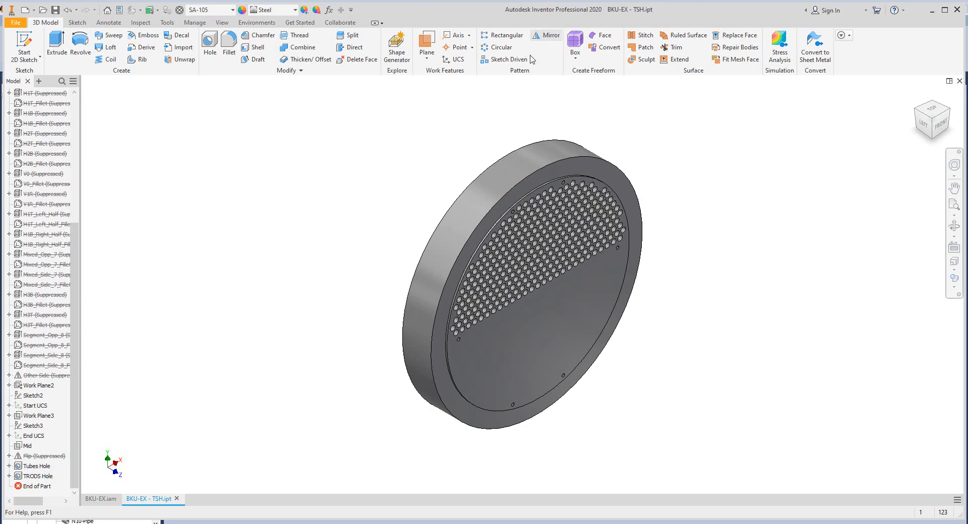
pyautogui.click(547, 35)
pyautogui.click(37, 466)
pyautogui.scroll(3, 42, 177)
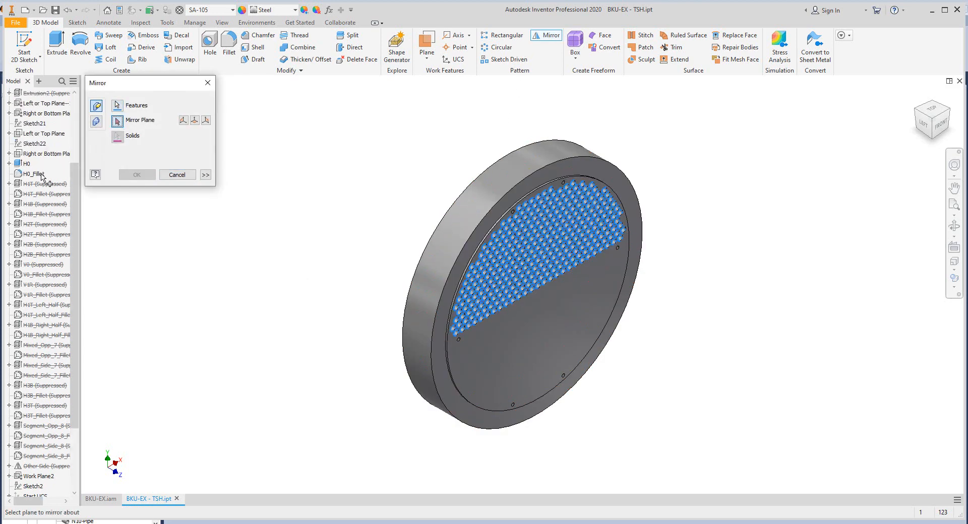
pyautogui.scroll(3, 42, 176)
pyautogui.click(9, 123)
pyautogui.click(41, 144)
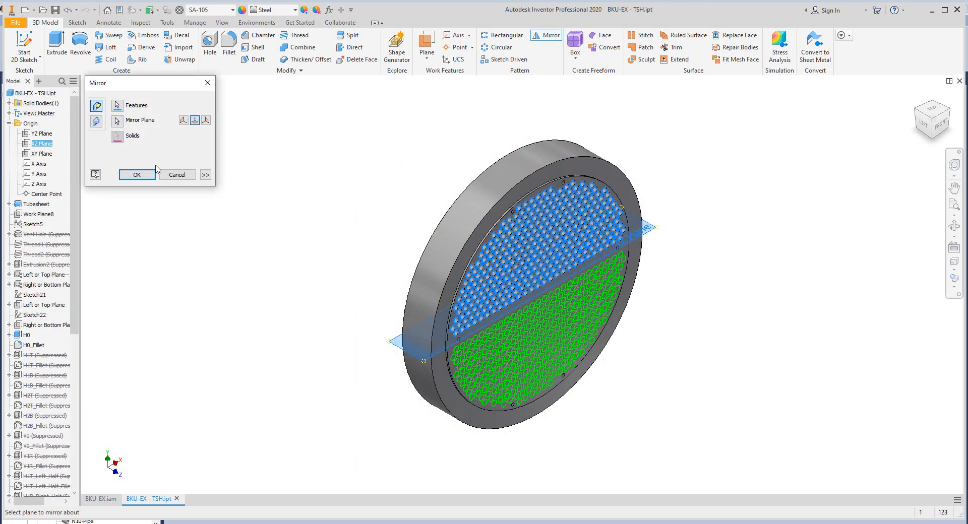
pyautogui.click(144, 174)
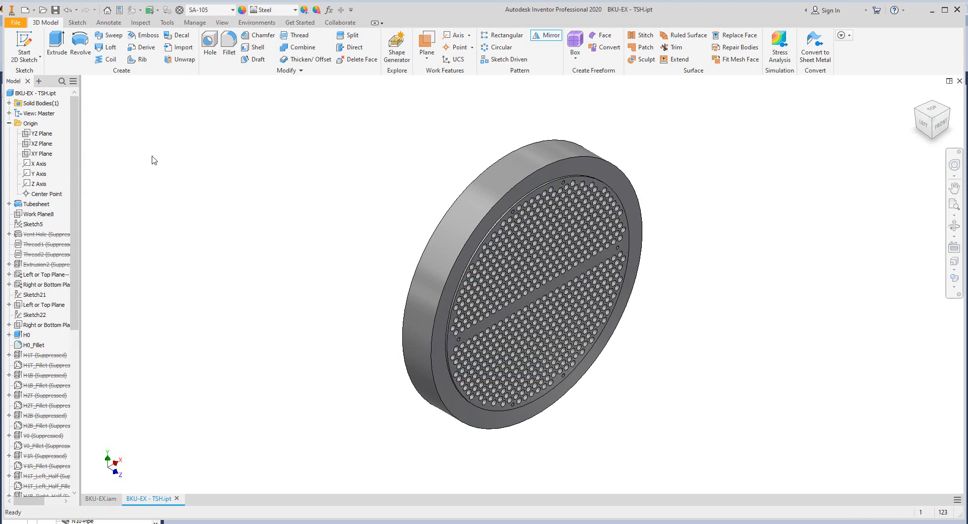
pyautogui.click(960, 81)
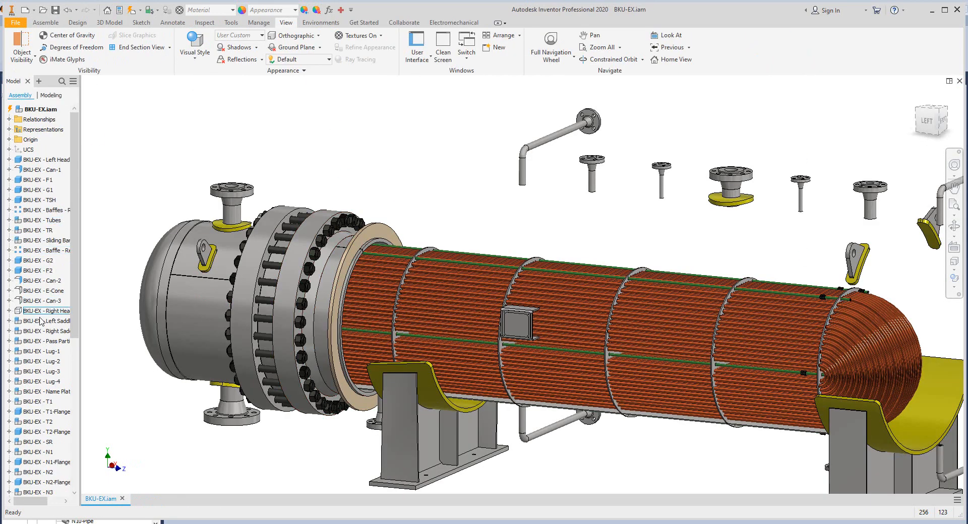
# Open the baffle part from the first element of the baffle pattern
pyautogui.click(31, 251)
pyautogui.click(9, 251)
pyautogui.click(18, 261)
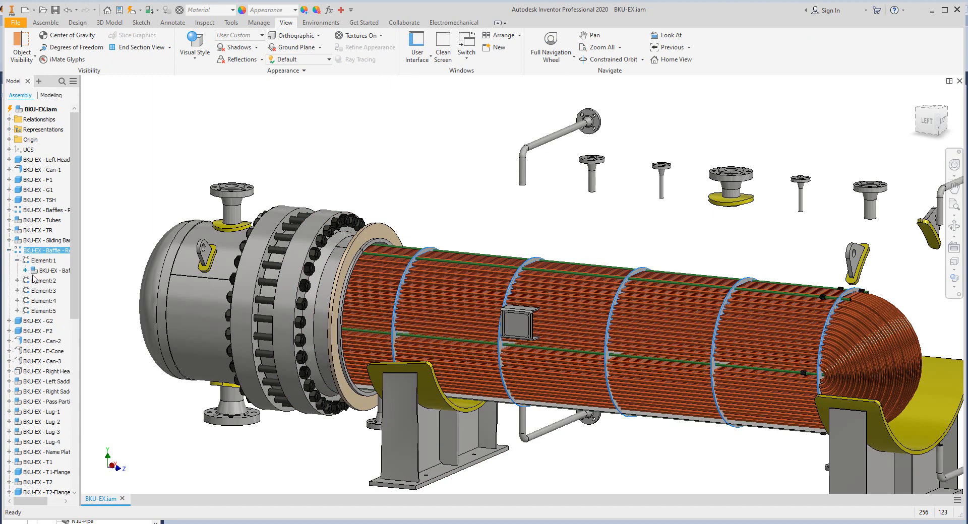
pyautogui.click(26, 271)
pyautogui.rightClick(61, 321)
pyautogui.click(81, 258)
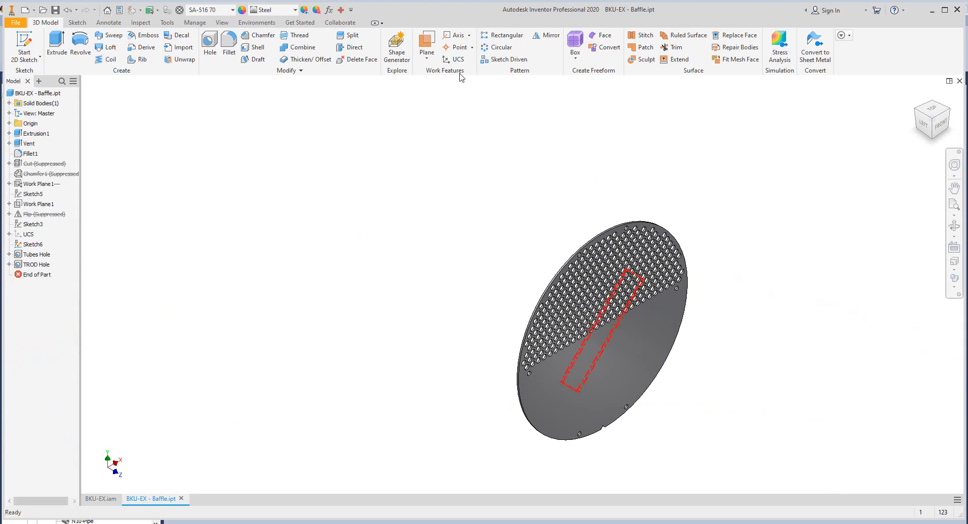
# Mirror the baffle's Tubes Hole feature about the XZ plane, and close the part
pyautogui.click(546, 35)
pyautogui.click(37, 254)
pyautogui.click(9, 123)
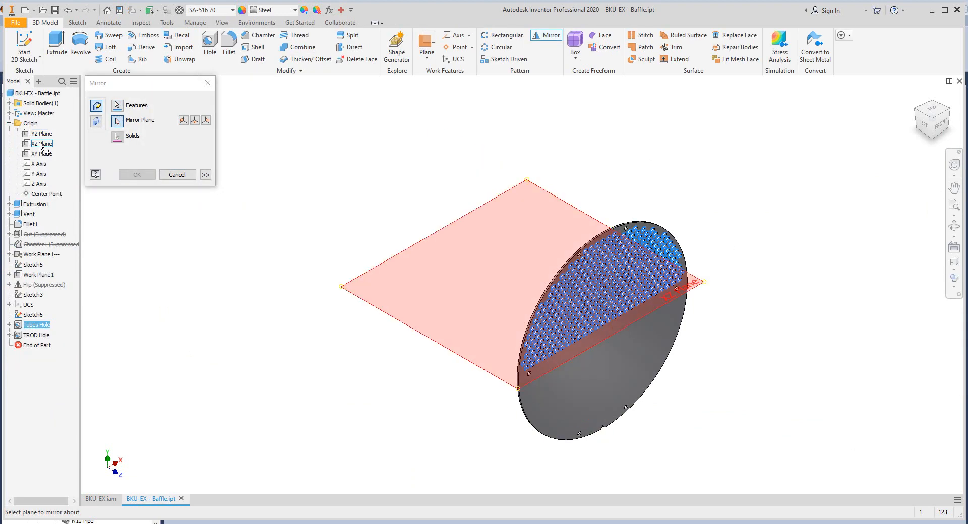
pyautogui.click(41, 143)
pyautogui.press('Return')
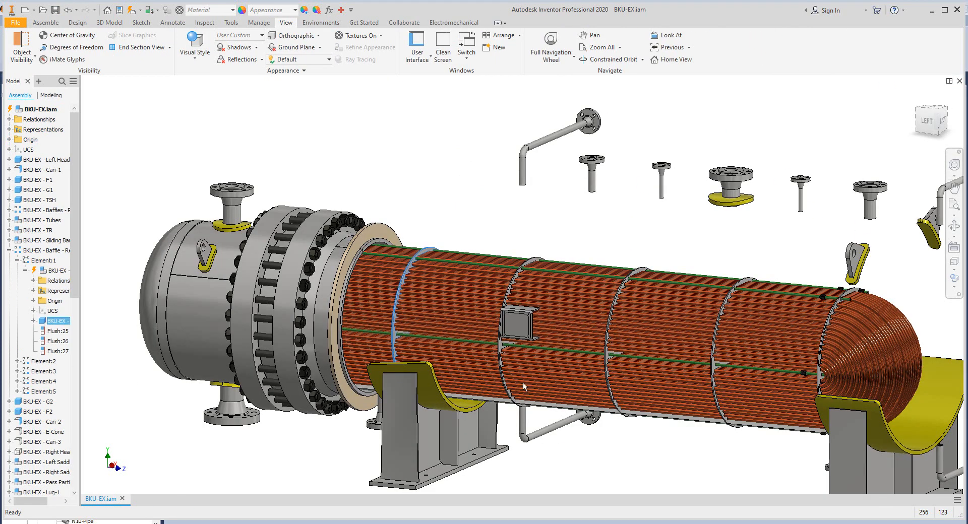
# Edit the first rear baffle in place within the assembly and start a sketch on its face
pyautogui.keyDown('shift'); pyautogui.moveTo(510, 338); pyautogui.dragTo(561, 324, button='middle'); pyautogui.keyUp('shift')
pyautogui.scroll(-3, 444, 363)
pyautogui.press('s')
pyautogui.click(413, 373)
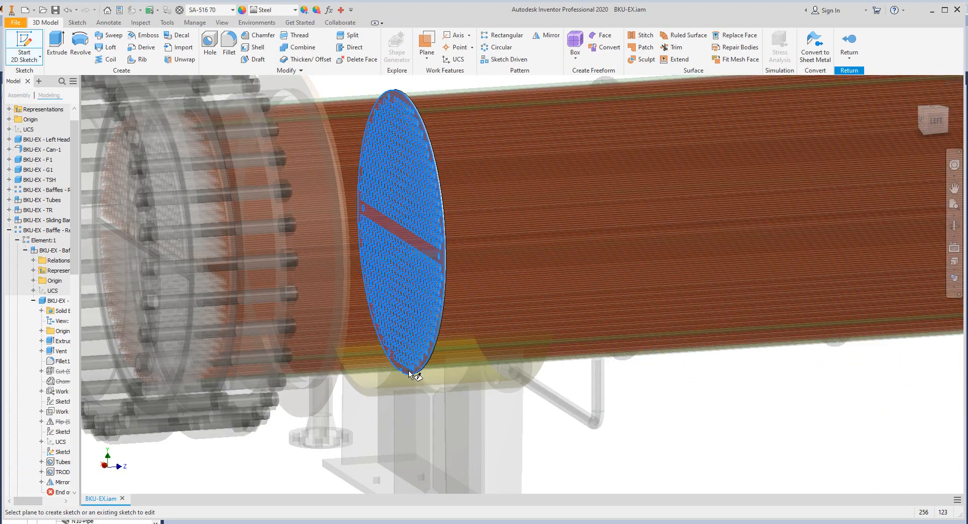
pyautogui.click(567, 444)
pyautogui.scroll(-6, 580, 434)
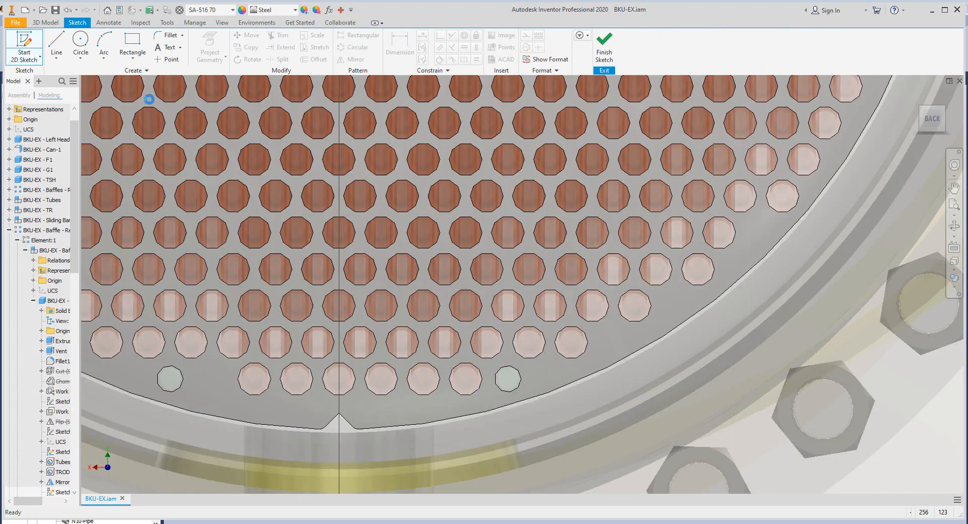
# Project the end outline of the sliding bar on the baffle's lower negative-X side into the sketch
pyautogui.click(219, 44)
pyautogui.scroll(-5, 625, 359)
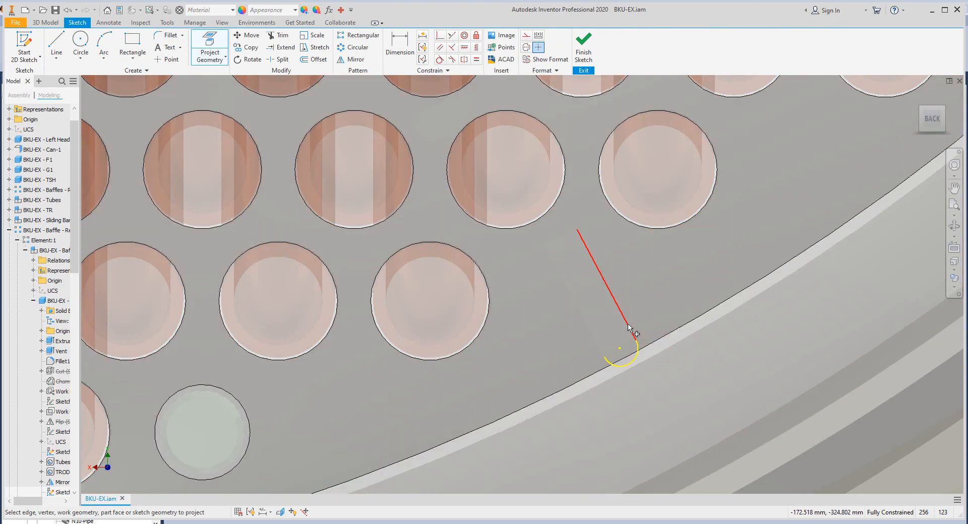
pyautogui.click(630, 327)
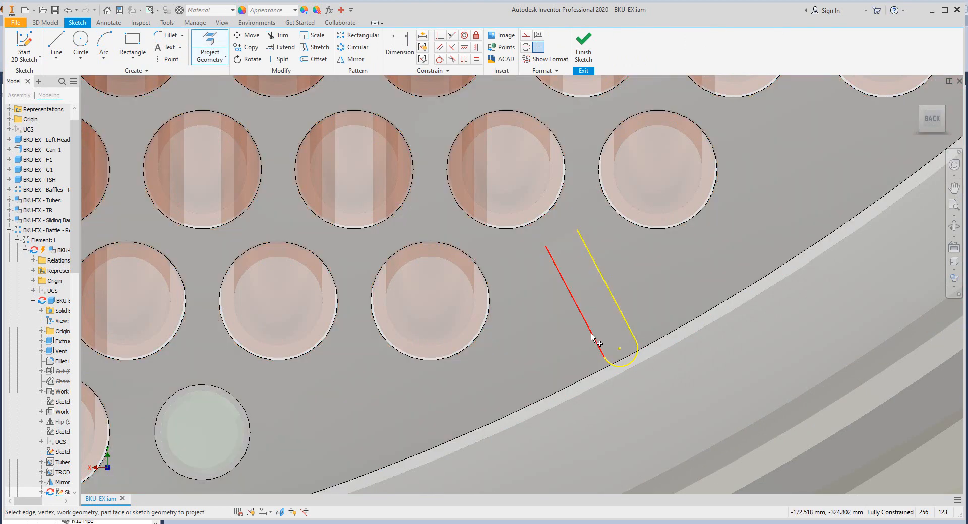
pyautogui.click(573, 304)
pyautogui.scroll(3, 644, 268)
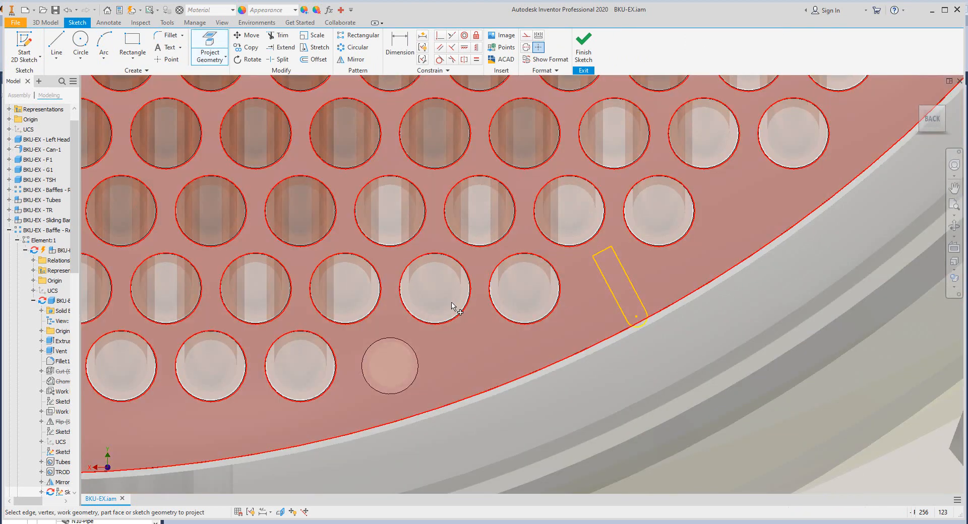
# Project the end outline of the opposite sliding bar into the baffle sketch, and finish the sketch
pyautogui.moveTo(307, 312); pyautogui.dragTo(851, 261, button='middle')
pyautogui.moveTo(485, 327); pyautogui.dragTo(573, 335, button='middle')
pyautogui.moveTo(297, 328); pyautogui.dragTo(627, 337, button='middle')
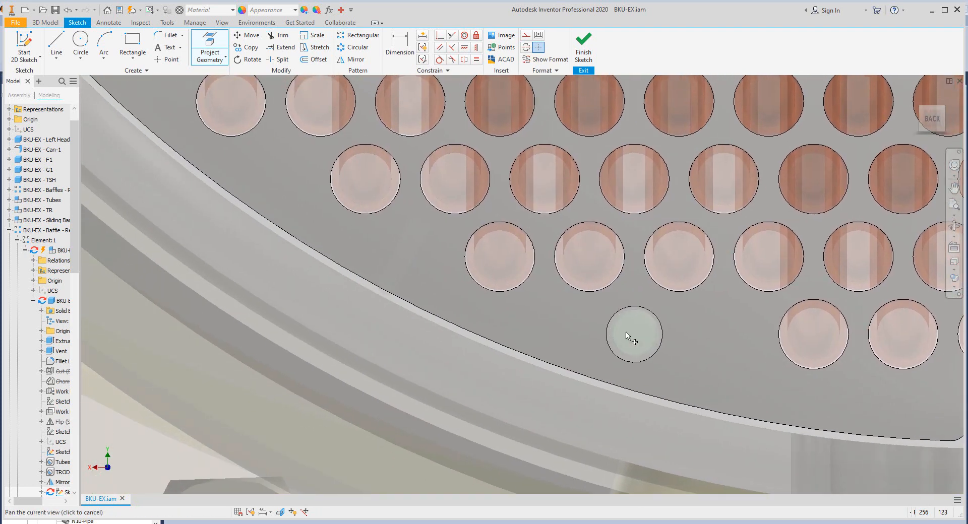
pyautogui.click(410, 267)
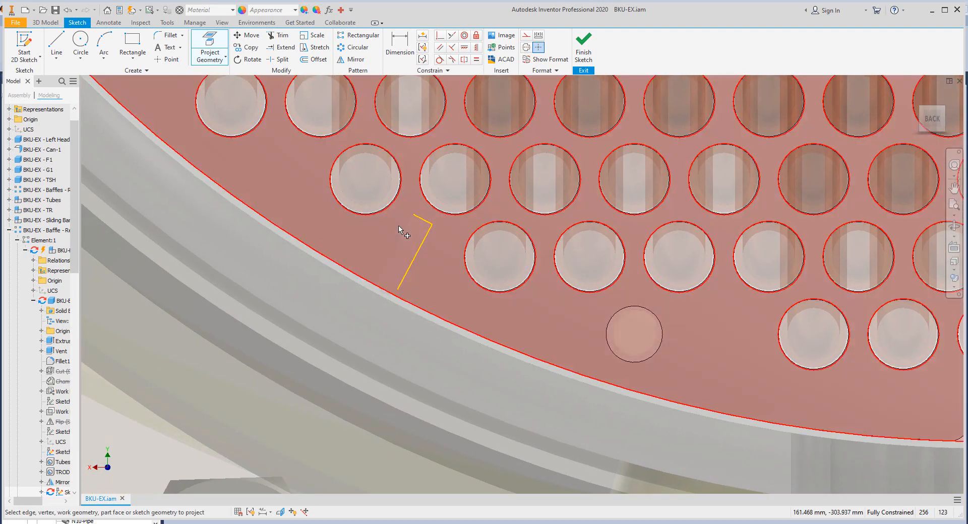
pyautogui.click(401, 238)
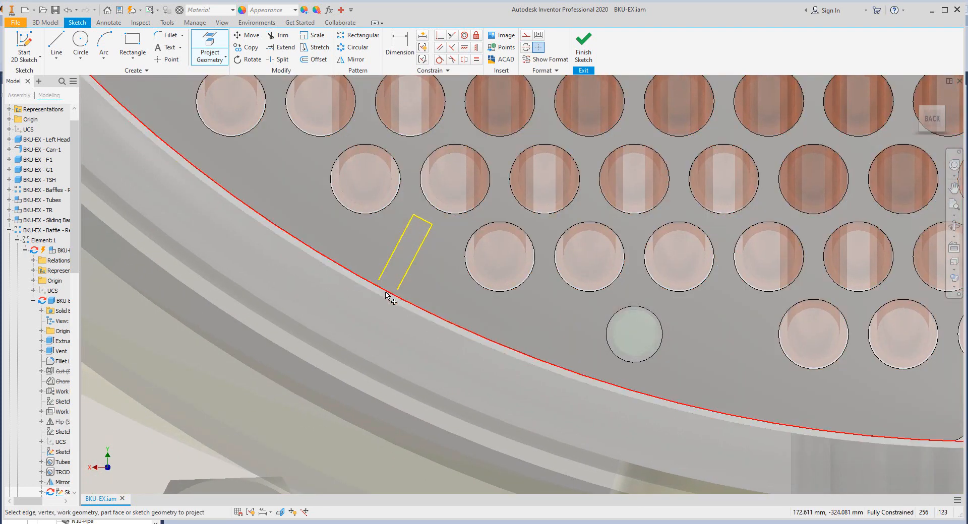
pyautogui.scroll(5, 389, 297)
pyautogui.click(348, 297)
pyautogui.rightClick(186, 272)
pyautogui.click(186, 300)
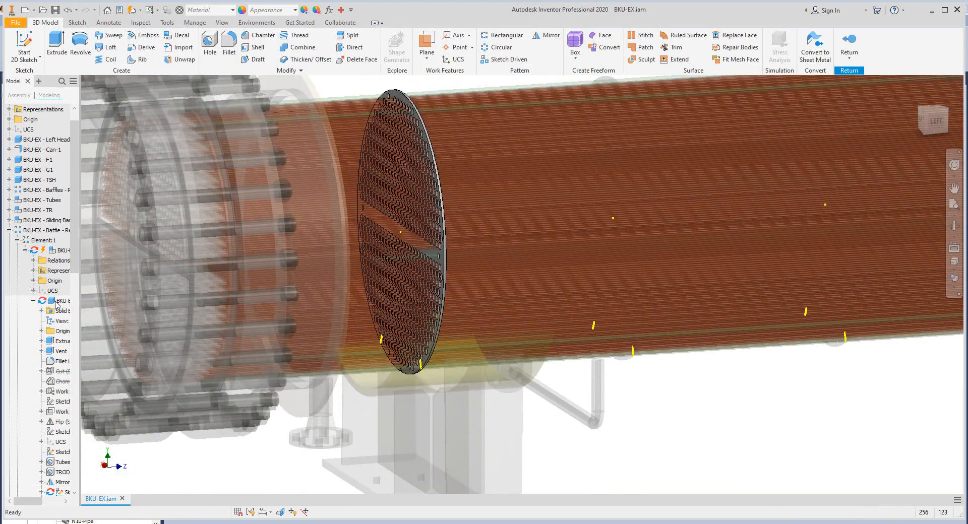
# Open the baffle part in its own window and edit the sketch with the projected bar outlines, slicing the graphics
pyautogui.rightClick(65, 300)
pyautogui.click(85, 328)
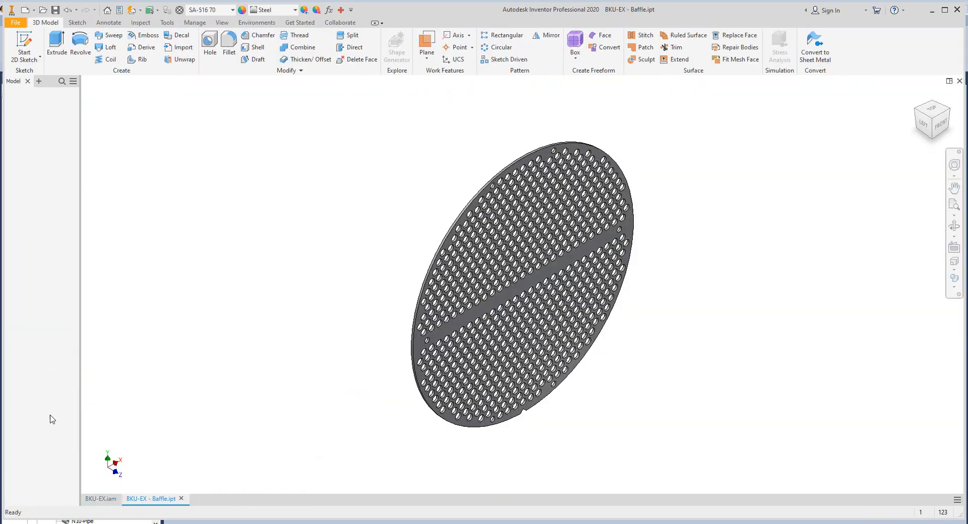
pyautogui.doubleClick(29, 286)
pyautogui.scroll(4, 580, 373)
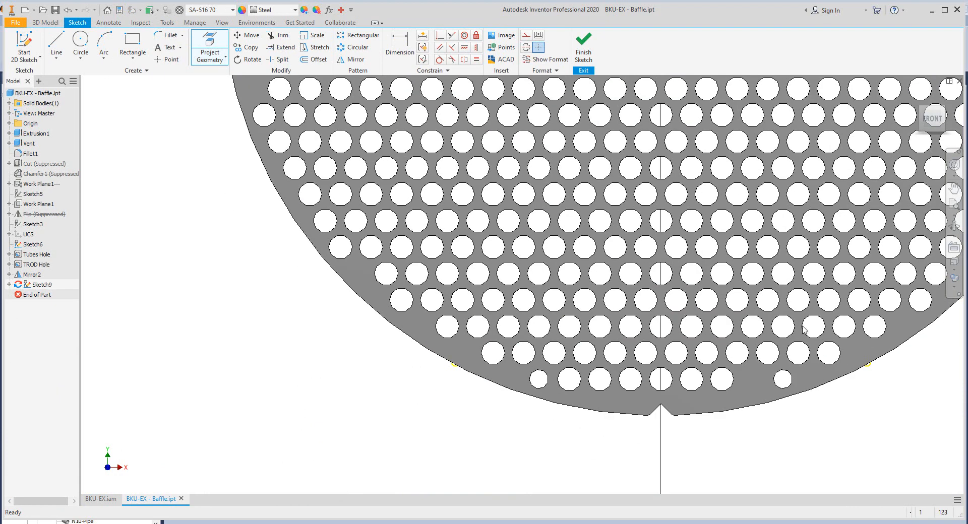
pyautogui.rightClick(832, 275)
pyautogui.click(827, 371)
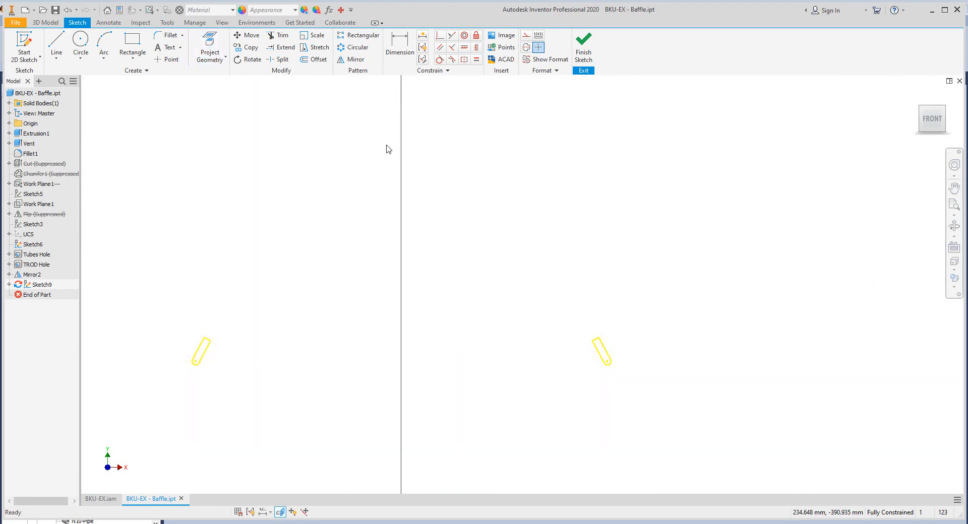
# Draw a three-point rectangle around the positive-X bar outline and make its upper edge midpoint coincident with the outline's flat end
pyautogui.click(132, 58)
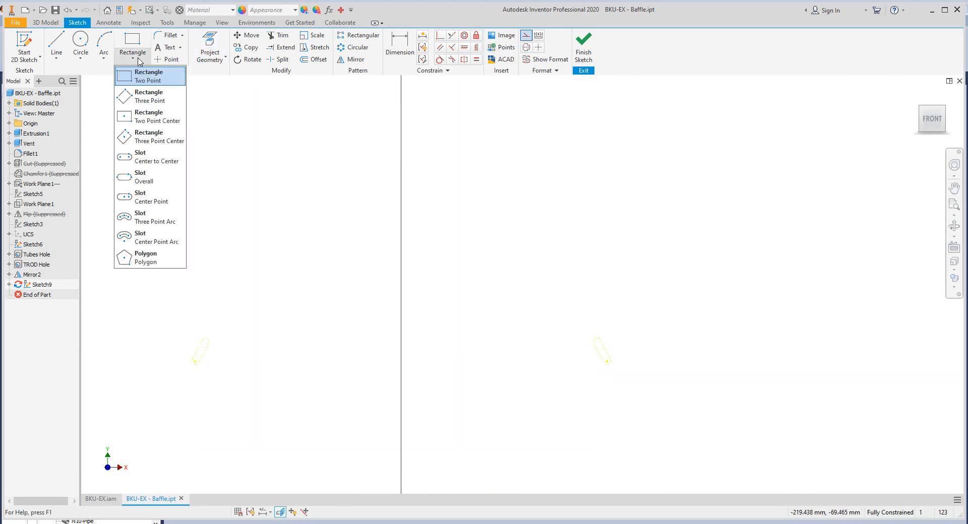
pyautogui.click(146, 96)
pyautogui.scroll(3, 612, 347)
pyautogui.click(510, 188)
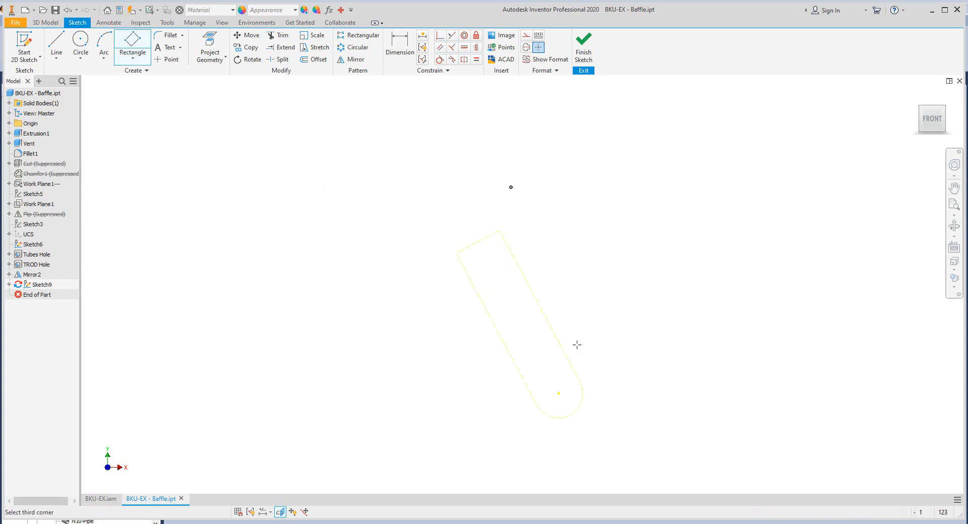
pyautogui.click(597, 368)
pyautogui.click(485, 242)
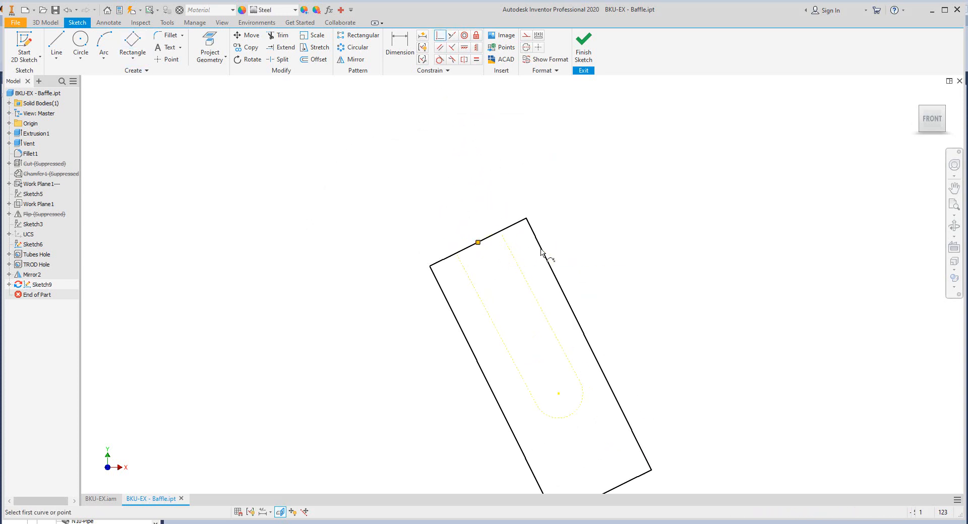
# Make the rectangle parallel to the positive-X bar outline and set the clearance between their long sides to 1 mm
pyautogui.click(440, 47)
pyautogui.click(535, 237)
pyautogui.click(516, 264)
pyautogui.press('Escape')
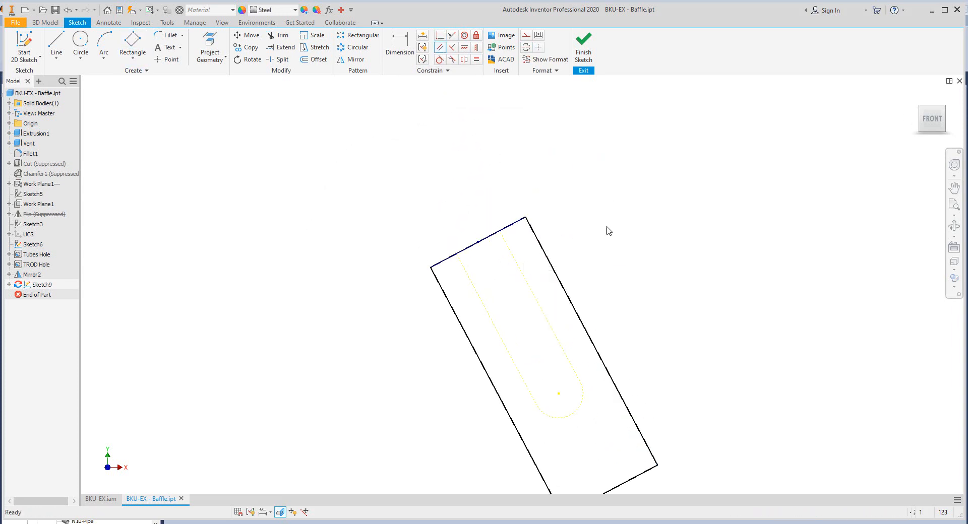
pyautogui.press('d')
pyautogui.click(520, 267)
pyautogui.click(527, 261)
pyautogui.write('1')
pyautogui.press('Return')
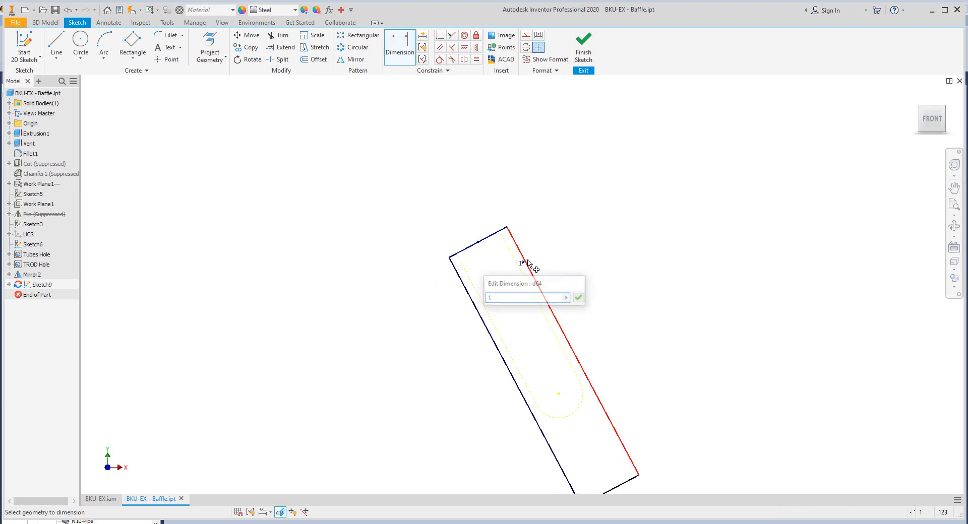
# Draw a line from the positive-X outline's arc centre to its rounded end and make it construction geometry
pyautogui.press('l')
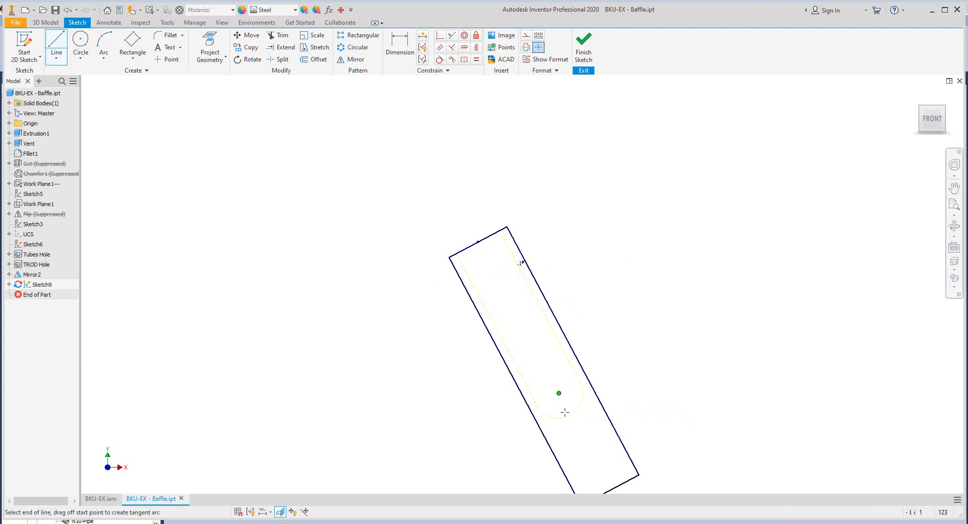
pyautogui.click(558, 394)
pyautogui.doubleClick(569, 416)
pyautogui.press('Escape')
pyautogui.moveTo(548, 383); pyautogui.dragTo(579, 432)
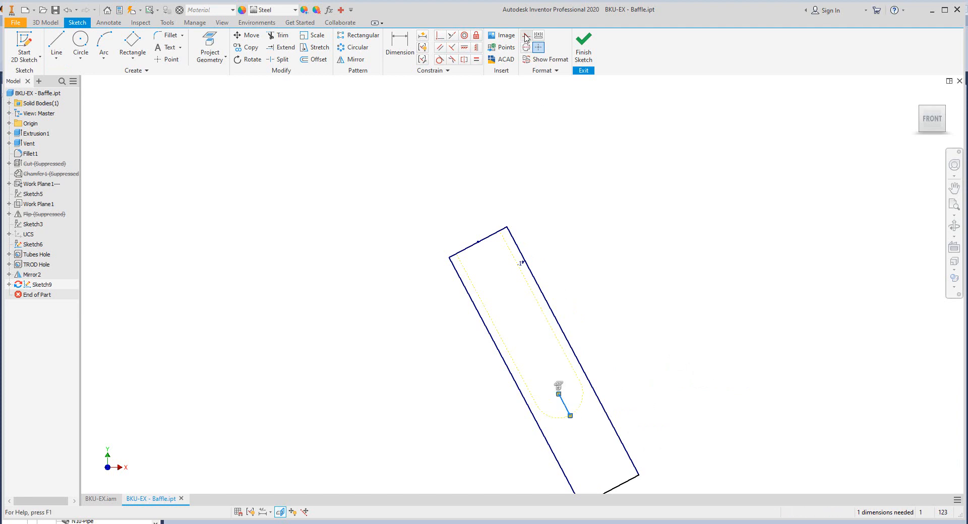
pyautogui.click(526, 35)
# Set the distance between the construction line's outer end and the rectangle's lower edge to 2 mm
pyautogui.press('d')
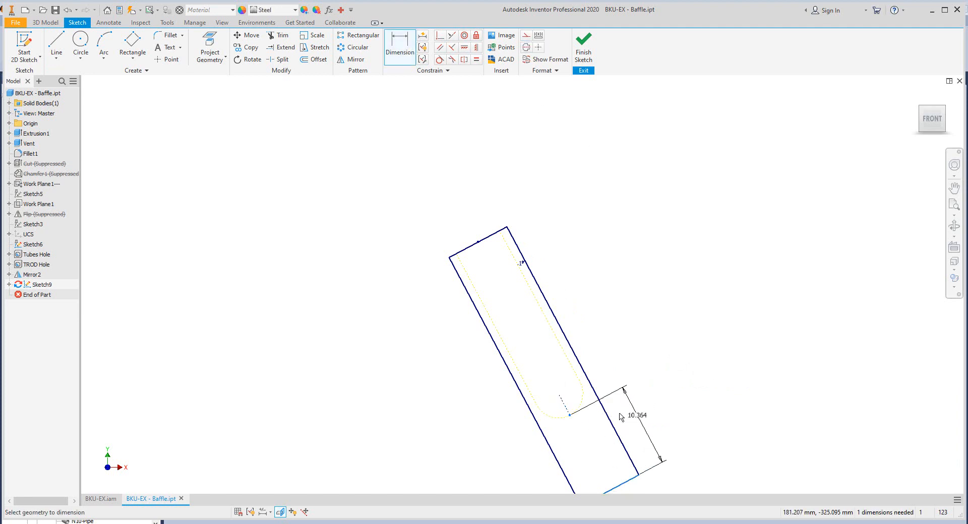
pyautogui.click(630, 415)
pyautogui.write('2')
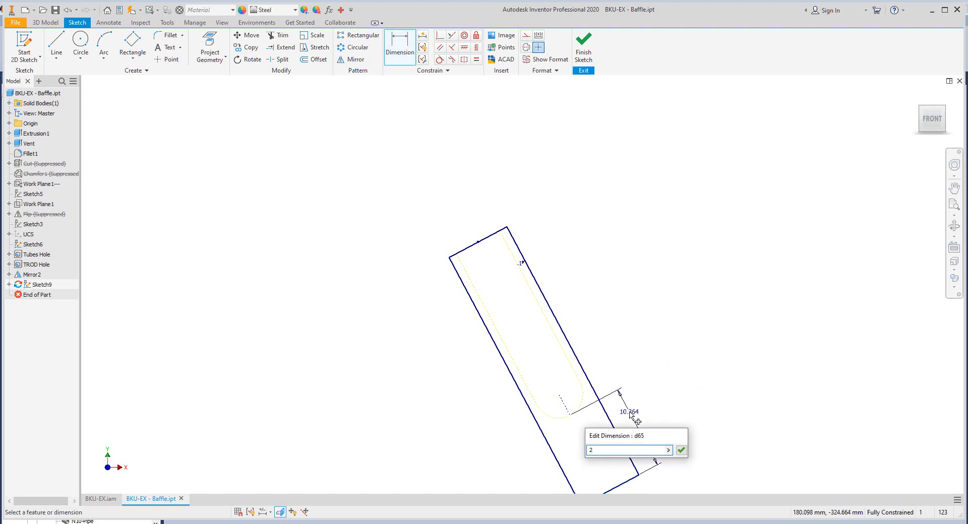
pyautogui.press('Return')
pyautogui.rightClick(612, 267)
pyautogui.click(645, 269)
# Draw a three-point rectangle around the negative-X bar outline
pyautogui.scroll(-4, 648, 252)
pyautogui.moveTo(455, 261); pyautogui.dragTo(749, 283, button='middle')
pyautogui.scroll(-4, 675, 283)
pyautogui.scroll(7, 404, 287)
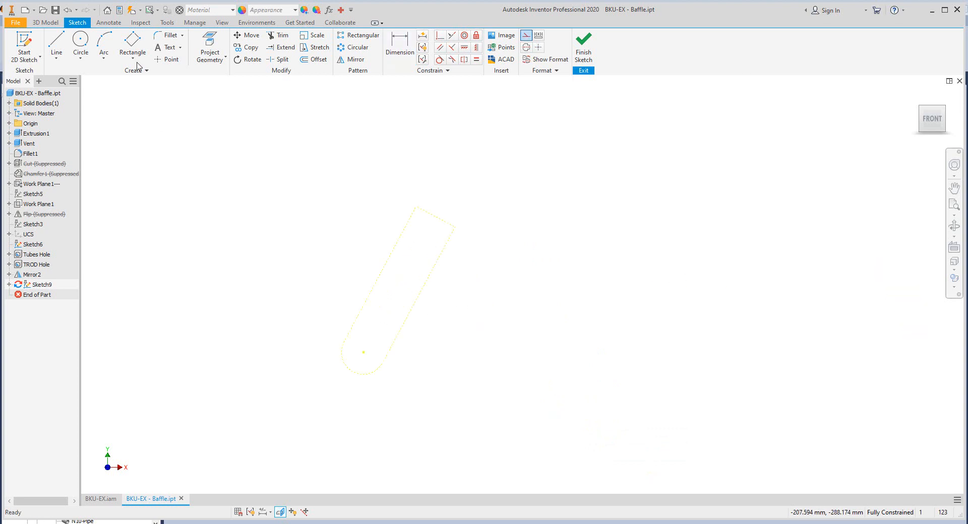
pyautogui.click(132, 44)
pyautogui.click(394, 172)
pyautogui.click(496, 223)
pyautogui.click(394, 428)
# Make the second rectangle's upper edge midpoint coincident with its outline's flat end and its long side parallel to the outline
pyautogui.press('c')
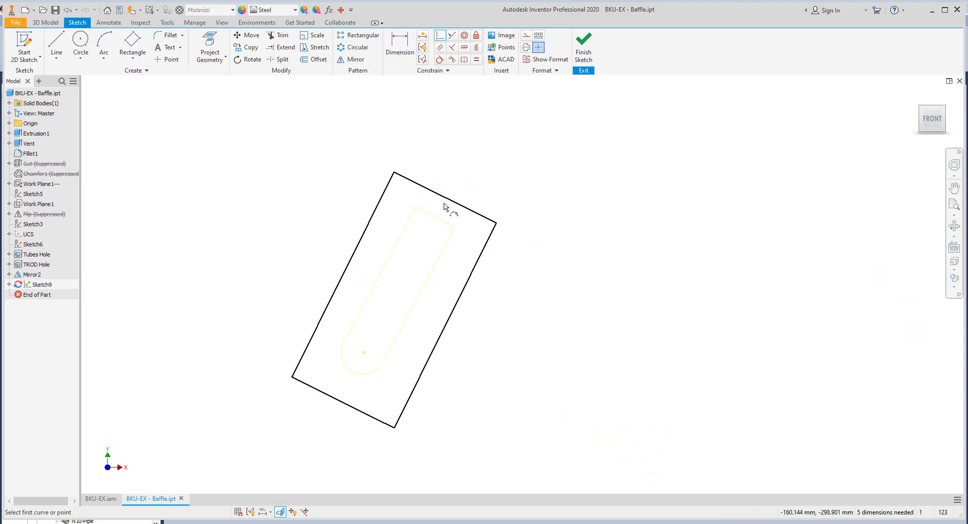
pyautogui.click(435, 216)
pyautogui.click(375, 211)
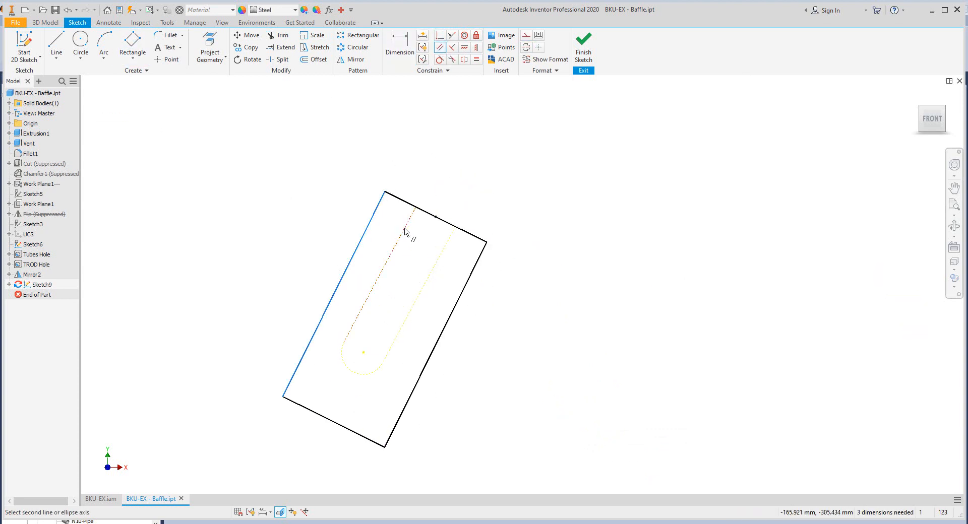
pyautogui.click(403, 230)
# Make the second rectangle's short and long sides equal to those of the first rectangle, and finish the sketch
pyautogui.click(476, 60)
pyautogui.click(409, 203)
pyautogui.scroll(-4, 414, 160)
pyautogui.scroll(-4, 826, 282)
pyautogui.moveTo(827, 283); pyautogui.dragTo(488, 258, button='middle')
pyautogui.click(644, 257)
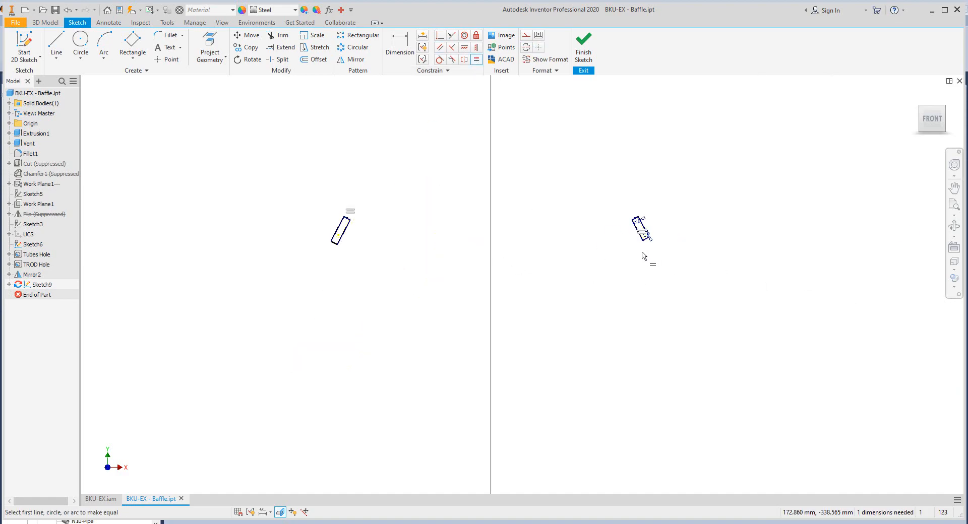
pyautogui.click(638, 237)
pyautogui.click(339, 242)
pyautogui.rightClick(448, 225)
pyautogui.click(480, 228)
pyautogui.rightClick(478, 191)
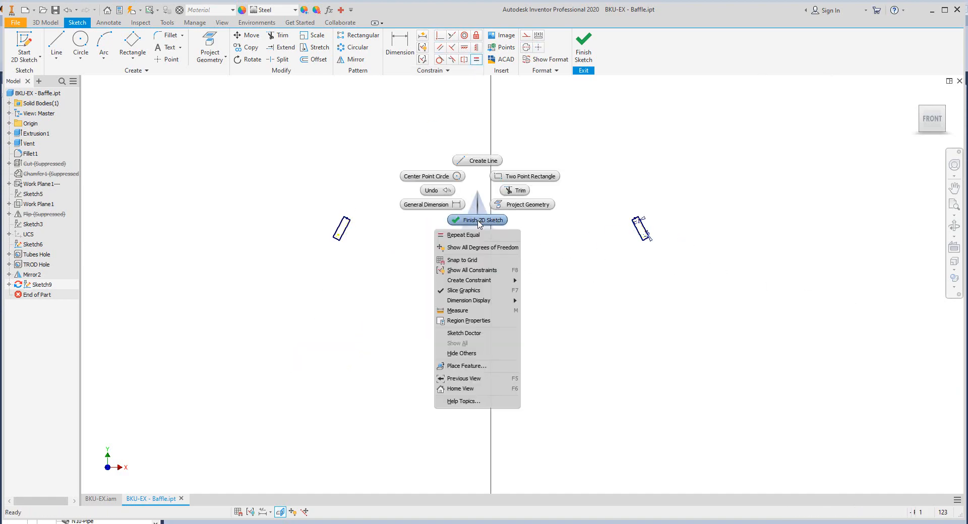
pyautogui.click(478, 220)
# Extrude both rectangles as a symmetric Through All cut to form the sliding bar slots in the baffle
pyautogui.press('e')
pyautogui.scroll(5, 479, 432)
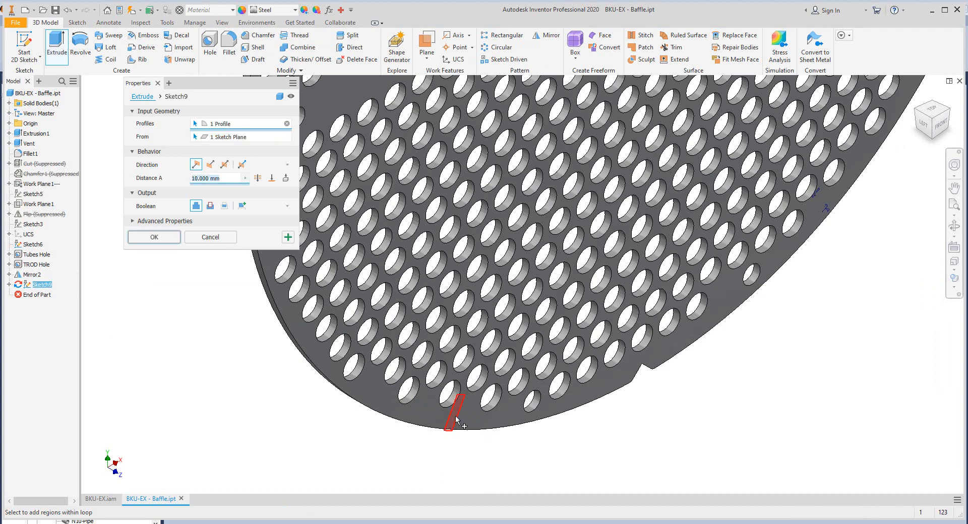
pyautogui.click(211, 165)
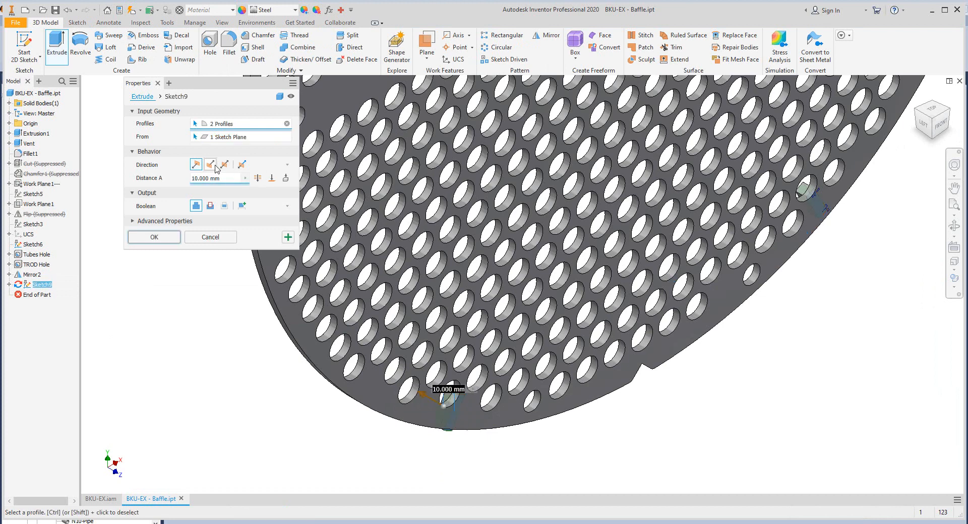
pyautogui.click(210, 206)
pyautogui.click(258, 179)
pyautogui.click(223, 165)
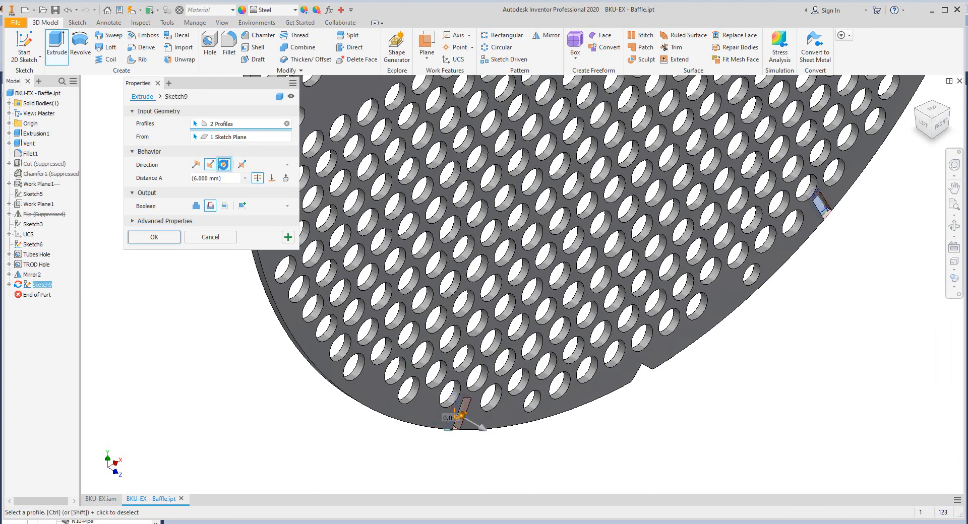
pyautogui.click(157, 237)
# Chamfer the outer corner edges of both sliding bar slots by 2 mm
pyautogui.hotkey('ctrl', 'shift', 'k')
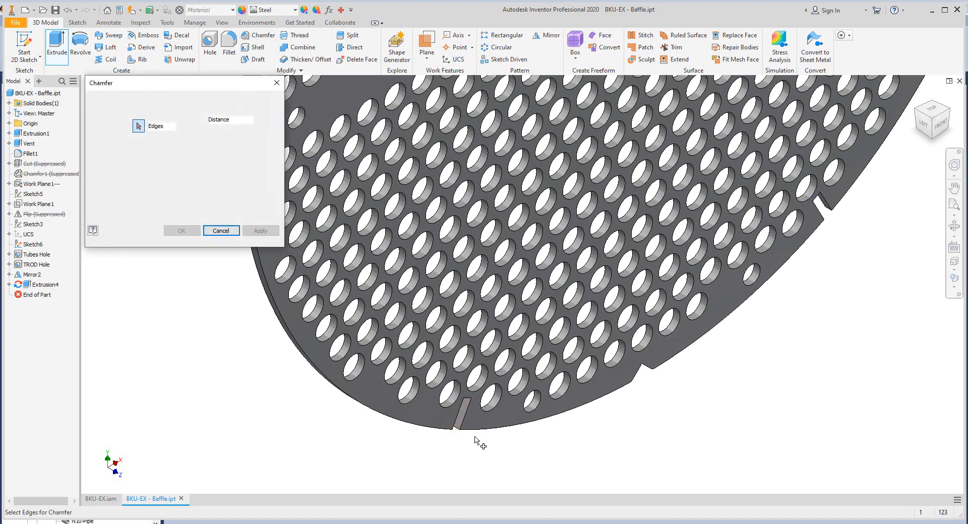
pyautogui.scroll(5, 438, 428)
pyautogui.click(404, 412)
pyautogui.scroll(-5, 640, 443)
pyautogui.scroll(7, 711, 224)
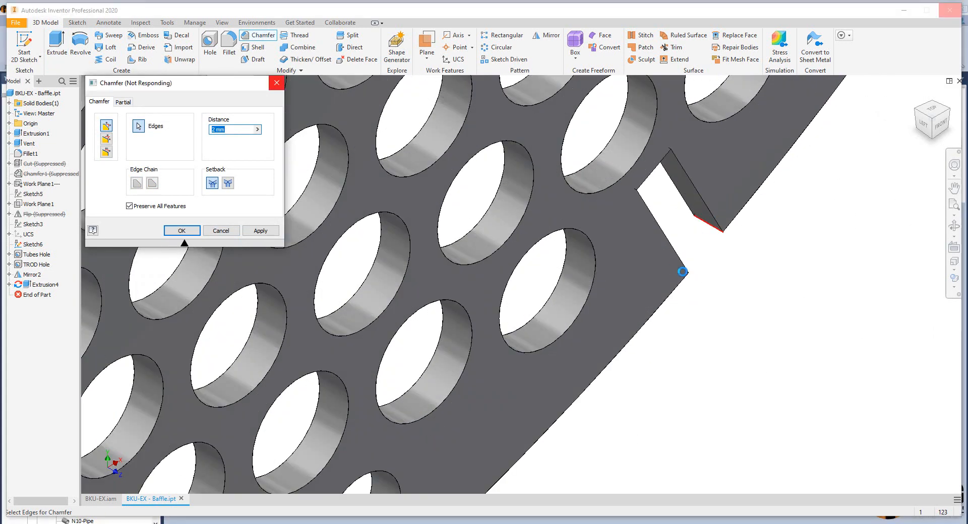
pyautogui.click(181, 231)
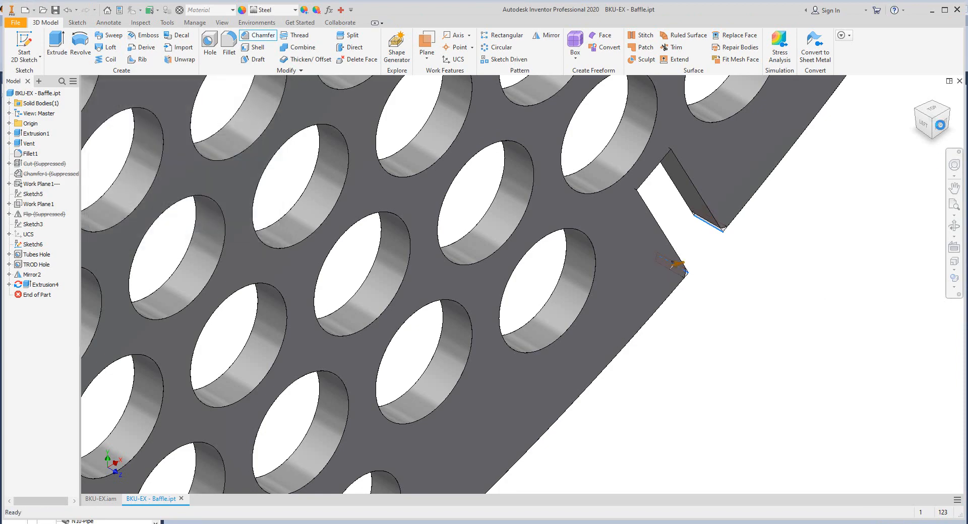
# View the baffle from the front, then save and close the part
pyautogui.click(940, 125)
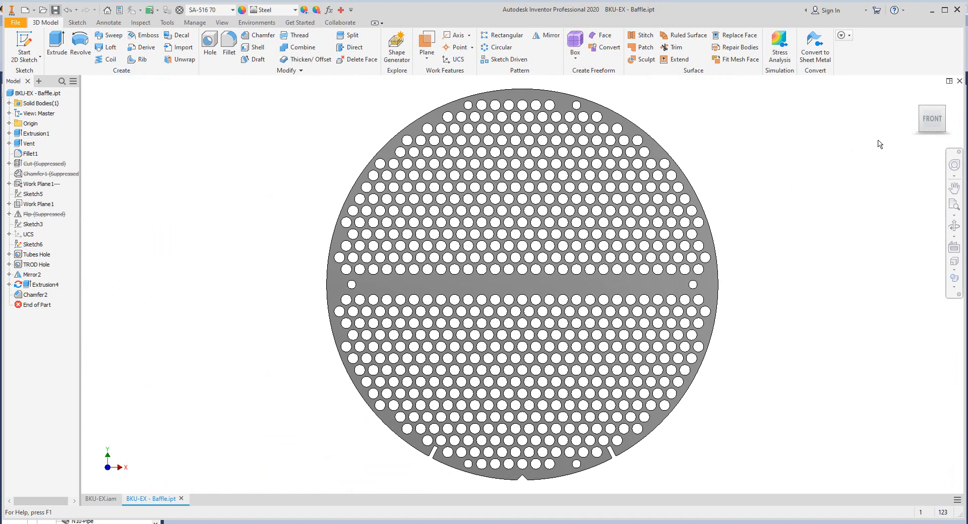
pyautogui.click(959, 81)
pyautogui.scroll(-3, 525, 426)
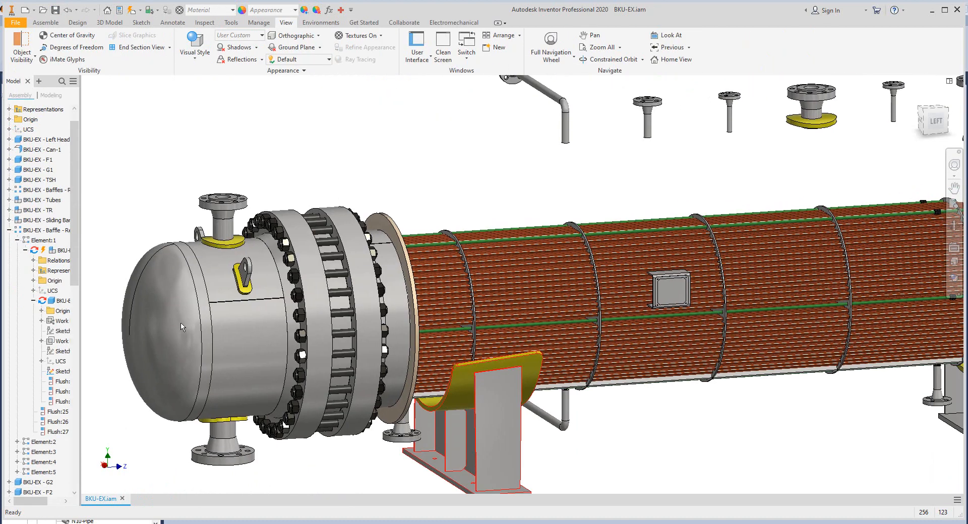
# Turn the visibility of the E-Cone, Can-3 and right head back on, and view the assembly from the left
pyautogui.click(9, 230)
pyautogui.rightClick(51, 295)
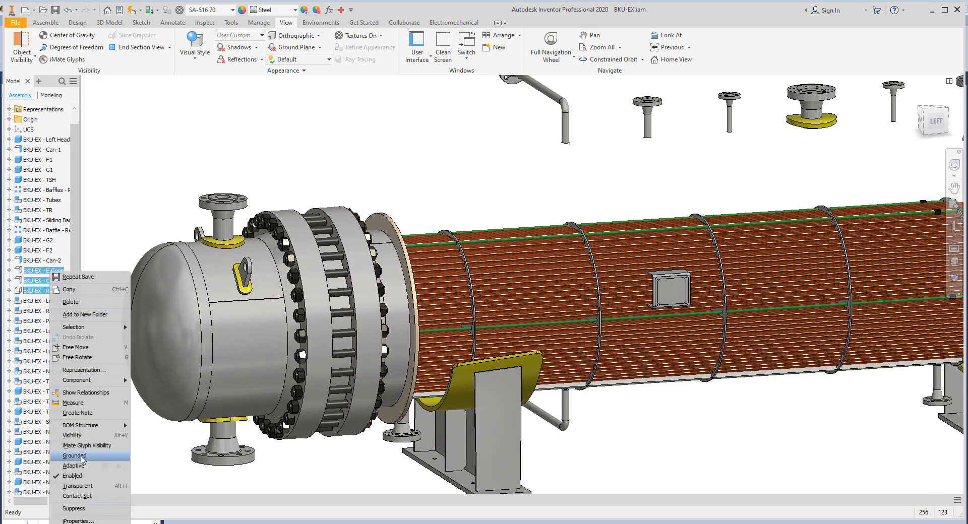
pyautogui.click(73, 437)
pyautogui.click(936, 122)
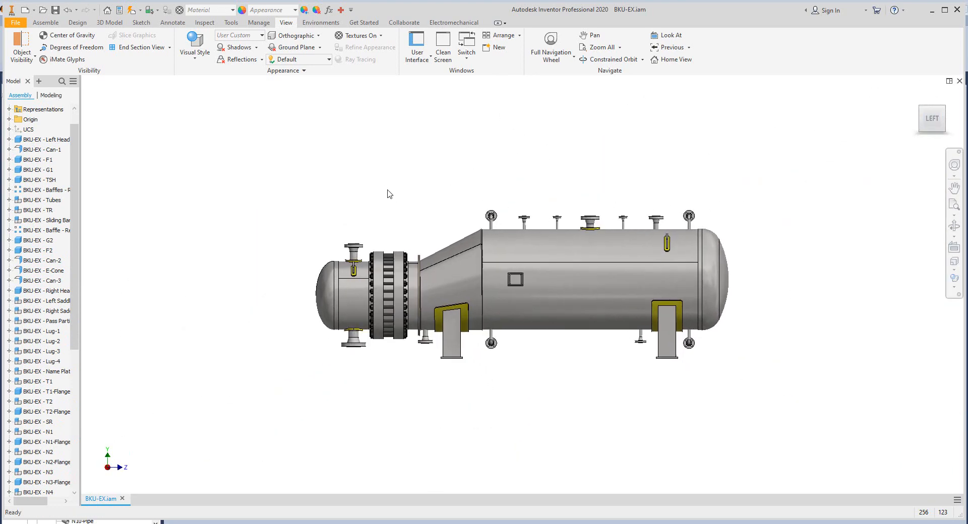